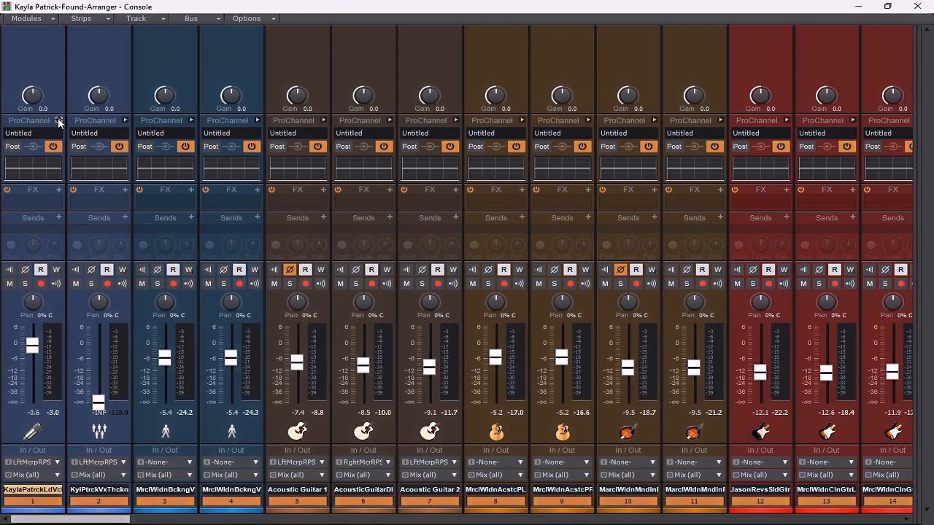
# Step: Expand the ProChannel on all track strips and on all buses in the Console
pyautogui.keyDown('ctrl'); pyautogui.click(58, 121); pyautogui.keyUp('ctrl')
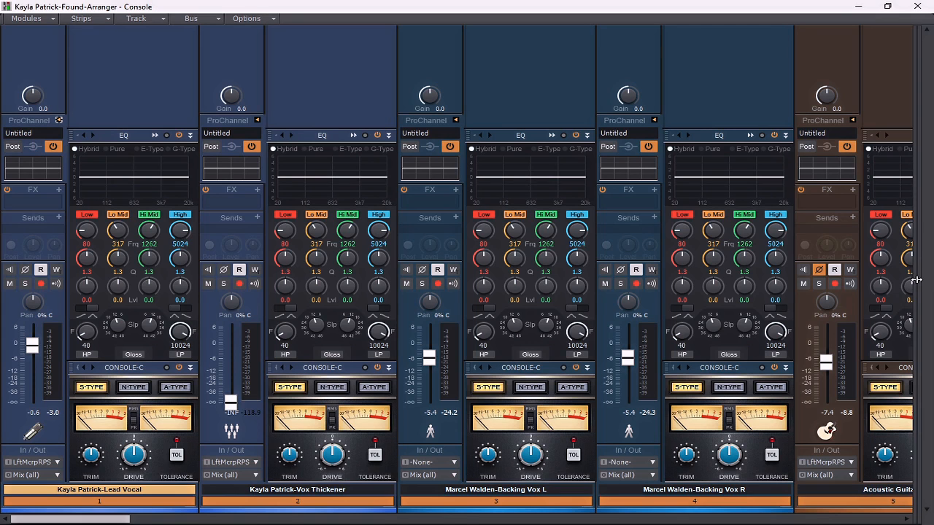
pyautogui.moveTo(916, 279); pyautogui.dragTo(427, 350)
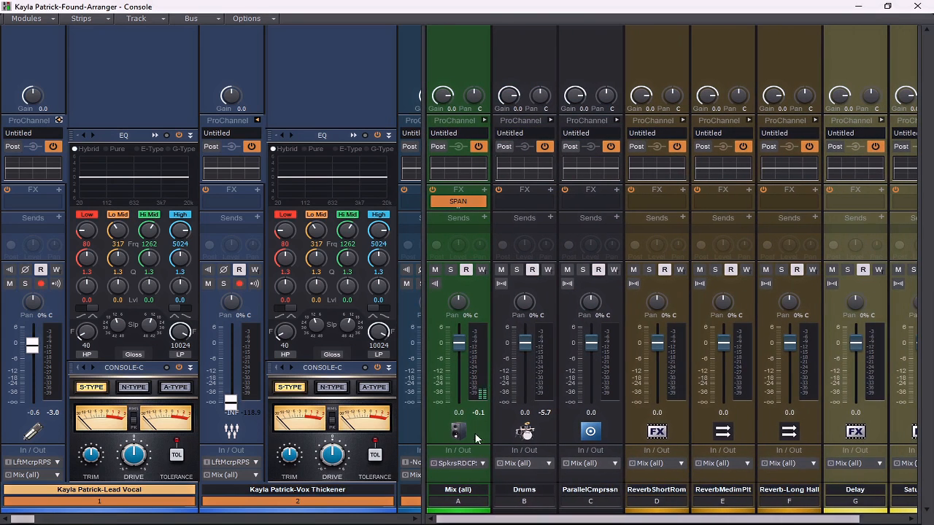
pyautogui.click(474, 503)
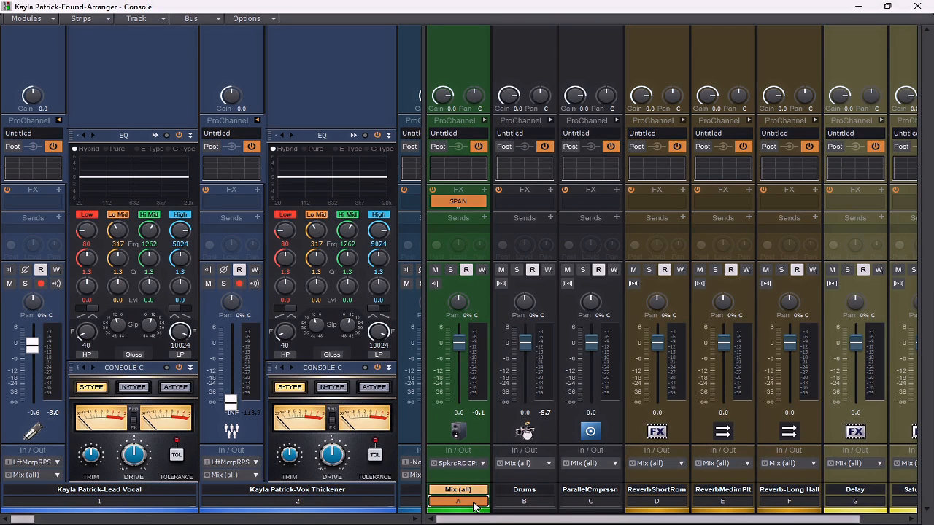
pyautogui.hotkey('ctrl', 'a')
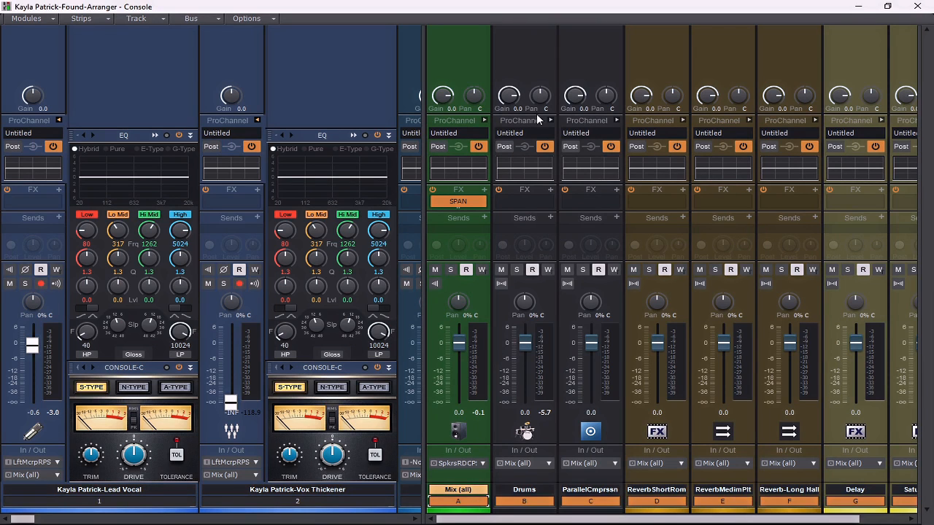
pyautogui.click(485, 120)
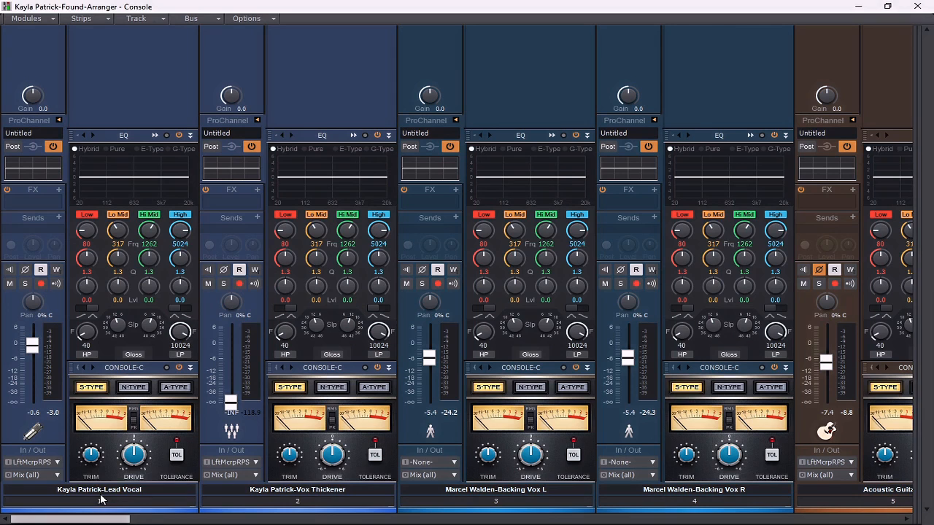
# Step: On all tracks at once, set the EQ high-pass to 20 Hz and low-pass to 20000 Hz and enable both filters
pyautogui.click(100, 496)
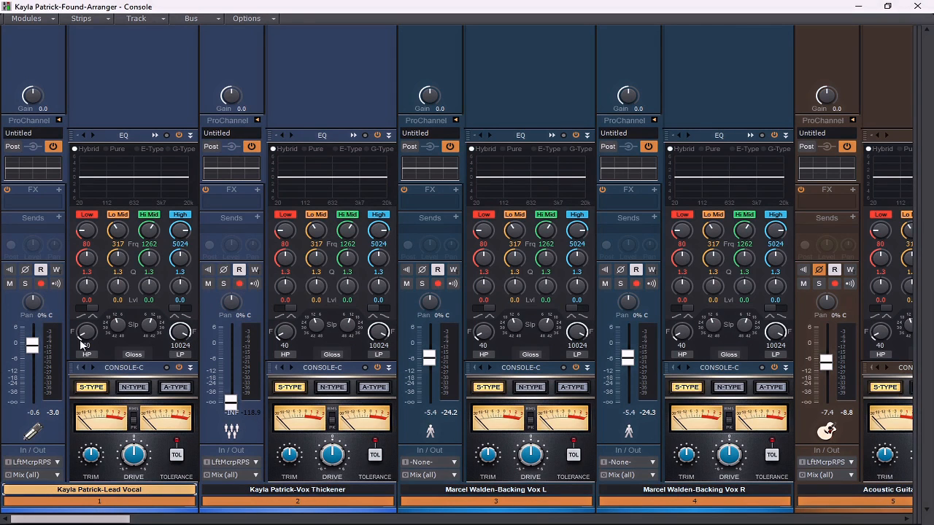
pyautogui.moveTo(84, 346)
pyautogui.moveTo(180, 334); pyautogui.dragTo(180, 318)
pyautogui.moveTo(86, 333); pyautogui.dragTo(87, 350)
pyautogui.click(89, 355)
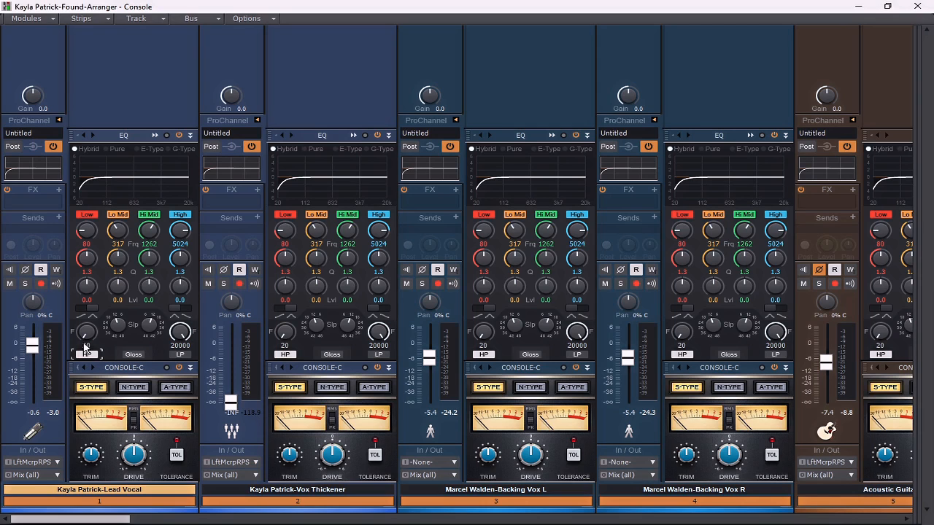
pyautogui.click(177, 355)
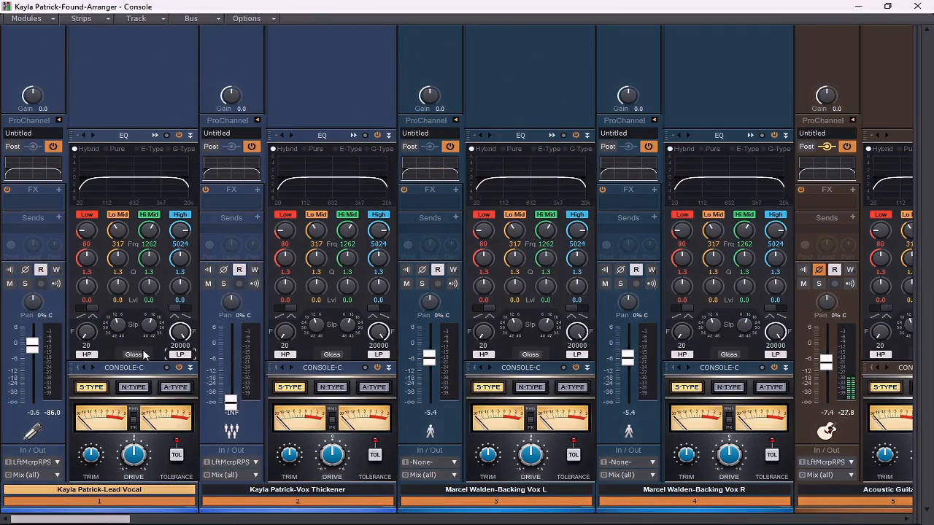
# Step: Compare the sound during playback with the high-pass and low-pass filters of all tracks switched off and on, ending with both on
pyautogui.click(87, 355)
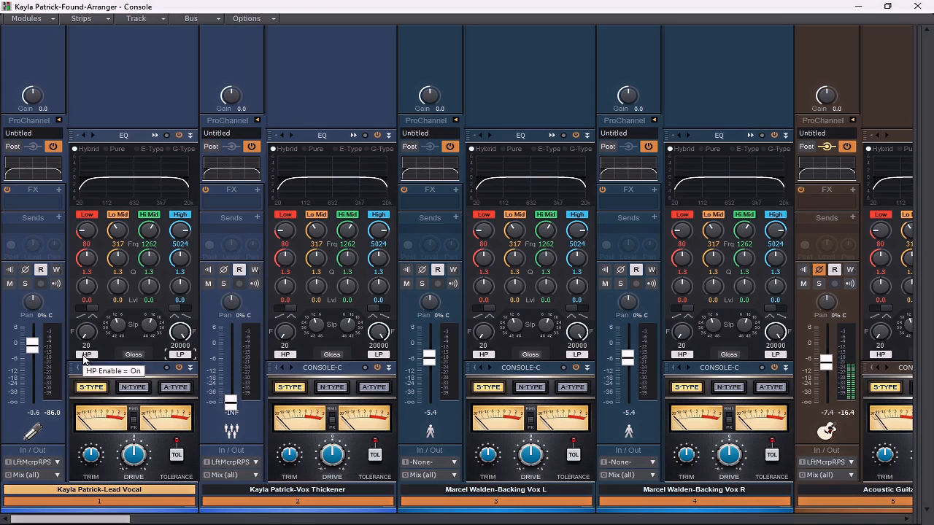
pyautogui.click(172, 356)
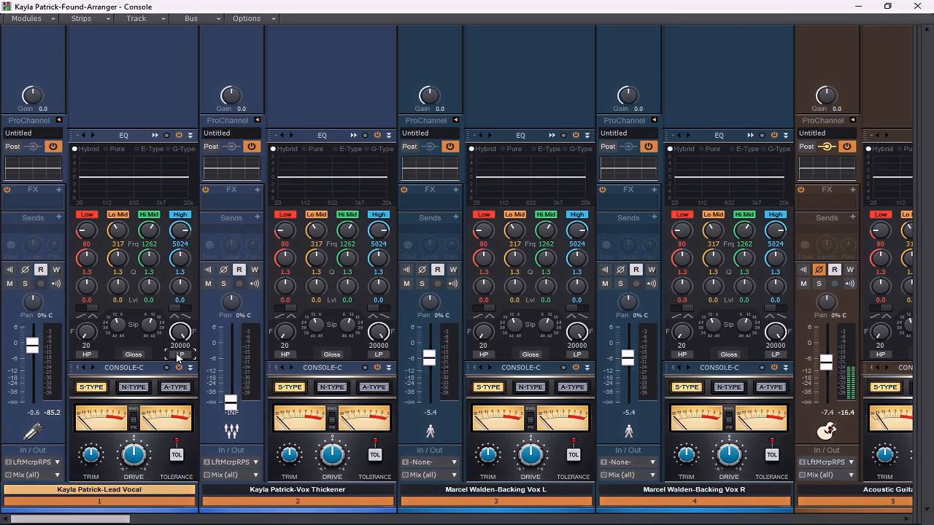
pyautogui.click(94, 353)
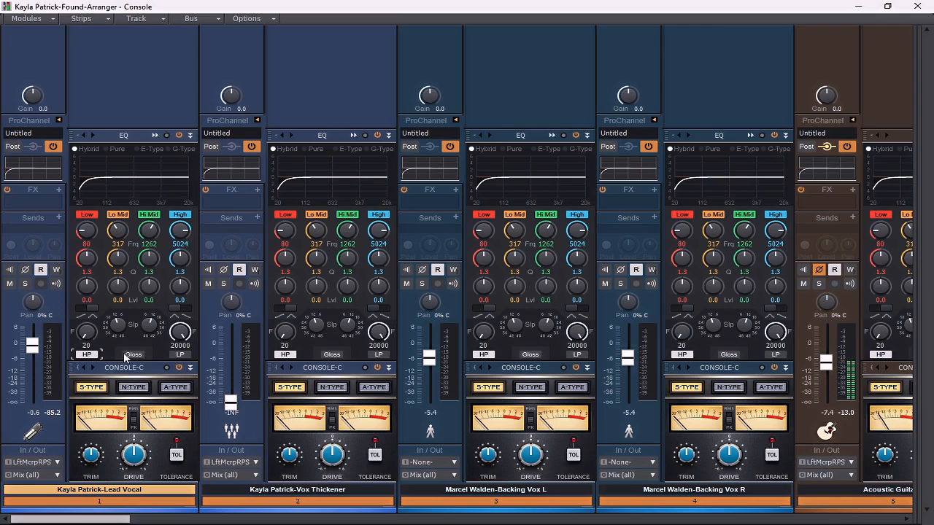
pyautogui.click(188, 355)
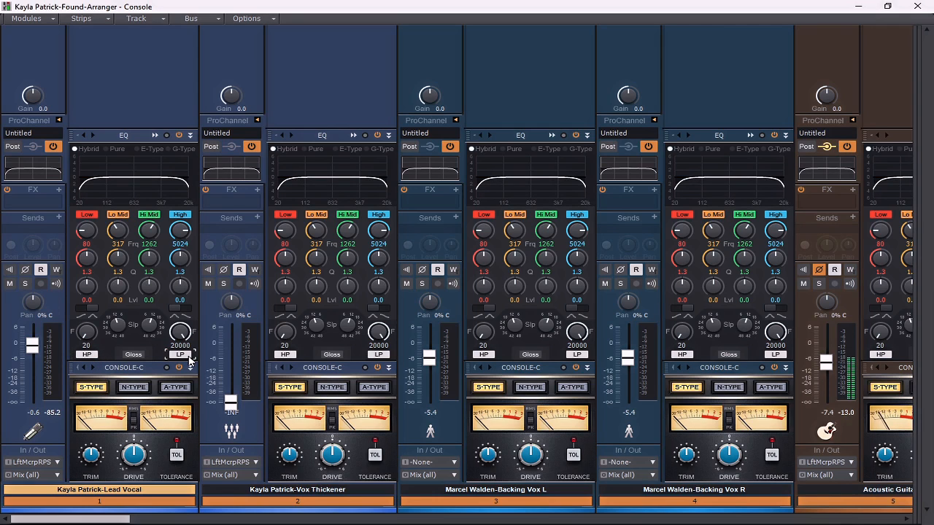
pyautogui.click(86, 354)
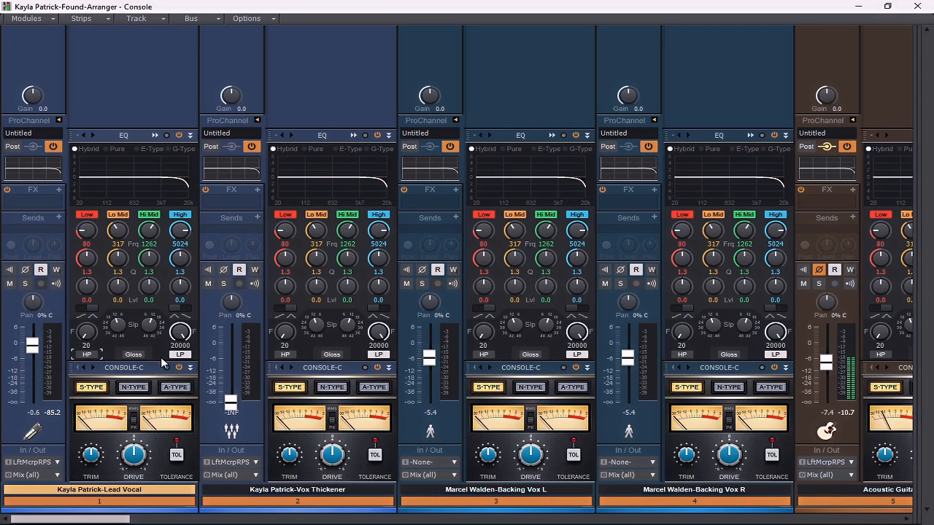
pyautogui.click(174, 356)
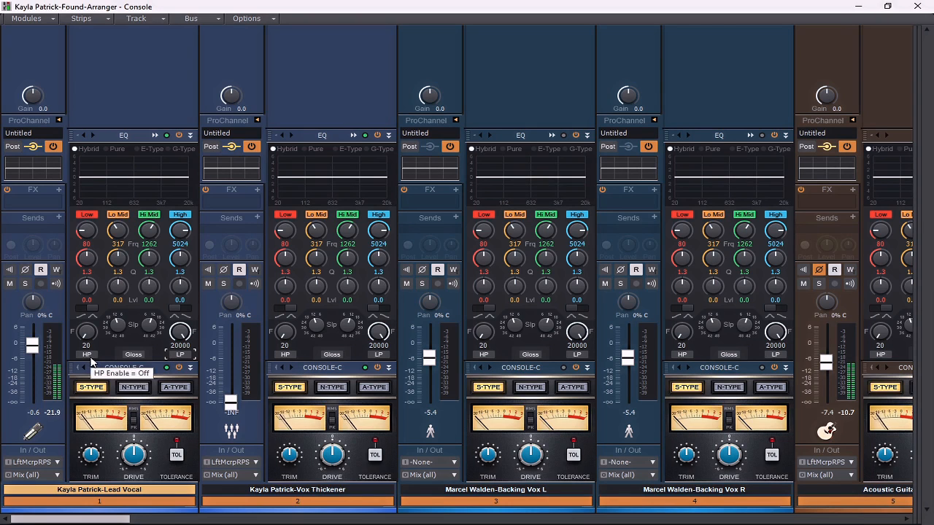
pyautogui.click(93, 357)
pyautogui.click(176, 356)
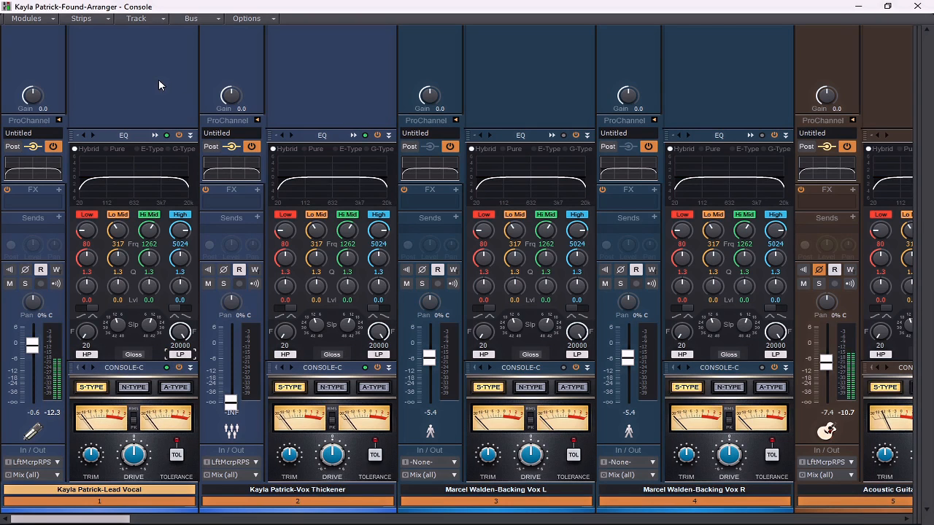
pyautogui.press('space')
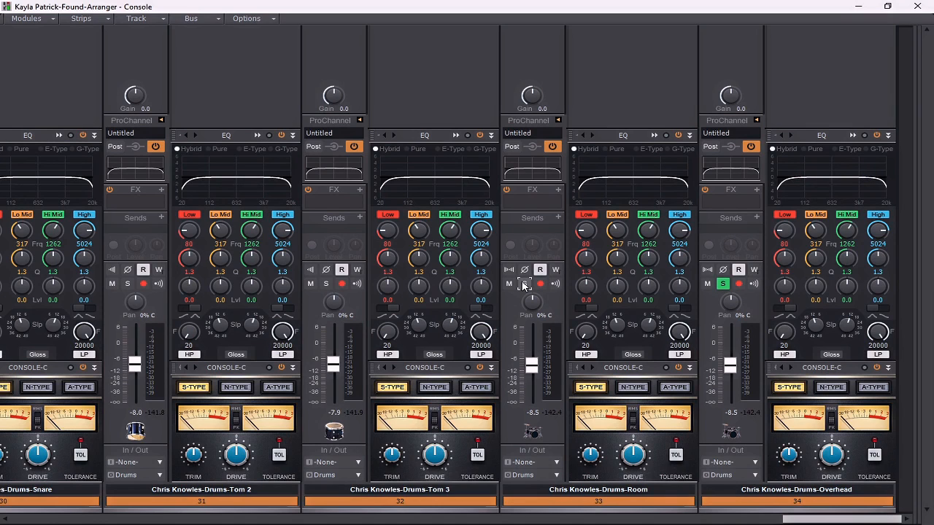
# Step: Solo the drum room track along with the overheads, play the Chorus 1 section in a loop, and bring the Console back to full size
pyautogui.click(526, 289)
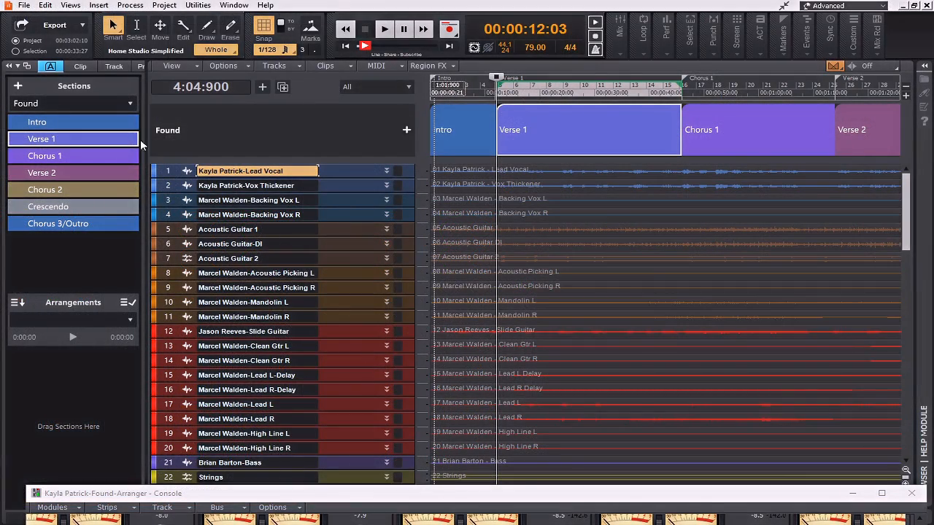
pyautogui.click(65, 156)
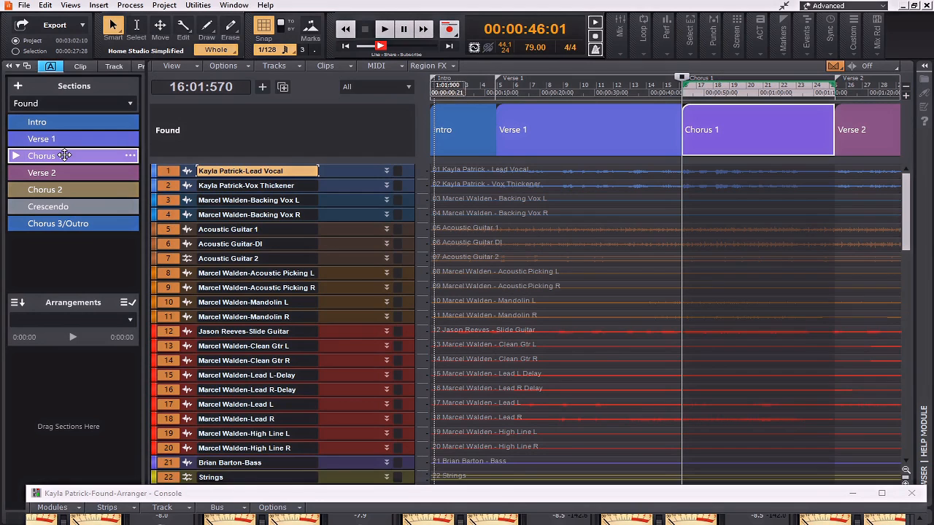
pyautogui.click(17, 156)
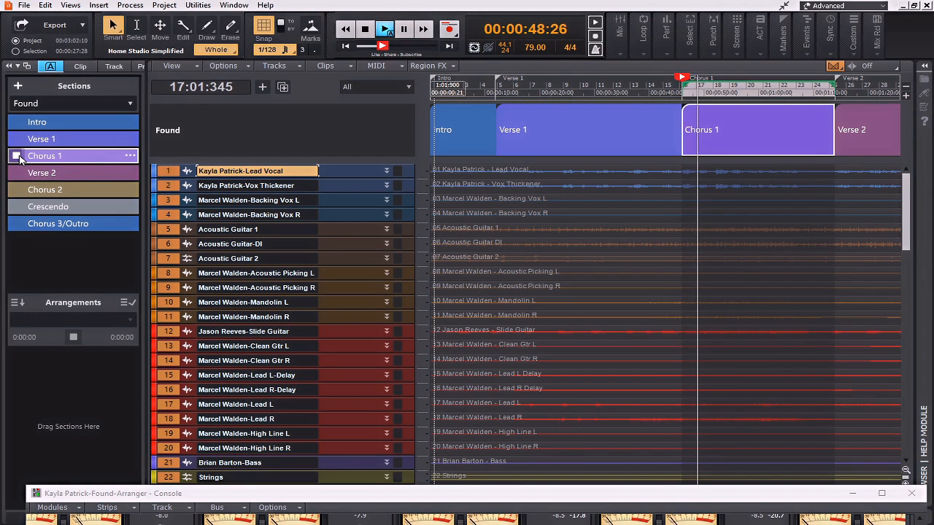
pyautogui.click(18, 156)
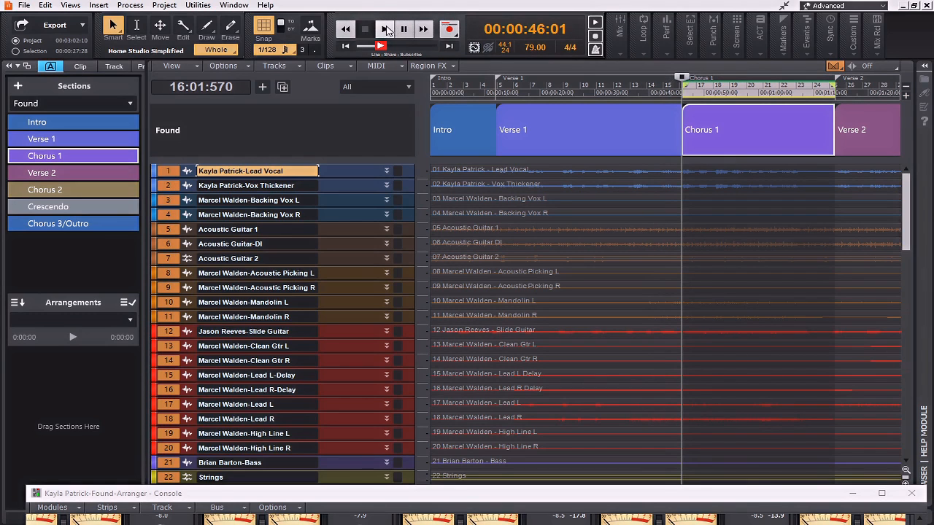
pyautogui.click(385, 29)
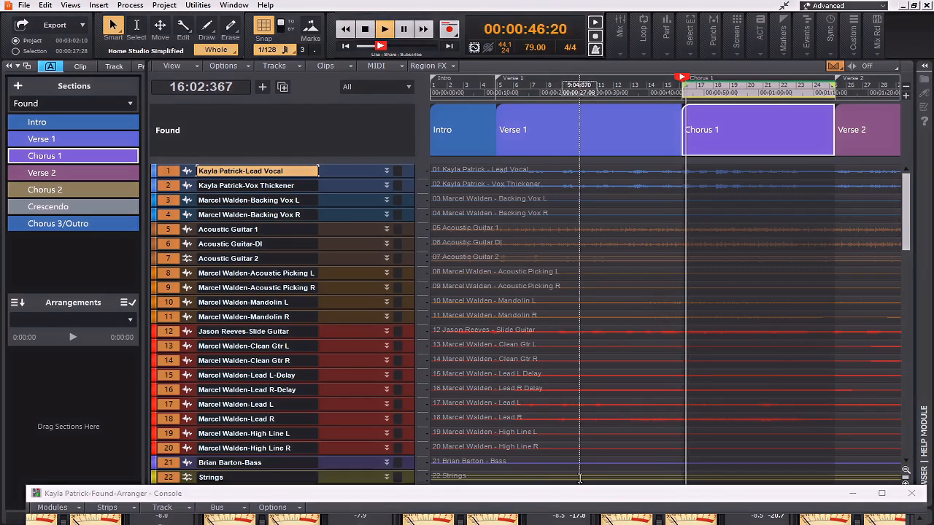
pyautogui.doubleClick(584, 500)
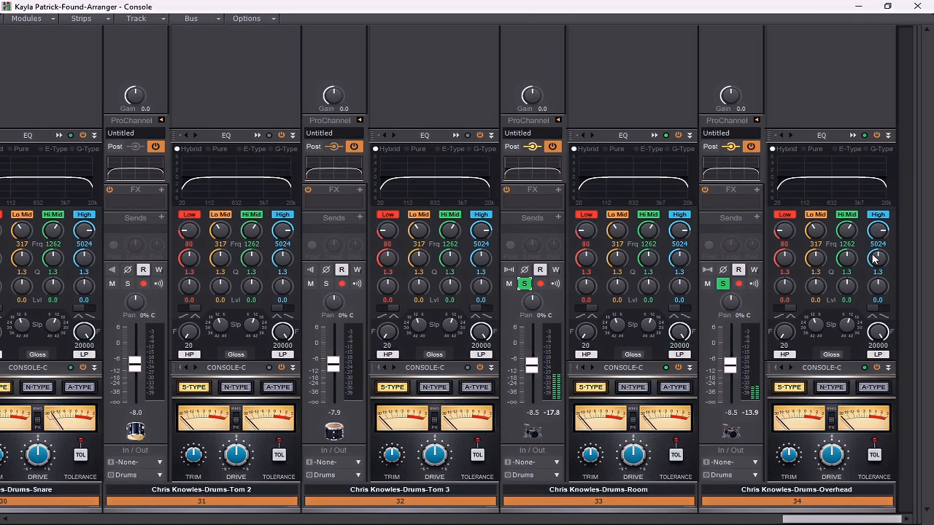
# Step: In the drum overhead EQ, boost a high shelf about 4.7 dB near 2.8 kHz and cut the low mids about 2.3 dB near 413 Hz
pyautogui.moveTo(878, 286); pyautogui.dragTo(877, 231)
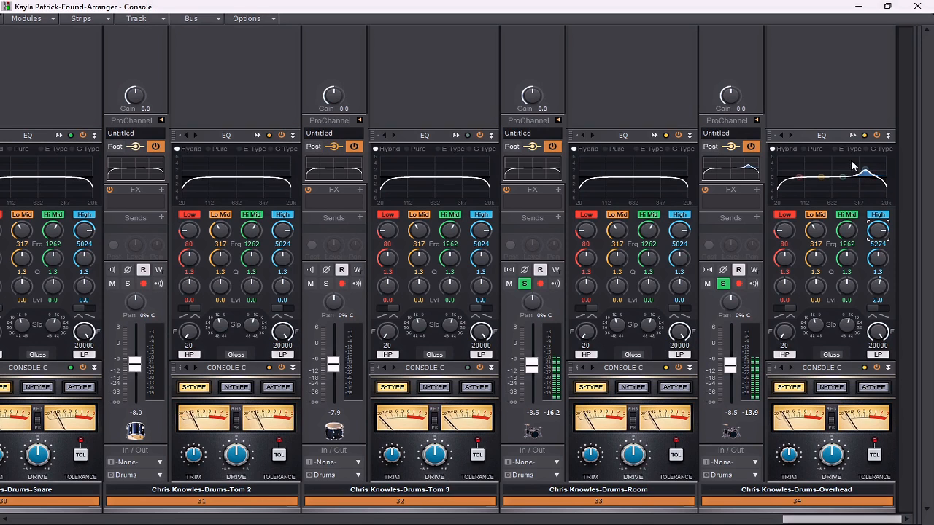
pyautogui.click(852, 136)
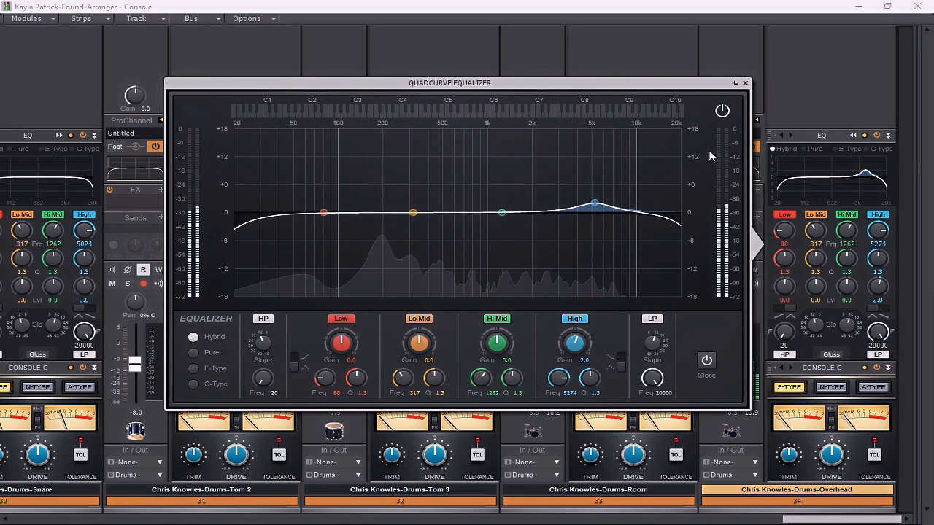
pyautogui.moveTo(595, 203); pyautogui.dragTo(554, 190)
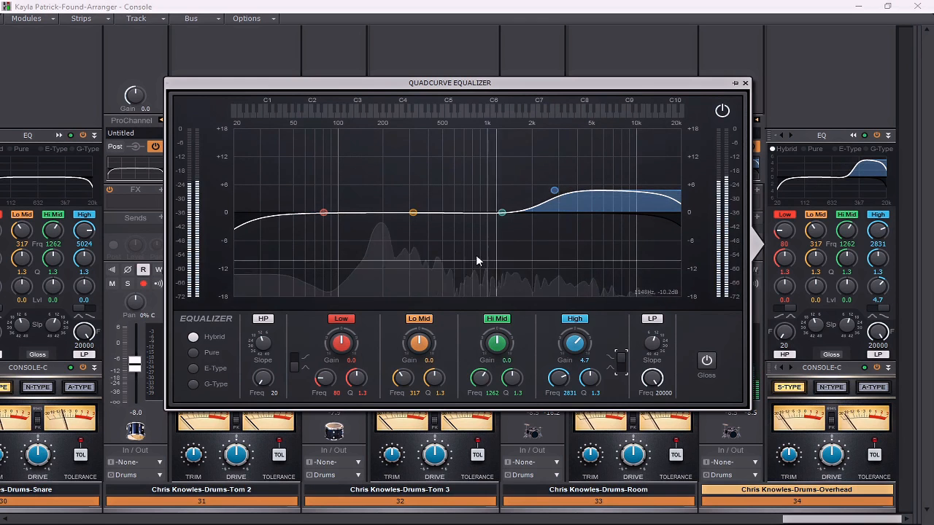
pyautogui.moveTo(413, 212); pyautogui.dragTo(429, 222)
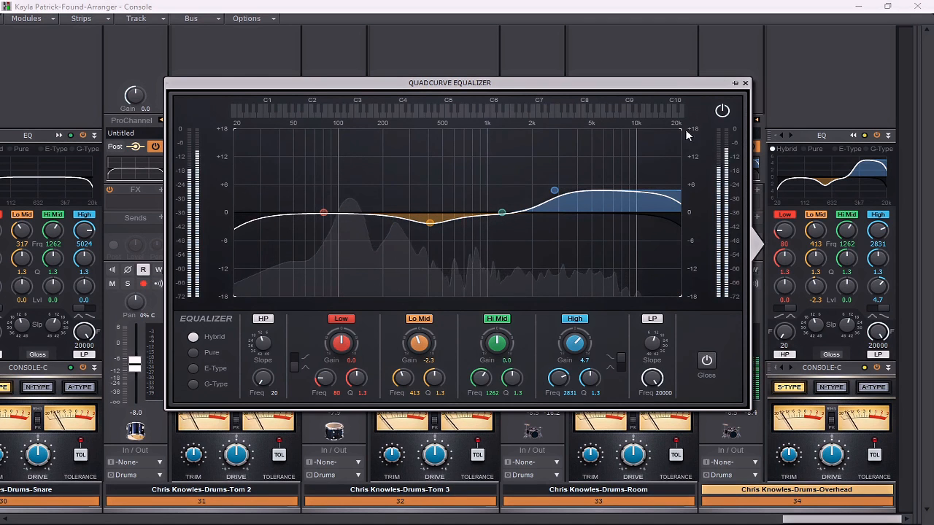
pyautogui.click(745, 83)
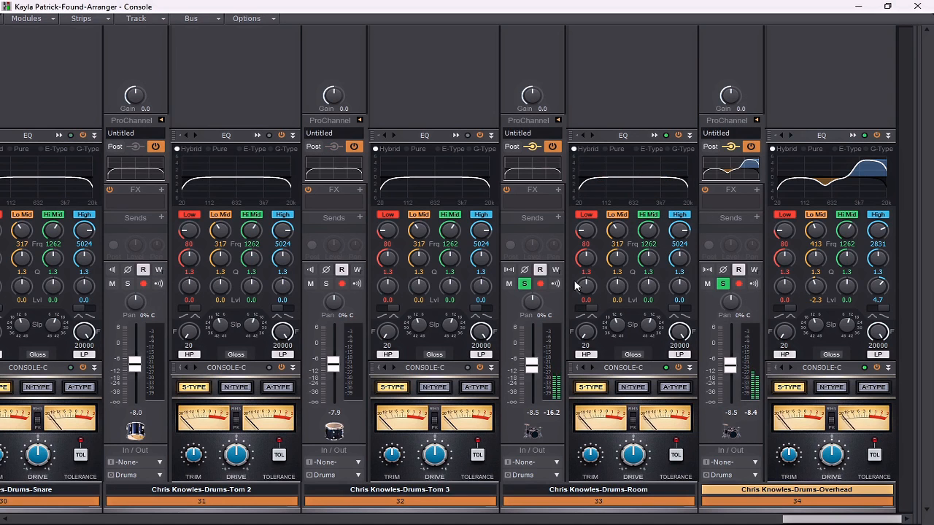
# Step: In the drum room EQ, boost a high shelf about 3.8 dB near 3 kHz and cut the low mids about 2.6 dB near 355 Hz
pyautogui.click(655, 136)
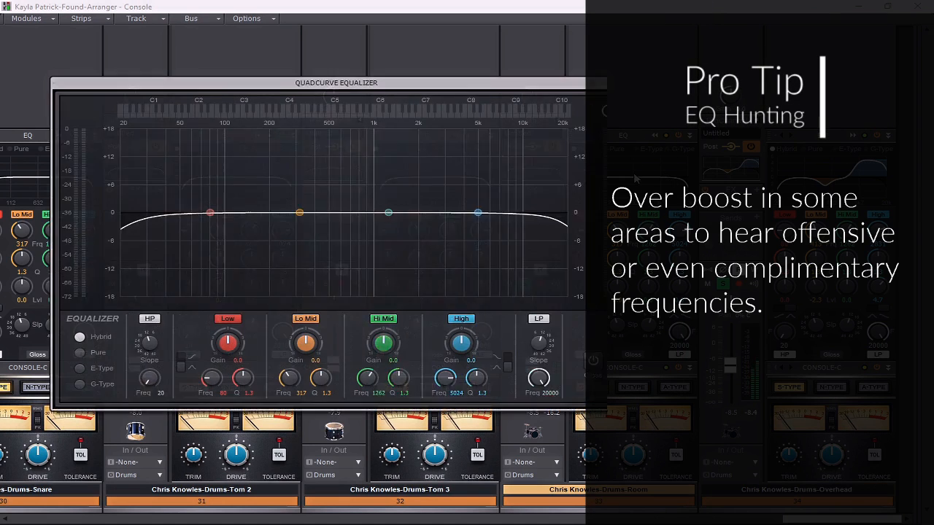
pyautogui.moveTo(423, 213); pyautogui.dragTo(394, 197)
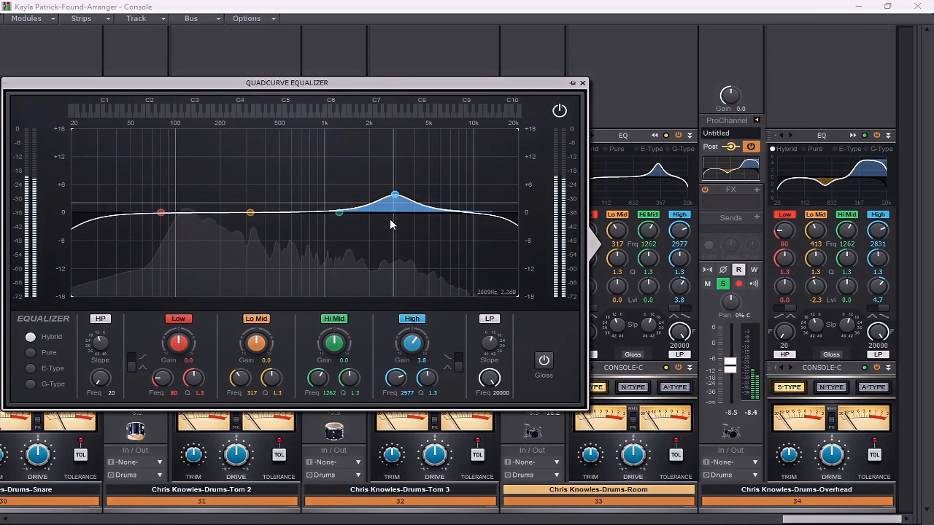
pyautogui.click(457, 363)
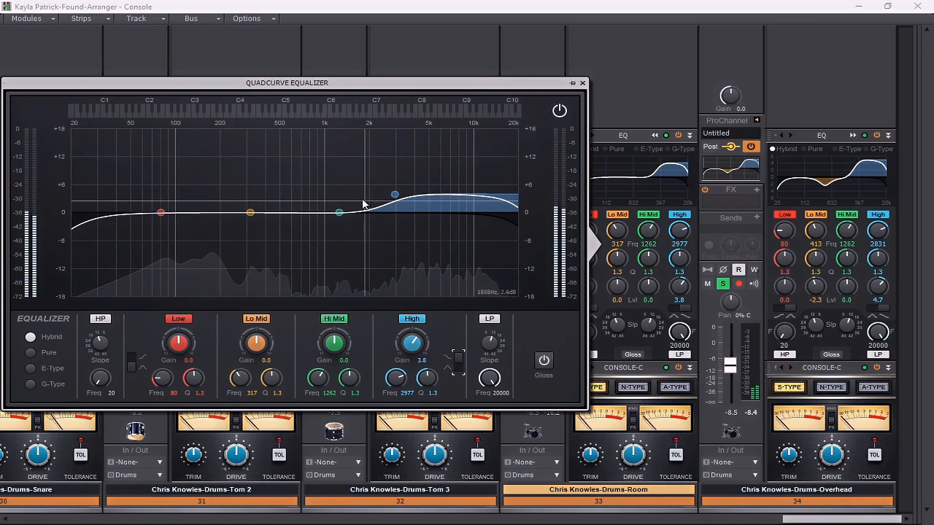
pyautogui.moveTo(250, 213)
pyautogui.mouseDown()
pyautogui.moveTo(246, 169)
pyautogui.moveTo(292, 167)
pyautogui.moveTo(241, 172)
pyautogui.moveTo(263, 175)
pyautogui.moveTo(258, 224)
pyautogui.mouseUp()
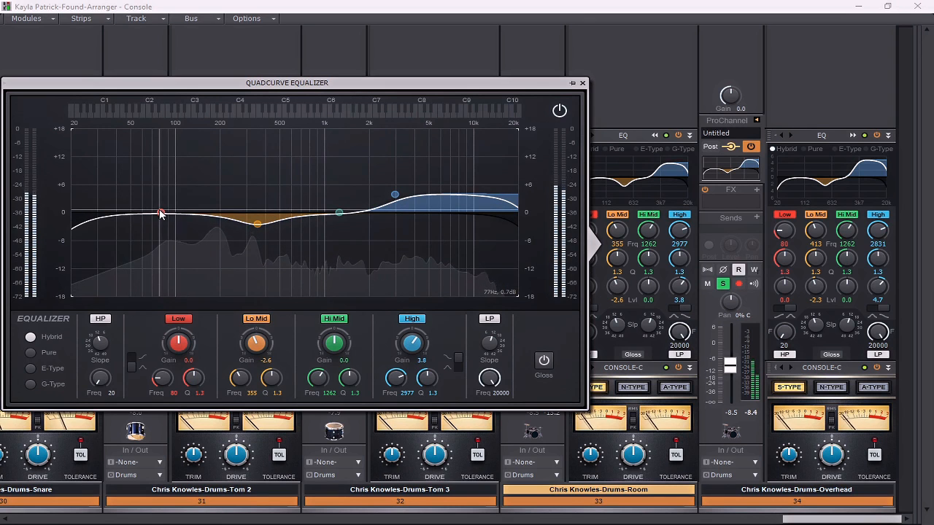
# Step: Boost the drum room's low band about 2.6 dB near 114 Hz, raise its high-pass to 40 Hz, and close the equalizer
pyautogui.moveTo(161, 213); pyautogui.dragTo(185, 197)
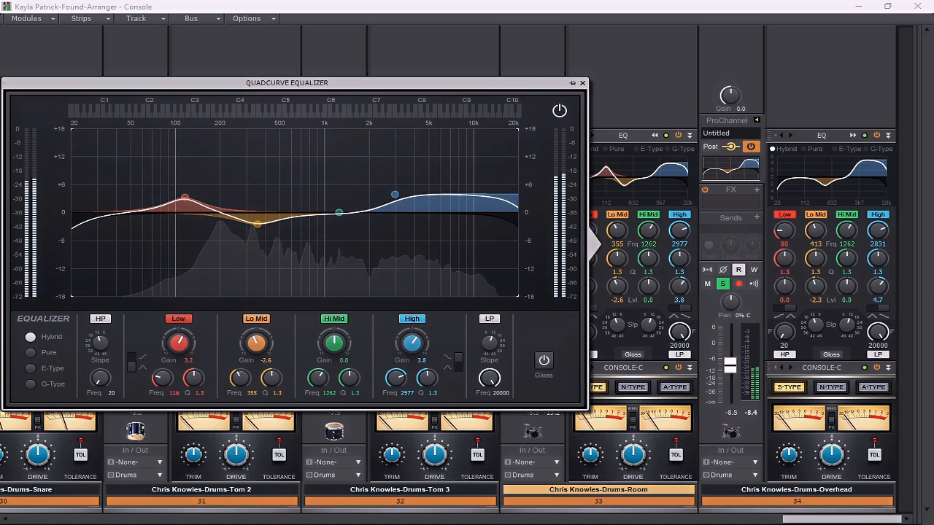
pyautogui.moveTo(100, 378); pyautogui.dragTo(100, 367)
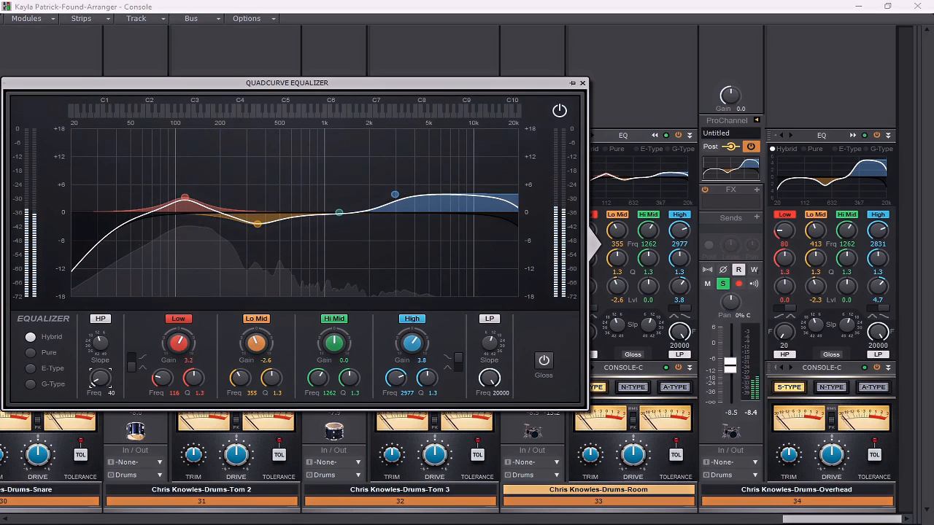
pyautogui.moveTo(185, 197); pyautogui.dragTo(184, 200)
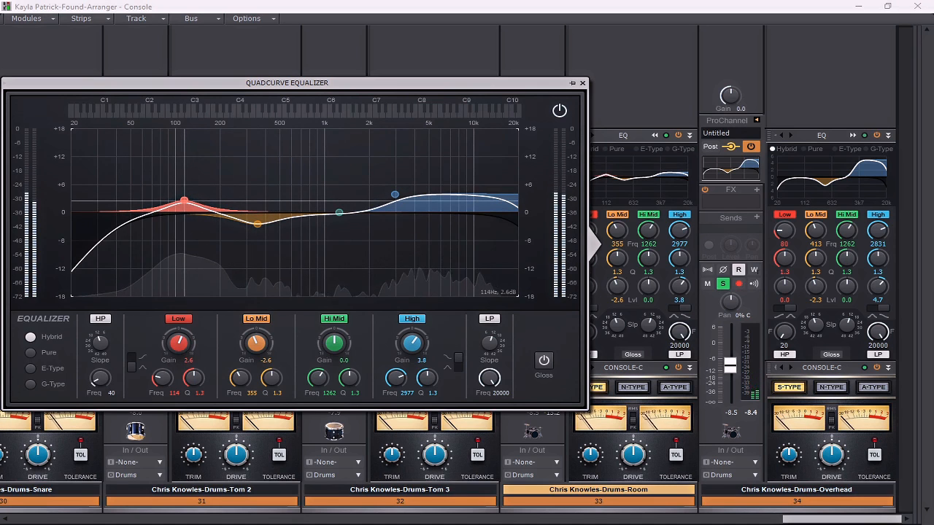
pyautogui.click(582, 82)
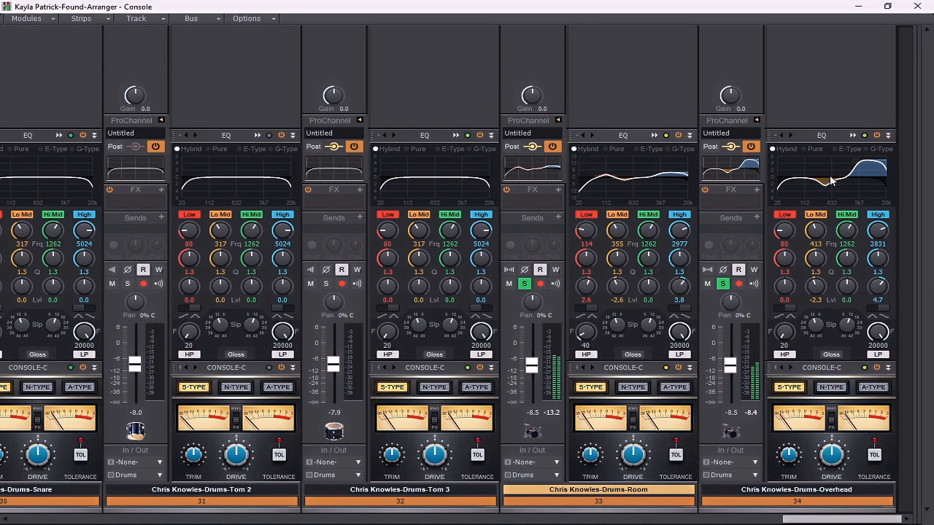
# Step: In the drum overhead EQ, reduce the high-shelf boost to about 3.6 dB, use the Hybrid type, and raise the high-pass to 40 Hz
pyautogui.click(851, 134)
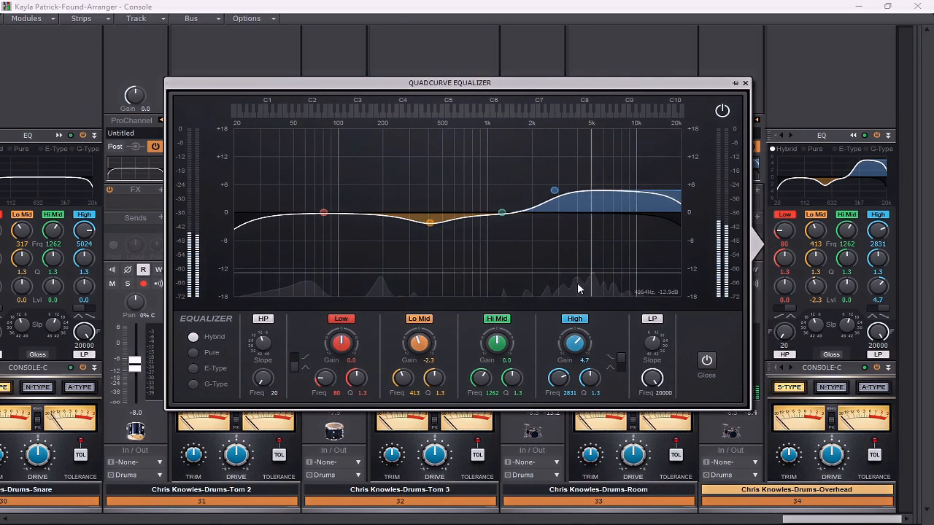
pyautogui.moveTo(575, 342); pyautogui.dragTo(574, 348)
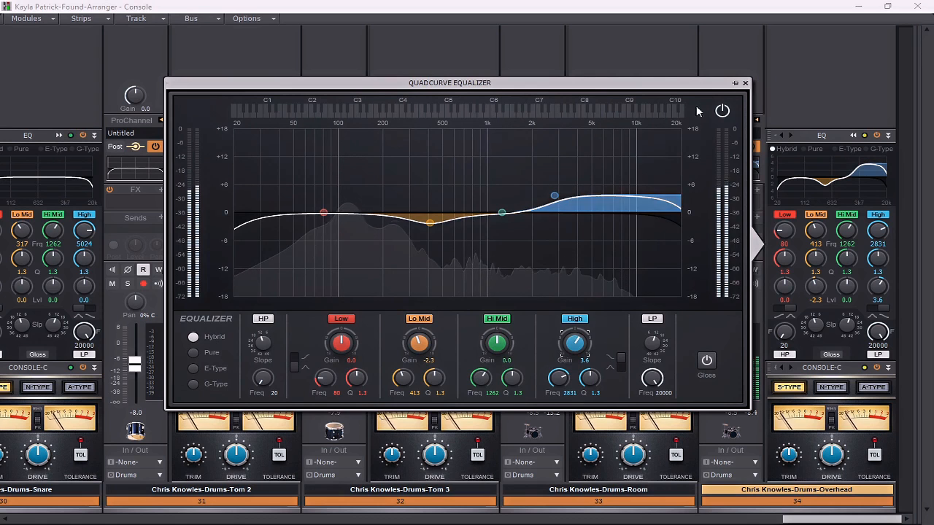
pyautogui.click(744, 82)
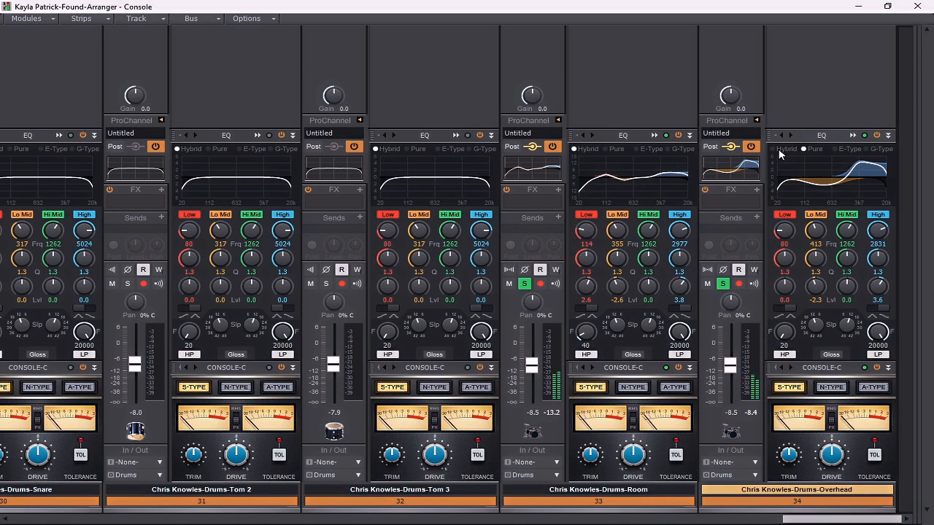
pyautogui.click(778, 150)
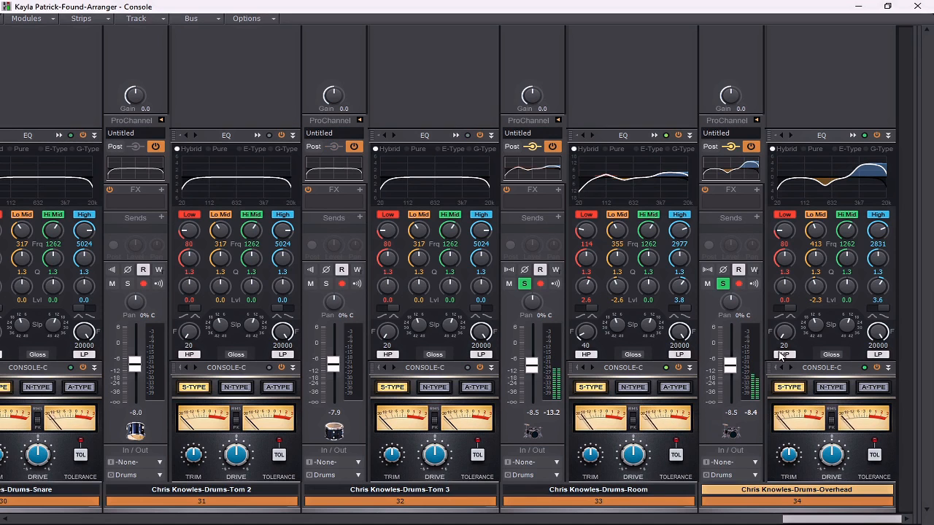
pyautogui.moveTo(784, 332); pyautogui.dragTo(784, 321)
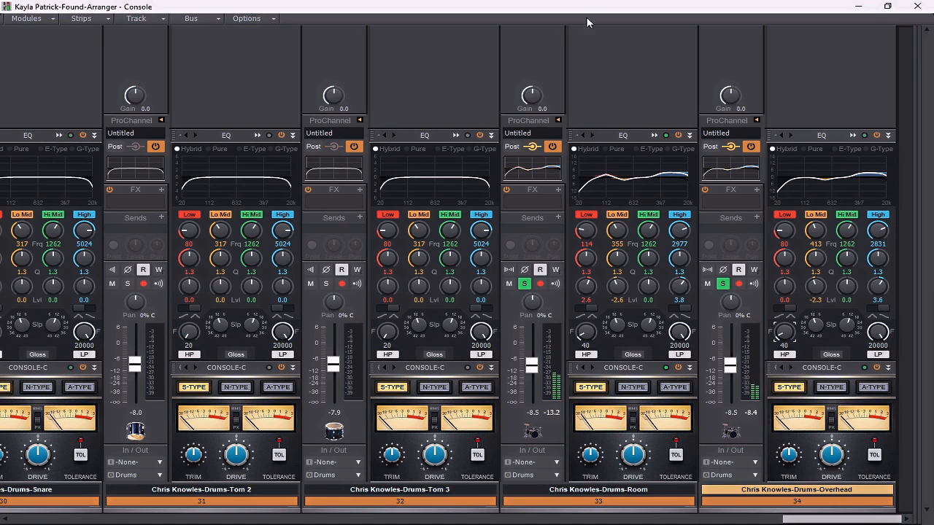
# Step: In the drum room EQ, bring the low band down to about 0.1 dB near 119 Hz and close the equalizer
pyautogui.click(653, 135)
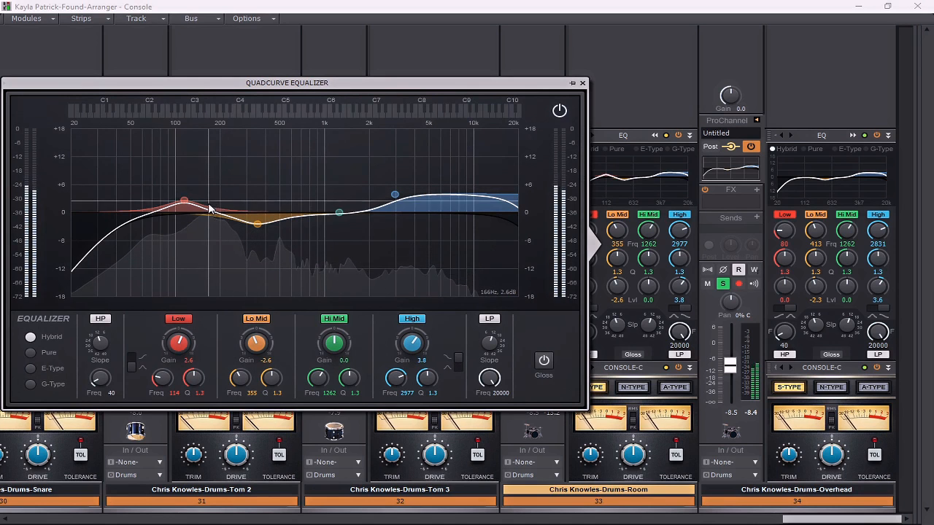
pyautogui.moveTo(184, 200)
pyautogui.mouseDown()
pyautogui.moveTo(208, 202)
pyautogui.moveTo(187, 212)
pyautogui.mouseUp()
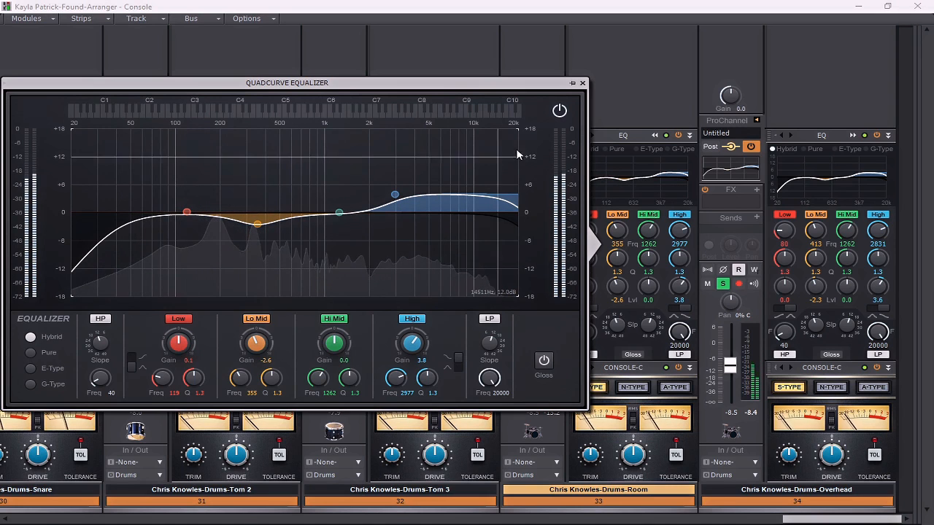
pyautogui.click(581, 82)
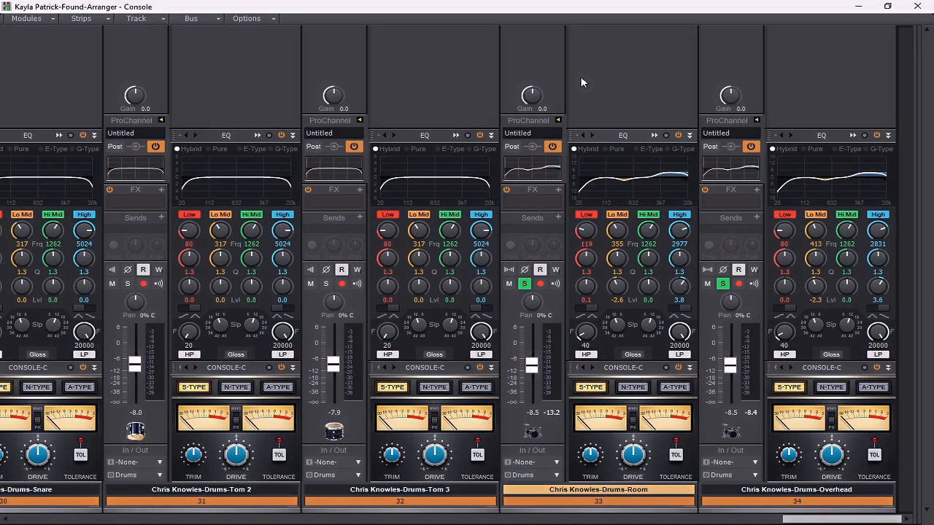
# Step: Solo the Tom 3 and Tom 2 tracks and start playback
pyautogui.click(329, 284)
pyautogui.click(128, 284)
pyautogui.press('space')
pyautogui.moveTo(821, 520); pyautogui.dragTo(792, 520)
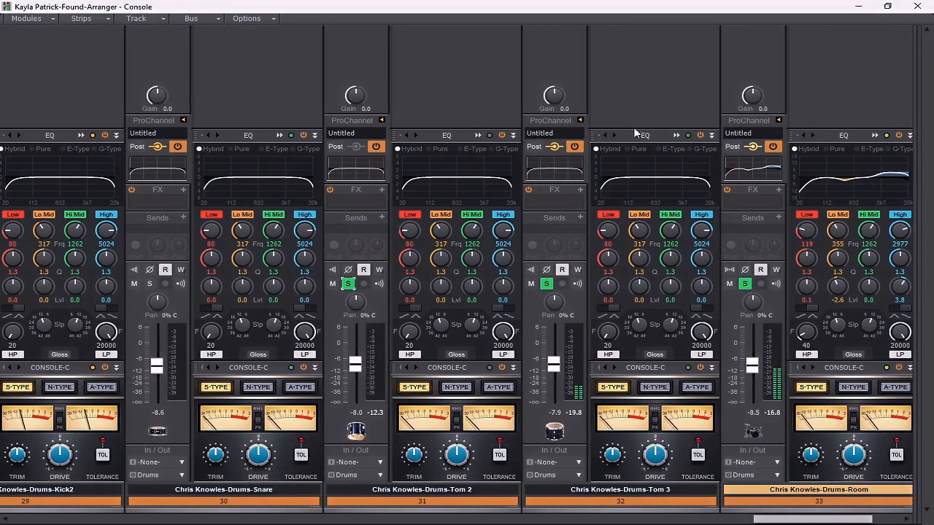
# Step: In the Tom 3 EQ, set the low-pass to about 4890 Hz and high-pass to 46 Hz, and cut the low mids about 3.8 dB near 338 Hz
pyautogui.click(676, 135)
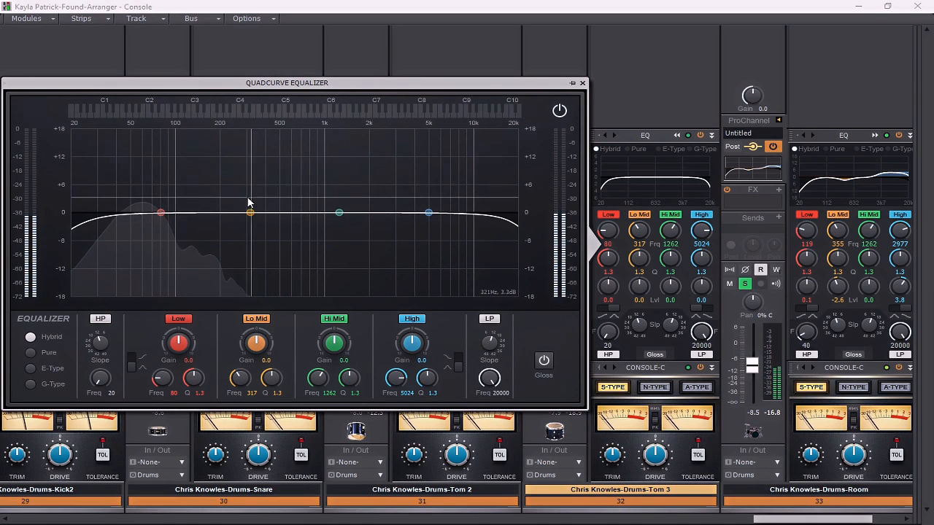
pyautogui.moveTo(490, 379); pyautogui.dragTo(490, 412)
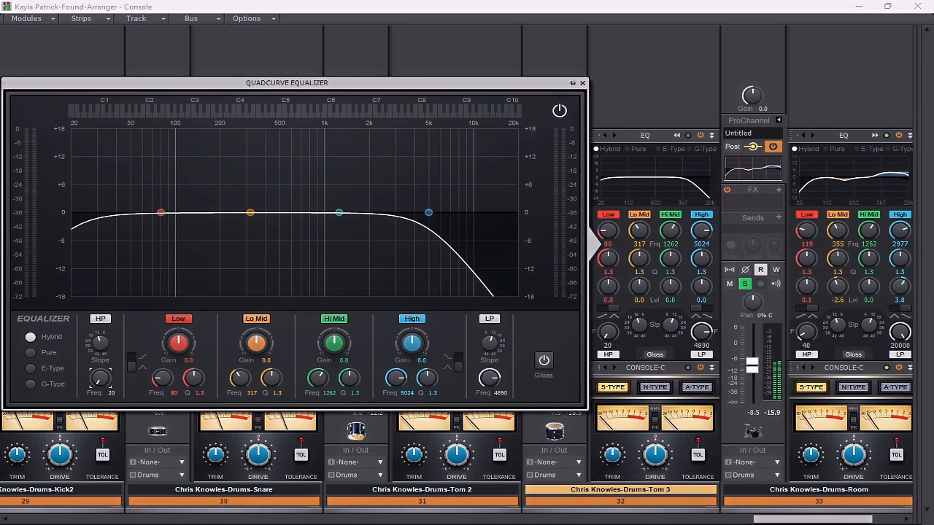
pyautogui.moveTo(100, 377); pyautogui.dragTo(100, 367)
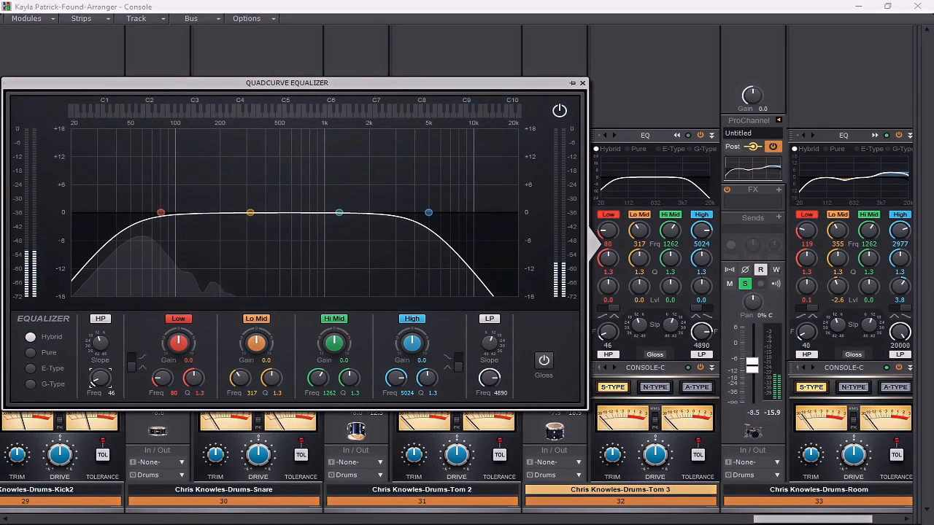
pyautogui.moveTo(243, 202); pyautogui.dragTo(256, 234)
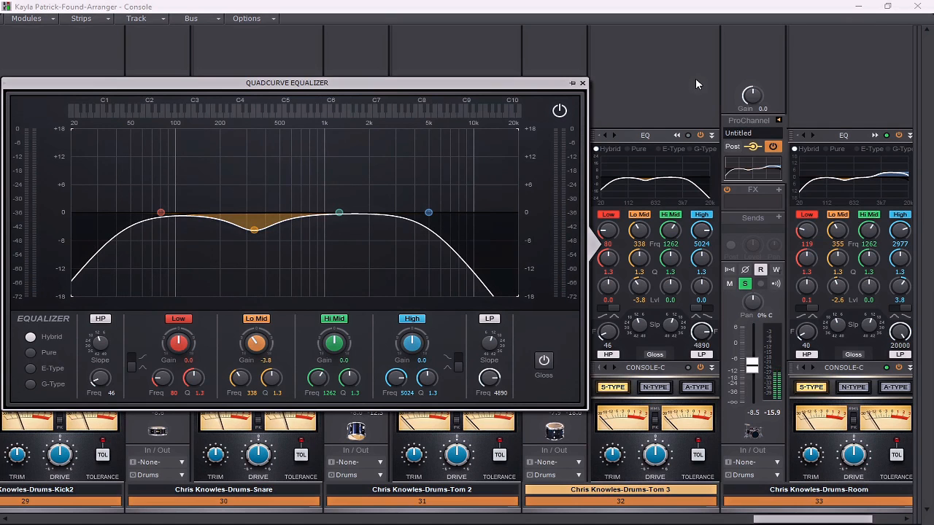
pyautogui.click(582, 83)
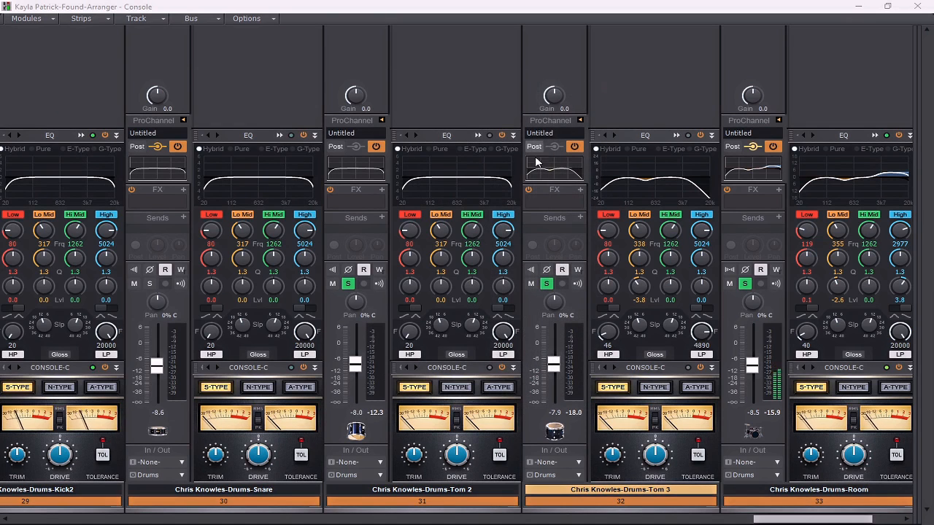
# Step: In the Tom 2 EQ, set the high-pass to 45 Hz and low-pass to about 3930 Hz, and cut the low mids about 6.1 dB near 404 Hz
pyautogui.doubleClick(477, 135)
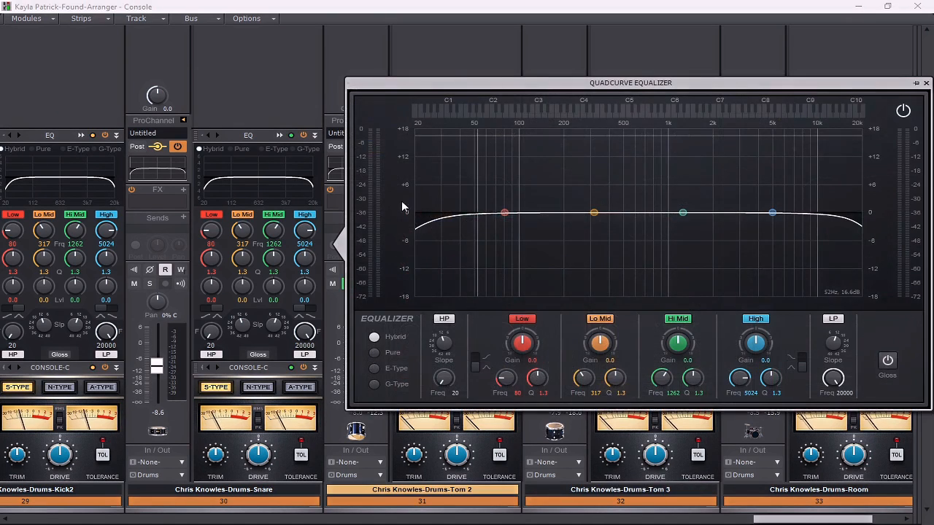
pyautogui.moveTo(443, 377); pyautogui.dragTo(444, 368)
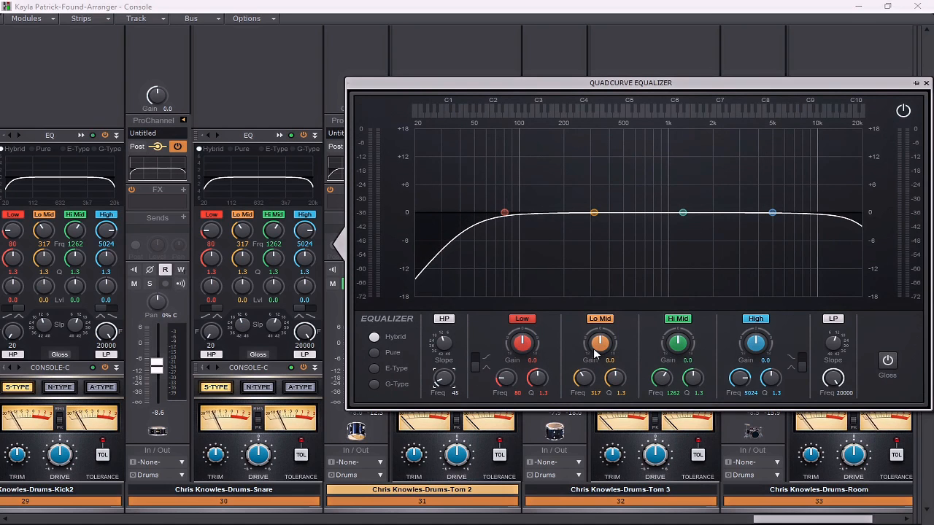
pyautogui.moveTo(594, 347); pyautogui.dragTo(582, 368)
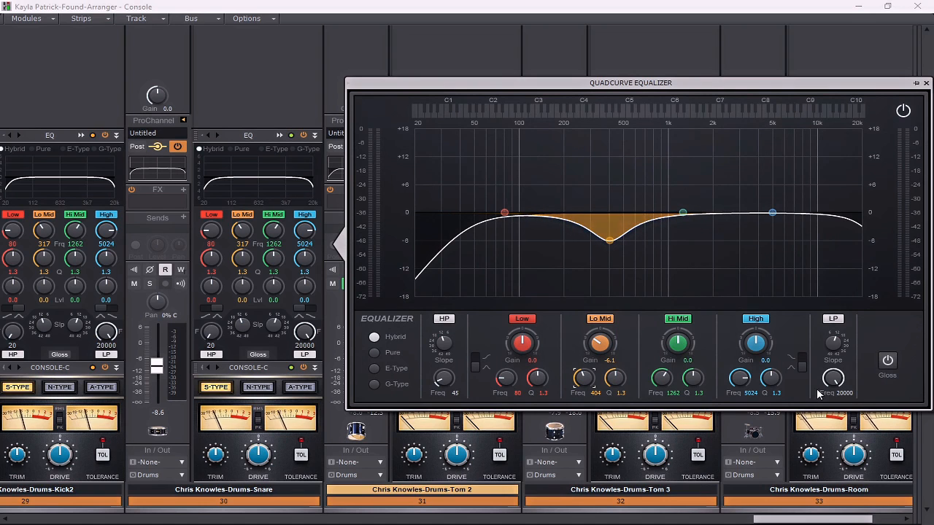
pyautogui.moveTo(833, 378); pyautogui.dragTo(833, 399)
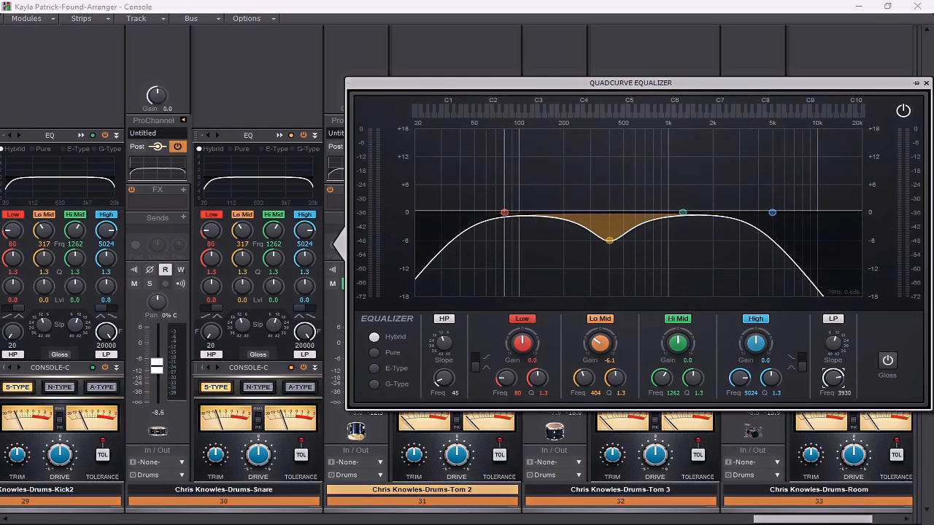
# Step: Move Tom 2's low band to about 117 Hz, ease its low-mid cut to about 3.3 dB near 345 Hz, and close the equalizer
pyautogui.moveTo(504, 212); pyautogui.dragTo(528, 212)
pyautogui.moveTo(609, 239); pyautogui.dragTo(598, 228)
pyautogui.click(923, 84)
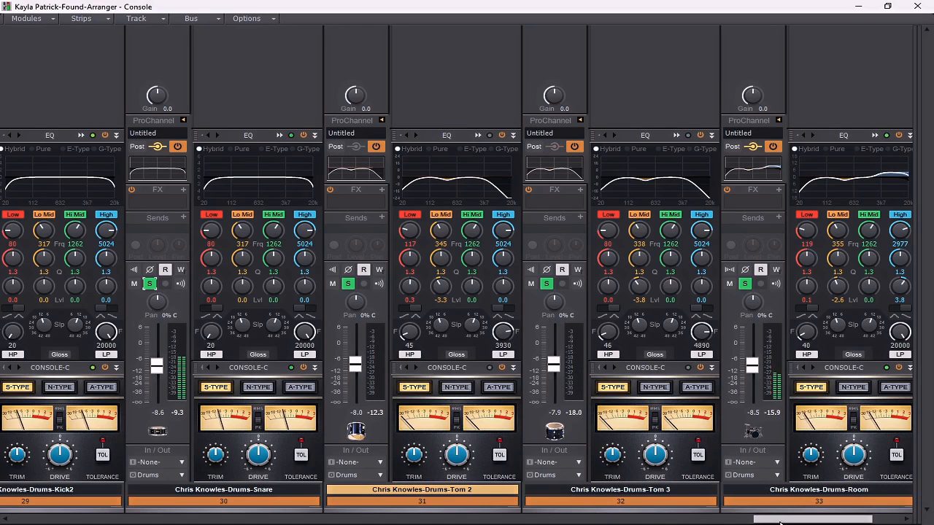
# Step: In the snare EQ, set the high-pass to 90 Hz and low-pass to about 7571 Hz, and boost the high mids about 2.2 dB near 2182 Hz
pyautogui.moveTo(779, 519); pyautogui.dragTo(731, 522)
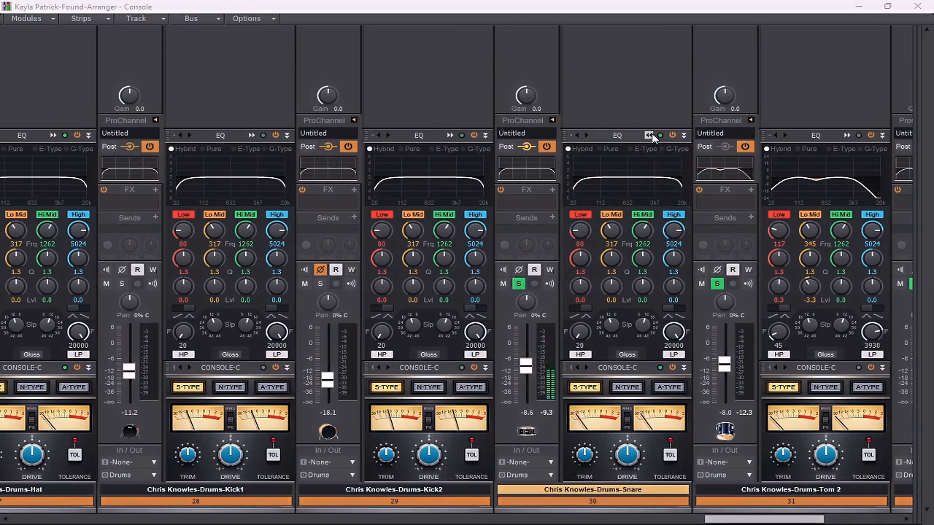
pyautogui.click(650, 135)
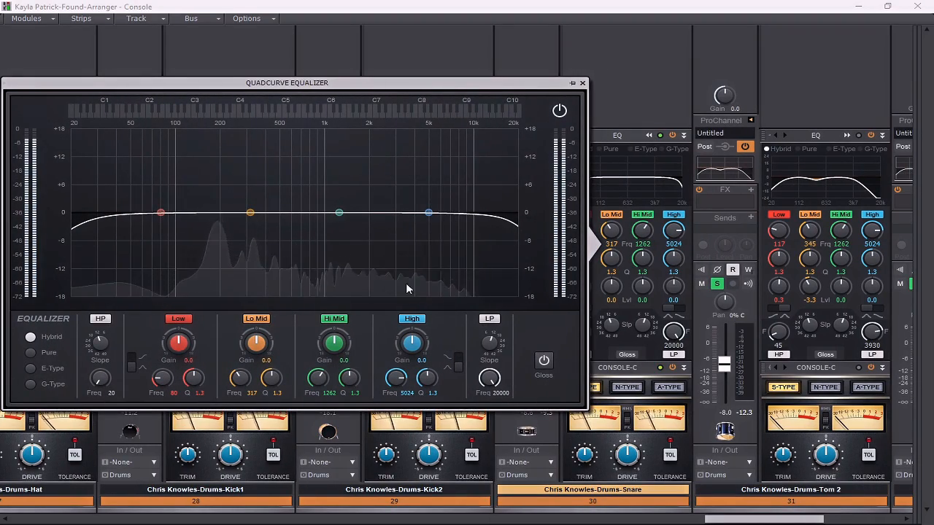
pyautogui.moveTo(100, 377); pyautogui.dragTo(100, 352)
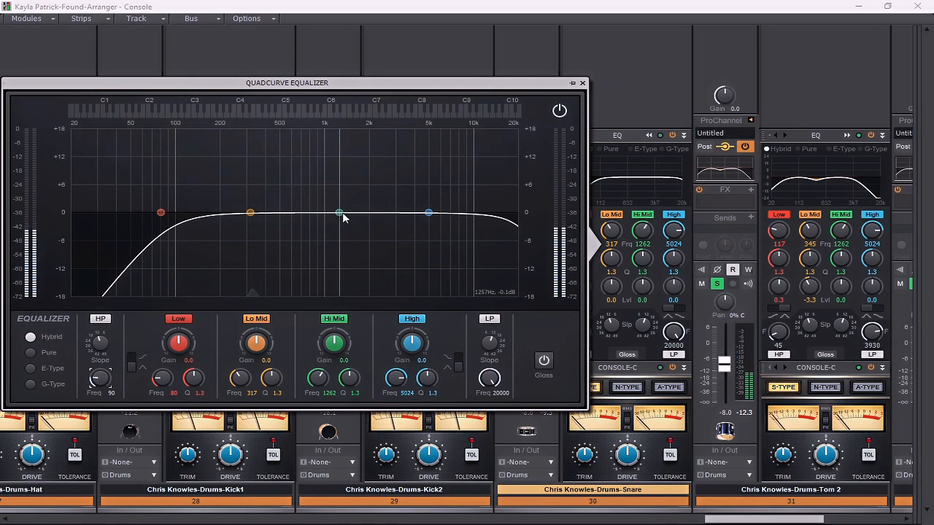
pyautogui.moveTo(489, 378); pyautogui.dragTo(489, 383)
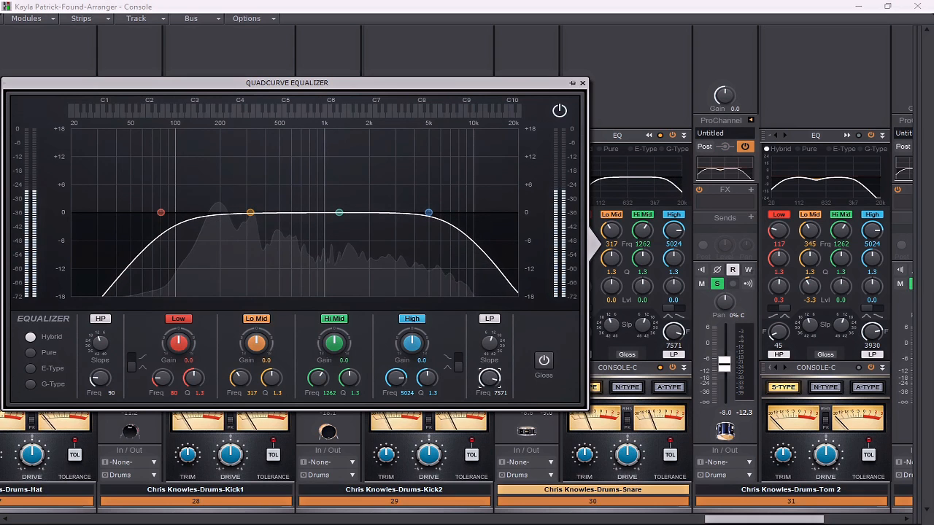
pyautogui.moveTo(339, 212); pyautogui.dragTo(374, 202)
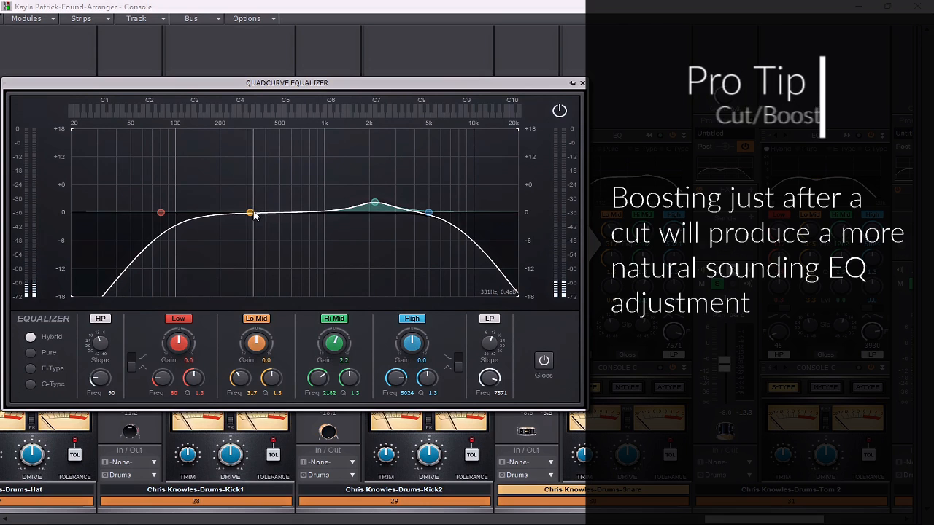
pyautogui.click(582, 83)
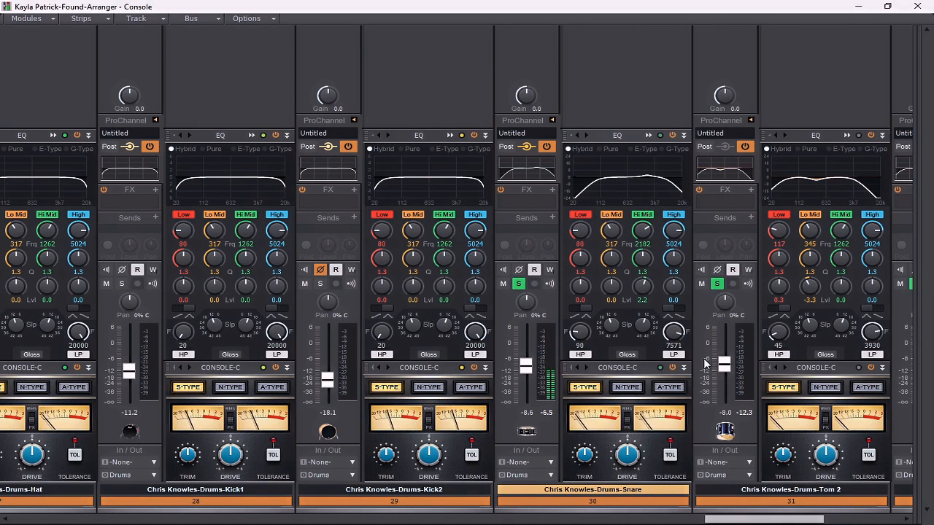
# Step: Solo the Kick2 and Kick1 tracks
pyautogui.click(322, 284)
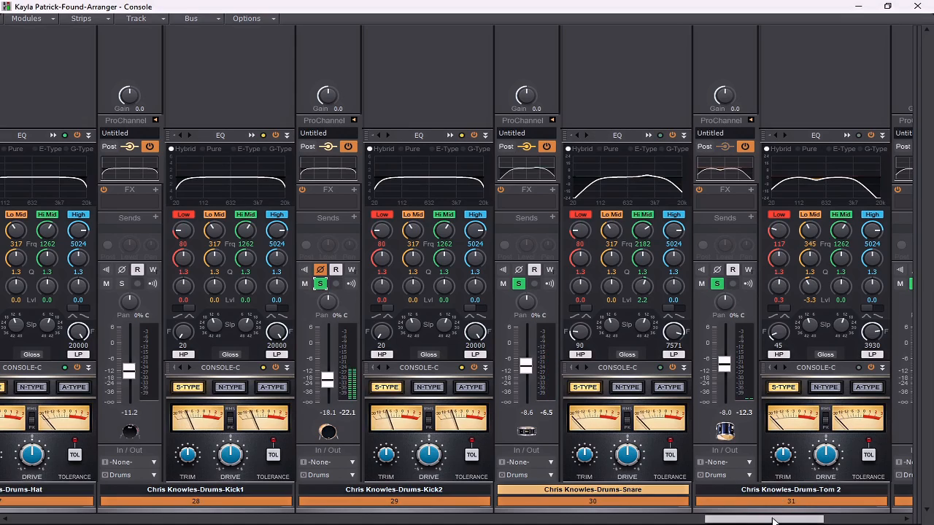
pyautogui.moveTo(773, 520)
pyautogui.mouseDown()
pyautogui.moveTo(734, 523)
pyautogui.moveTo(771, 522)
pyautogui.mouseUp()
pyautogui.click(366, 284)
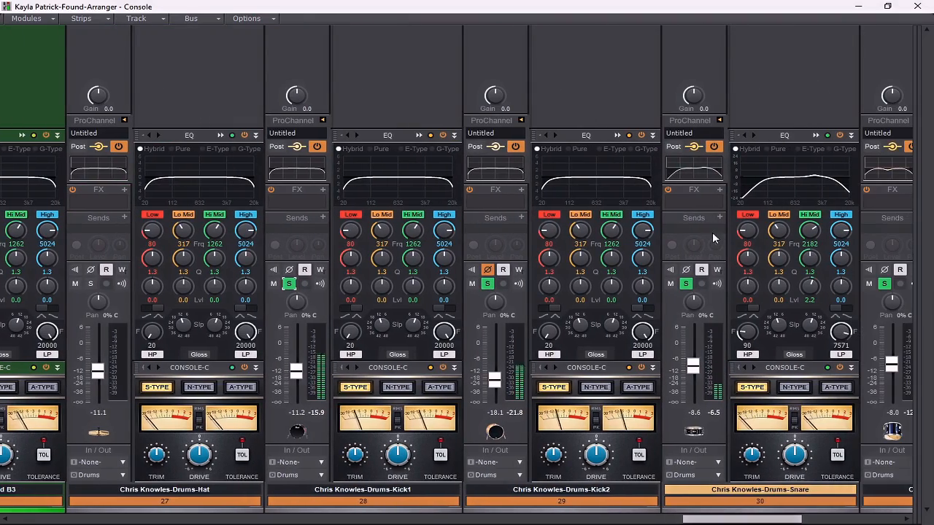
# Step: In the Kick2 EQ, set the low-pass to about 3397 Hz and high-pass to 39 Hz, and cut the low mids about 4.8 dB near 434 Hz
pyautogui.doubleClick(631, 143)
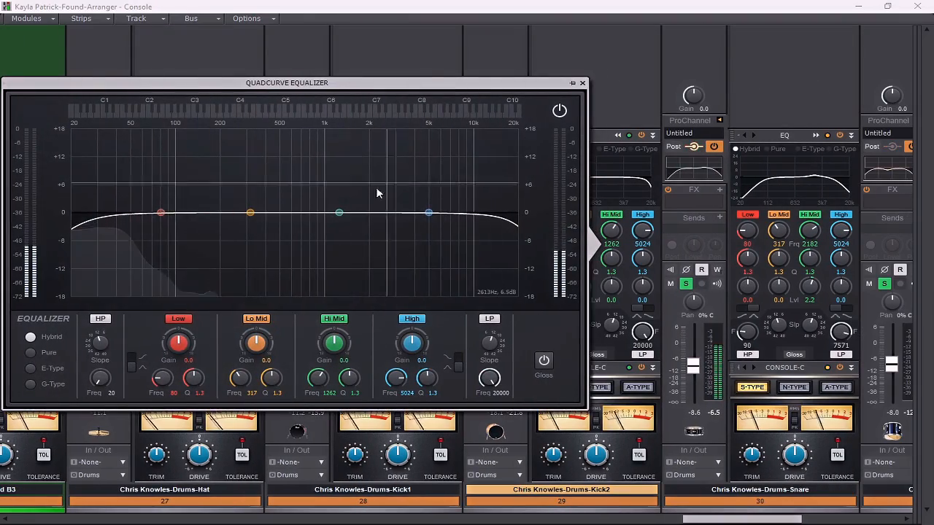
pyautogui.moveTo(489, 378); pyautogui.dragTo(489, 417)
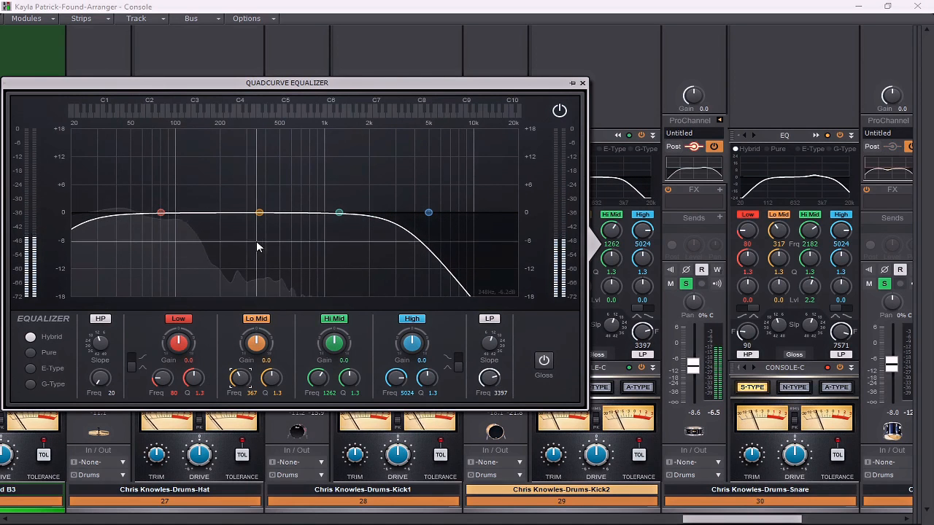
pyautogui.moveTo(259, 212); pyautogui.dragTo(270, 235)
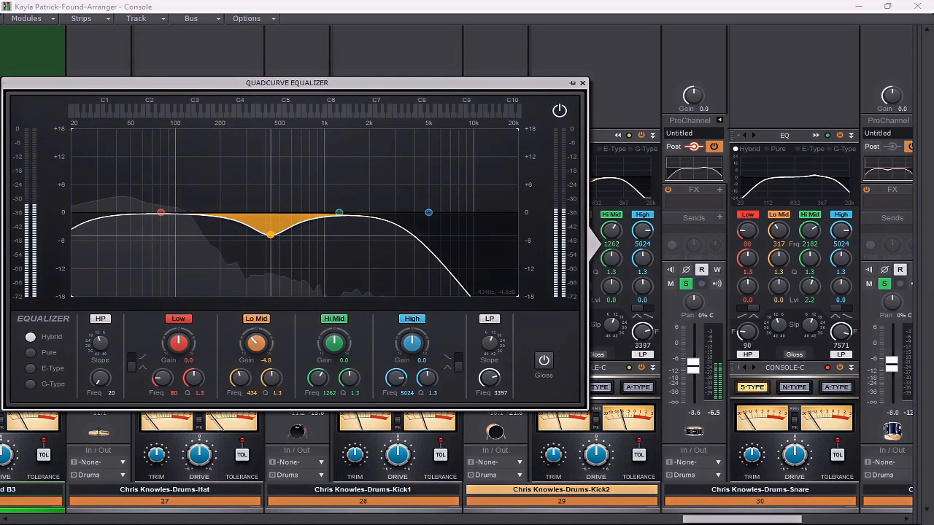
pyautogui.moveTo(100, 379); pyautogui.dragTo(100, 366)
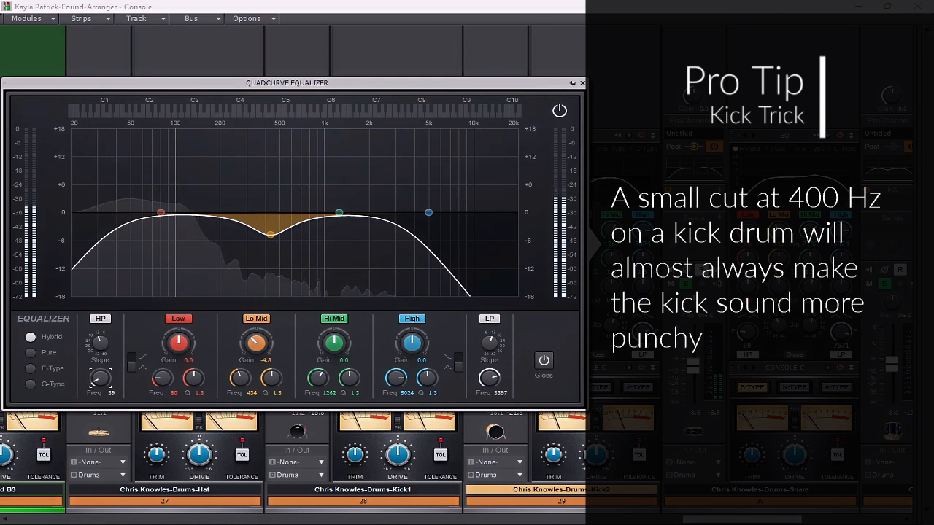
# Step: Boost Kick2's low band about 3.1 dB near 65 Hz and close the equalizer
pyautogui.moveTo(161, 212); pyautogui.dragTo(150, 196)
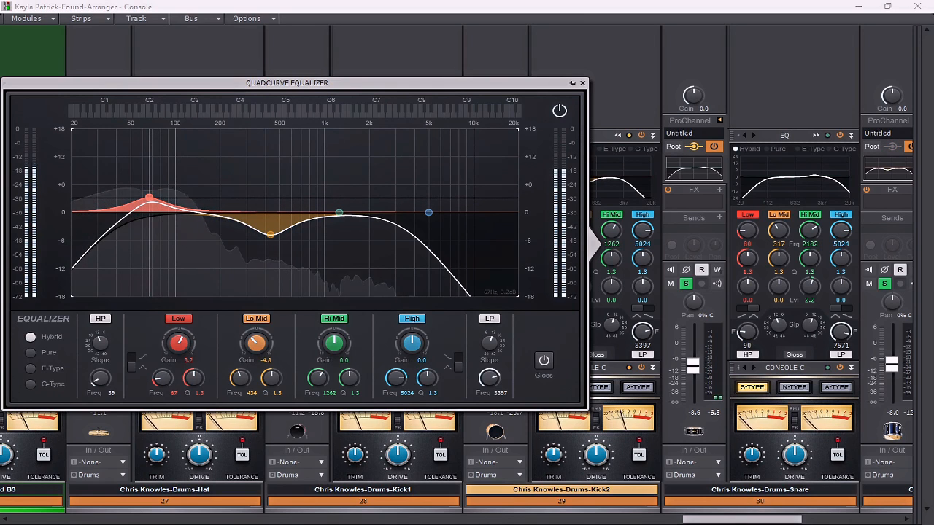
pyautogui.moveTo(149, 197); pyautogui.dragTo(147, 198)
pyautogui.click(582, 83)
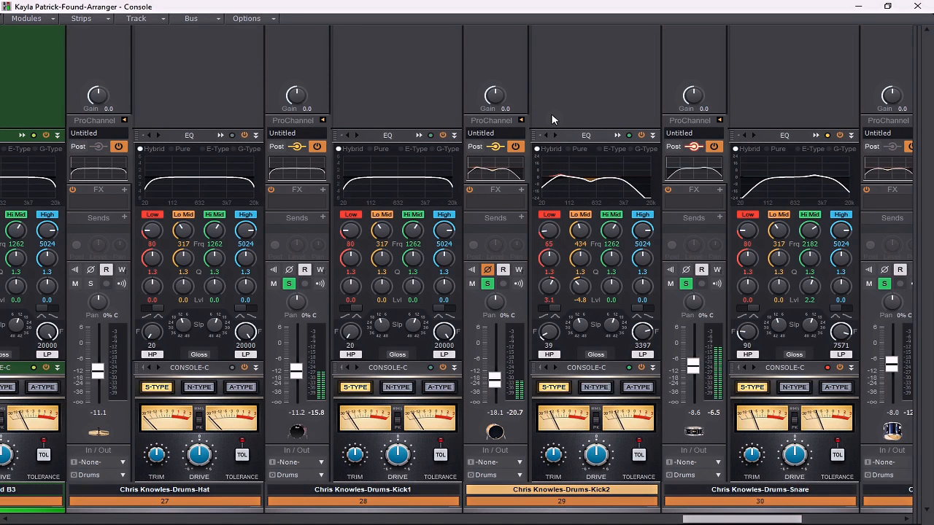
# Step: In the Kick1 EQ, boost the high mids about 5 dB near 2013 Hz, set the low-pass to about 2538 Hz and the low-mid cut to 394 Hz
pyautogui.press('space')
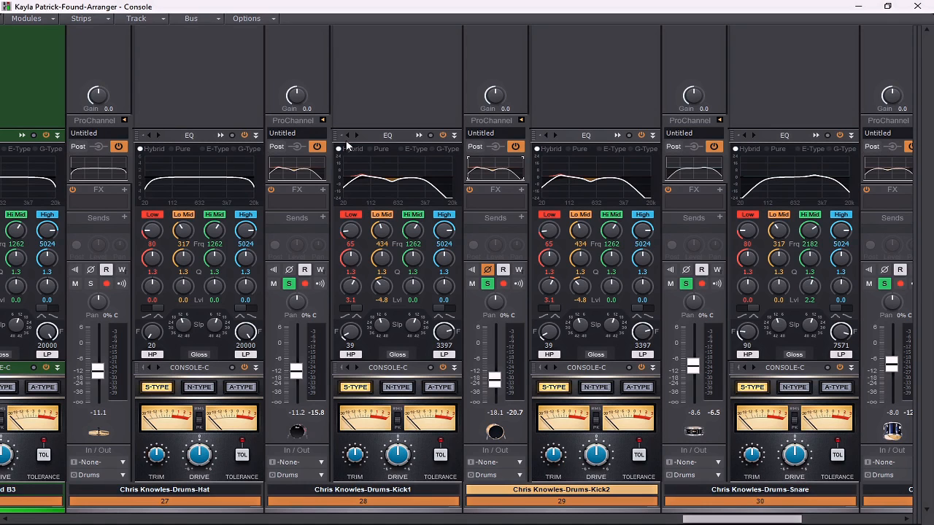
pyautogui.click(425, 135)
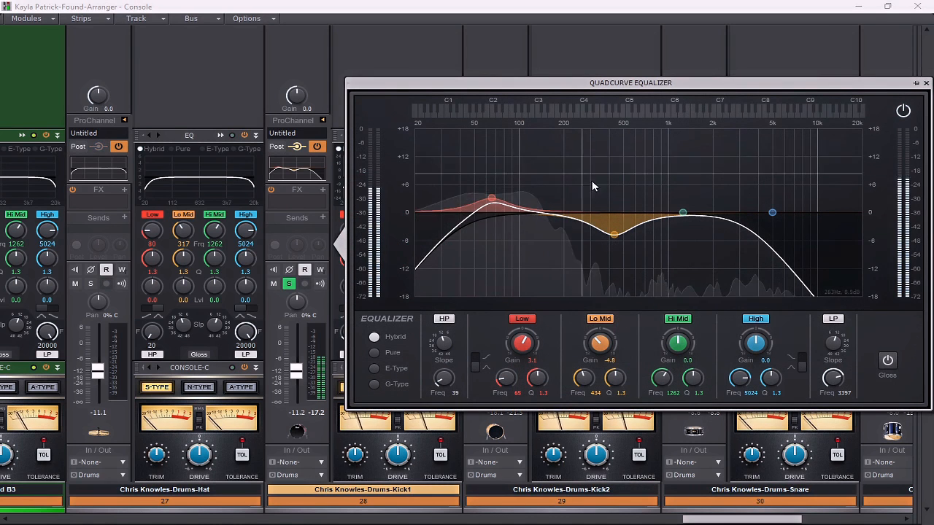
pyautogui.moveTo(682, 212); pyautogui.dragTo(712, 190)
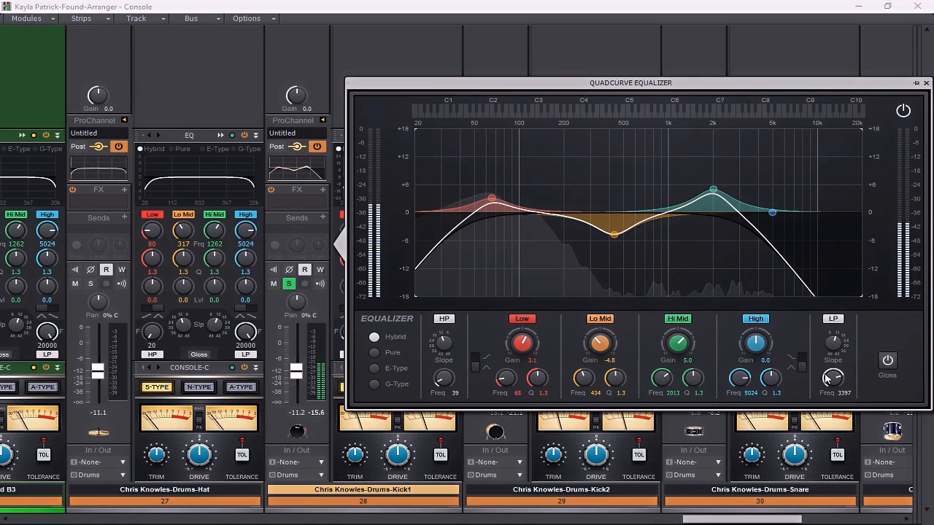
pyautogui.moveTo(827, 378); pyautogui.dragTo(826, 393)
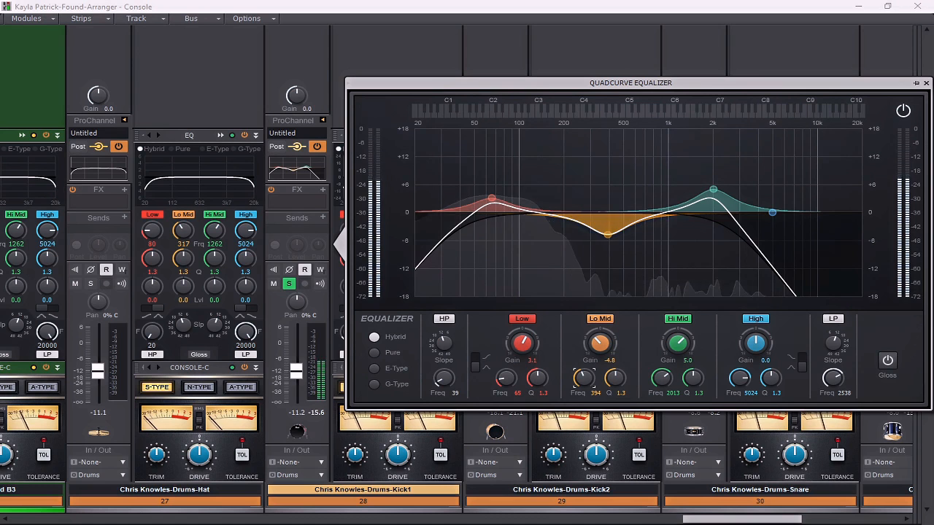
pyautogui.click(925, 84)
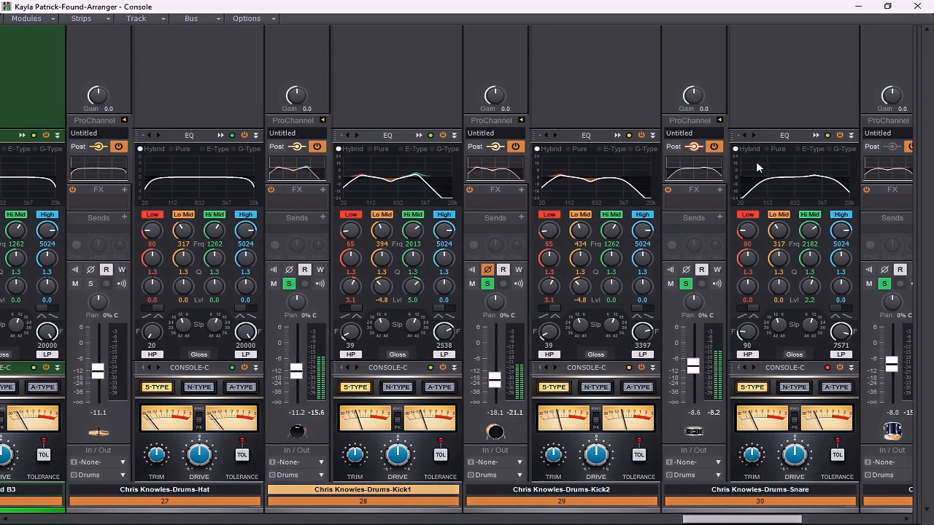
# Step: Solo the Hat track and raise its level to about -8.7 dB
pyautogui.moveTo(719, 520); pyautogui.dragTo(686, 522)
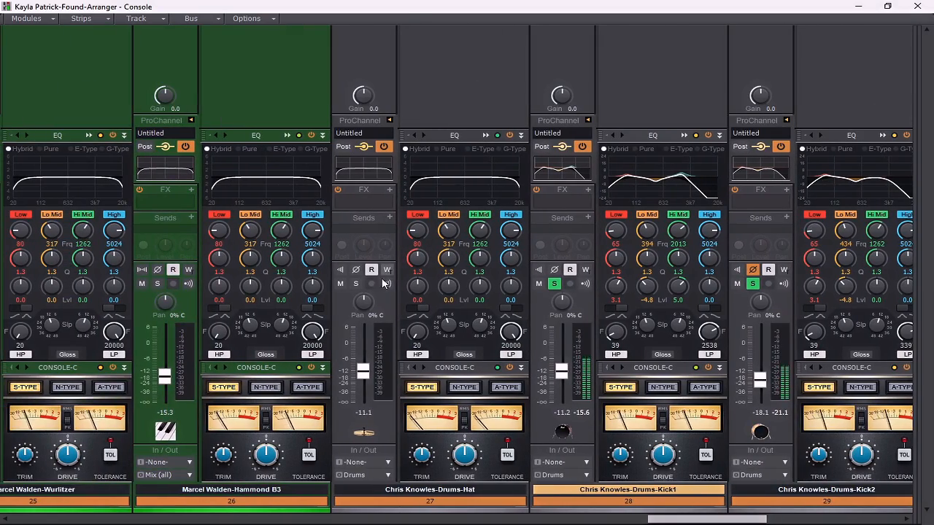
pyautogui.click(356, 284)
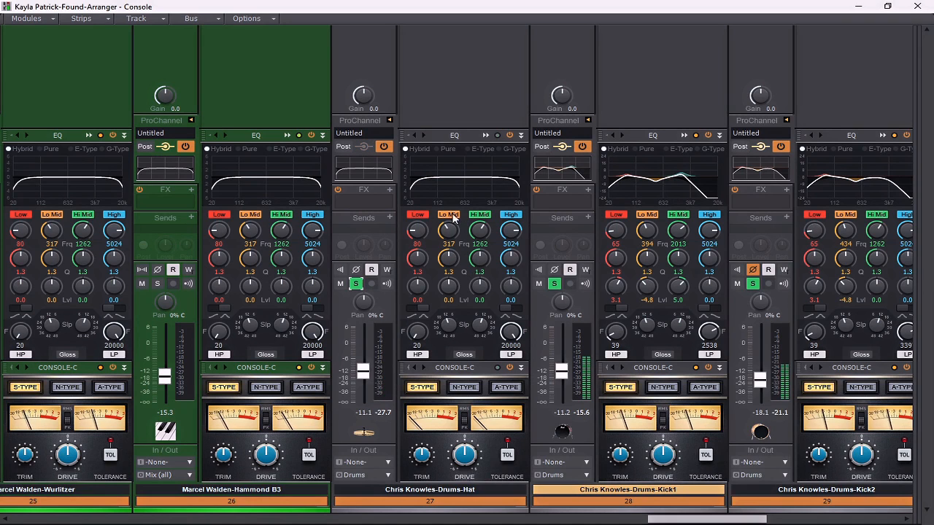
pyautogui.moveTo(353, 378); pyautogui.dragTo(353, 368)
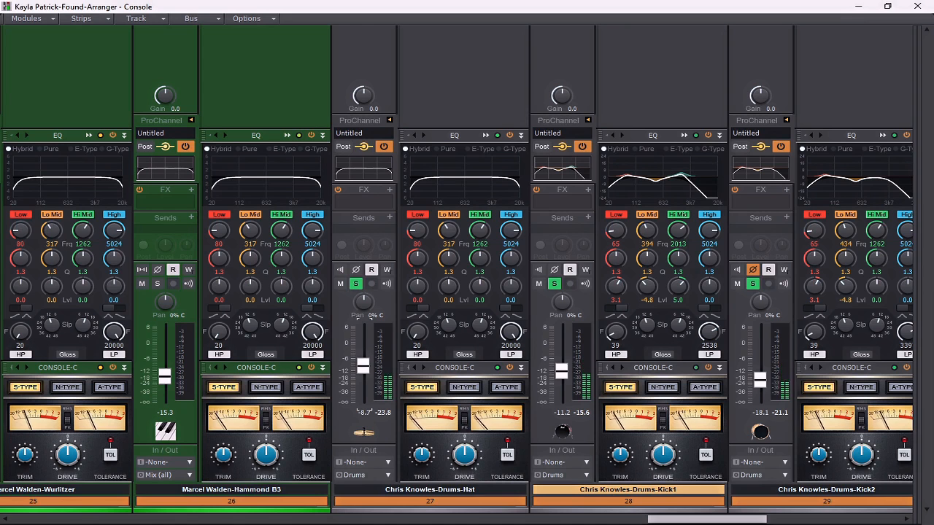
# Step: In the Hat EQ, set the low-pass to about 8343 Hz and high-pass to 387 Hz, and cut the high mids about 2.4 dB near 912 Hz
pyautogui.doubleClick(487, 137)
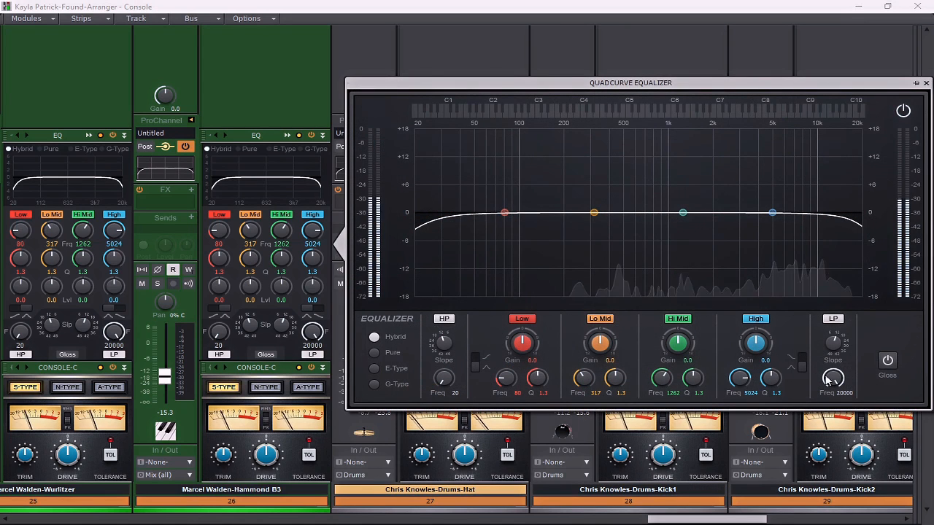
pyautogui.moveTo(833, 377); pyautogui.dragTo(833, 397)
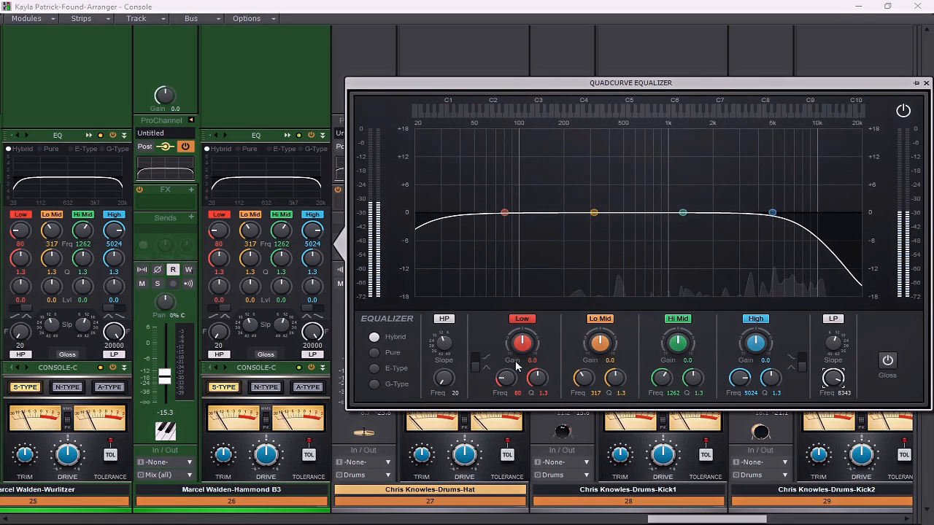
pyautogui.moveTo(443, 377); pyautogui.dragTo(443, 364)
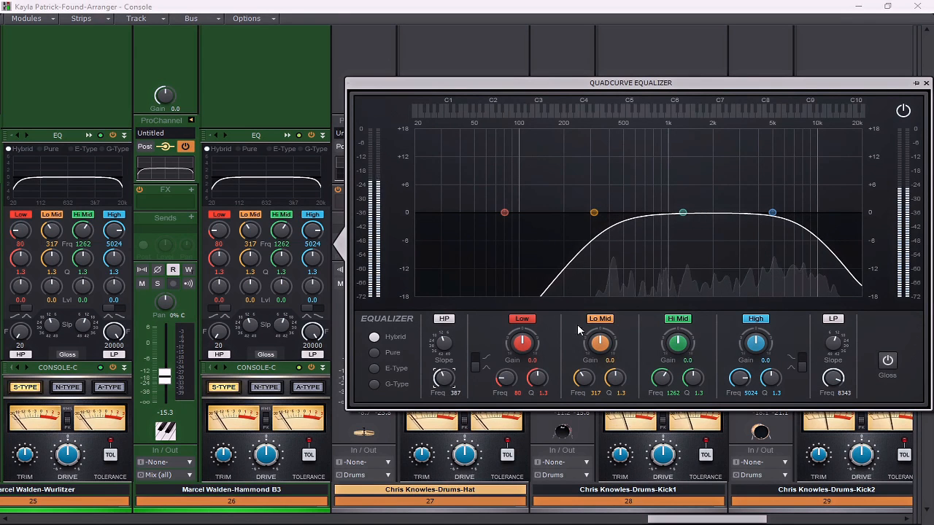
pyautogui.moveTo(682, 213); pyautogui.dragTo(660, 223)
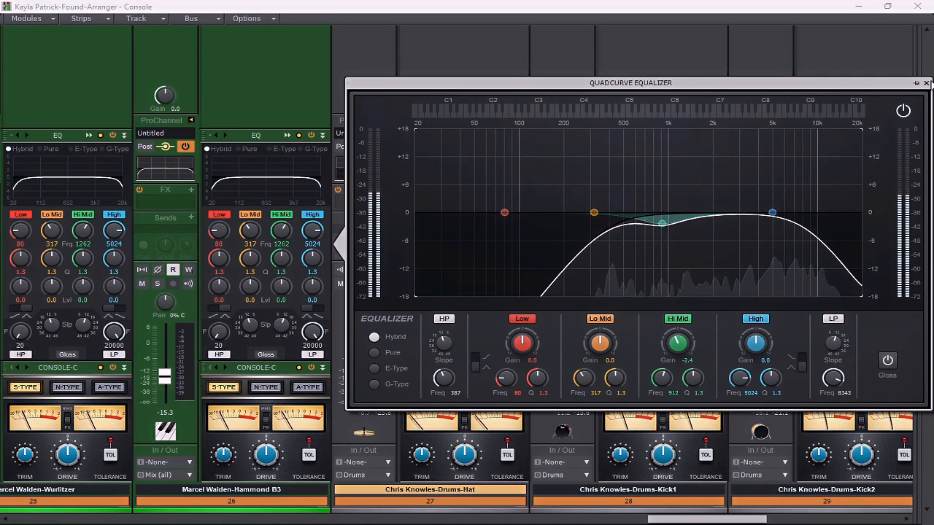
pyautogui.click(926, 83)
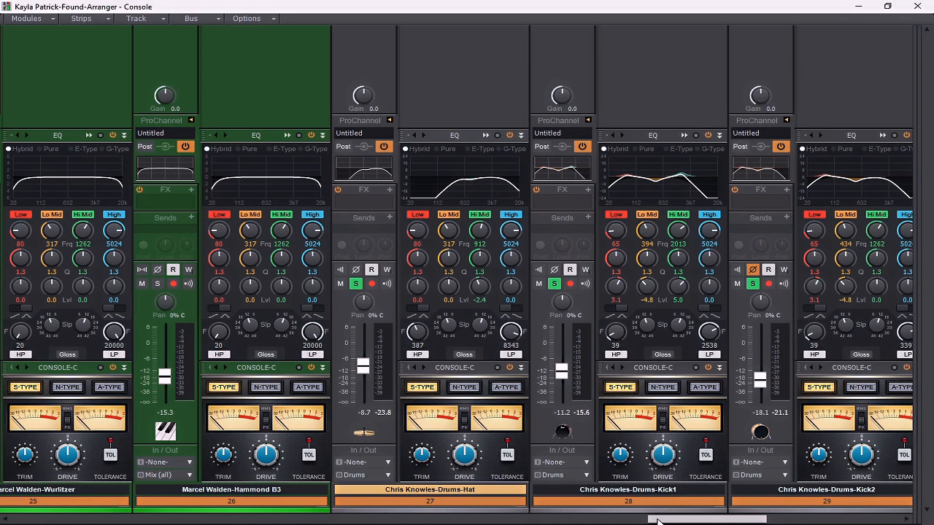
# Step: Collapse the ProChannel modules in the track strips and select all the drum tracks, 27 through 34
pyautogui.moveTo(664, 520); pyautogui.dragTo(682, 522)
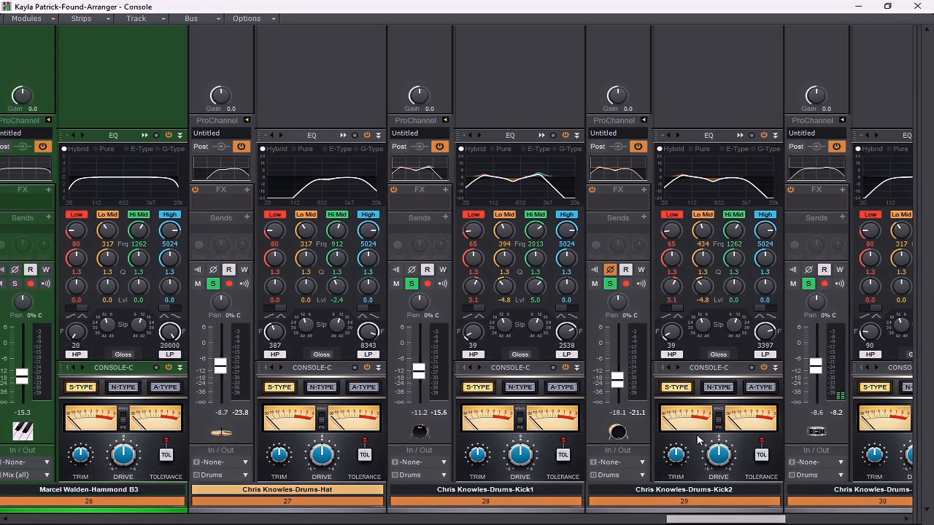
pyautogui.click(246, 121)
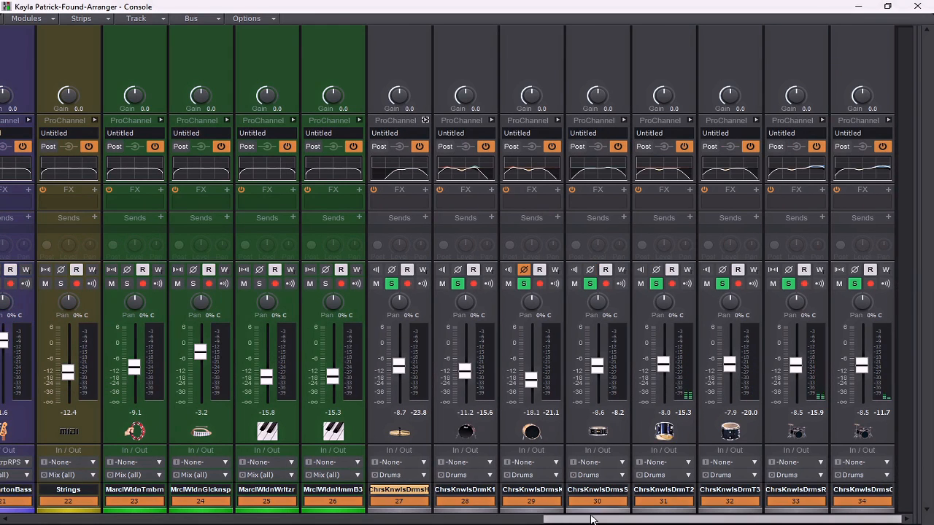
pyautogui.click(878, 503)
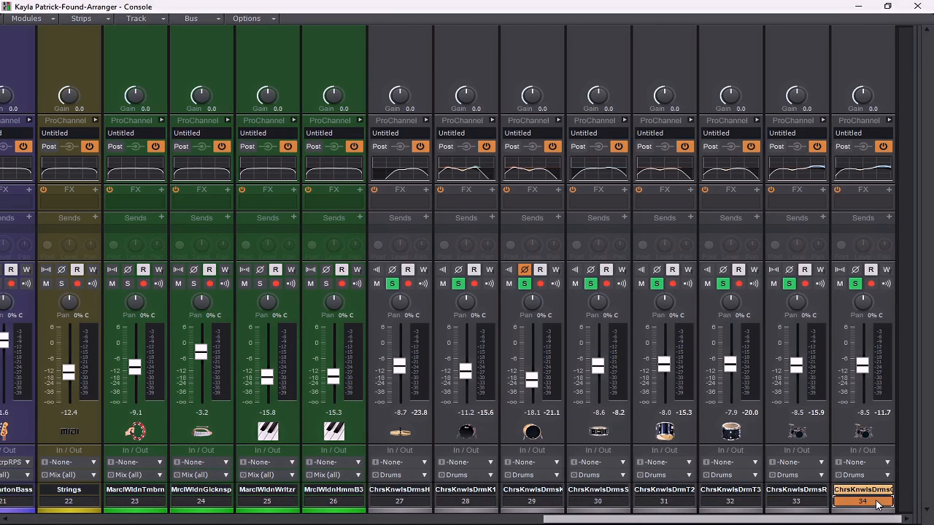
pyautogui.keyDown('shift'); pyautogui.click(412, 504); pyautogui.keyUp('shift')
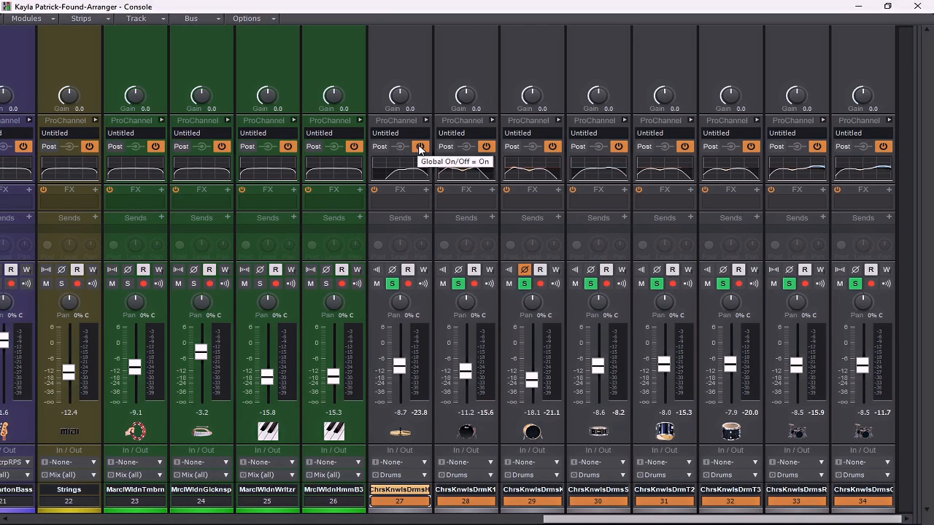
# Step: Play the drums and compare their sound with the ProChannel bypassed and enabled on all drum tracks together
pyautogui.press('space')
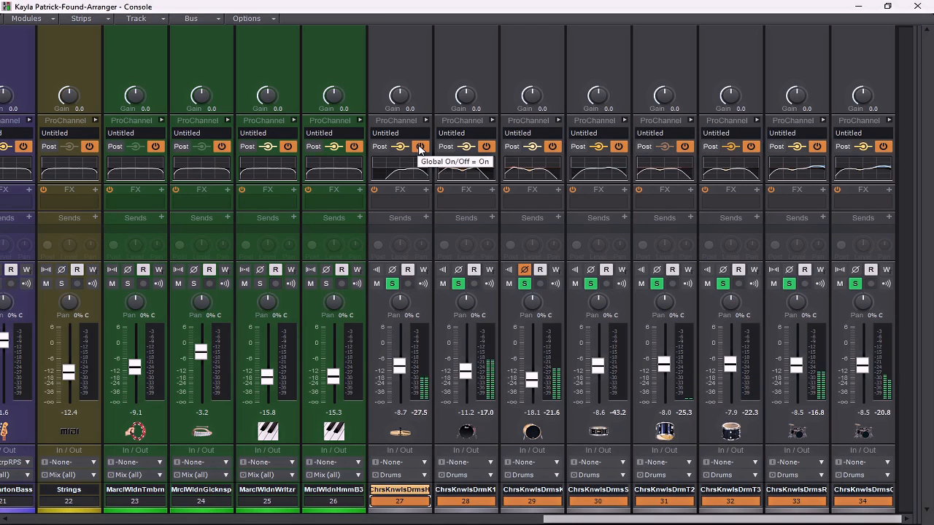
pyautogui.click(419, 147)
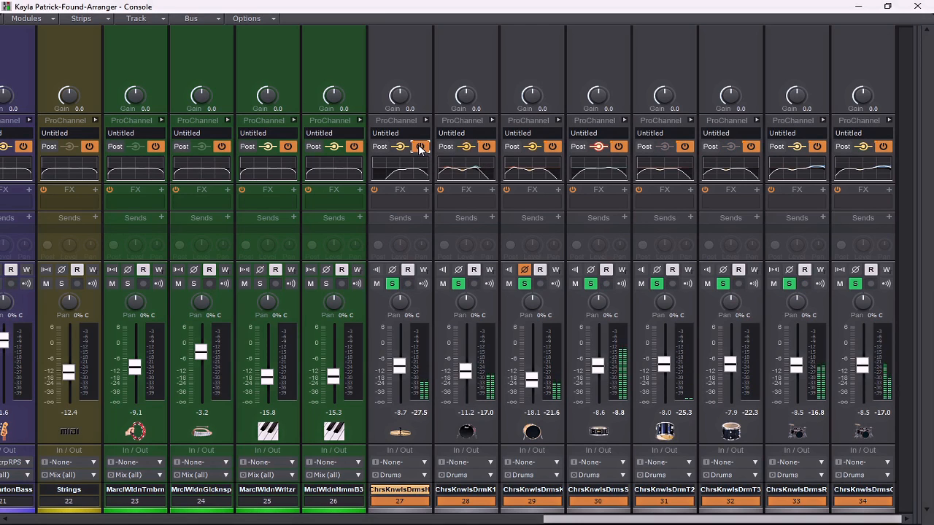
pyautogui.click(419, 146)
pyautogui.click(420, 148)
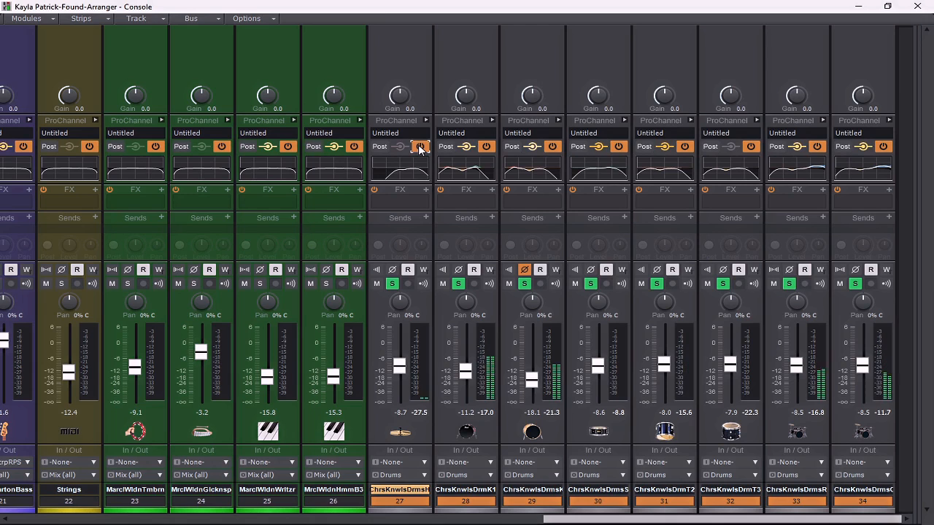
pyautogui.keyDown('ctrl'); pyautogui.click(420, 148); pyautogui.keyUp('ctrl')
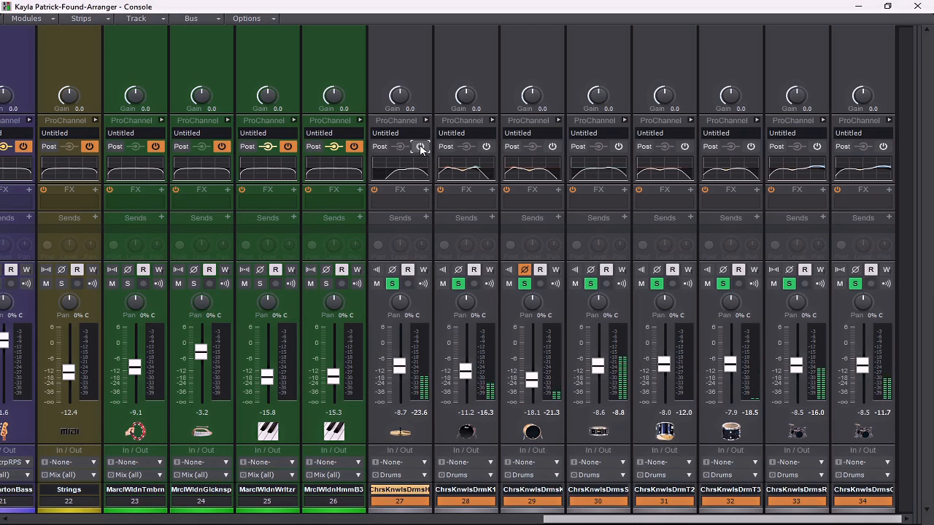
pyautogui.keyDown('ctrl'); pyautogui.click(421, 147); pyautogui.keyUp('ctrl')
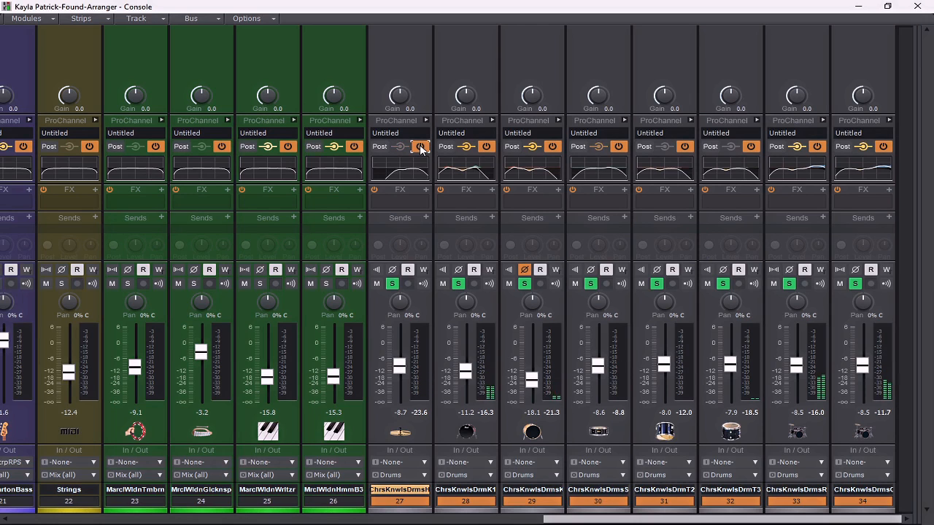
pyautogui.keyDown('ctrl'); pyautogui.click(421, 146); pyautogui.keyUp('ctrl')
pyautogui.keyDown('ctrl'); pyautogui.click(420, 147); pyautogui.keyUp('ctrl')
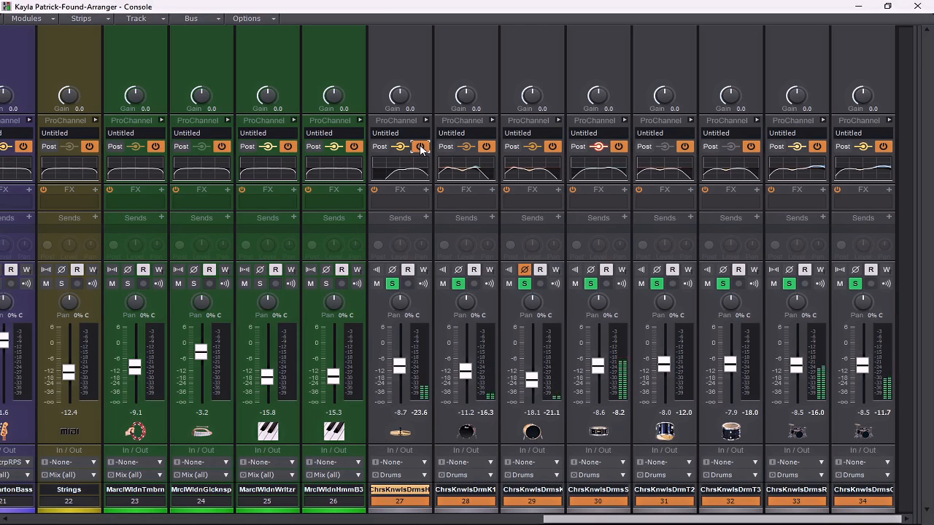
pyautogui.keyDown('ctrl'); pyautogui.click(421, 146); pyautogui.keyUp('ctrl')
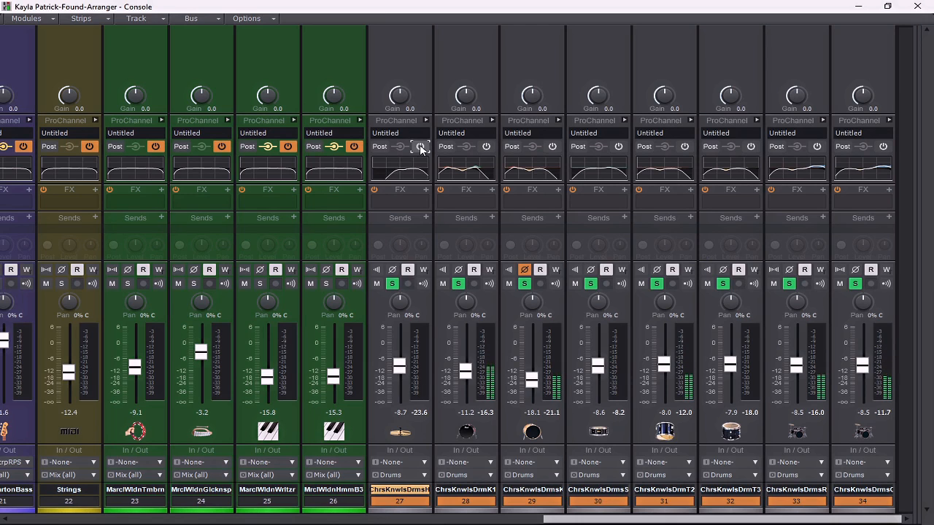
pyautogui.click(420, 147)
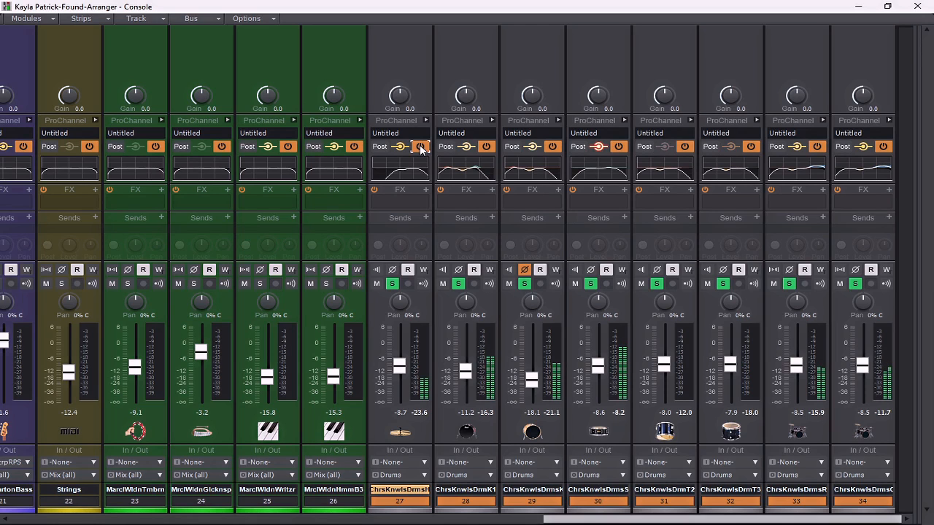
pyautogui.press('space')
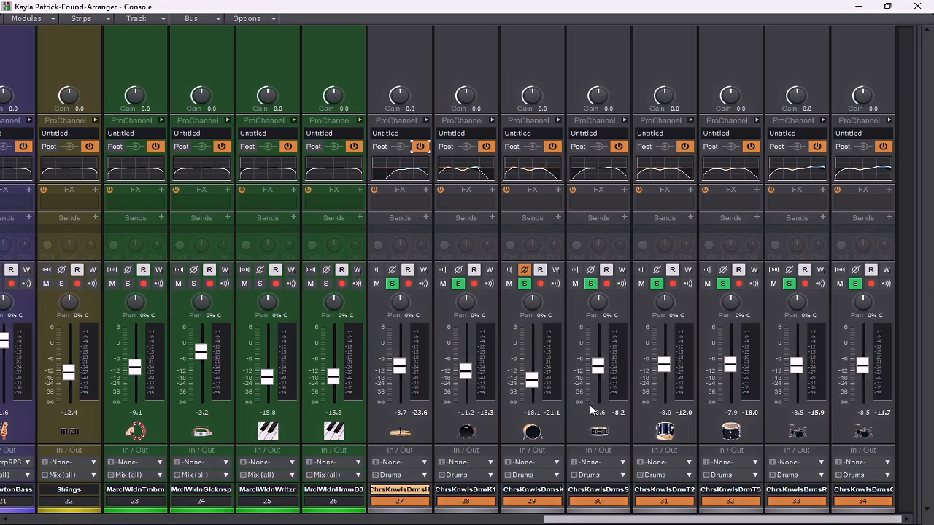
# Step: Solo the bass track, start playback, and open its ProChannel equalizer in the zoomed view
pyautogui.moveTo(638, 520); pyautogui.dragTo(456, 521)
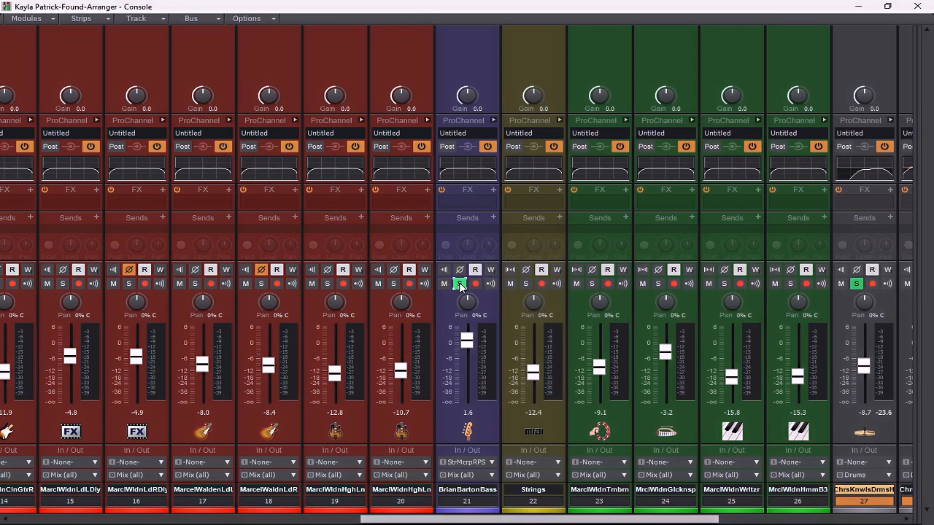
pyautogui.press('space')
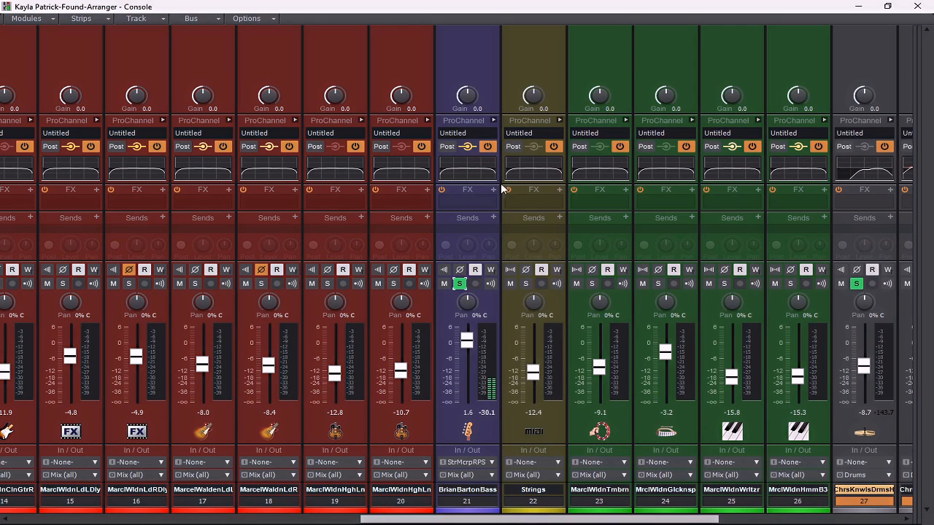
pyautogui.click(494, 120)
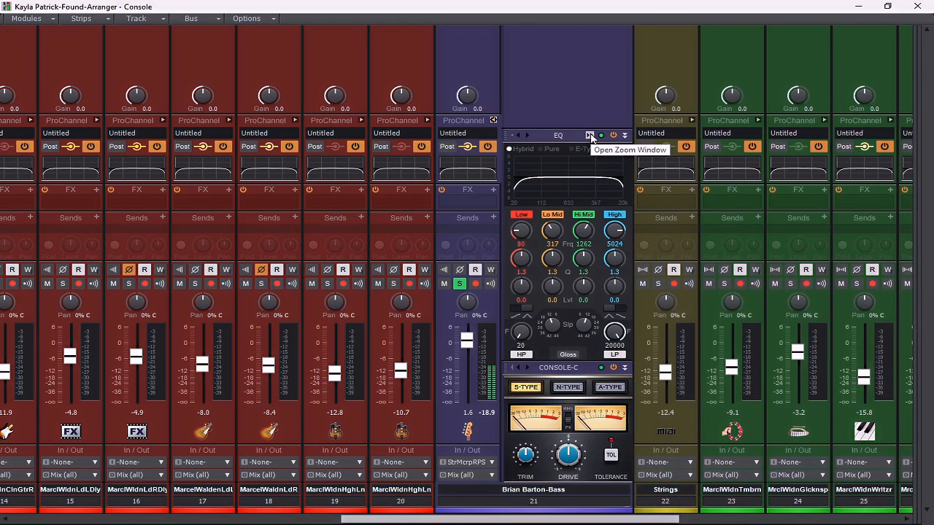
pyautogui.click(589, 135)
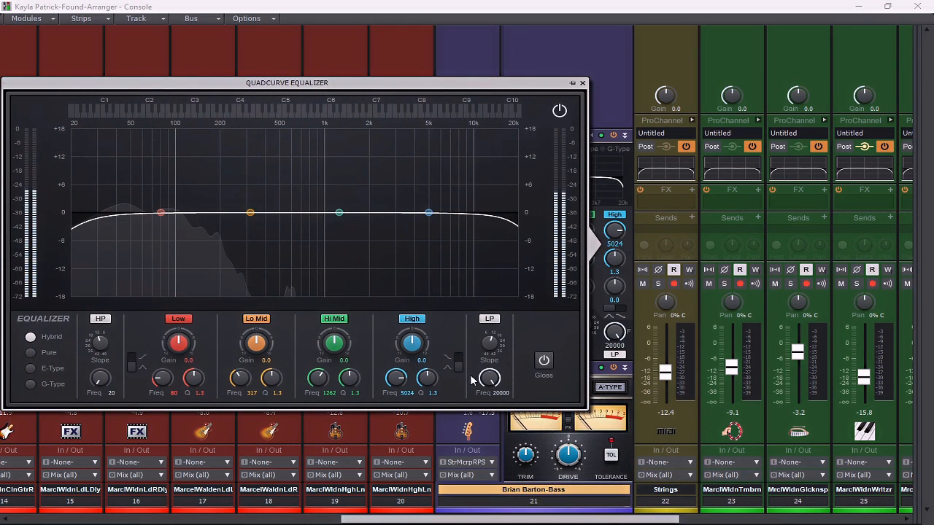
# Step: In the bass EQ, set the low-pass to about 2665 Hz and high-pass to 30 Hz, and boost the low band about 6.1 dB near 65 Hz
pyautogui.moveTo(489, 378); pyautogui.dragTo(490, 413)
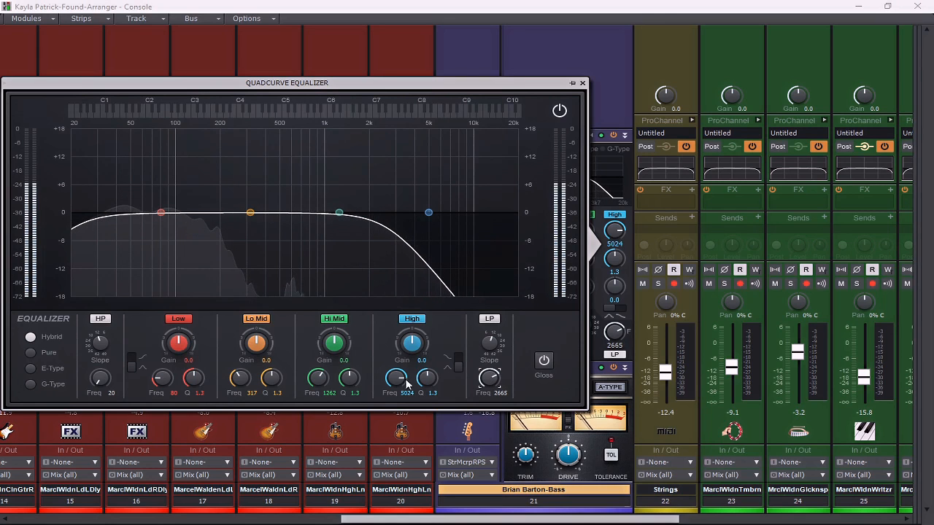
pyautogui.moveTo(99, 379); pyautogui.dragTo(99, 371)
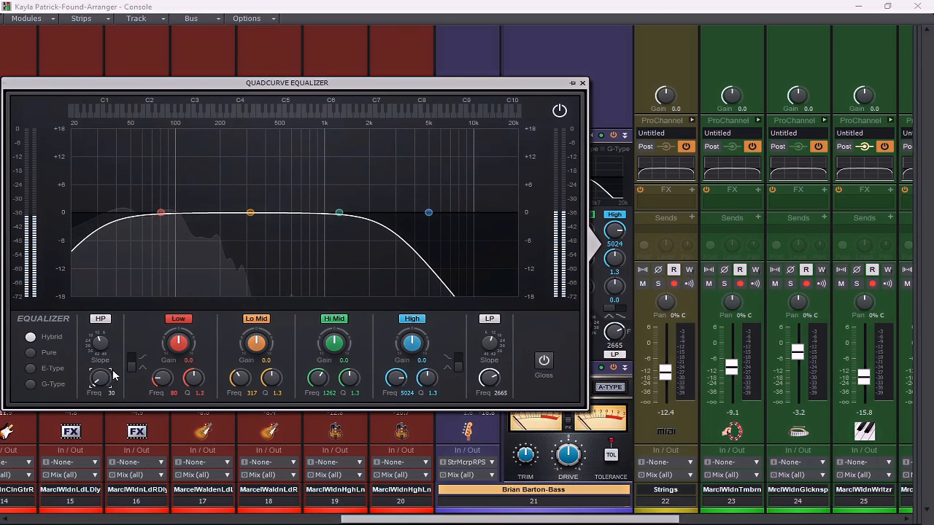
pyautogui.moveTo(178, 343); pyautogui.dragTo(178, 328)
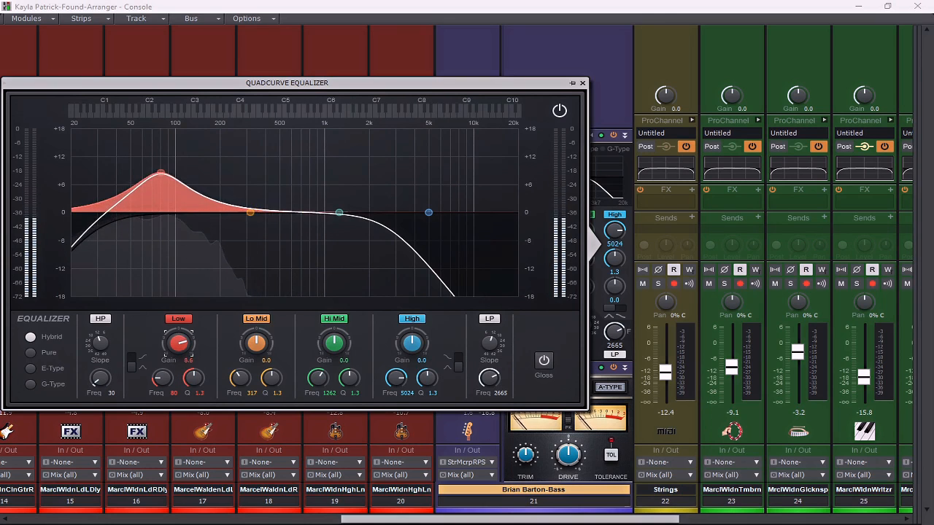
pyautogui.moveTo(193, 377); pyautogui.dragTo(193, 357)
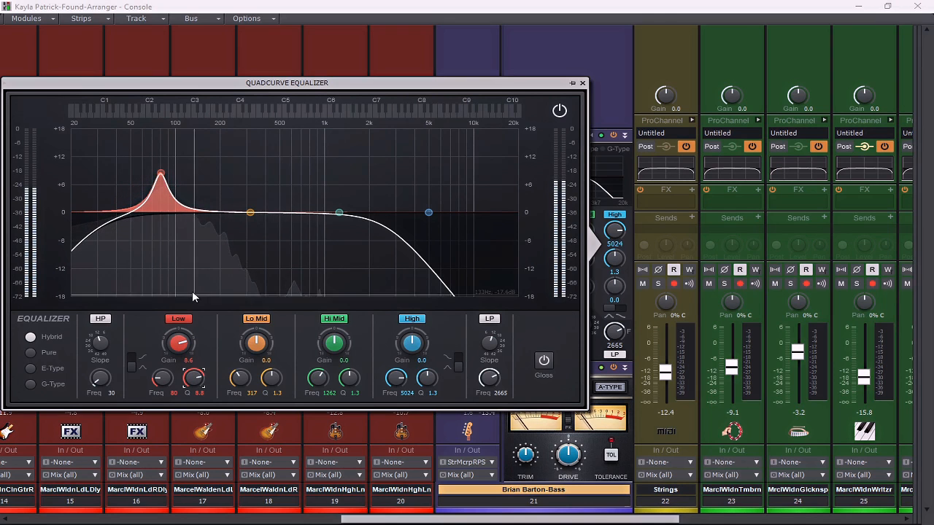
pyautogui.moveTo(160, 173)
pyautogui.mouseDown()
pyautogui.moveTo(123, 153)
pyautogui.moveTo(83, 151)
pyautogui.moveTo(155, 146)
pyautogui.moveTo(169, 161)
pyautogui.moveTo(146, 161)
pyautogui.moveTo(148, 184)
pyautogui.mouseUp()
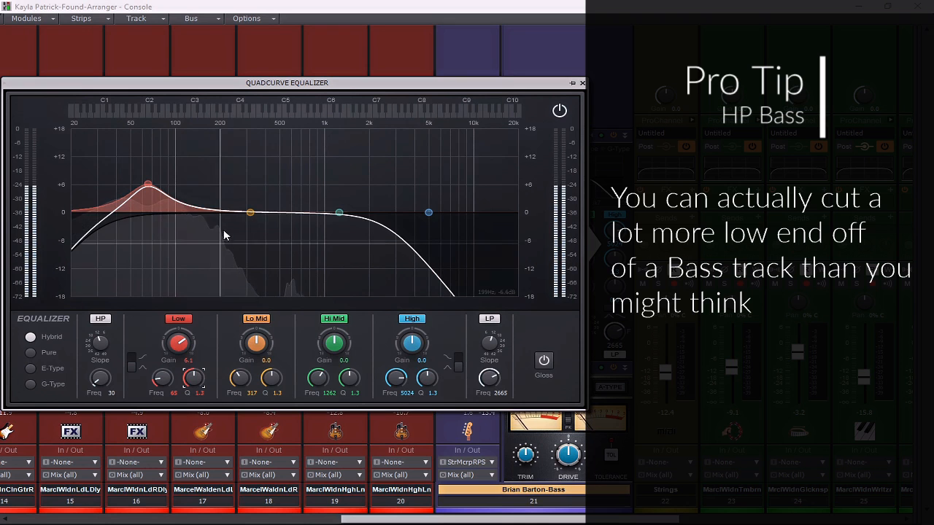
# Step: In the bass EQ, cut the low-mid band about 2.2 dB at 164 Hz, boost the high-mid about 8.5 dB at 1244 Hz, and hide the bass ProChannel
pyautogui.moveTo(251, 211); pyautogui.dragTo(208, 222)
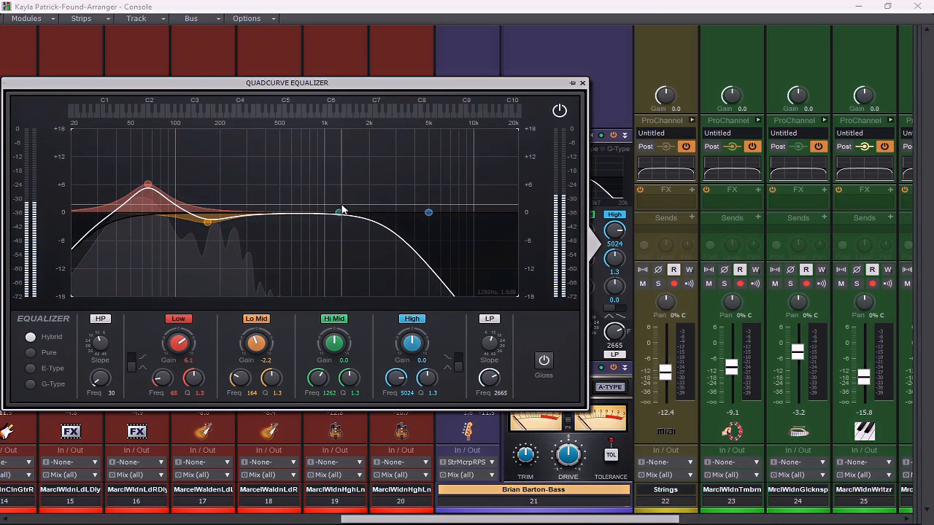
pyautogui.moveTo(340, 212); pyautogui.dragTo(311, 179)
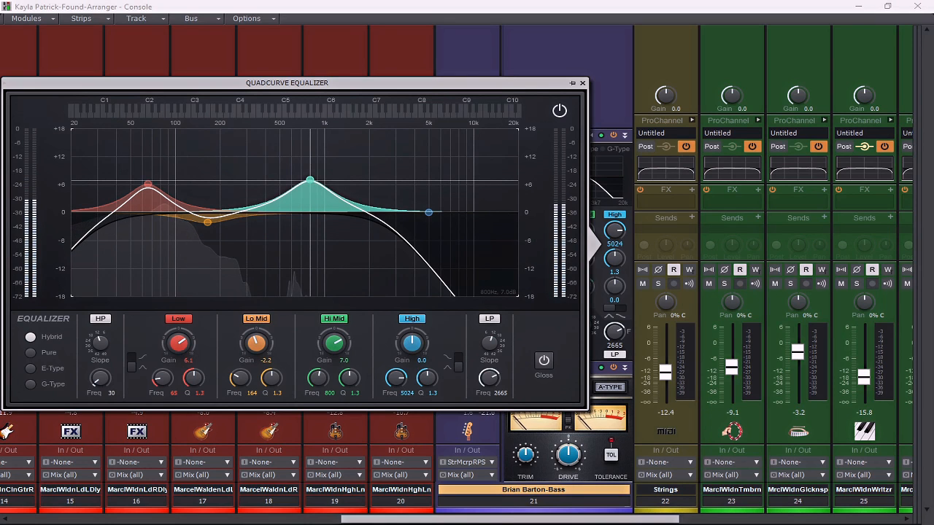
pyautogui.moveTo(311, 180); pyautogui.dragTo(339, 172)
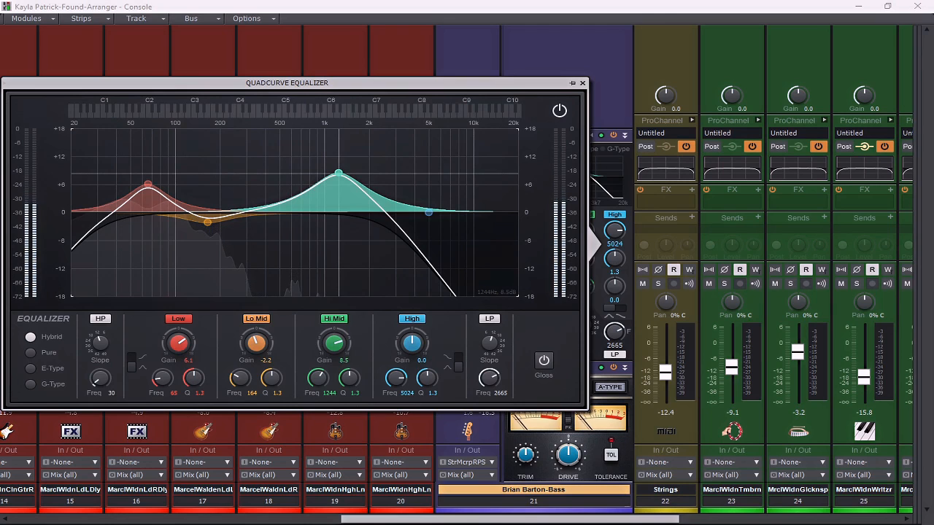
pyautogui.click(581, 85)
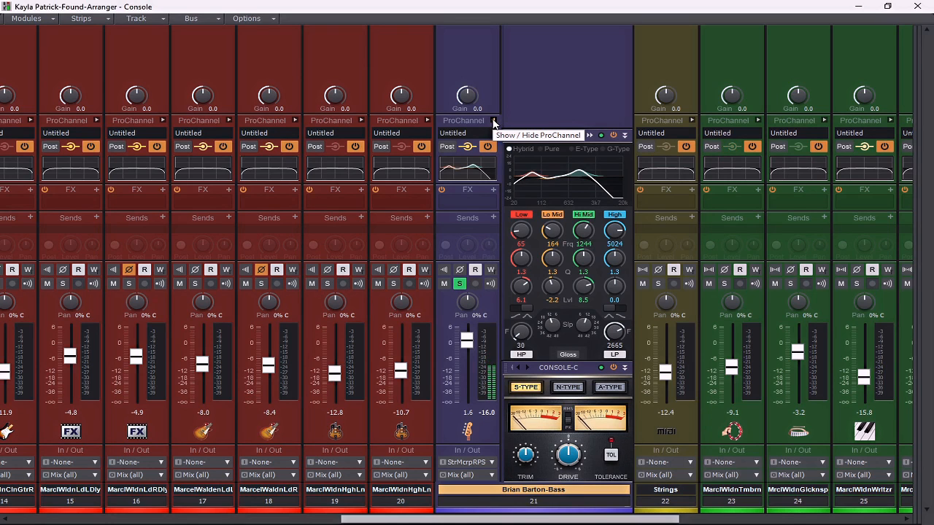
pyautogui.click(493, 121)
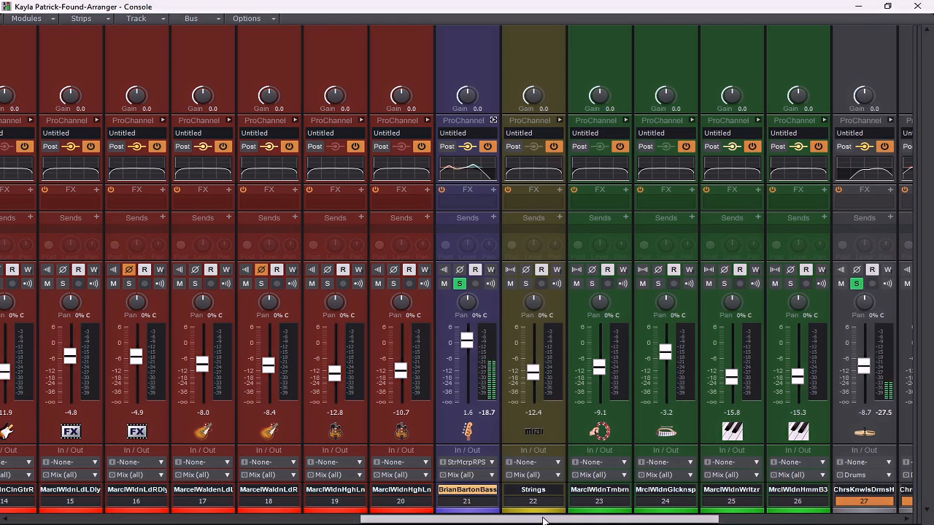
# Step: Solo the Wurlitzer and Hammond B3 tracks alongside the soloed bass and drums
pyautogui.moveTo(546, 519); pyautogui.dragTo(595, 522)
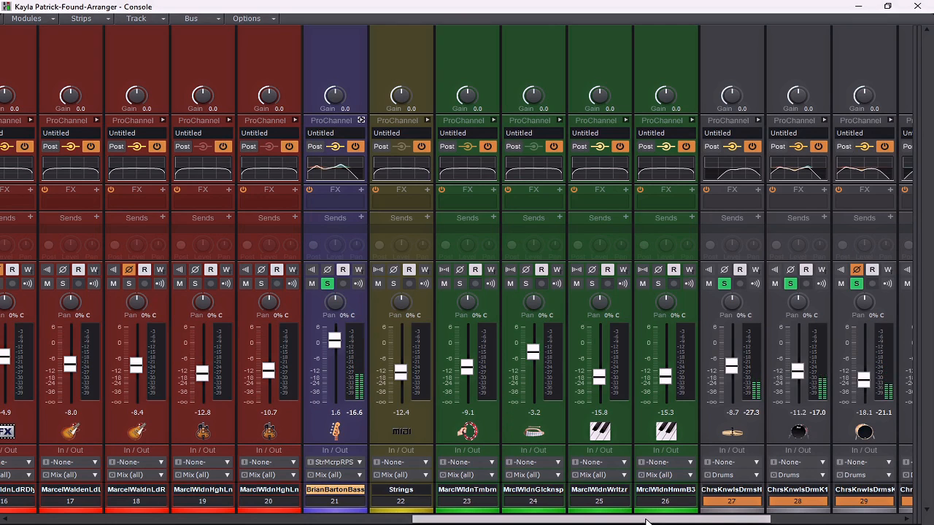
pyautogui.press('space')
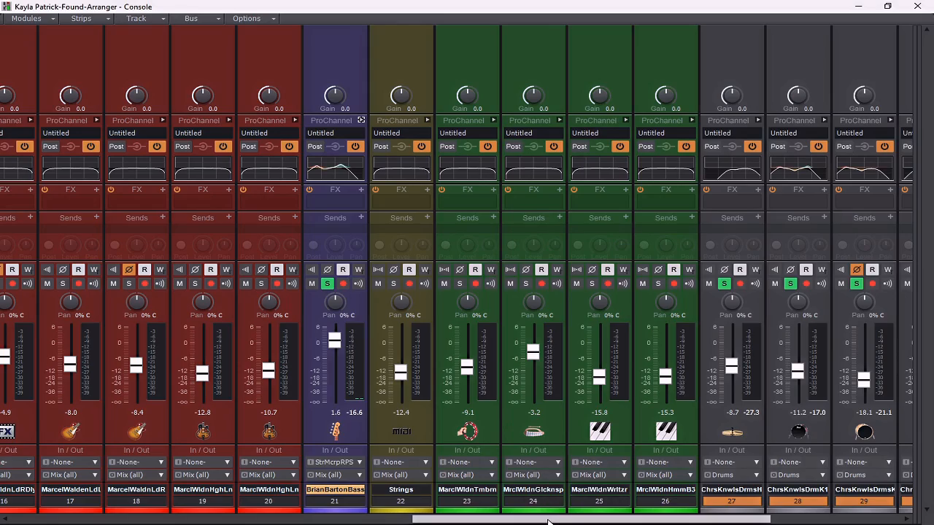
pyautogui.moveTo(549, 521); pyautogui.dragTo(466, 522)
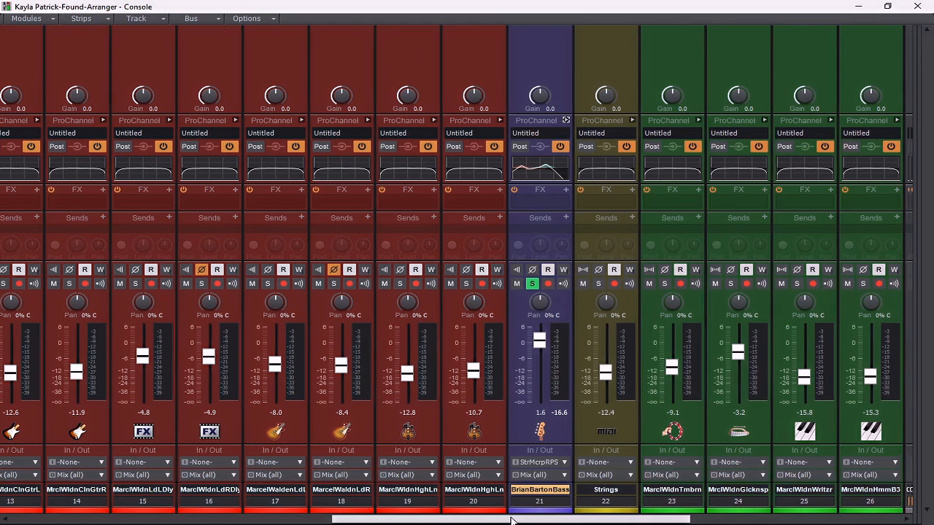
pyautogui.moveTo(507, 520); pyautogui.dragTo(572, 520)
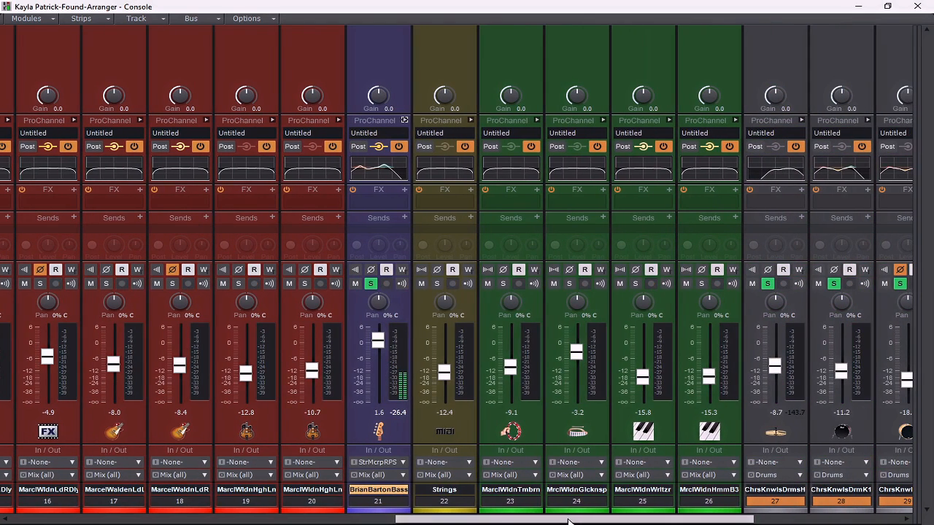
pyautogui.click(569, 283)
pyautogui.click(569, 283)
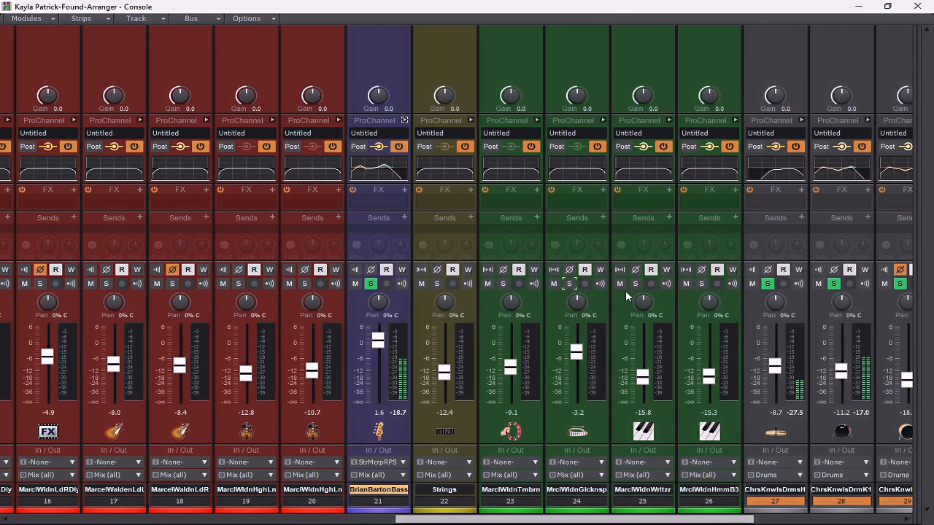
pyautogui.click(635, 283)
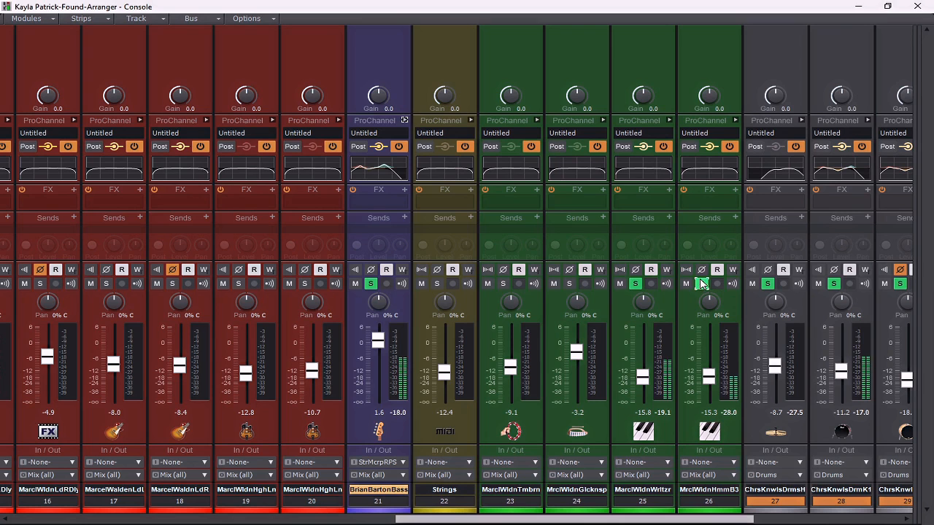
pyautogui.click(702, 284)
# Step: In the Wurlitzer track's EQ, shelve the high band up about 2.9 dB at 3037 Hz, with the low-pass at 8143 Hz and high-pass at 74 Hz
pyautogui.click(668, 120)
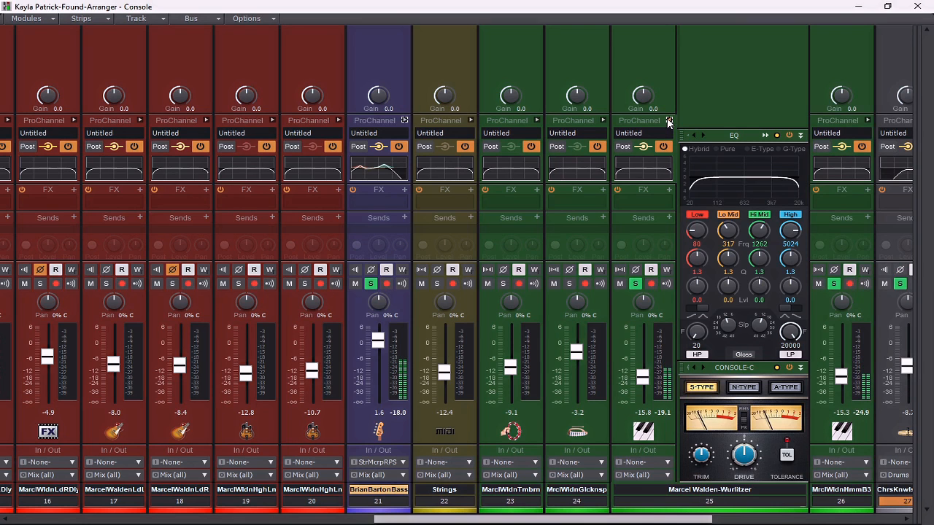
pyautogui.click(762, 137)
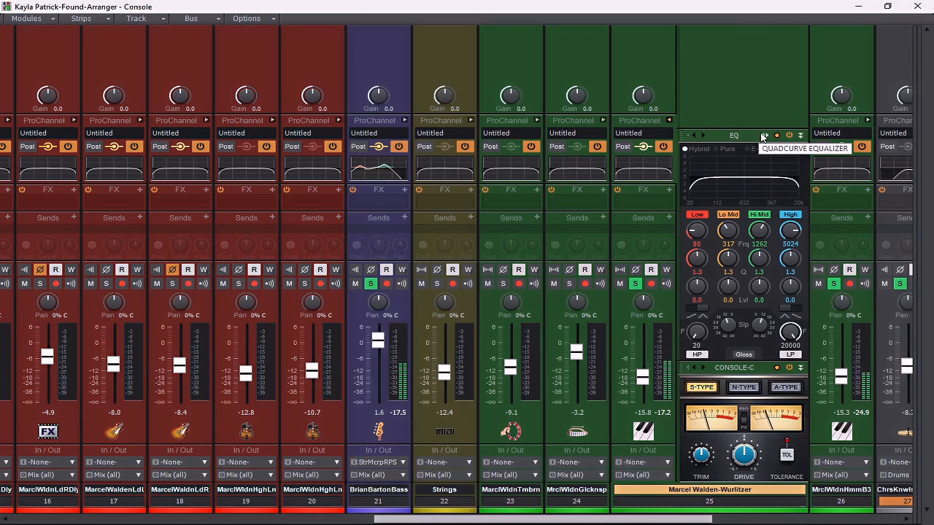
pyautogui.click(765, 137)
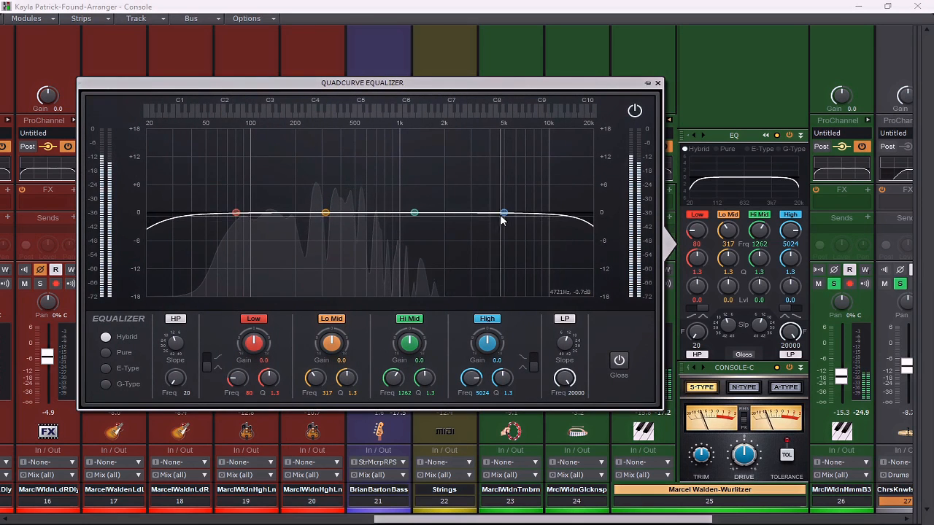
pyautogui.moveTo(501, 213); pyautogui.dragTo(473, 197)
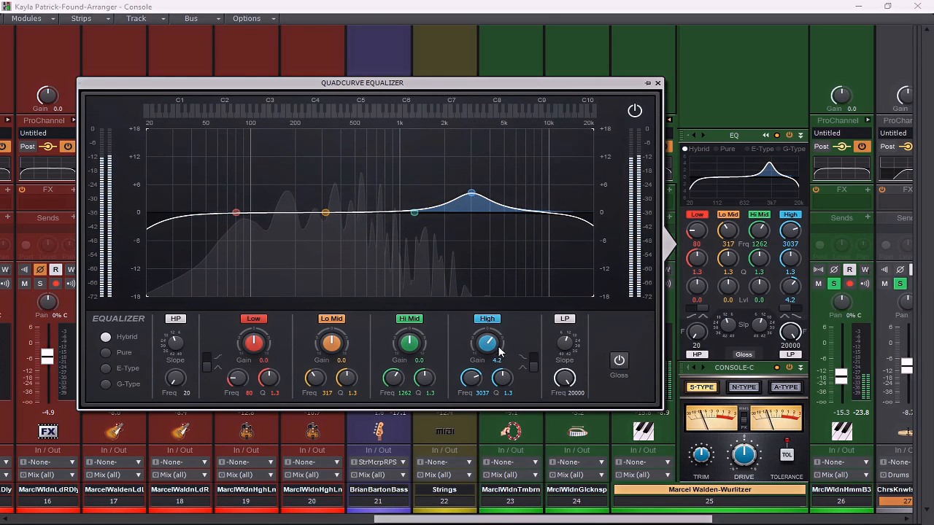
pyautogui.moveTo(494, 346); pyautogui.dragTo(495, 353)
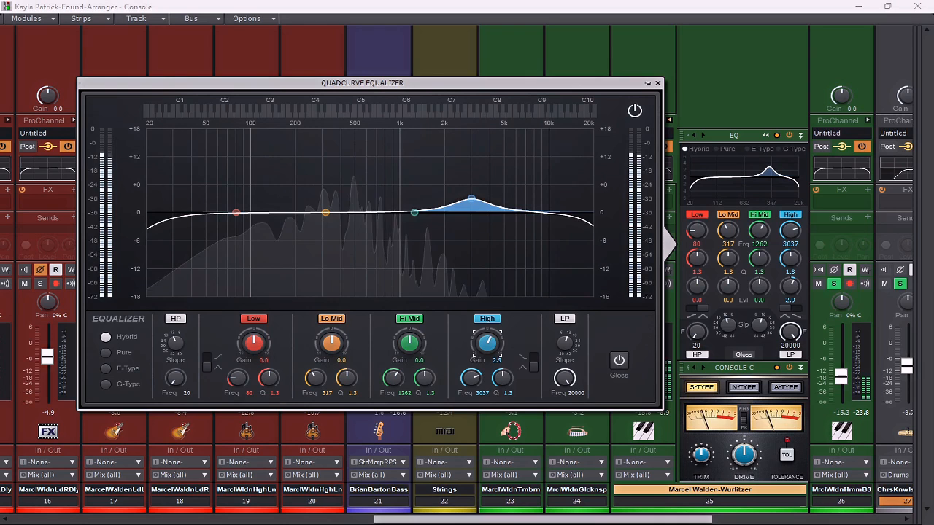
pyautogui.click(534, 368)
pyautogui.moveTo(564, 378); pyautogui.dragTo(565, 391)
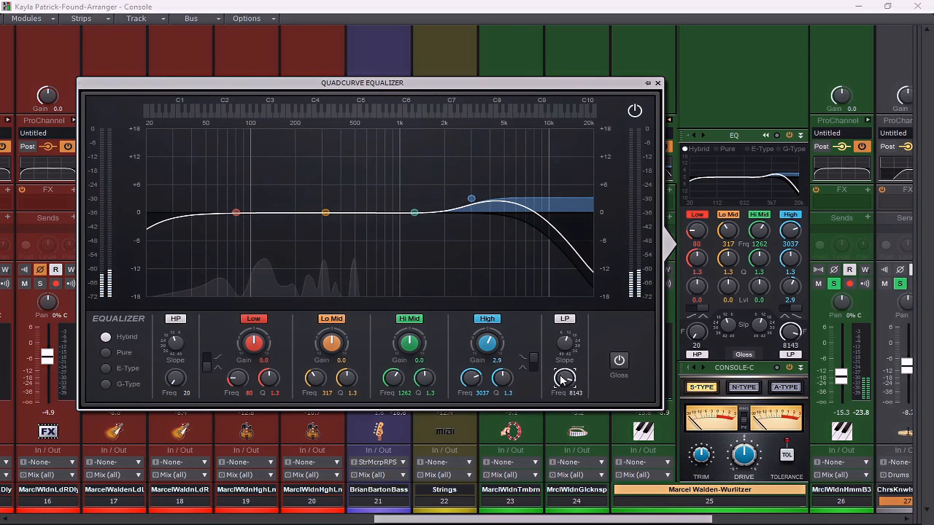
pyautogui.moveTo(175, 377); pyautogui.dragTo(175, 370)
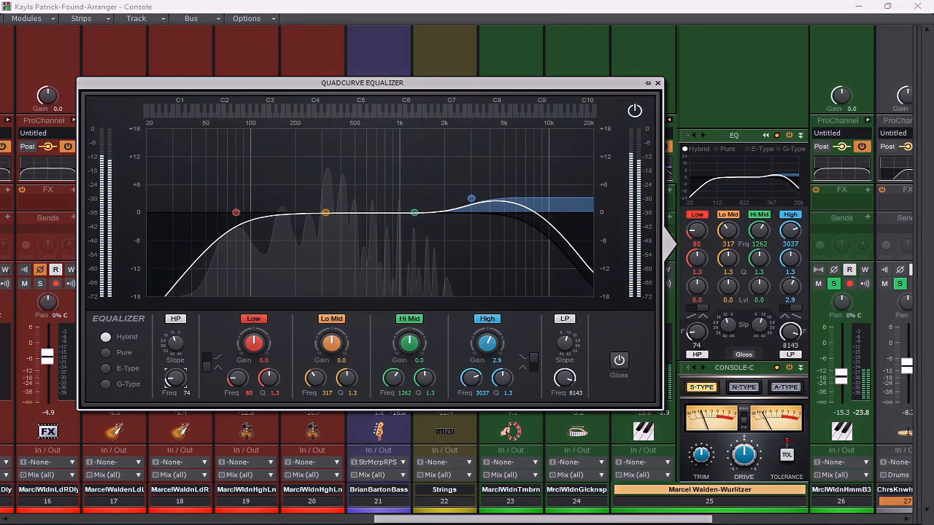
# Step: Cut the Wurlitzer's low-mid band about 2.7 dB at 541 Hz and low band about 2.4 dB at 126 Hz, closing its EQ and ProChannel
pyautogui.moveTo(325, 213); pyautogui.dragTo(360, 223)
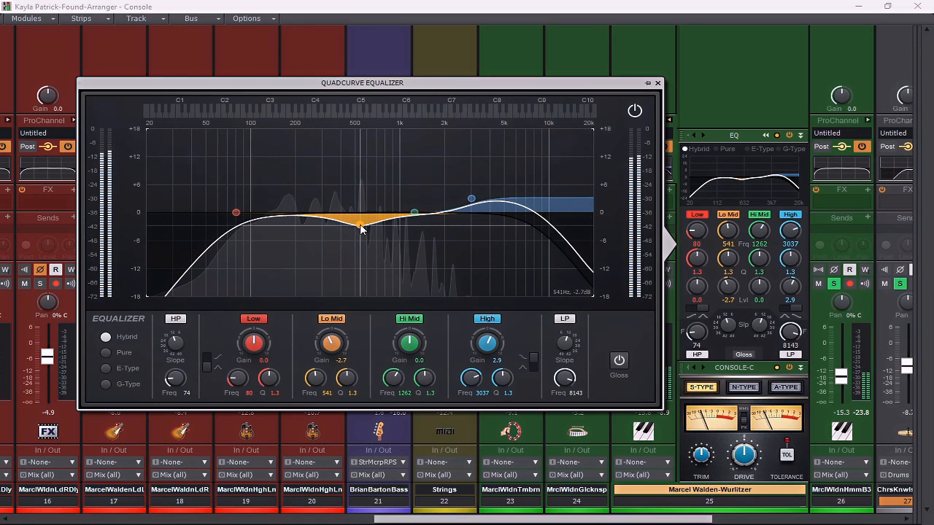
pyautogui.moveTo(233, 384); pyautogui.dragTo(234, 380)
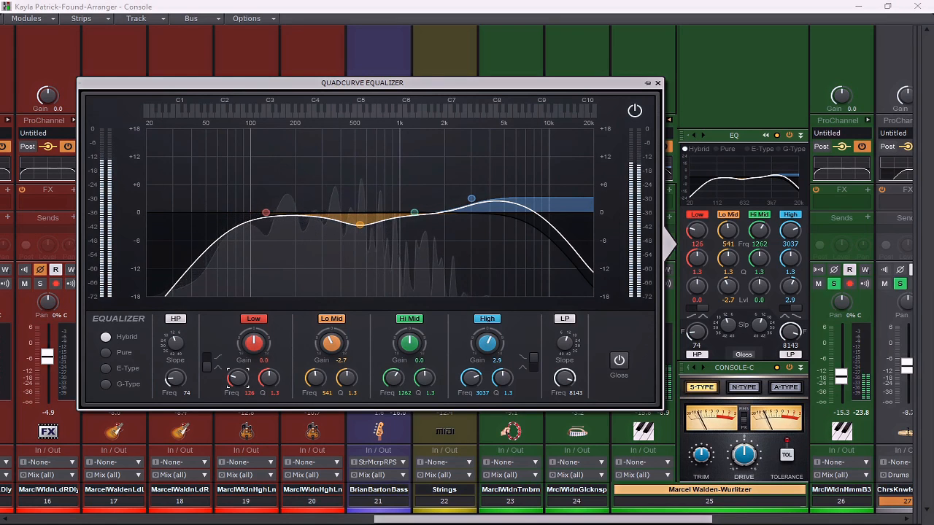
pyautogui.moveTo(253, 342); pyautogui.dragTo(253, 348)
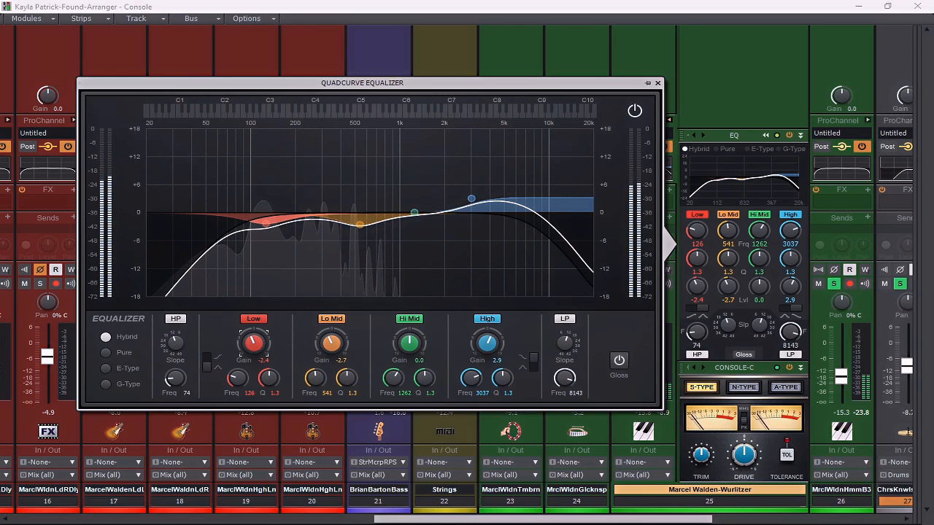
pyautogui.click(657, 83)
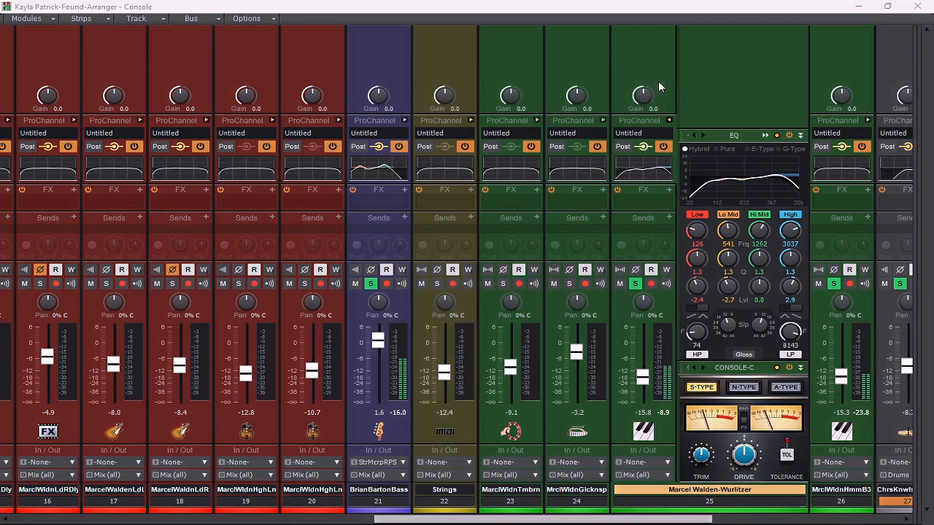
pyautogui.click(668, 120)
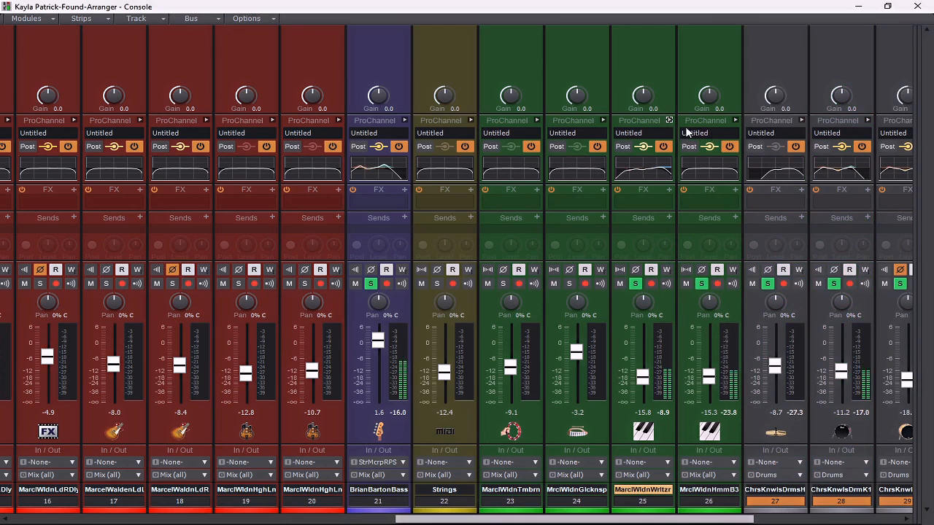
# Step: In the Hammond B3 EQ, set the high-pass to 58 Hz and low-pass to 8343 Hz, and shelve the high band up about 4.1 dB at 1973 Hz
pyautogui.click(735, 119)
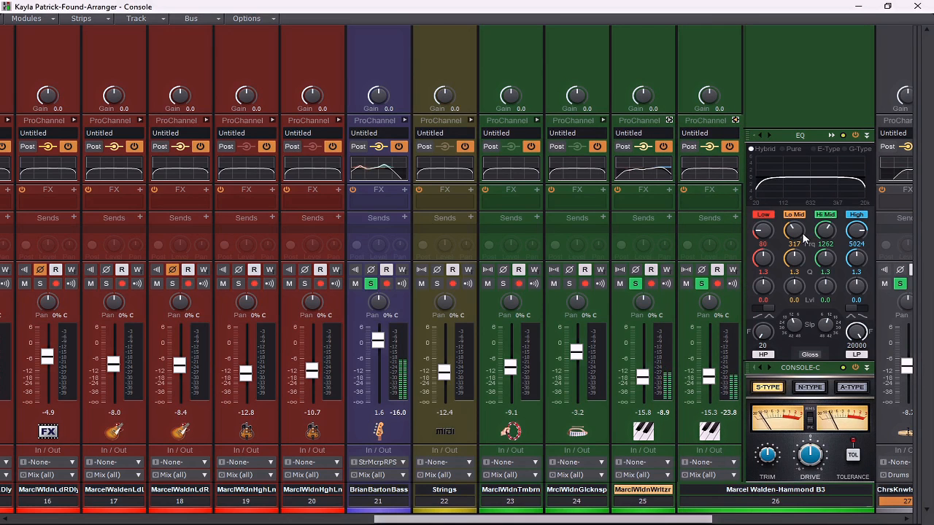
pyautogui.click(830, 136)
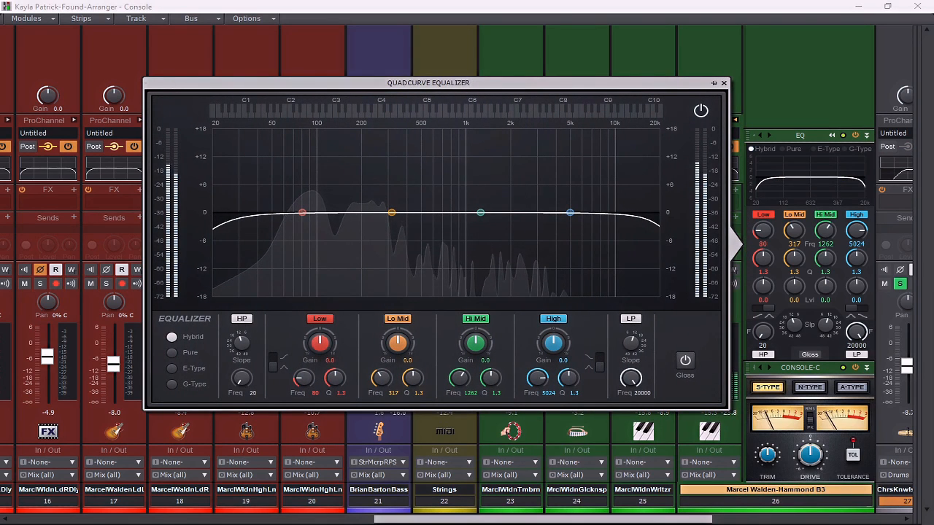
pyautogui.moveTo(242, 378); pyautogui.dragTo(242, 353)
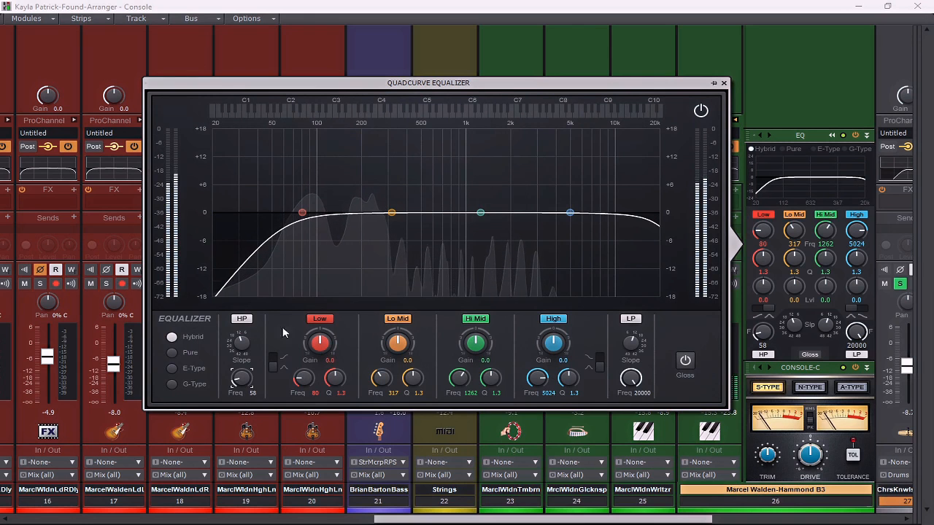
pyautogui.moveTo(570, 213); pyautogui.dragTo(509, 193)
pyautogui.click(598, 365)
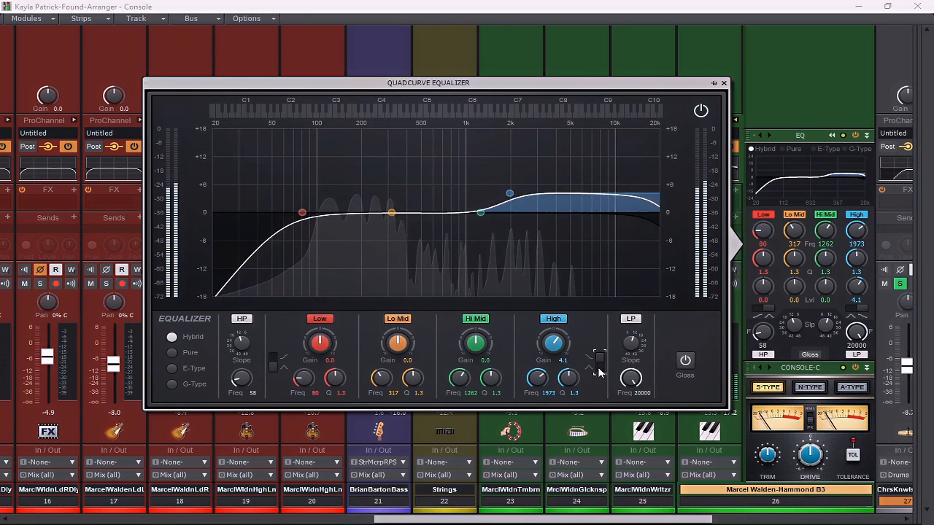
pyautogui.moveTo(630, 377); pyautogui.dragTo(631, 402)
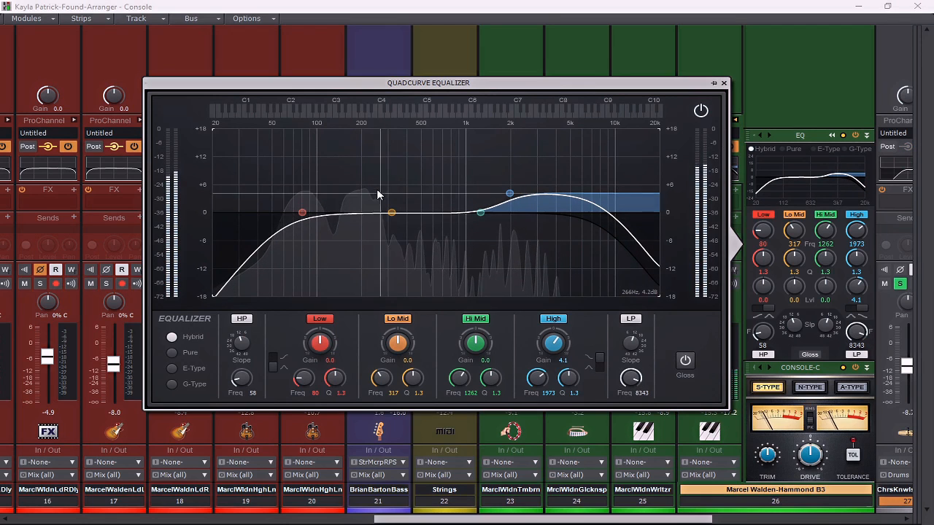
# Step: Boost the Hammond B3's low-mid band about 2.3 dB at 903 Hz, shelve its low band down about 2.7 dB at 260 Hz, and close the EQ
pyautogui.moveTo(392, 212); pyautogui.dragTo(458, 201)
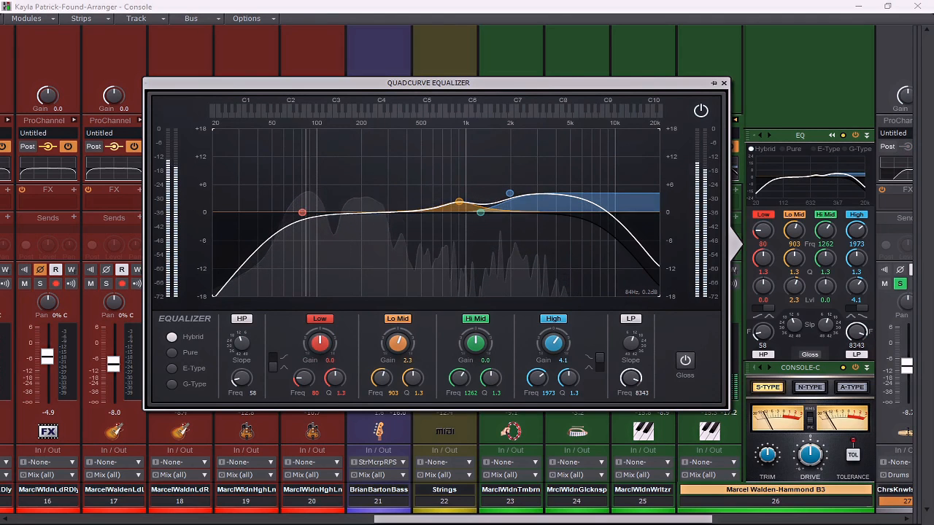
pyautogui.moveTo(302, 212); pyautogui.dragTo(319, 250)
pyautogui.click(275, 369)
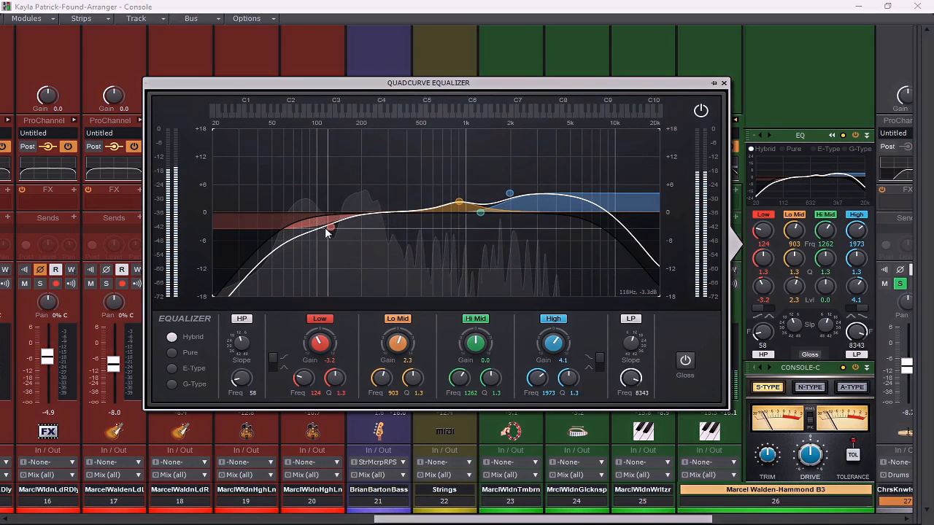
pyautogui.moveTo(330, 227); pyautogui.dragTo(378, 223)
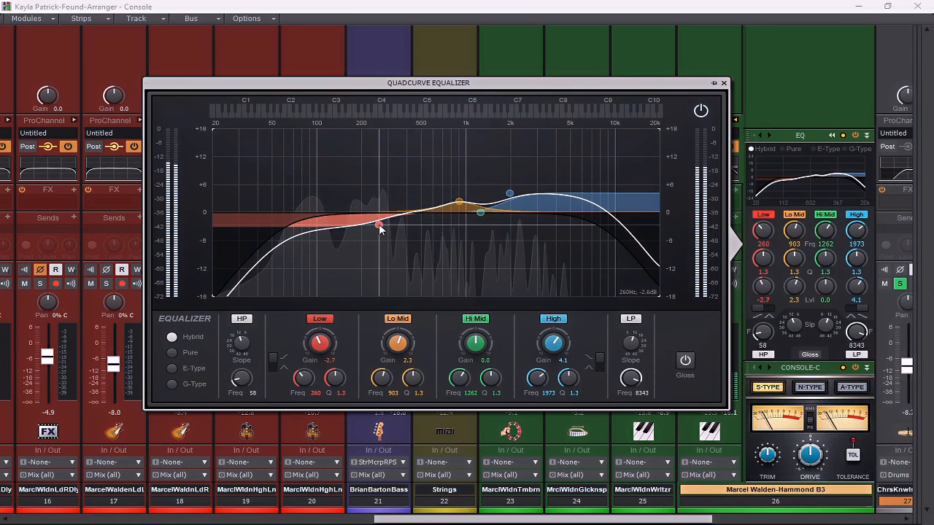
pyautogui.click(723, 84)
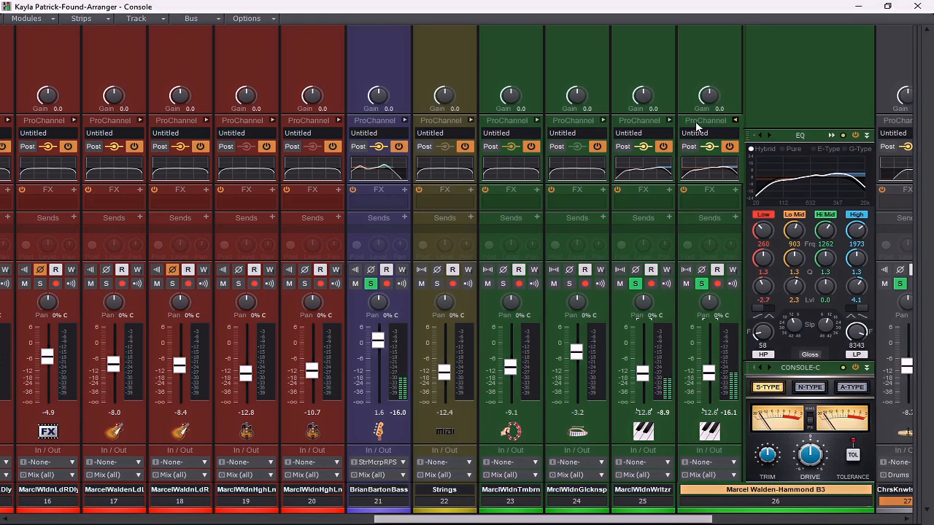
# Step: Reopen the Wurlitzer's zoomed EQ and switch its low band to a shelf
pyautogui.click(670, 119)
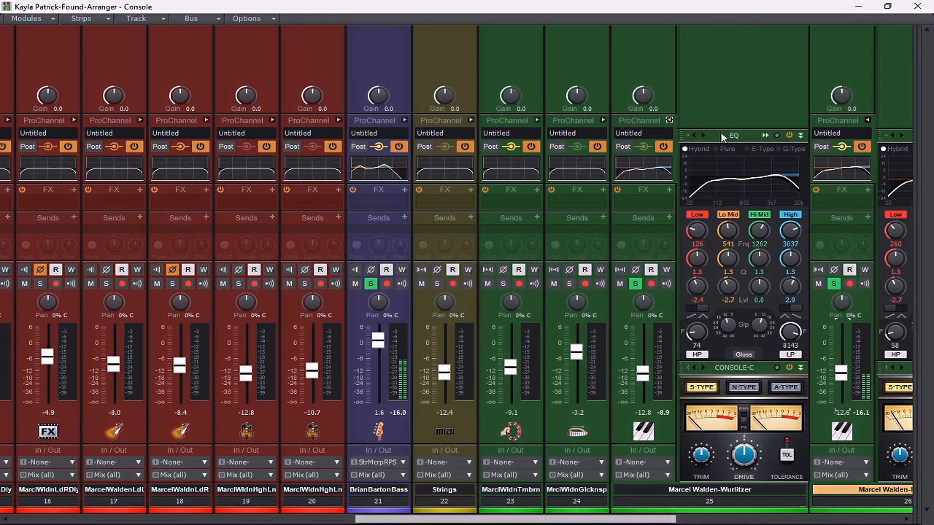
pyautogui.click(761, 137)
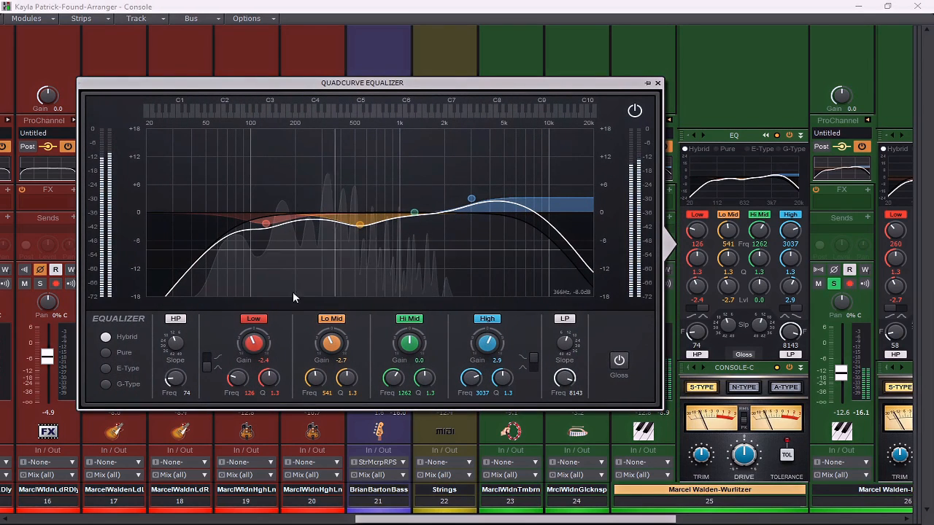
pyautogui.click(208, 364)
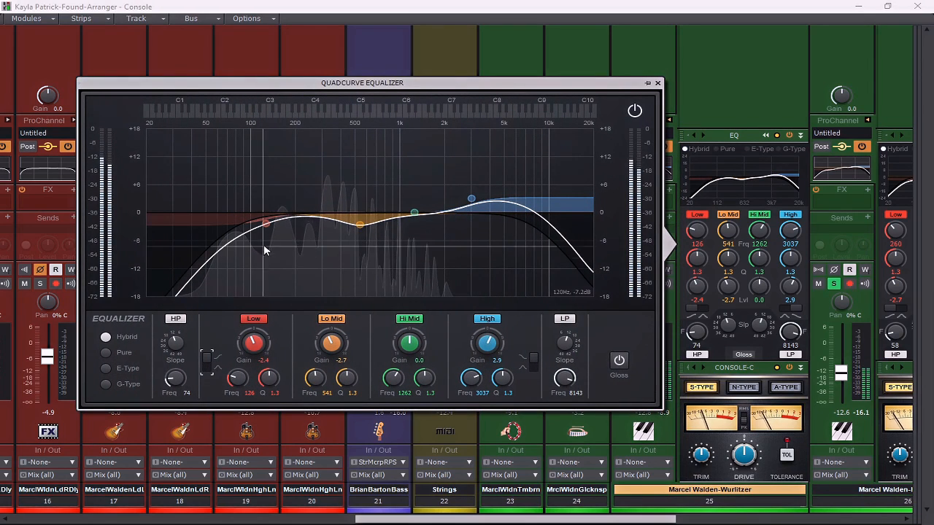
# Step: Shelve the Wurlitzer's low band down about 3.1 dB at 207 Hz, then close its EQ and collapse the Wurlitzer and Hammond B3 ProChannels
pyautogui.moveTo(269, 225); pyautogui.dragTo(298, 226)
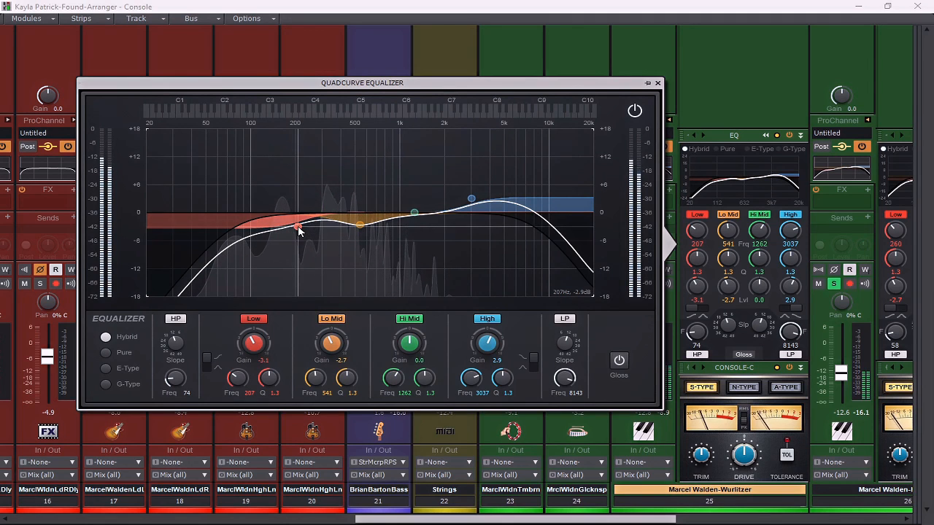
pyautogui.click(657, 83)
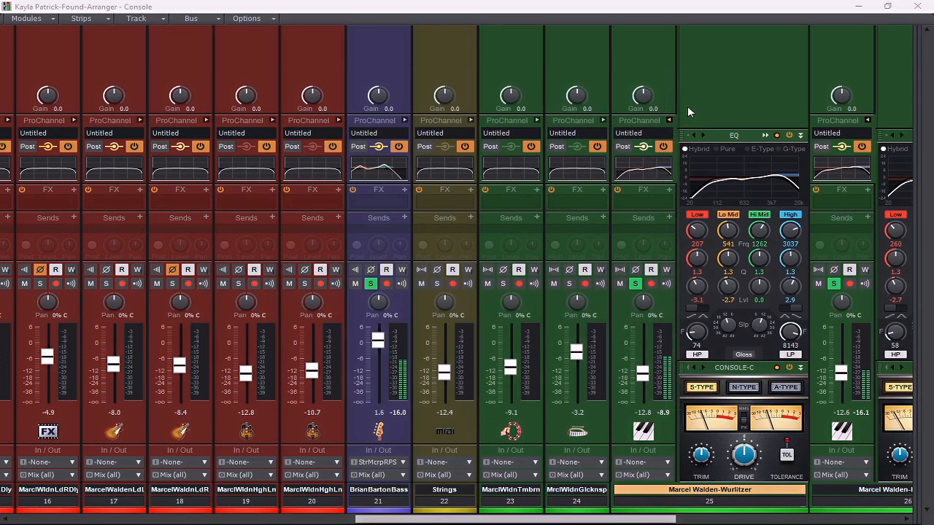
pyautogui.click(668, 120)
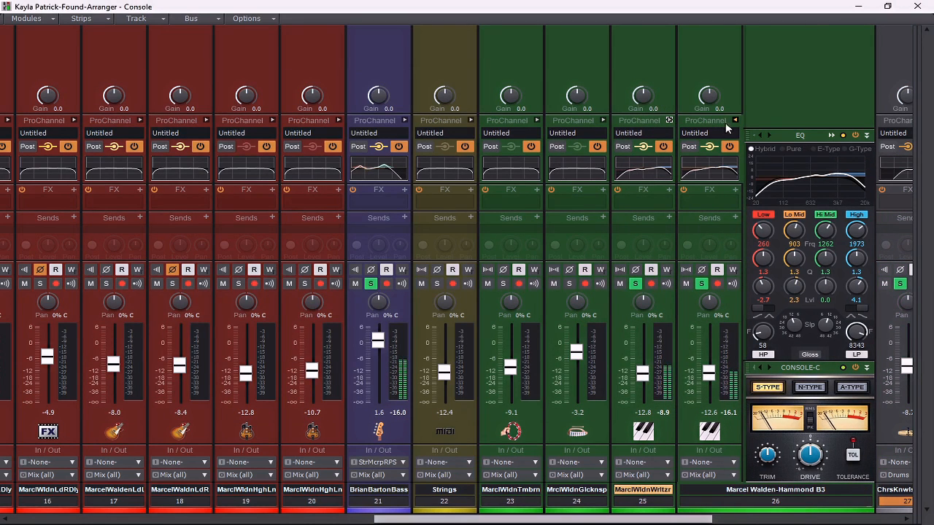
pyautogui.click(735, 121)
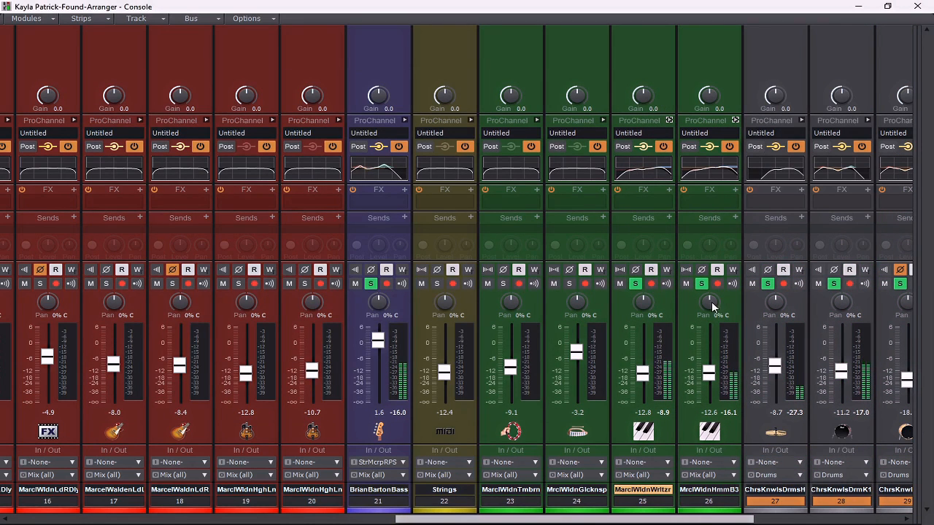
# Step: Solo the Glockenspiel and Tambourine tracks and stop playback
pyautogui.click(569, 283)
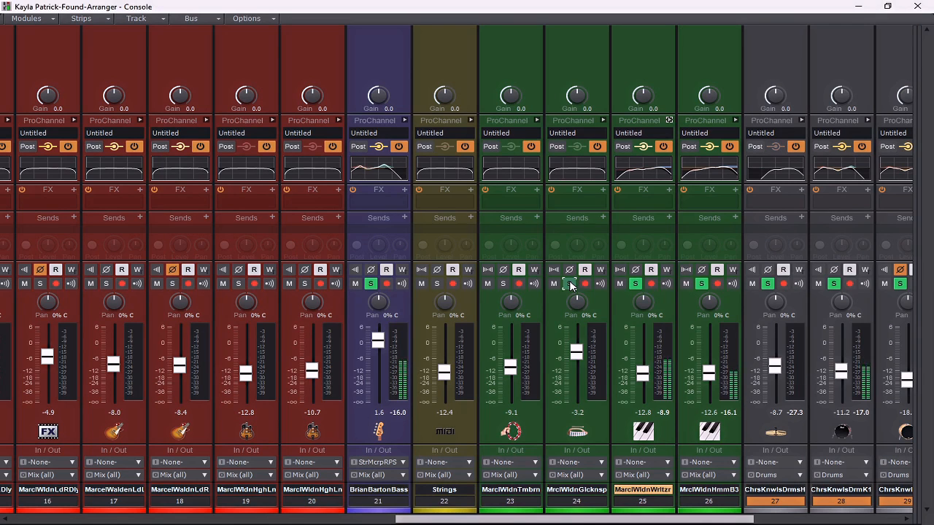
pyautogui.click(502, 283)
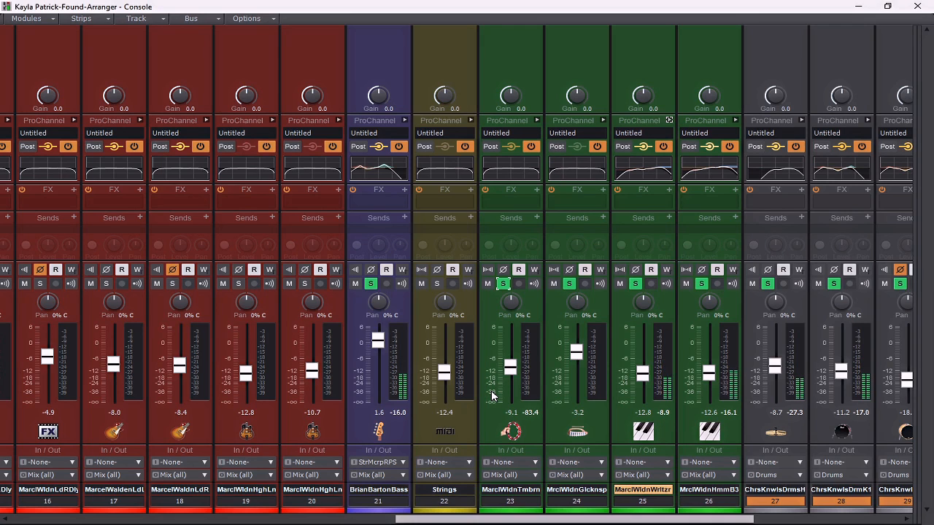
pyautogui.press('space')
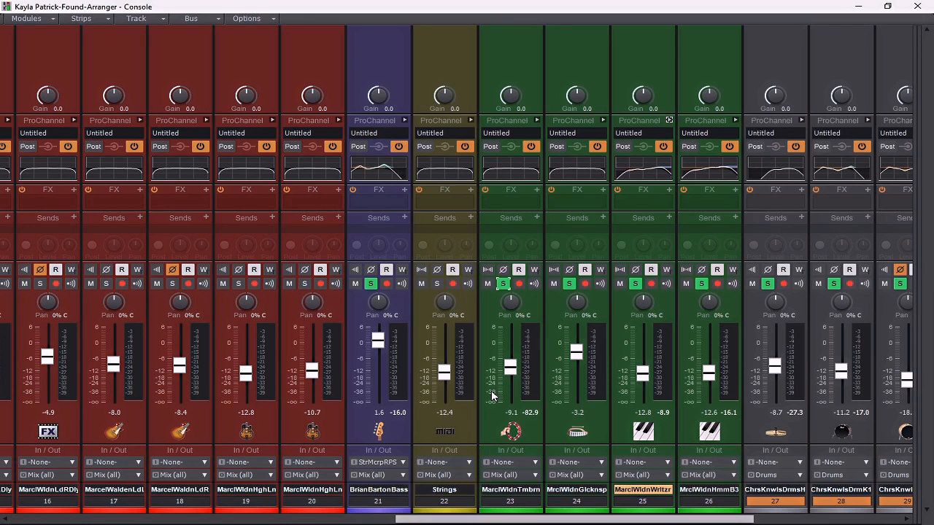
# Step: Select the Verse 2 section in the arranger, start playback, and return to the Console
pyautogui.click(854, 8)
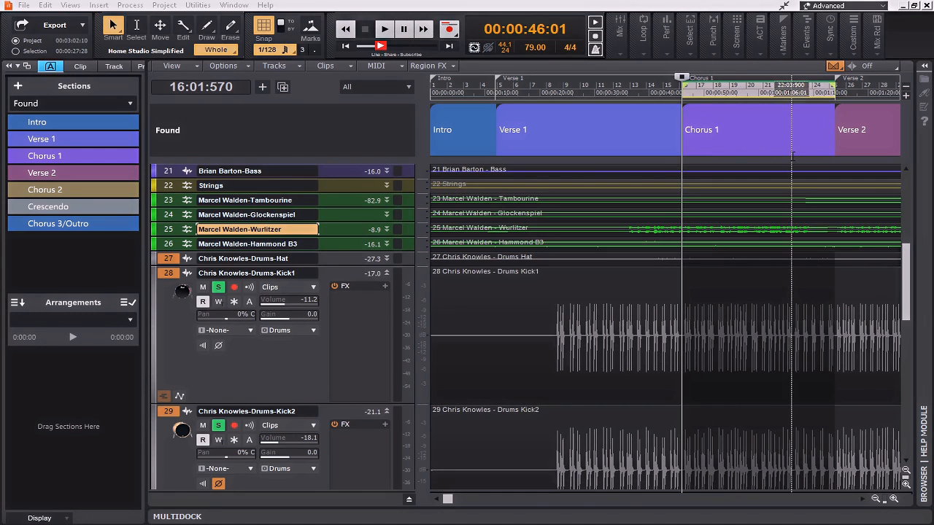
pyautogui.click(873, 119)
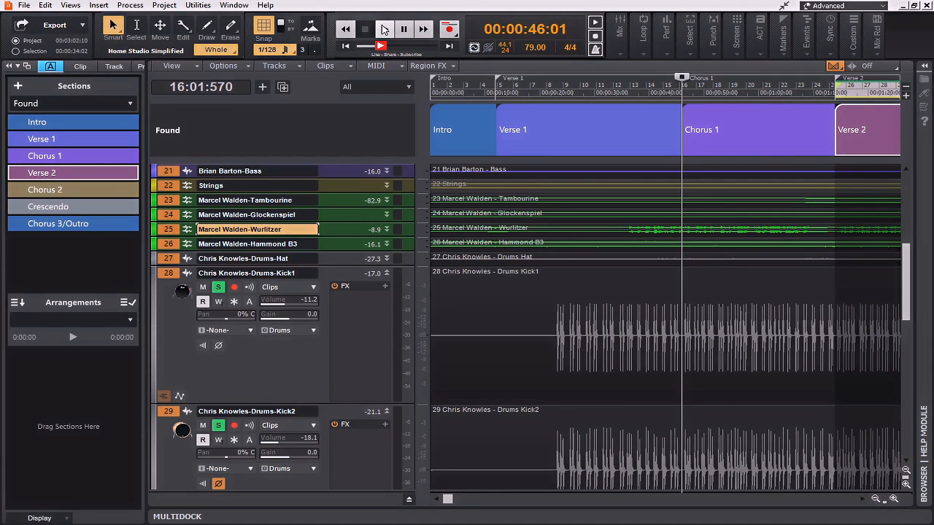
pyautogui.click(383, 29)
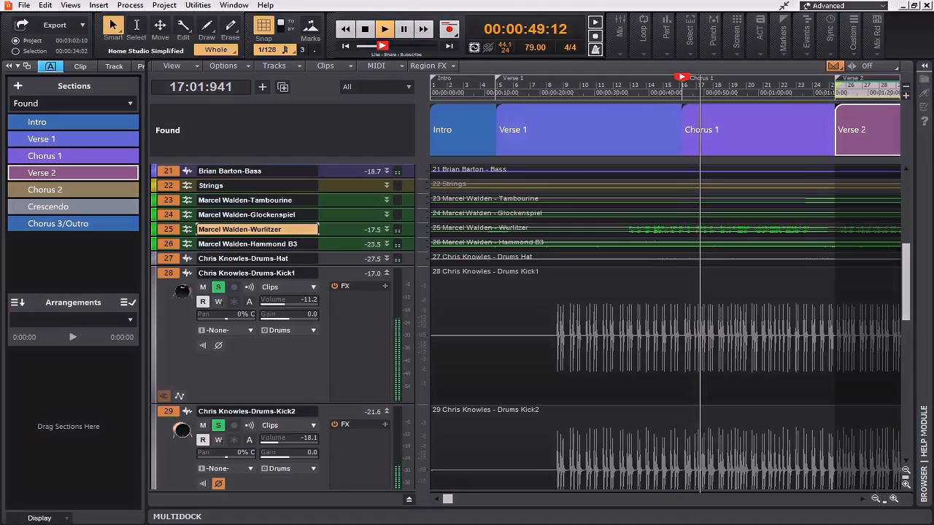
pyautogui.hotkey('alt', '2')
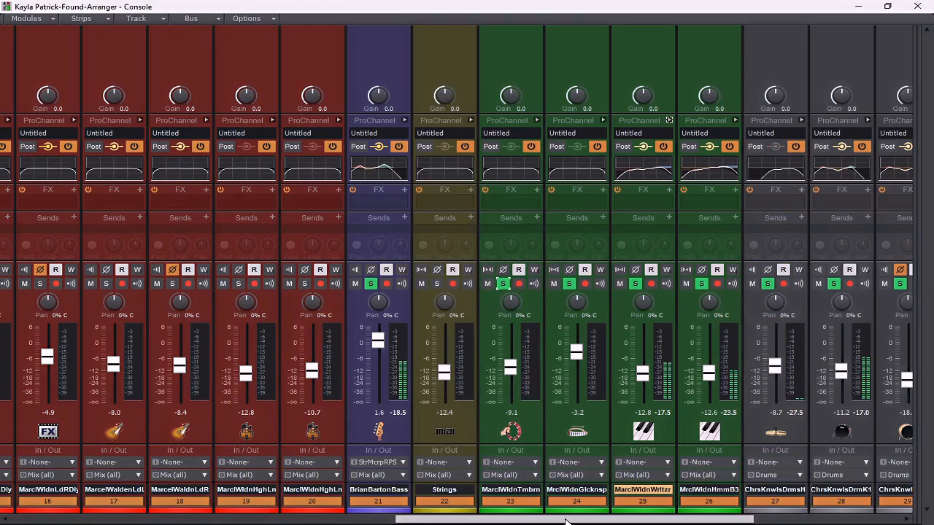
# Step: Solo the High Line R, High Line L, Lead R and Lead L guitar tracks
pyautogui.moveTo(566, 520); pyautogui.dragTo(386, 524)
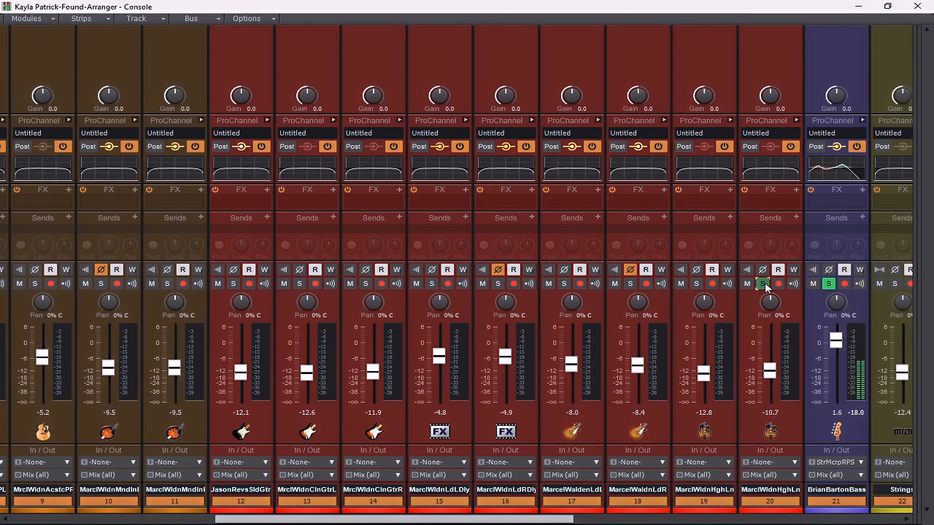
pyautogui.click(762, 284)
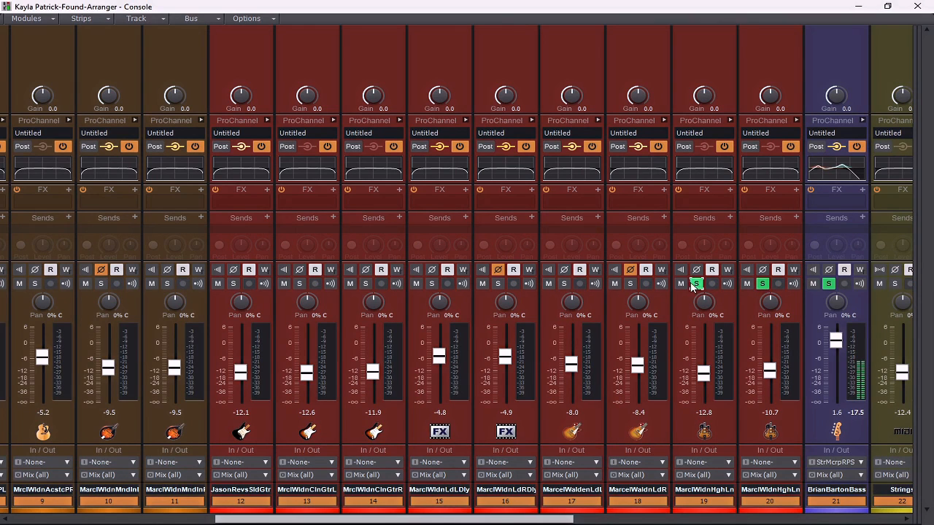
pyautogui.click(628, 284)
pyautogui.click(564, 285)
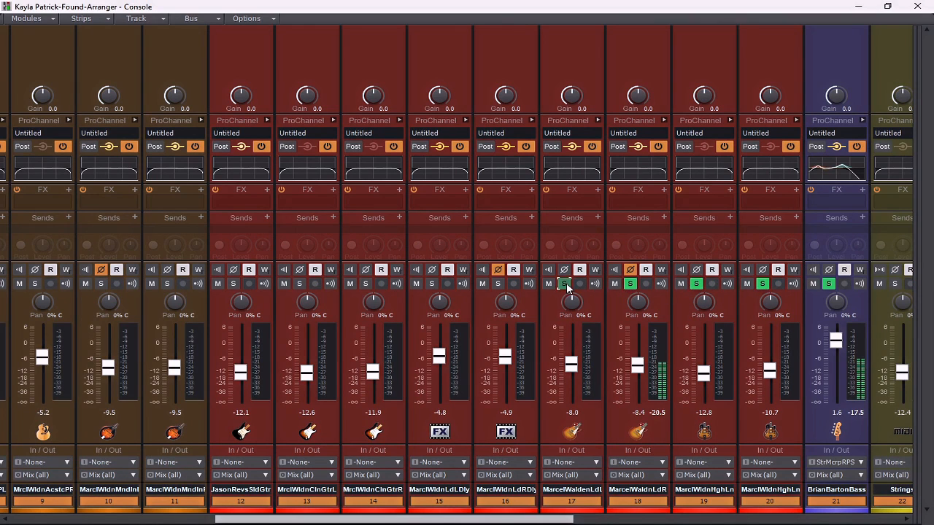
# Step: In Lead L's zoomed EQ, set the high-pass to 121 Hz and cut the low-mid band about 1.6 dB at 593 Hz
pyautogui.click(599, 119)
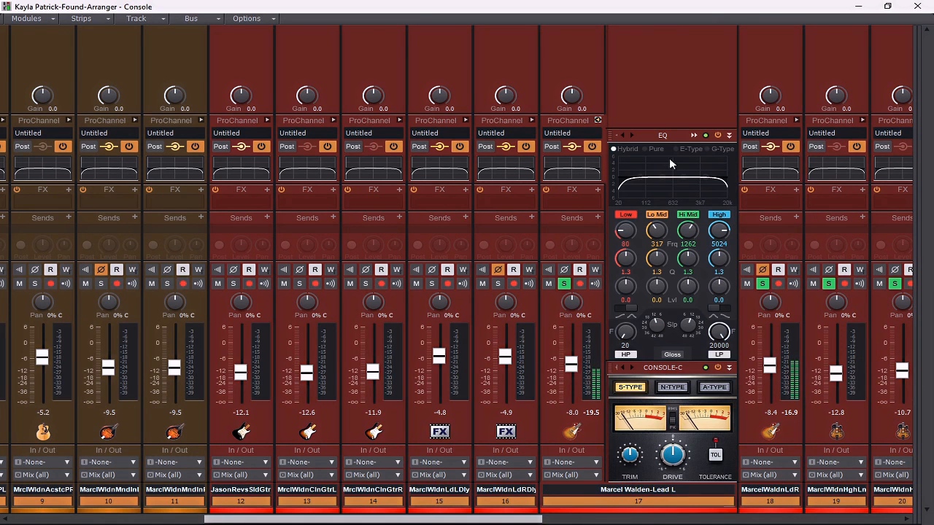
pyautogui.click(693, 136)
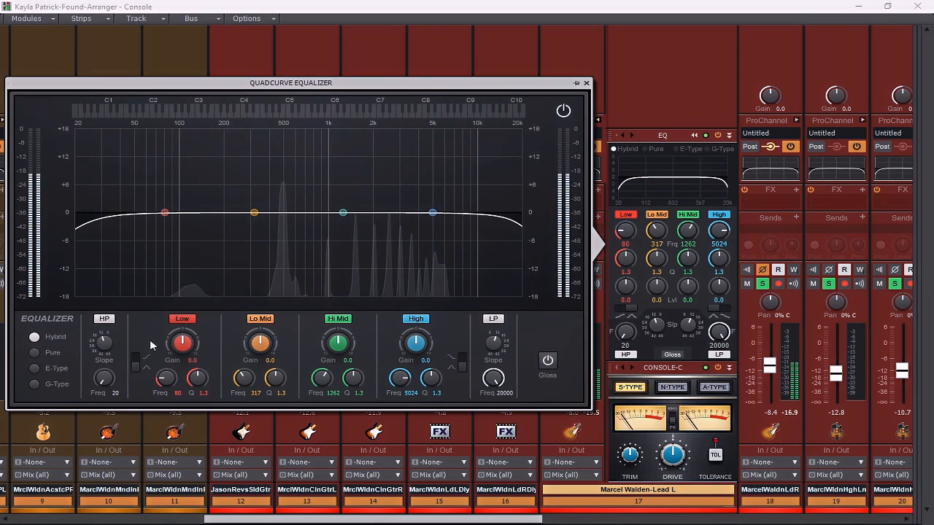
pyautogui.moveTo(104, 379); pyautogui.dragTo(104, 347)
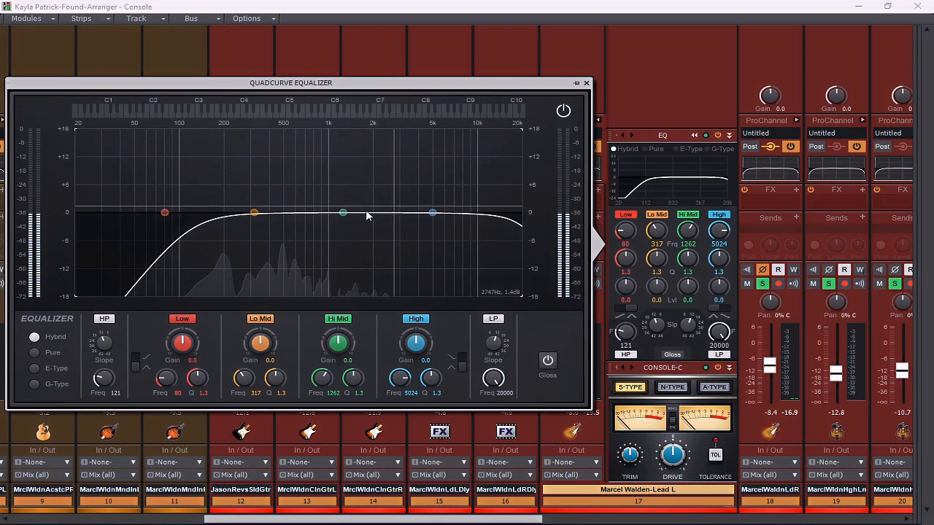
pyautogui.moveTo(254, 212); pyautogui.dragTo(294, 218)
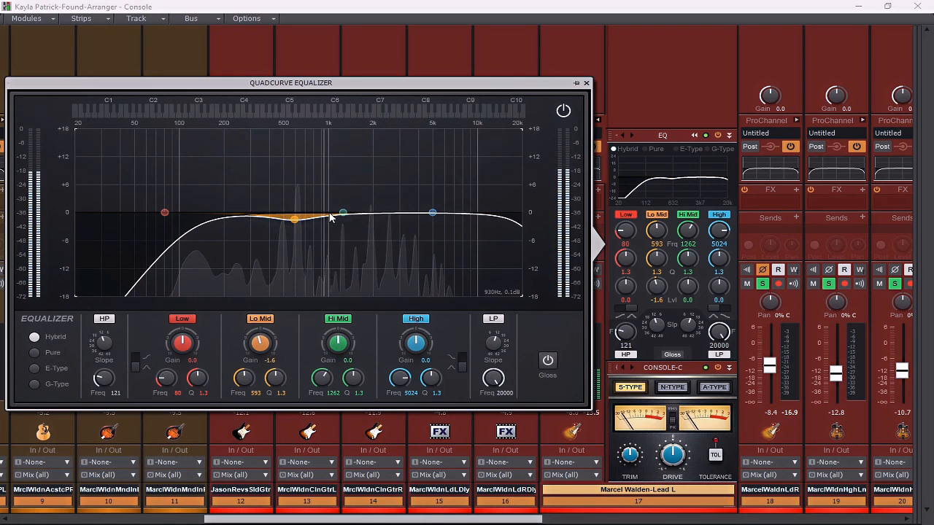
# Step: Boost Lead L's high band about 3.4 dB at 5167 Hz, low-pass at 10133 Hz, cut lows about 2.9 dB at 193 Hz, and close the EQ
pyautogui.moveTo(433, 212)
pyautogui.mouseDown()
pyautogui.moveTo(396, 198)
pyautogui.moveTo(451, 199)
pyautogui.moveTo(464, 172)
pyautogui.moveTo(467, 192)
pyautogui.moveTo(435, 197)
pyautogui.mouseUp()
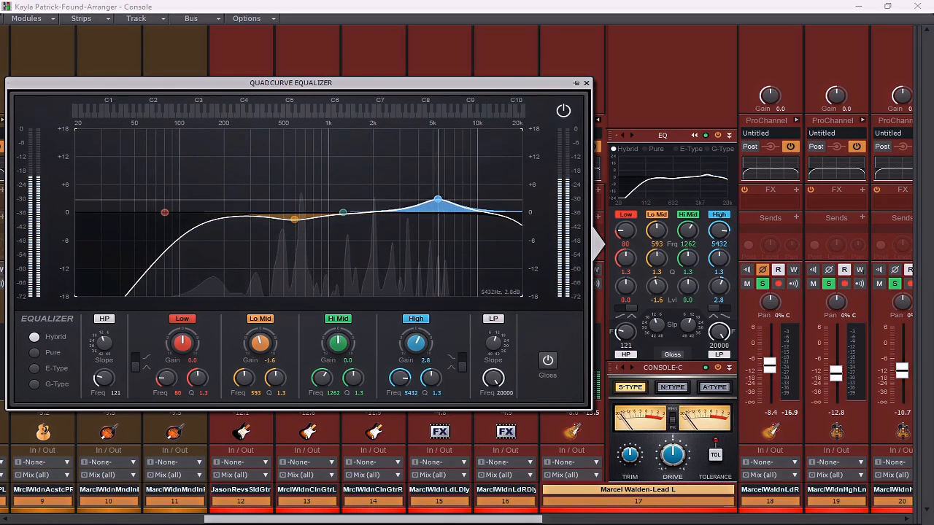
pyautogui.moveTo(494, 378); pyautogui.dragTo(494, 393)
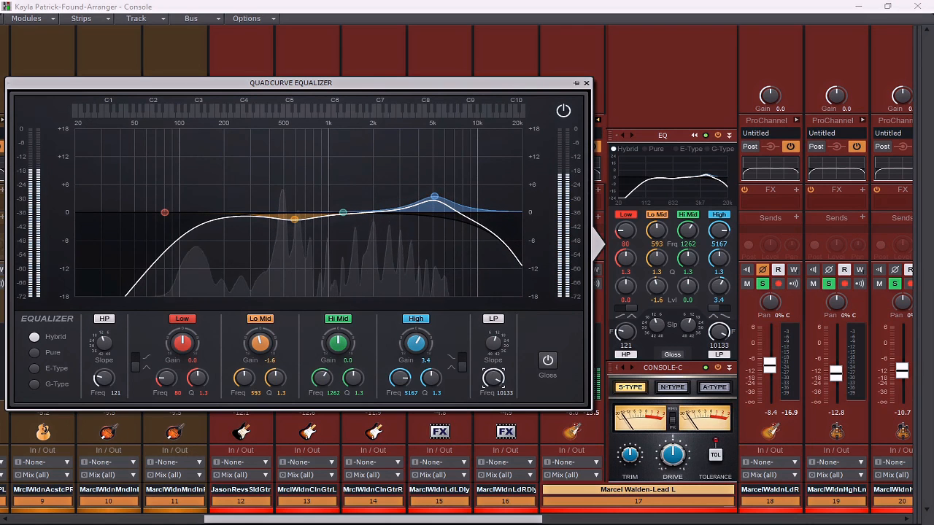
pyautogui.moveTo(164, 212); pyautogui.dragTo(221, 225)
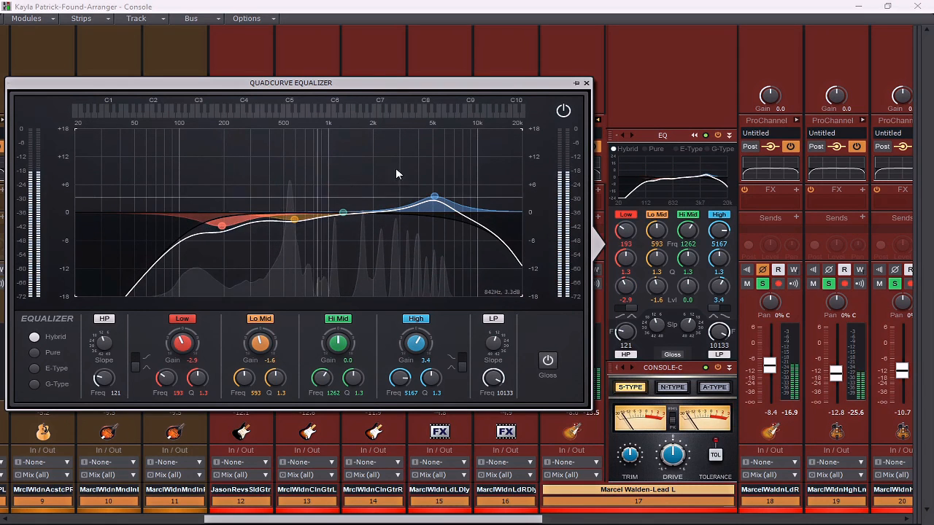
pyautogui.click(586, 82)
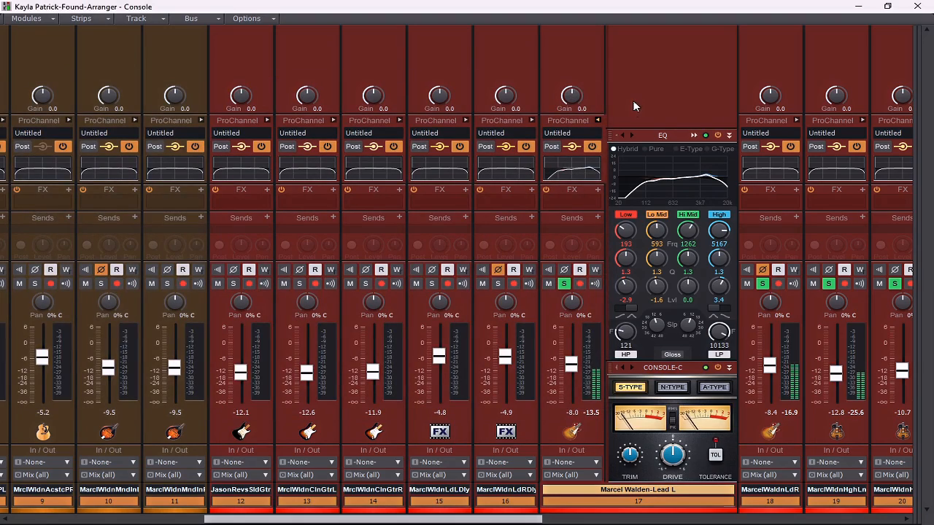
# Step: Copy Lead L's EQ settings to Lead R, then expand Lead R's ProChannel and open its zoomed EQ
pyautogui.moveTo(497, 519); pyautogui.dragTo(600, 510)
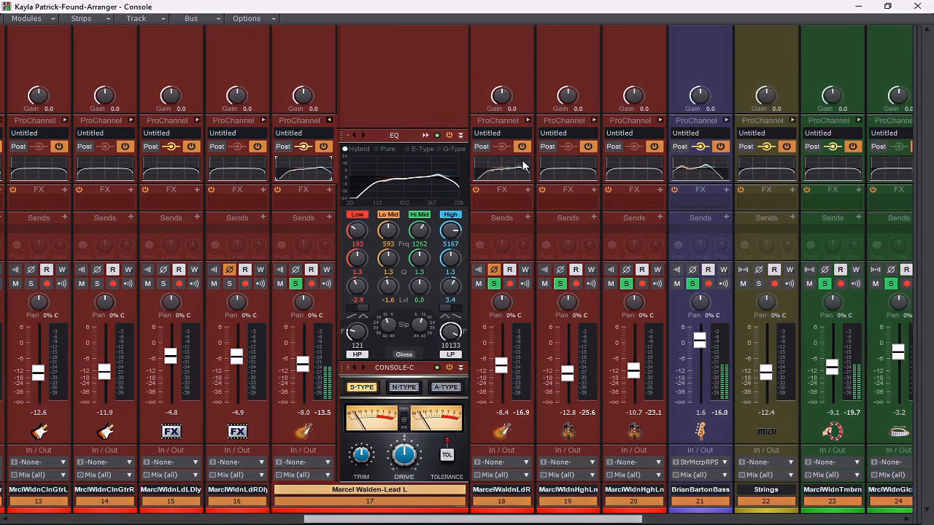
pyautogui.click(529, 121)
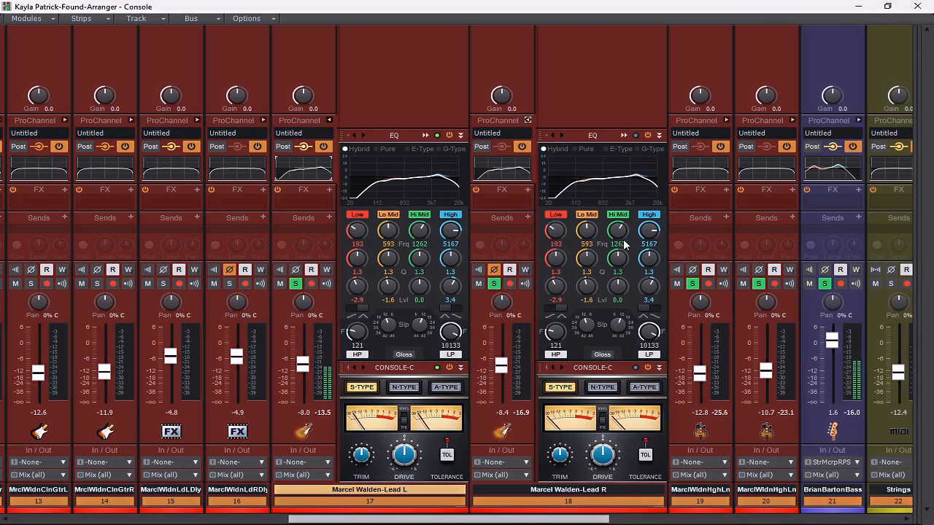
pyautogui.doubleClick(626, 146)
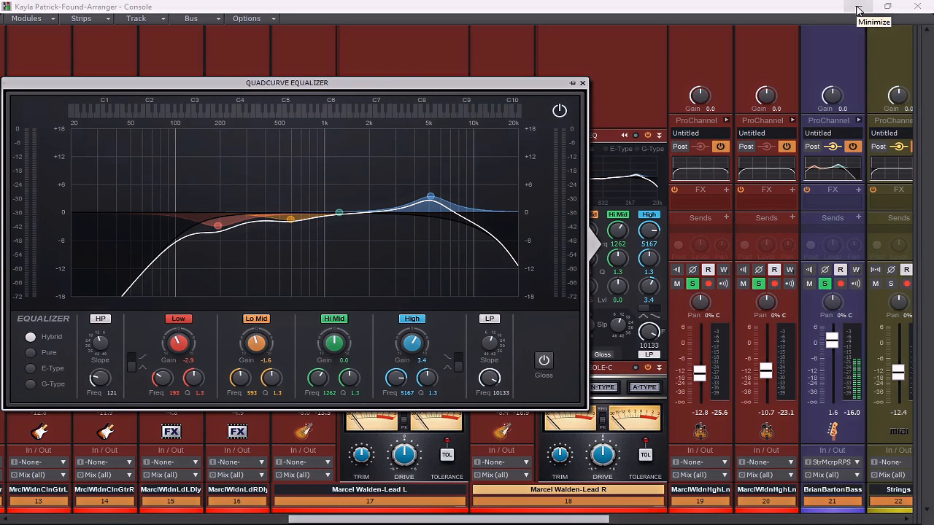
# Step: Select the Chorus 2 section in the arranger and return to the Console
pyautogui.click(858, 11)
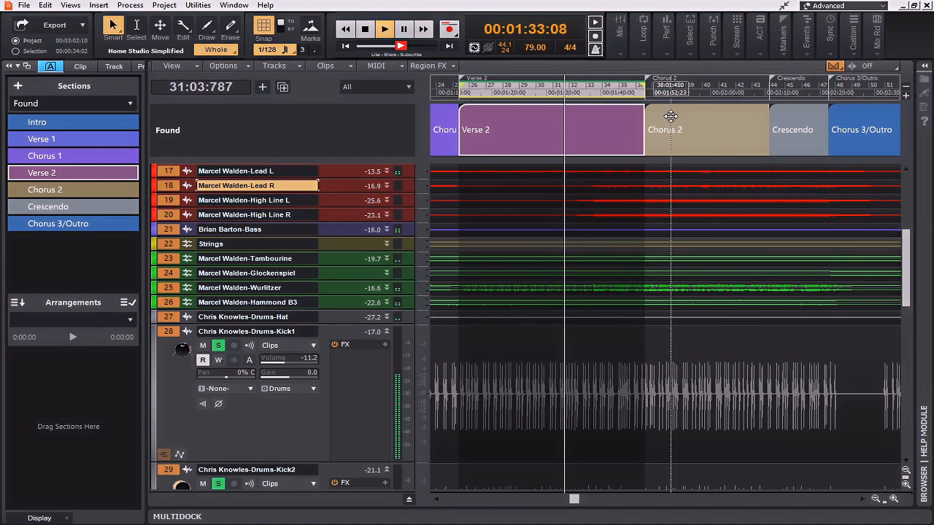
pyautogui.click(671, 116)
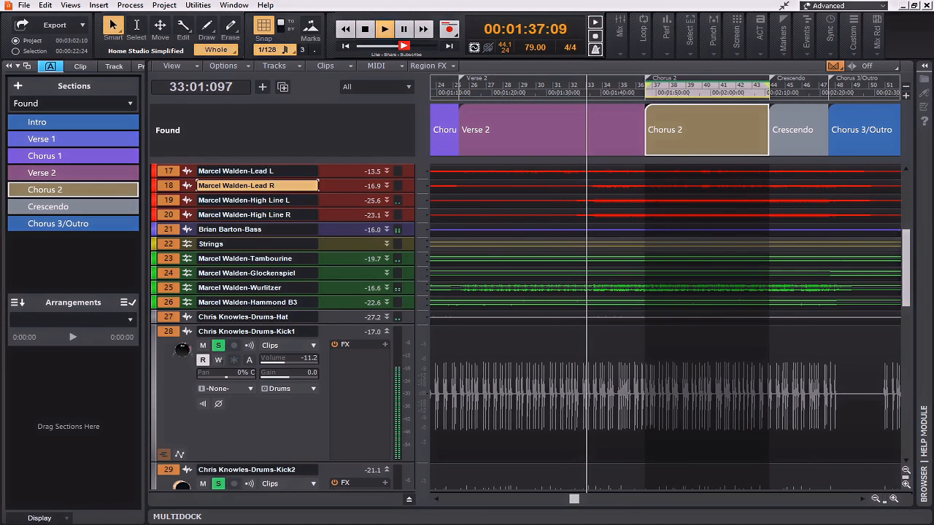
pyautogui.hotkey('alt', '2')
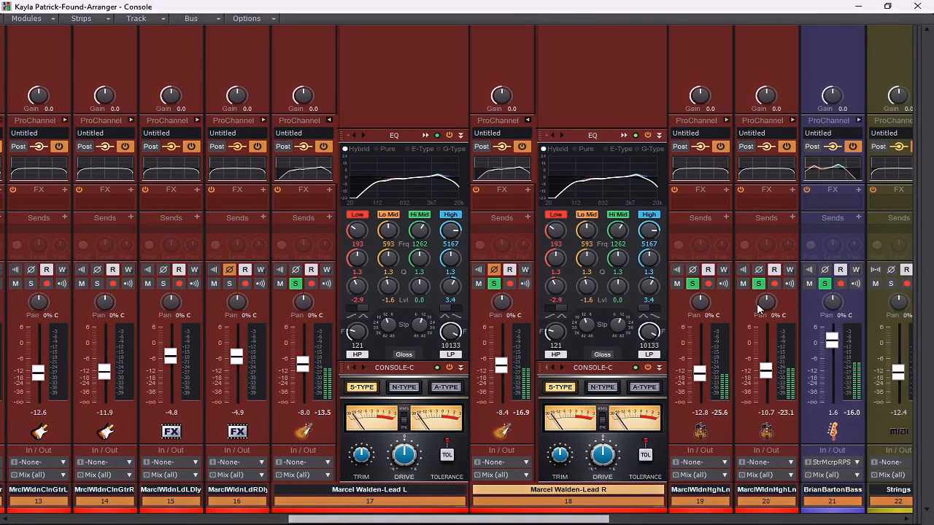
# Step: In Lead R's zoomed EQ, cut the high band about 2.6 dB at 4228 Hz, boost the low-mid about 1.8 dB at 605 Hz, and close it
pyautogui.click(623, 135)
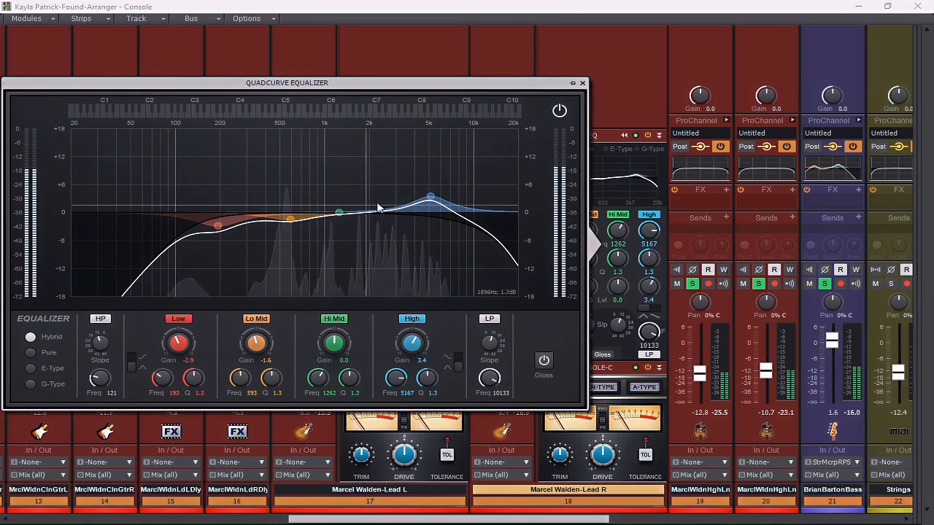
pyautogui.moveTo(430, 197); pyautogui.dragTo(417, 222)
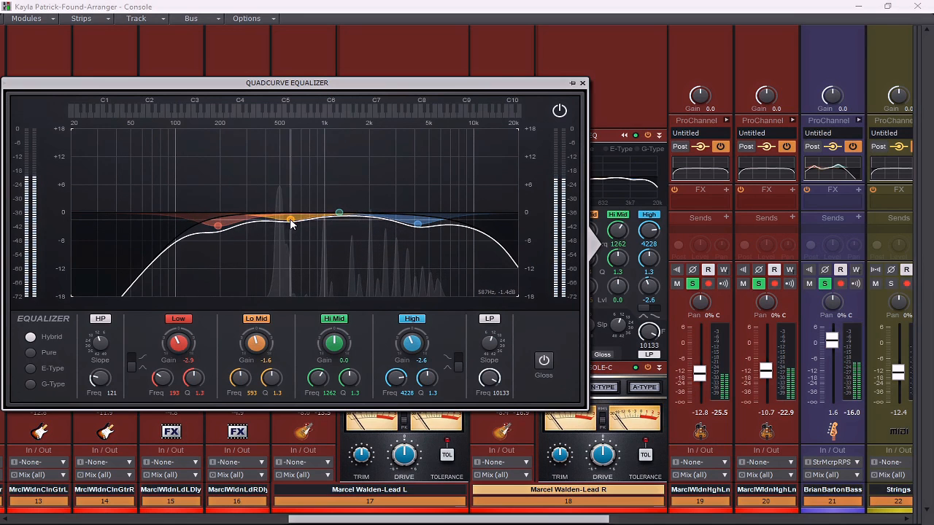
pyautogui.moveTo(290, 224); pyautogui.dragTo(292, 205)
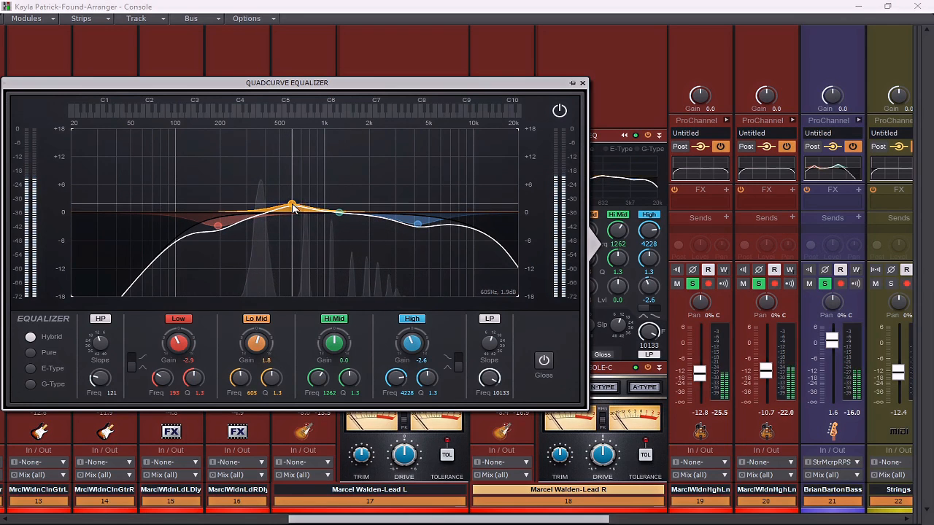
pyautogui.click(582, 83)
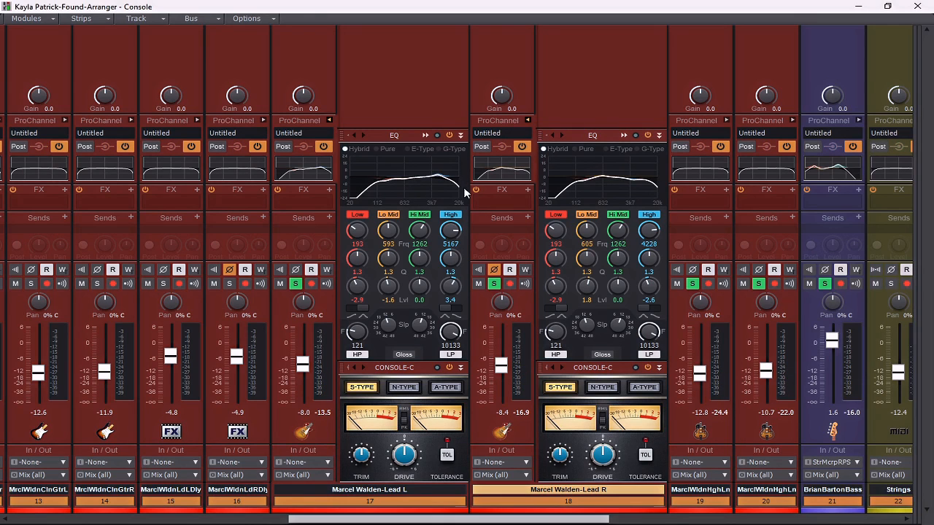
# Step: Resume playback and solo the Lead R and Lead L delay tracks
pyautogui.moveTo(387, 250)
pyautogui.press('space')
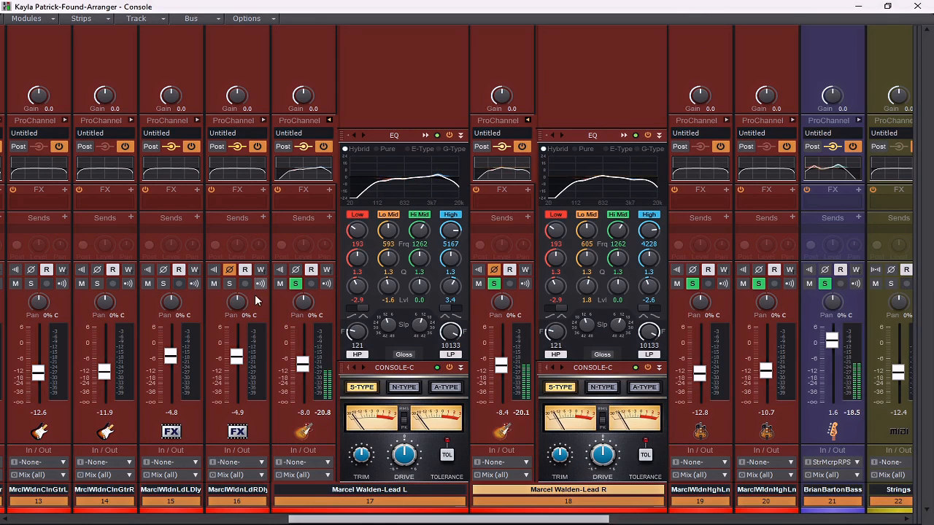
pyautogui.click(229, 283)
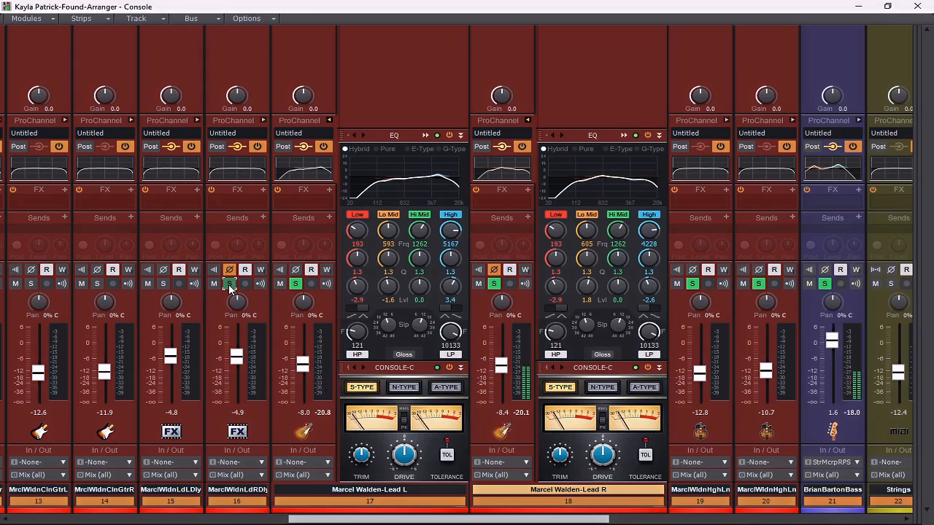
pyautogui.click(164, 284)
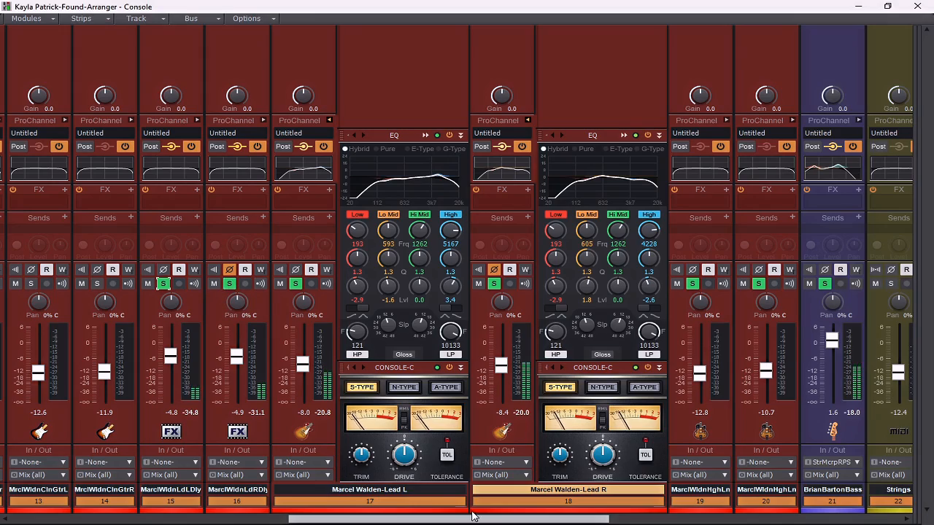
# Step: Expand the ProChannels of the Lead L and Lead R delay tracks and copy each lead guitar's EQ settings to its delay
pyautogui.hscroll(-5, 473, 518)
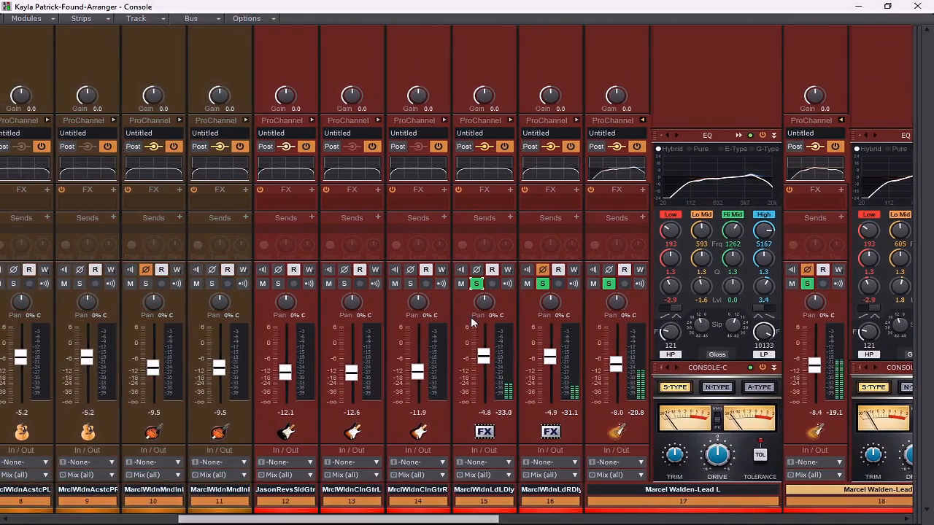
pyautogui.click(511, 119)
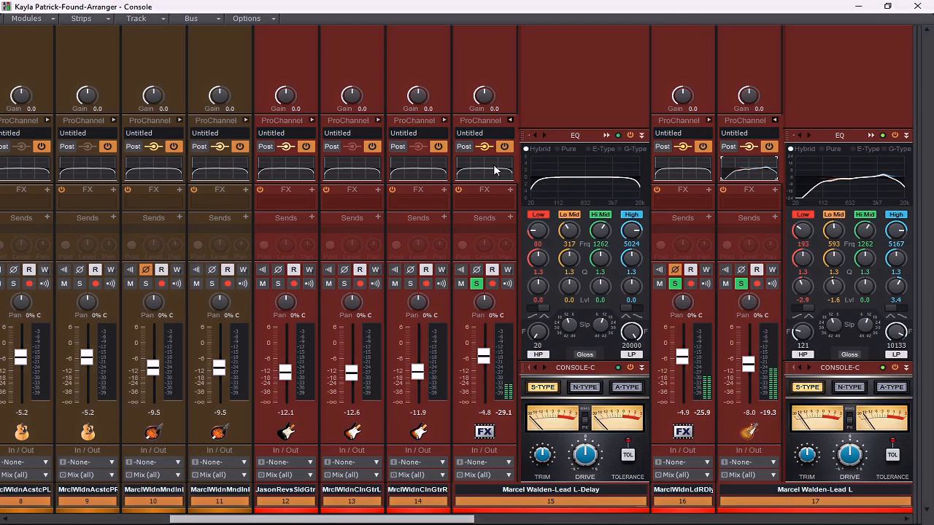
pyautogui.moveTo(461, 520); pyautogui.dragTo(594, 522)
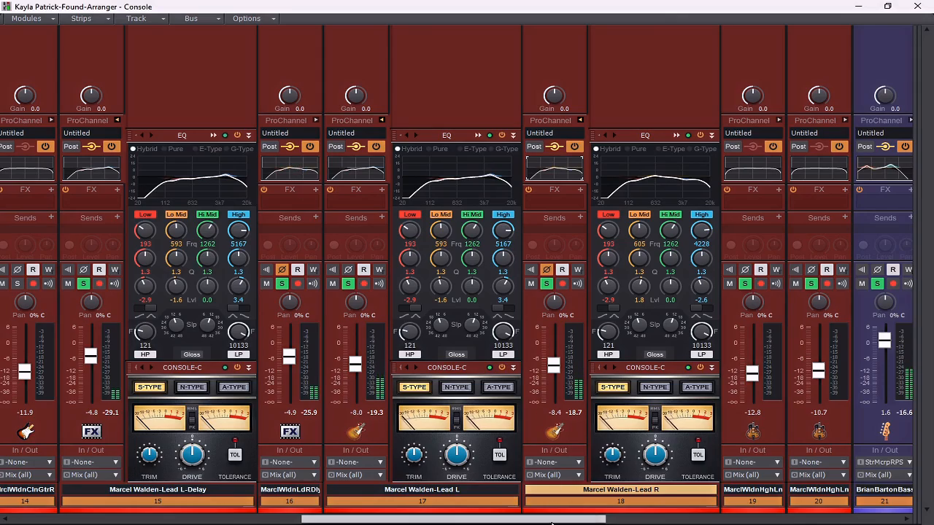
pyautogui.moveTo(551, 523); pyautogui.dragTo(427, 523)
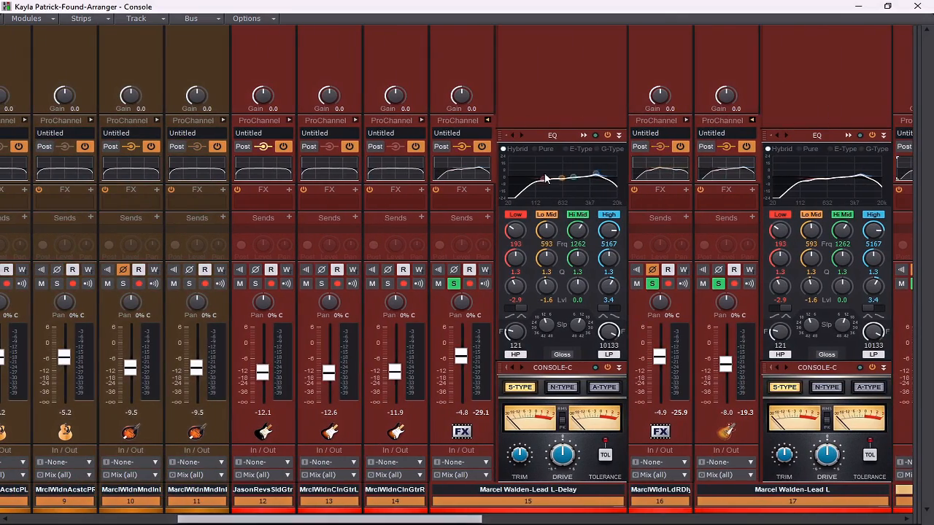
pyautogui.click(512, 334)
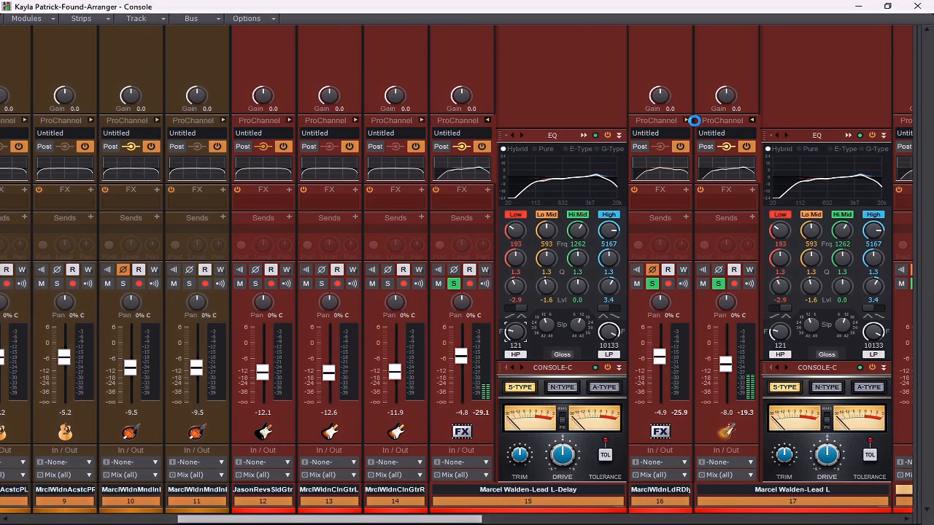
pyautogui.click(686, 121)
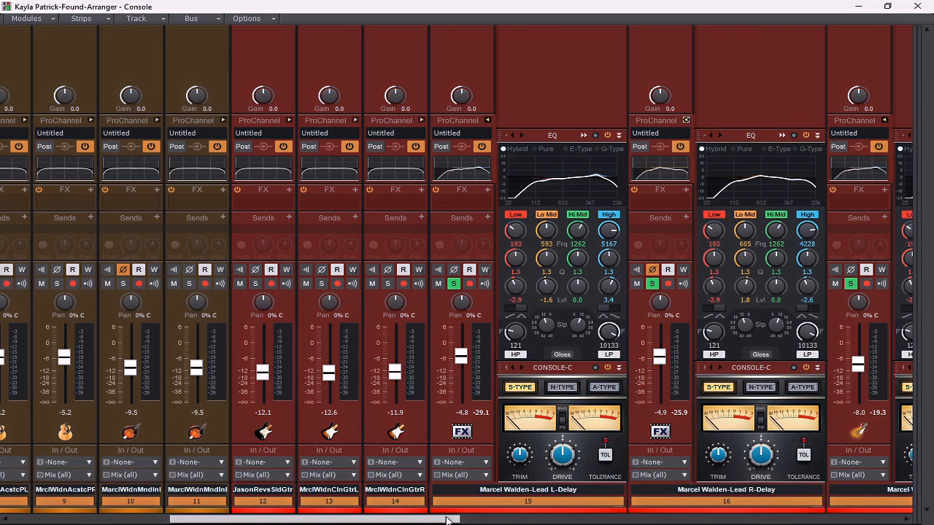
pyautogui.moveTo(448, 518); pyautogui.dragTo(505, 522)
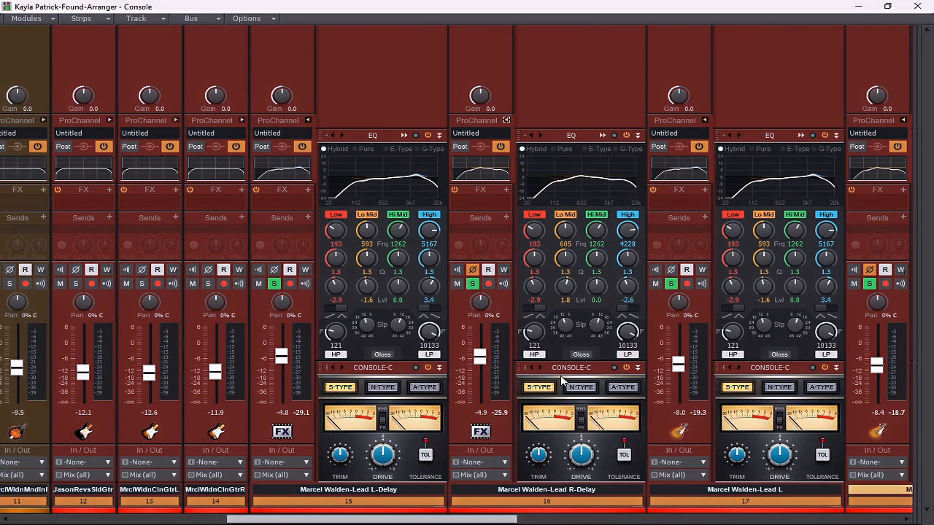
# Step: Raise the EQ high-pass frequency to about 227 Hz on Lead L-Delay and about 232 Hz on Lead R-Delay
pyautogui.moveTo(326, 333)
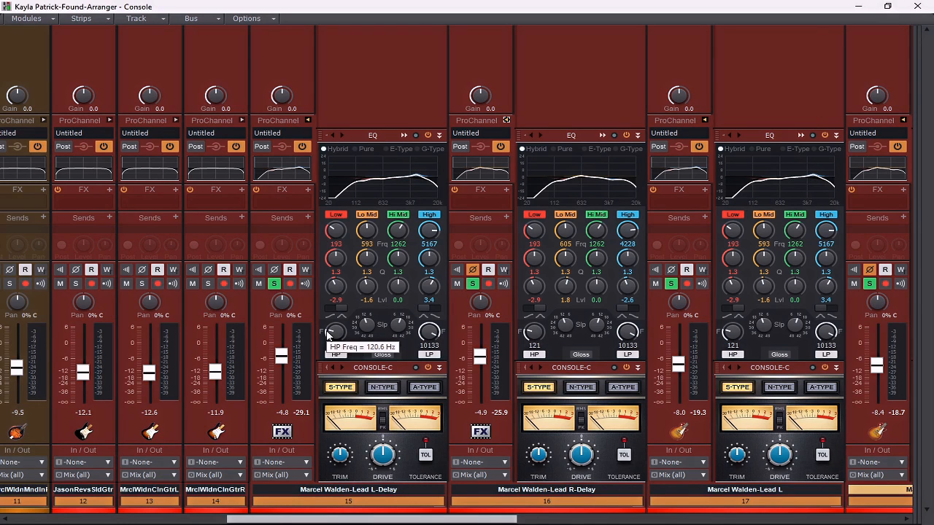
pyautogui.moveTo(327, 333); pyautogui.dragTo(327, 321)
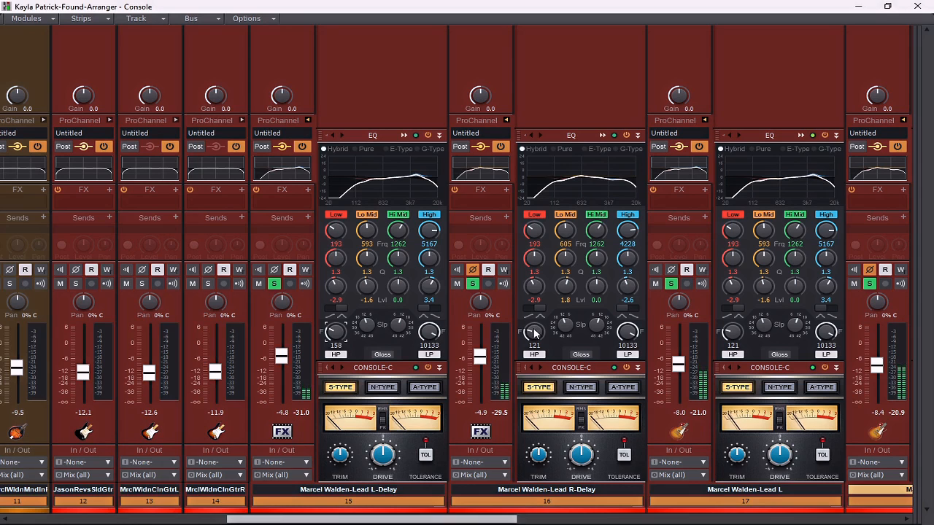
pyautogui.moveTo(534, 333); pyautogui.dragTo(533, 325)
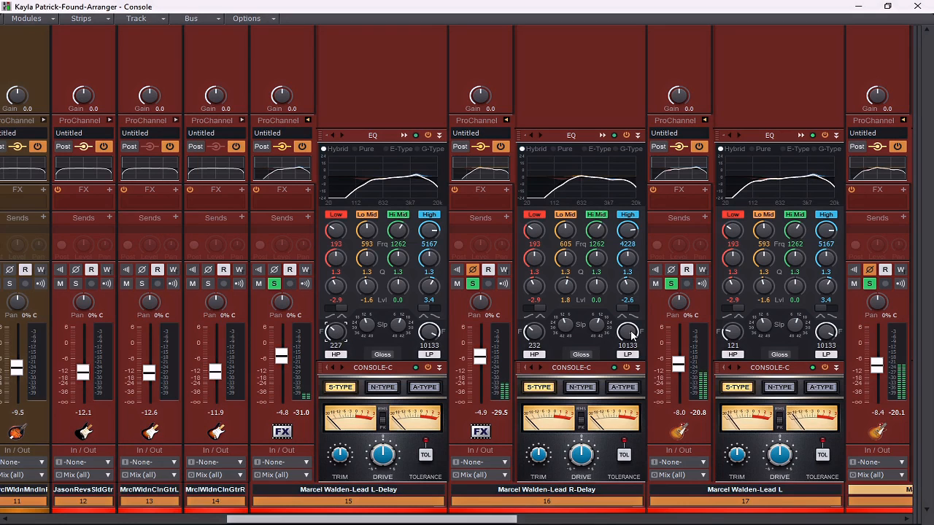
# Step: Lower the delays' low-pass frequencies to about 6544 Hz on L and 6870 Hz on R, and set both faders to -3.6 dB
pyautogui.moveTo(440, 334); pyautogui.dragTo(441, 343)
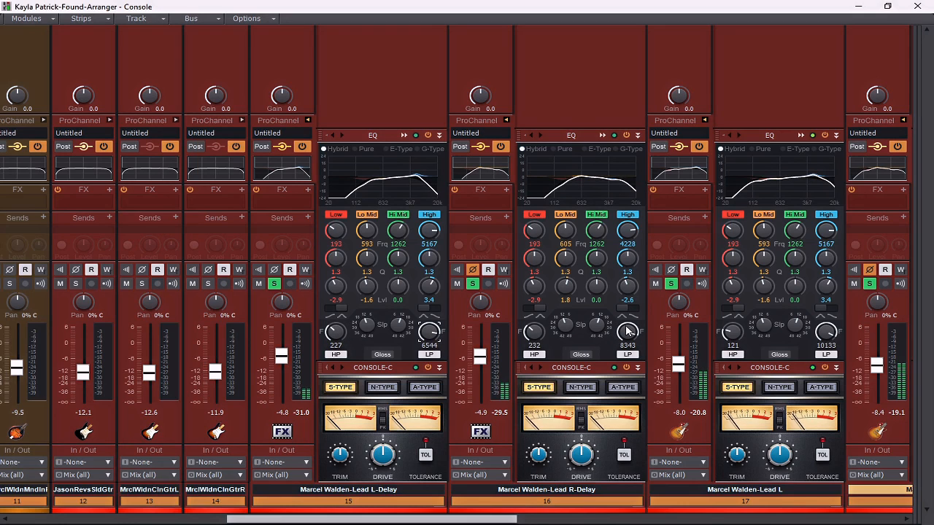
pyautogui.moveTo(627, 331); pyautogui.dragTo(627, 338)
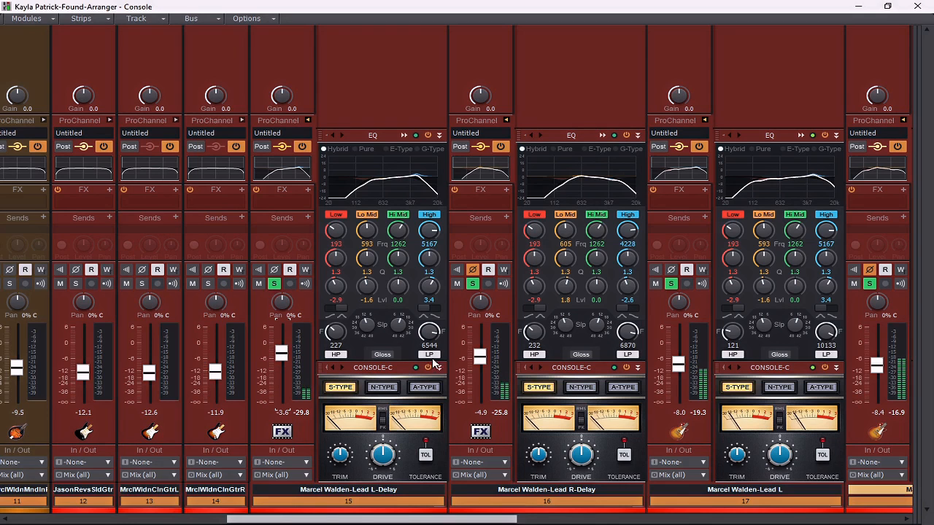
pyautogui.moveTo(483, 358); pyautogui.dragTo(483, 355)
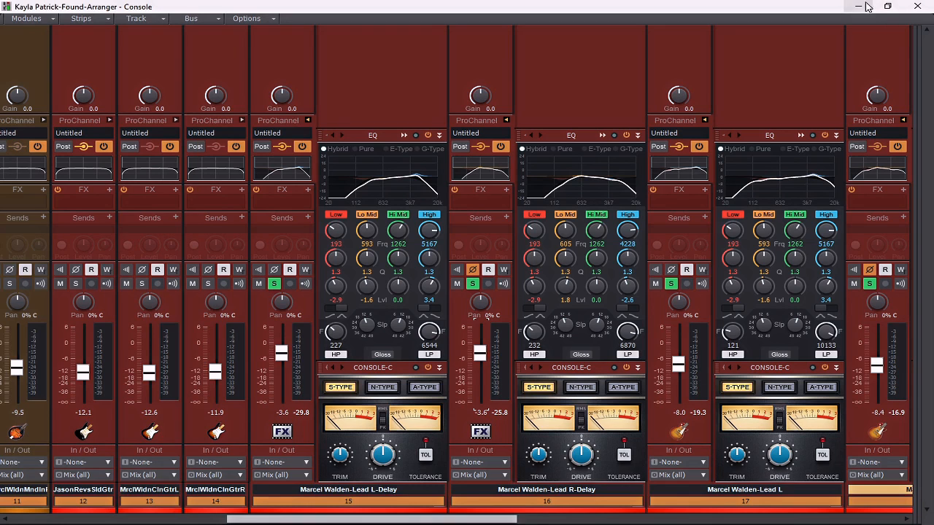
# Step: Solo the Clean Gtr R, Clean Gtr L and Slide Guitar tracks alongside the lead guitars
pyautogui.click(209, 284)
pyautogui.click(142, 284)
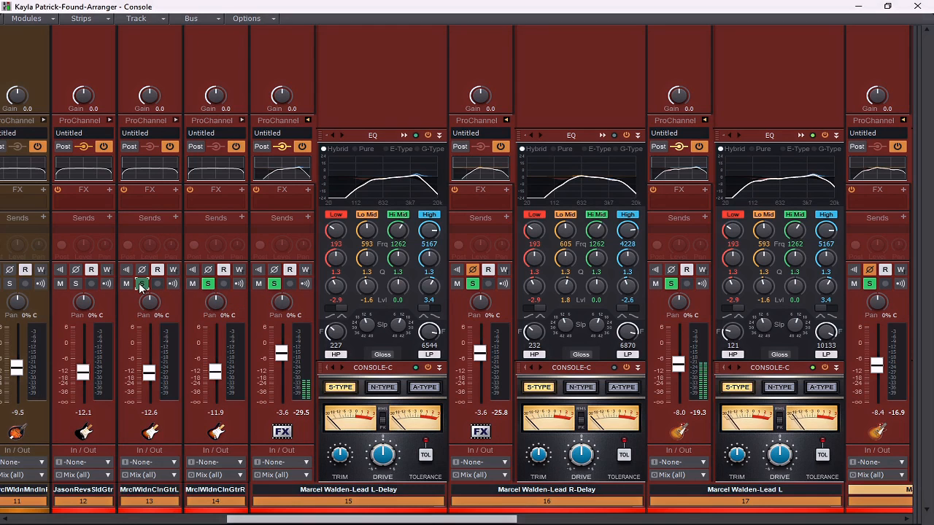
pyautogui.moveTo(445, 519); pyautogui.dragTo(324, 522)
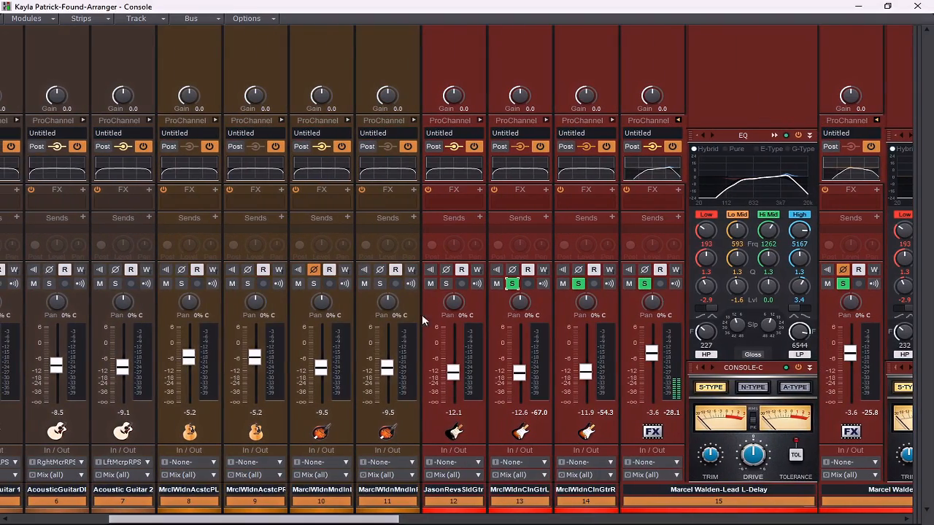
pyautogui.click(446, 284)
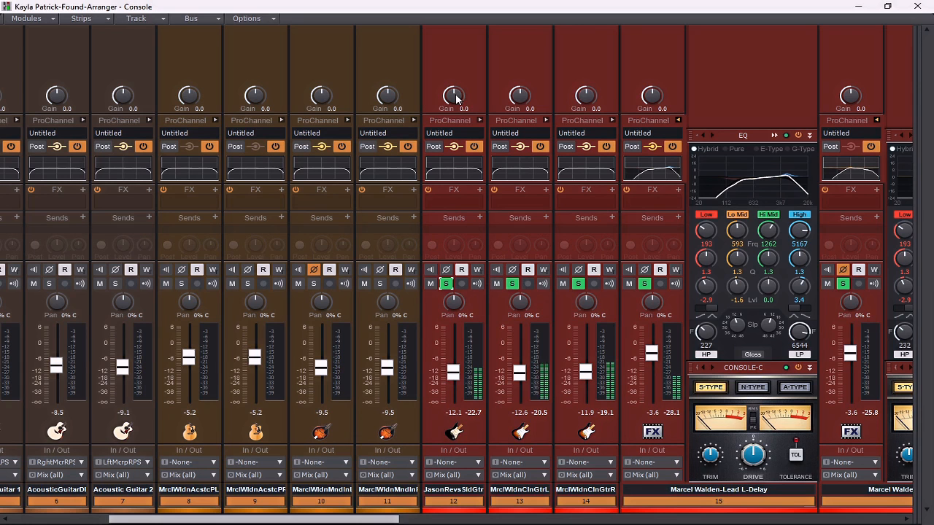
# Step: In Slide Guitar's zoomed EQ, set the high-pass to 80 Hz and cut about 2.1 dB at 328 Hz and 0.9 dB at 792 Hz
pyautogui.click(479, 119)
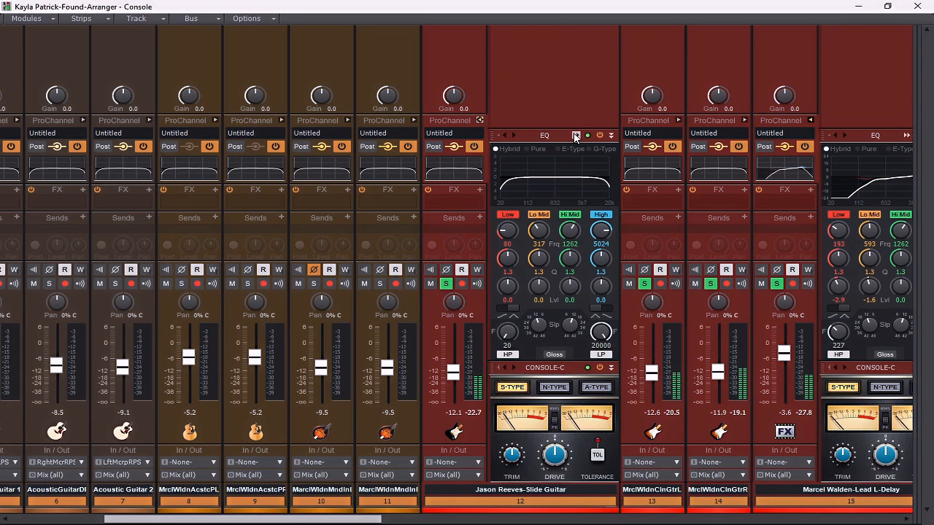
pyautogui.doubleClick(575, 137)
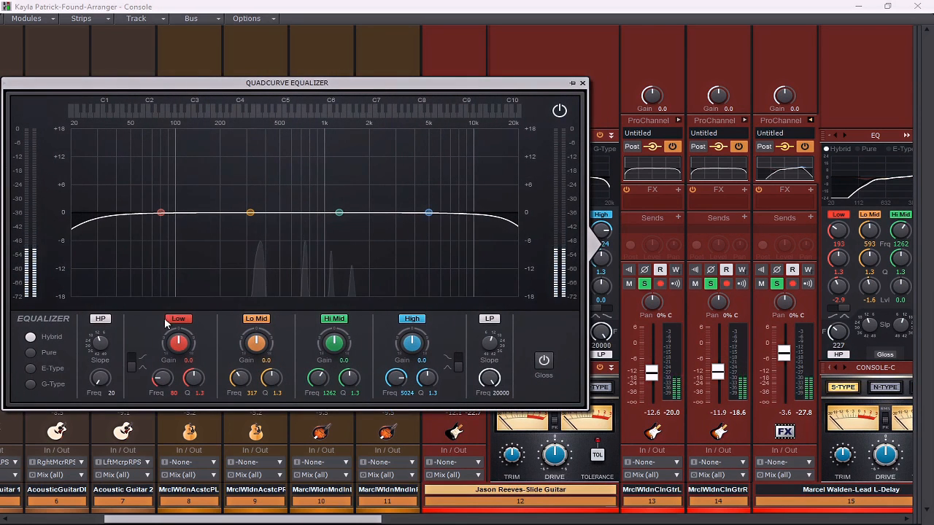
pyautogui.moveTo(101, 379); pyautogui.dragTo(102, 354)
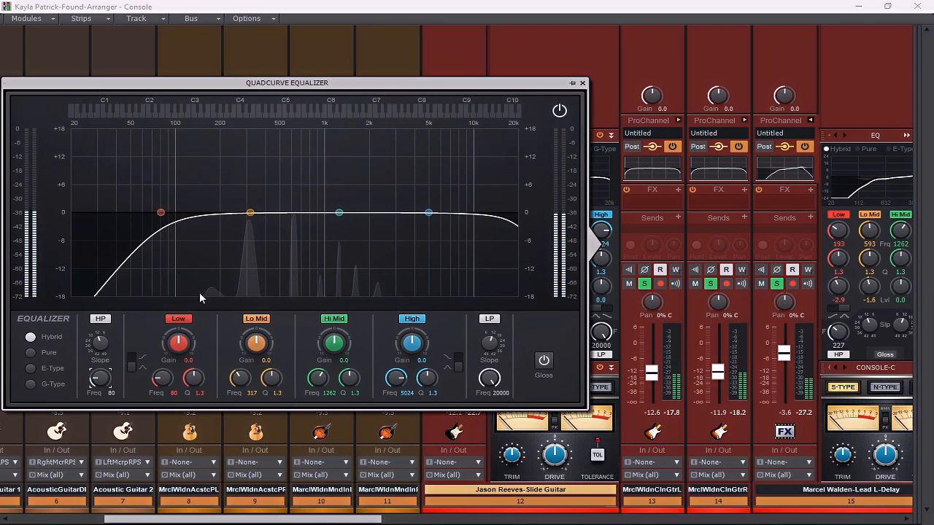
pyautogui.moveTo(250, 212)
pyautogui.mouseDown()
pyautogui.moveTo(260, 176)
pyautogui.moveTo(349, 176)
pyautogui.moveTo(162, 179)
pyautogui.moveTo(242, 188)
pyautogui.moveTo(247, 173)
pyautogui.moveTo(252, 221)
pyautogui.mouseUp()
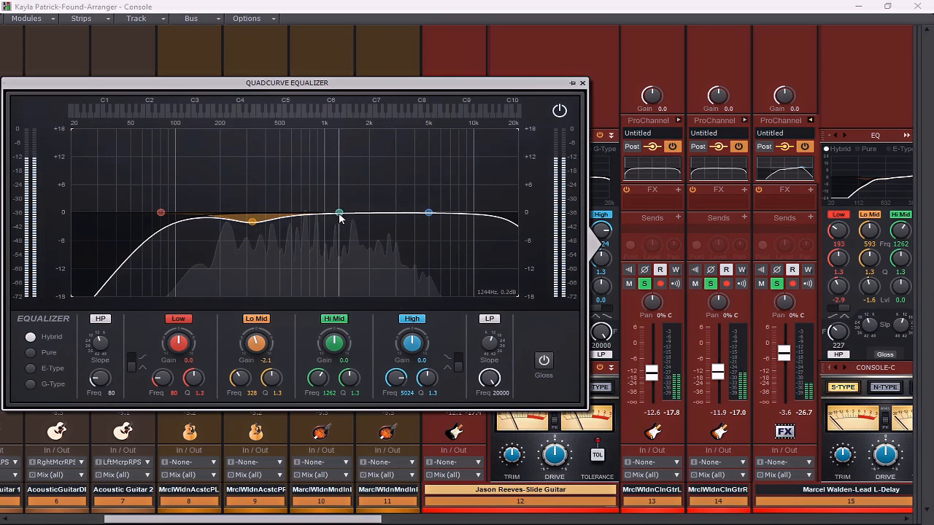
pyautogui.moveTo(339, 215); pyautogui.dragTo(310, 217)
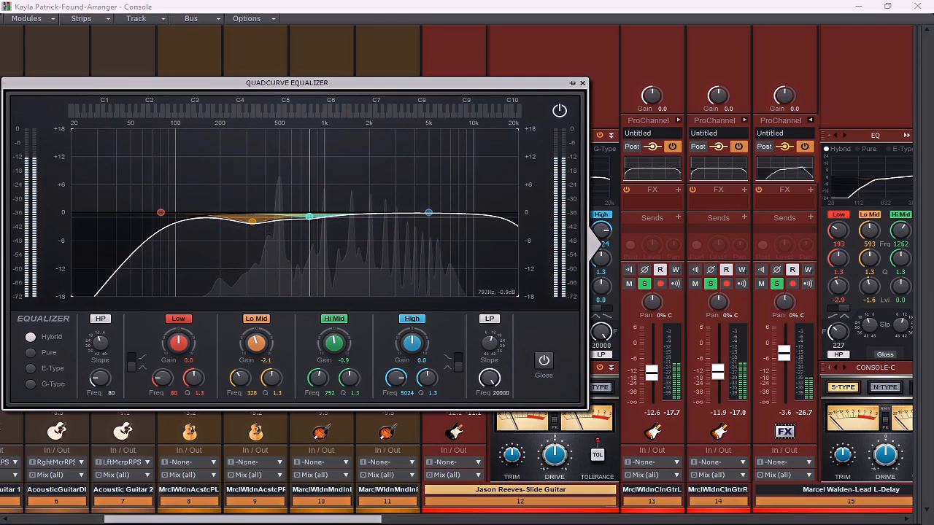
# Step: Make Slide Guitar's high band a shelf boosting about 2.4 dB at 1631 Hz and set the low-pass to about 5657 Hz
pyautogui.moveTo(428, 212); pyautogui.dragTo(355, 200)
pyautogui.click(454, 363)
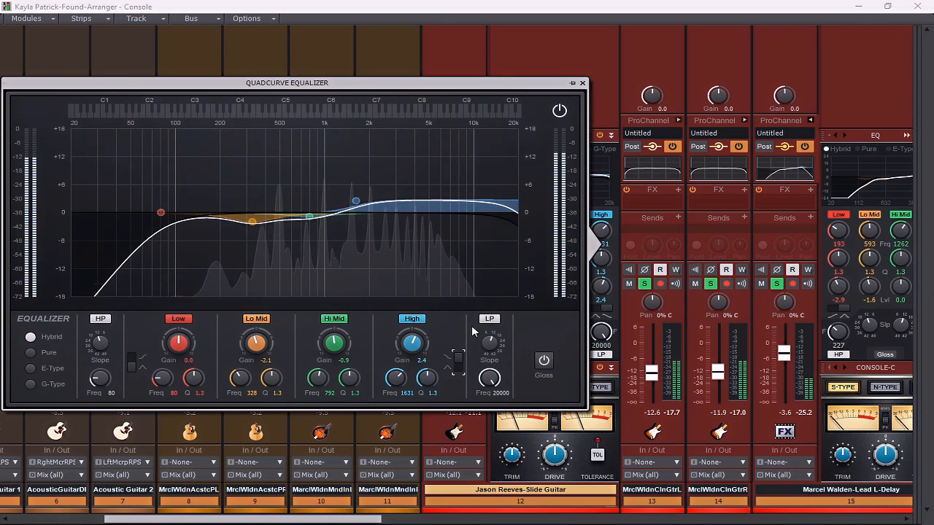
pyautogui.moveTo(489, 377); pyautogui.dragTo(490, 399)
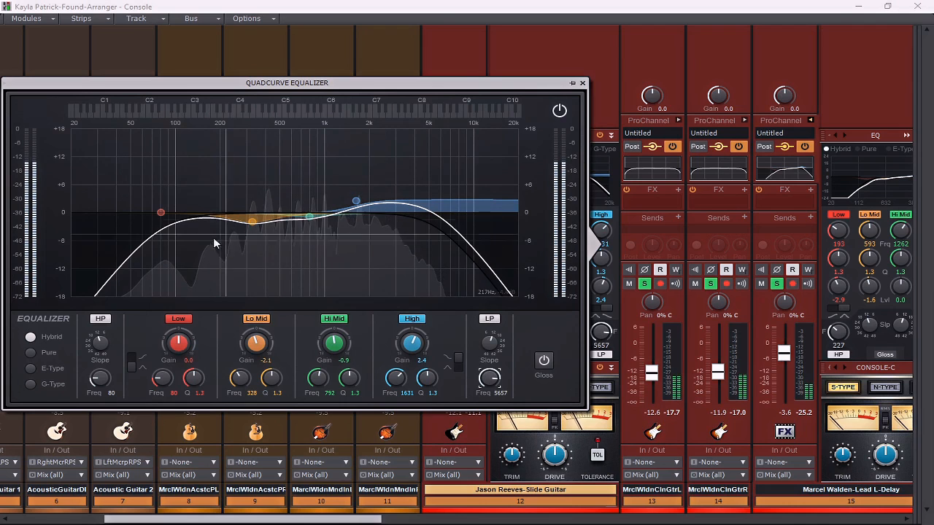
# Step: Set Slide Guitar's high-pass to about 118 Hz, set the high shelf's gain to about 1.6 dB, and close the zoomed EQ
pyautogui.moveTo(99, 379)
pyautogui.mouseDown()
pyautogui.moveTo(99, 365)
pyautogui.moveTo(102, 388)
pyautogui.mouseUp()
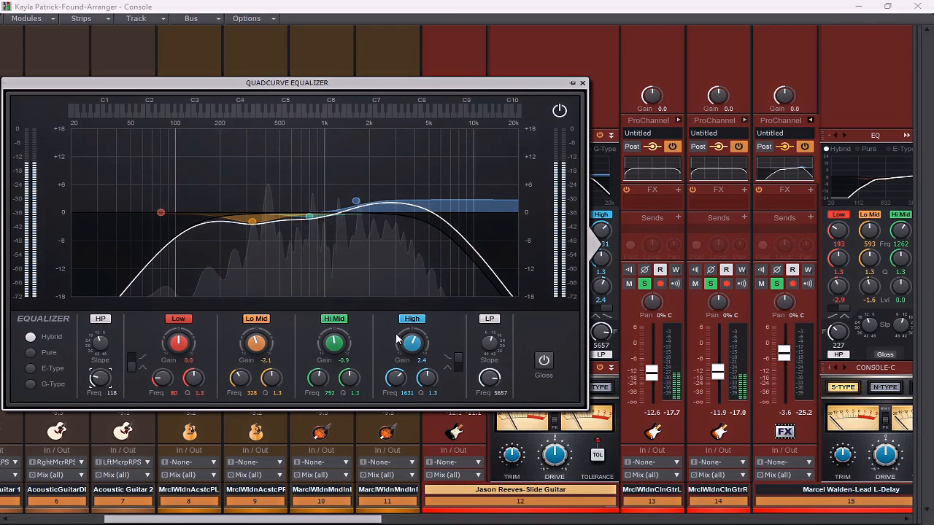
pyautogui.moveTo(408, 341); pyautogui.dragTo(409, 346)
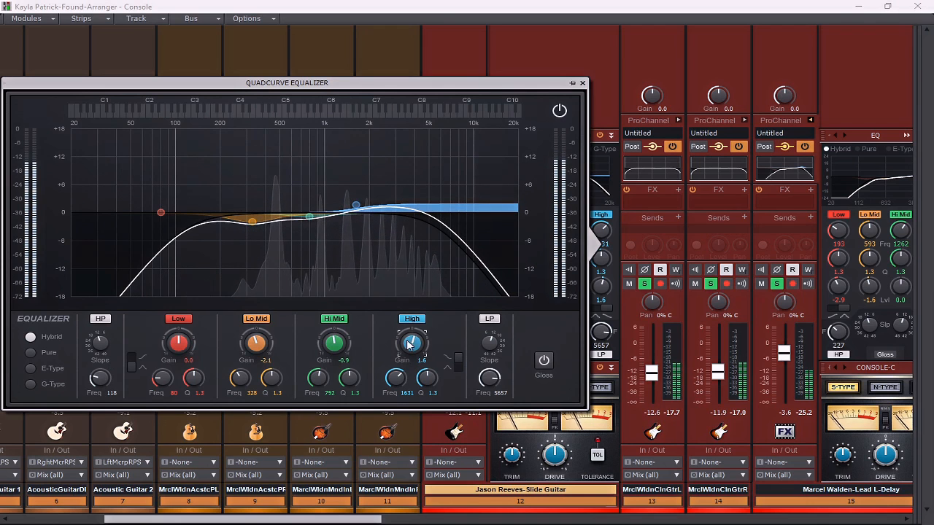
pyautogui.click(582, 83)
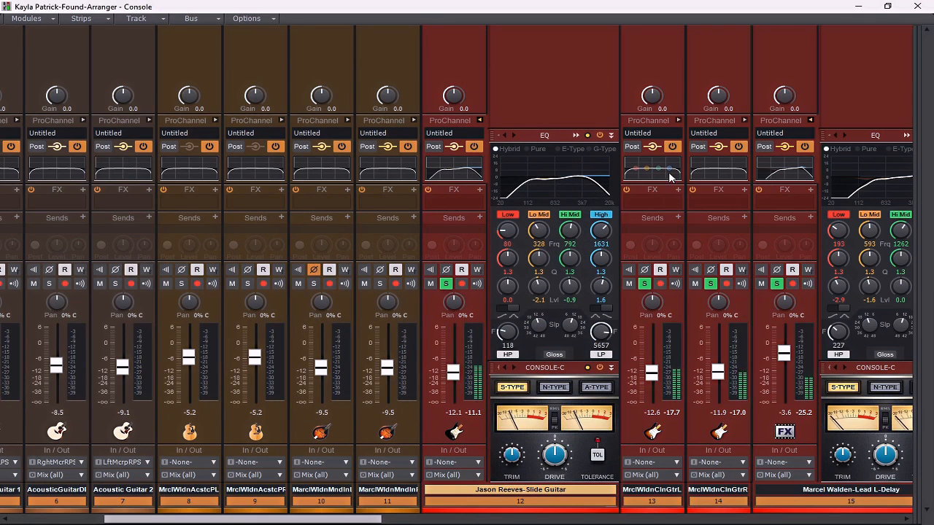
# Step: Expand the ProChannels of Clean Gtr L and Clean Gtr R and open Clean Gtr L's zoomed EQ
pyautogui.click(677, 121)
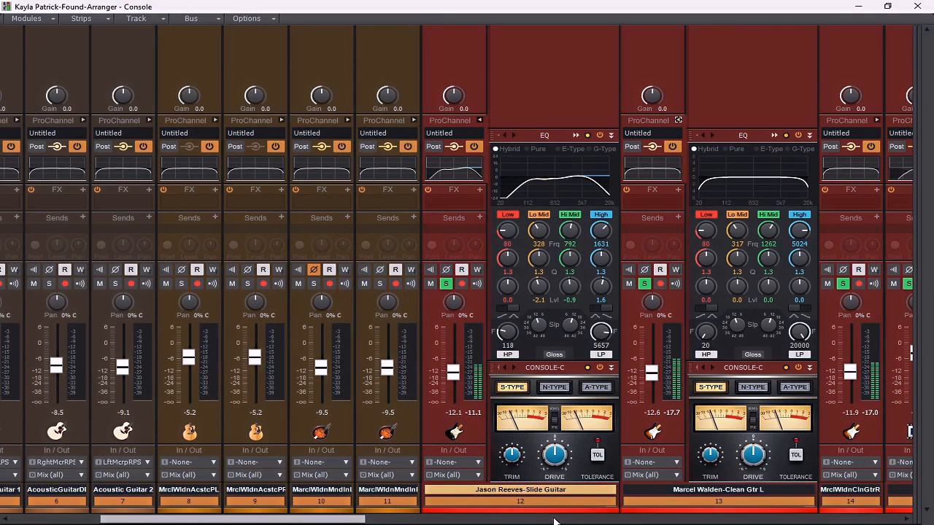
pyautogui.moveTo(352, 519); pyautogui.dragTo(482, 514)
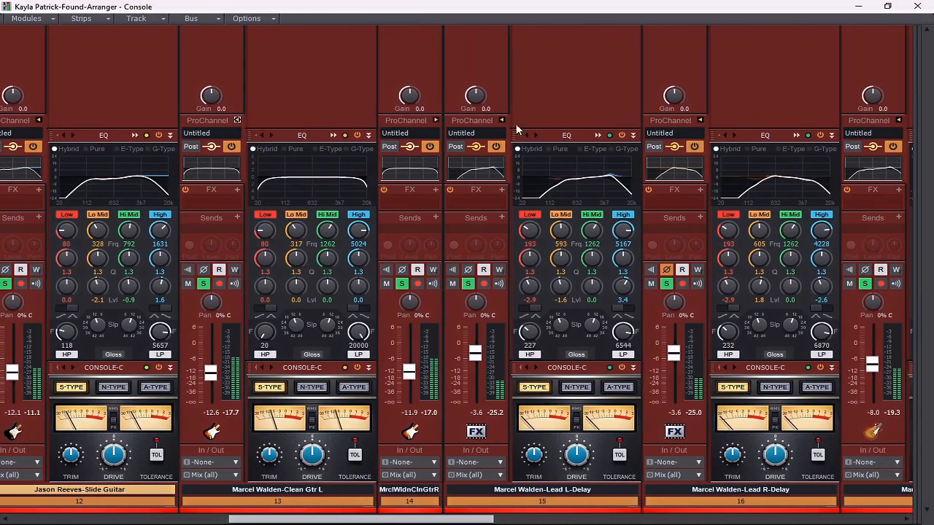
pyautogui.click(435, 121)
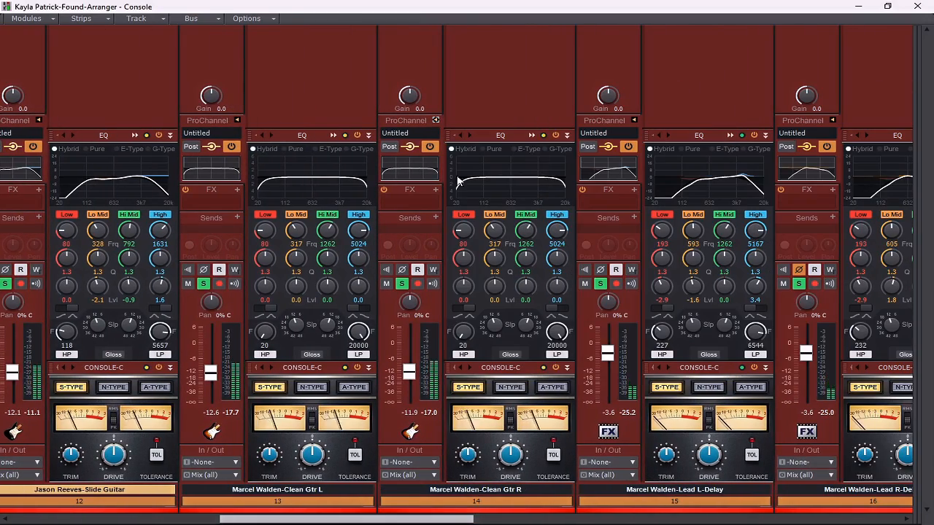
pyautogui.click(332, 137)
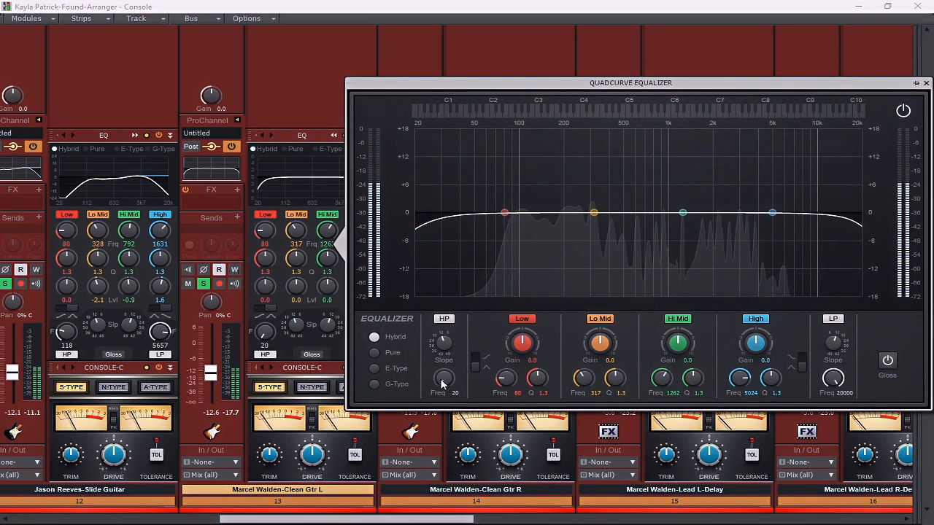
# Step: Set Clean Gtr L's high-pass to about 88 Hz, and sweep the low-mid band to settle on a cut of about 2.7 dB at 348 Hz
pyautogui.moveTo(442, 382); pyautogui.dragTo(442, 373)
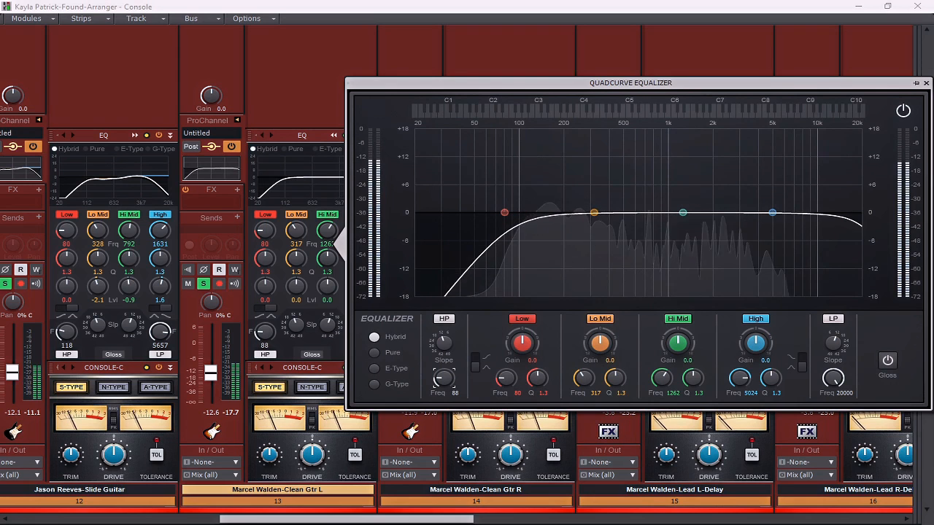
pyautogui.moveTo(597, 211); pyautogui.dragTo(643, 155)
pyautogui.moveTo(608, 154); pyautogui.dragTo(599, 225)
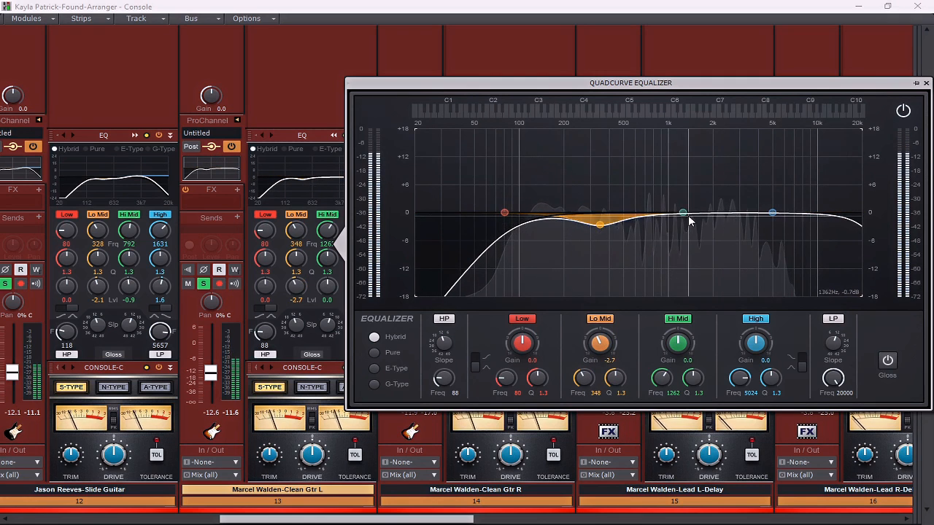
# Step: Boost Clean Gtr L's high-mid band about 3.8 dB at 2013 Hz and set the low-pass to about 4546 Hz
pyautogui.moveTo(682, 212); pyautogui.dragTo(713, 194)
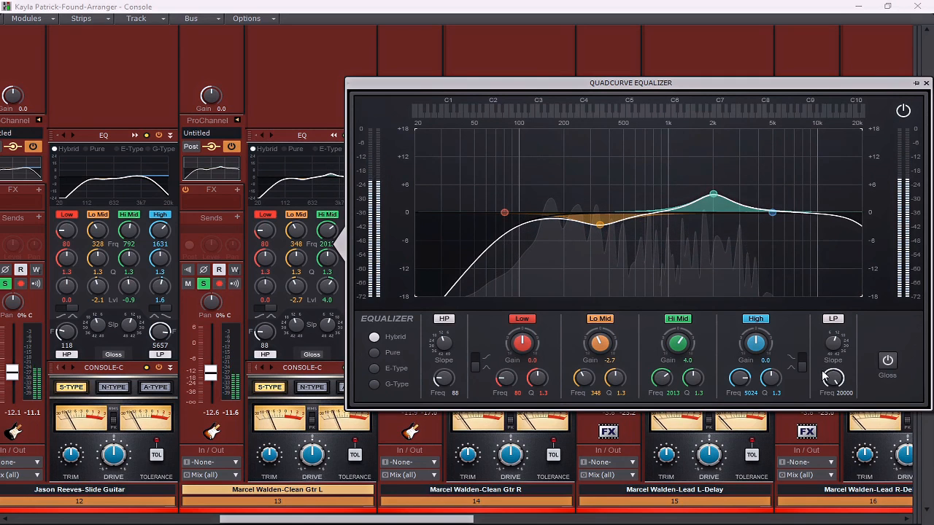
pyautogui.moveTo(830, 377); pyautogui.dragTo(830, 405)
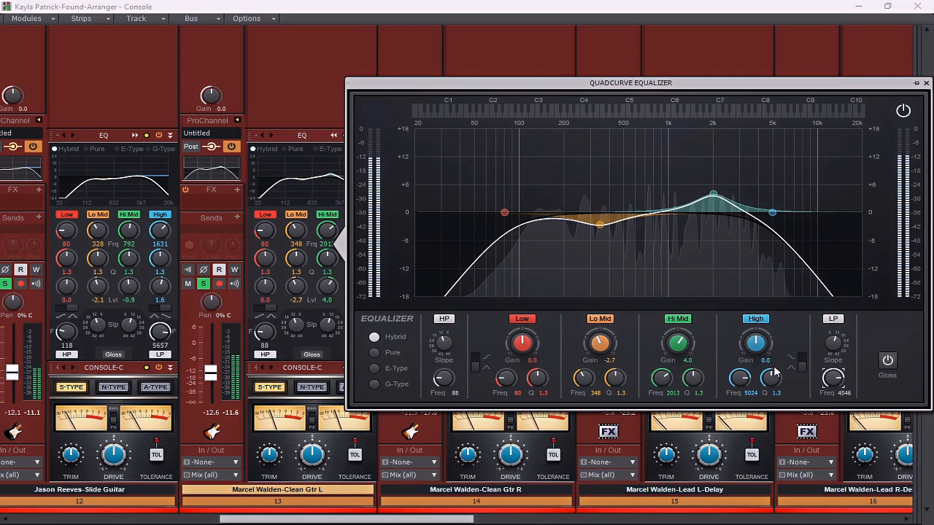
pyautogui.moveTo(678, 345); pyautogui.dragTo(678, 346)
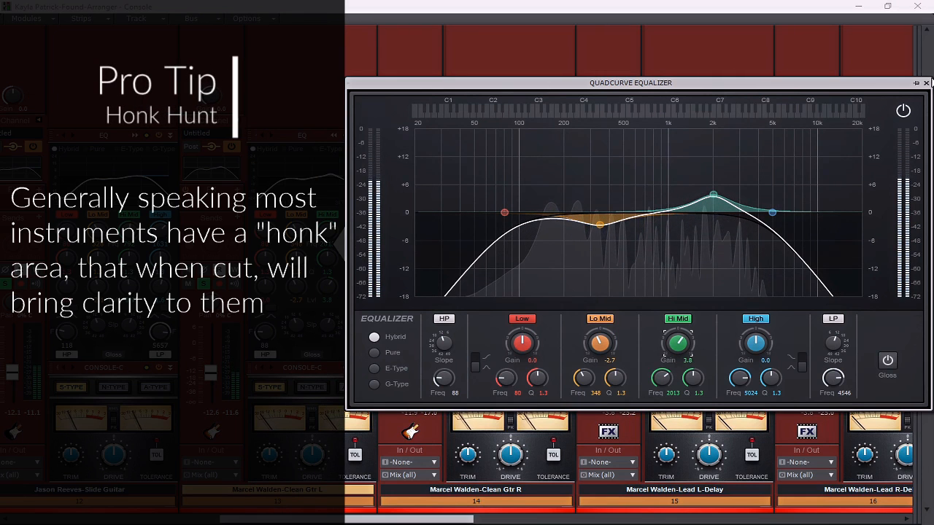
# Step: Move Clean Gtr L's low-mid cut to about -3.4 dB at 250 Hz, boost the high band about 5 dB at 7716 Hz, and close the EQ
pyautogui.moveTo(598, 225); pyautogui.dragTo(578, 228)
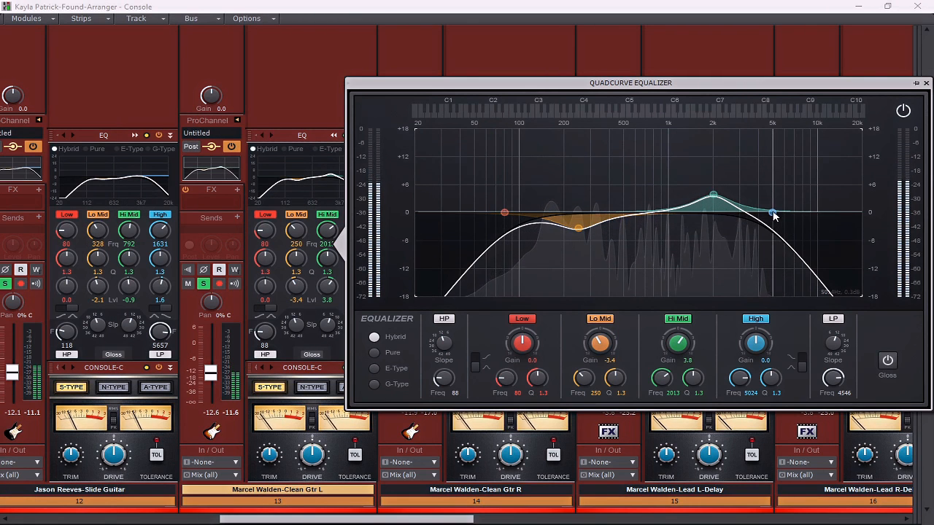
pyautogui.moveTo(773, 214); pyautogui.dragTo(800, 190)
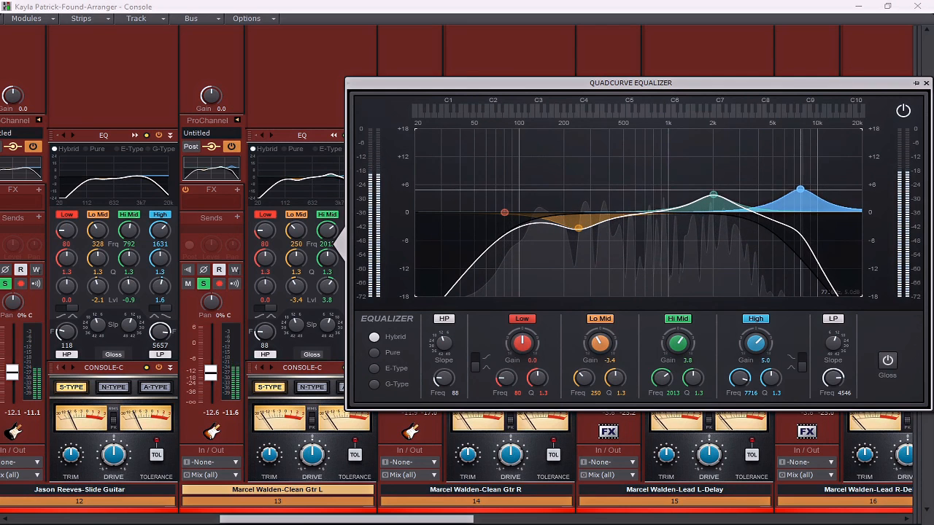
pyautogui.click(924, 84)
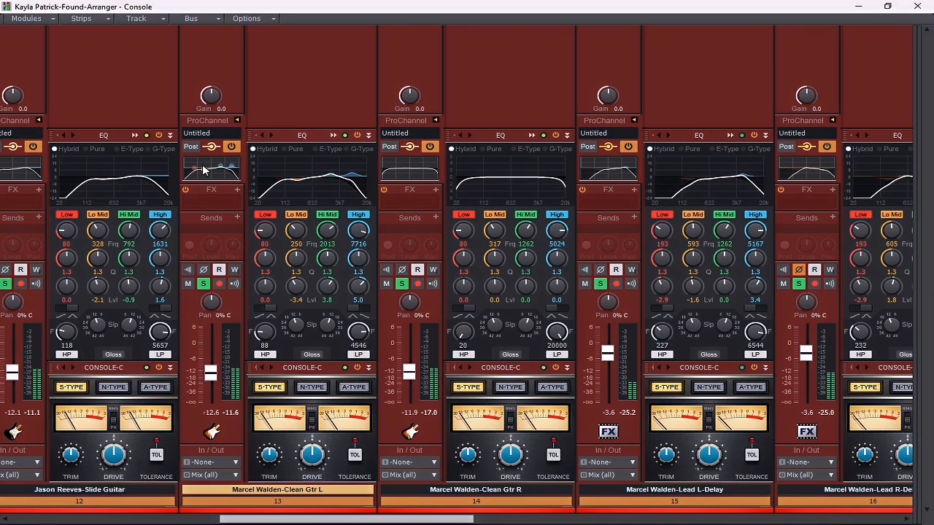
# Step: Copy Clean Gtr L's EQ settings to Clean Gtr R and open Clean Gtr R's zoomed EQ
pyautogui.moveTo(436, 166); pyautogui.dragTo(427, 164)
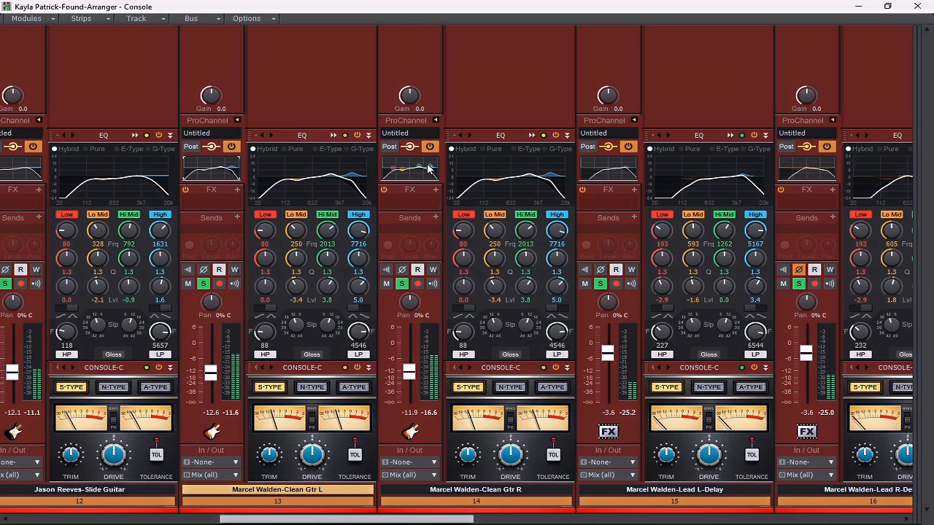
pyautogui.click(529, 135)
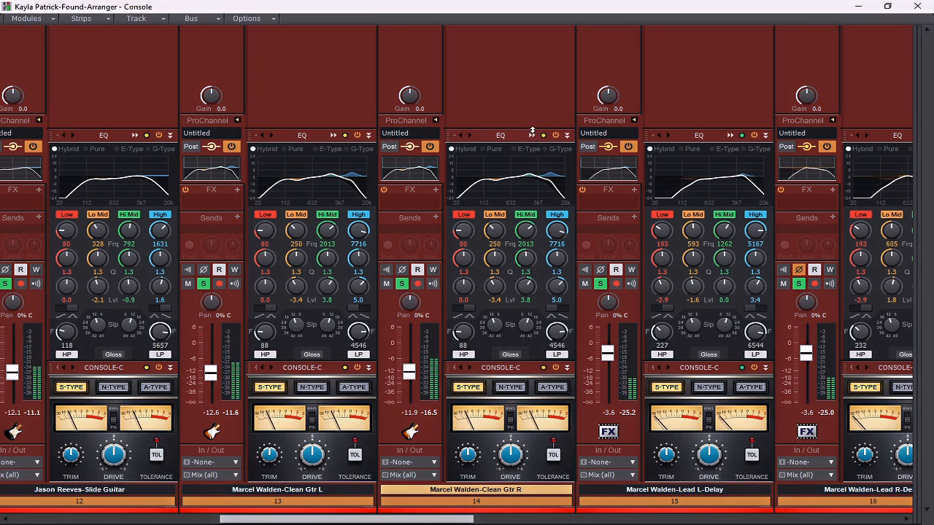
pyautogui.click(532, 135)
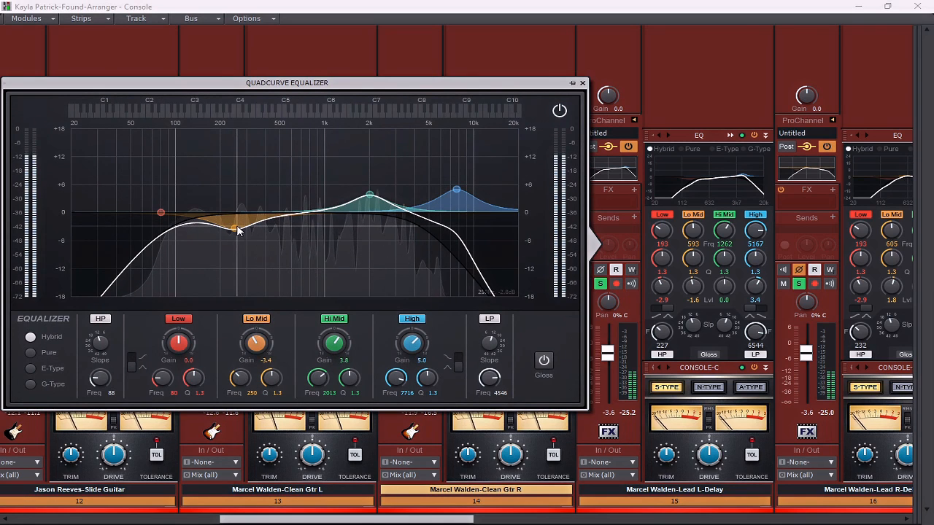
# Step: Set Clean Gtr R's high-mid to about -2.8 dB at 930 Hz and high band to about 4.5 dB at 2947 Hz, and close the EQ
pyautogui.moveTo(370, 195); pyautogui.dragTo(319, 225)
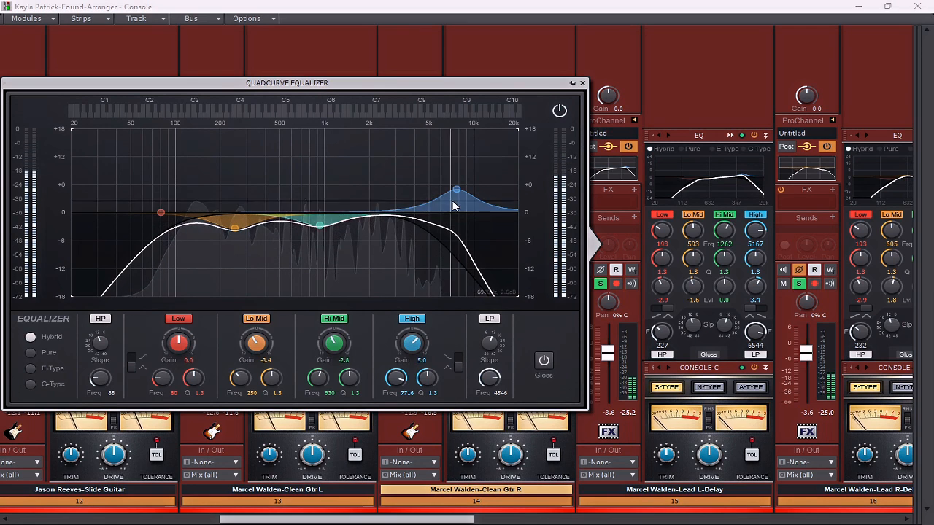
pyautogui.moveTo(457, 191); pyautogui.dragTo(394, 192)
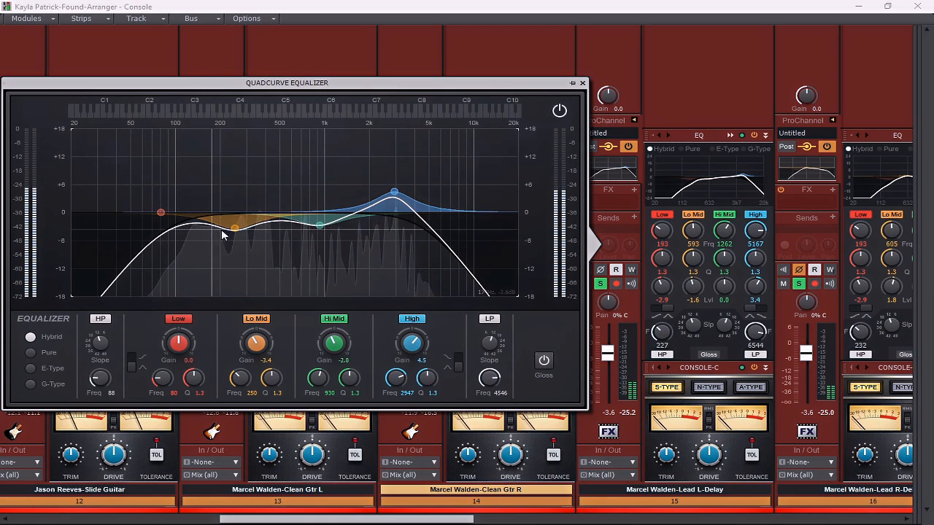
pyautogui.click(582, 82)
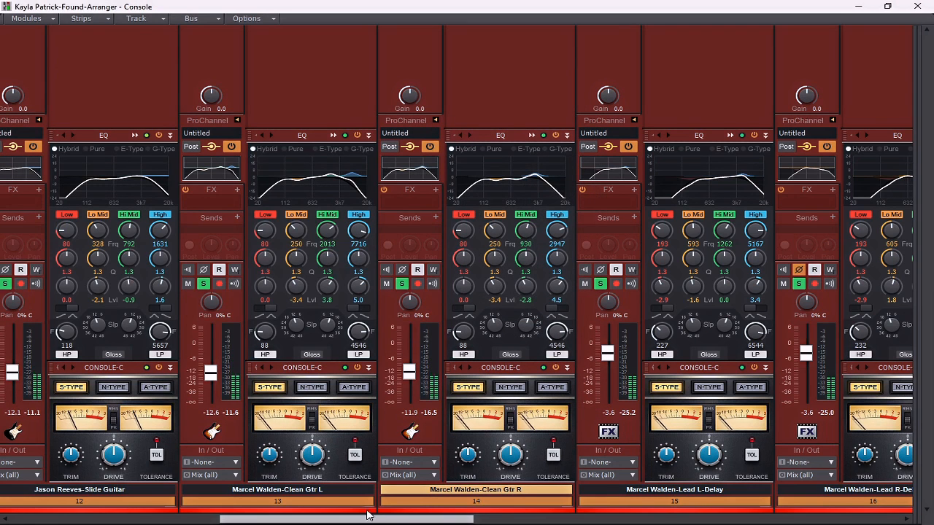
# Step: Cut Slide Guitar's low band about 2.5 dB at 97 Hz in its zoomed EQ, and close the EQ
pyautogui.moveTo(367, 521); pyautogui.dragTo(150, 522)
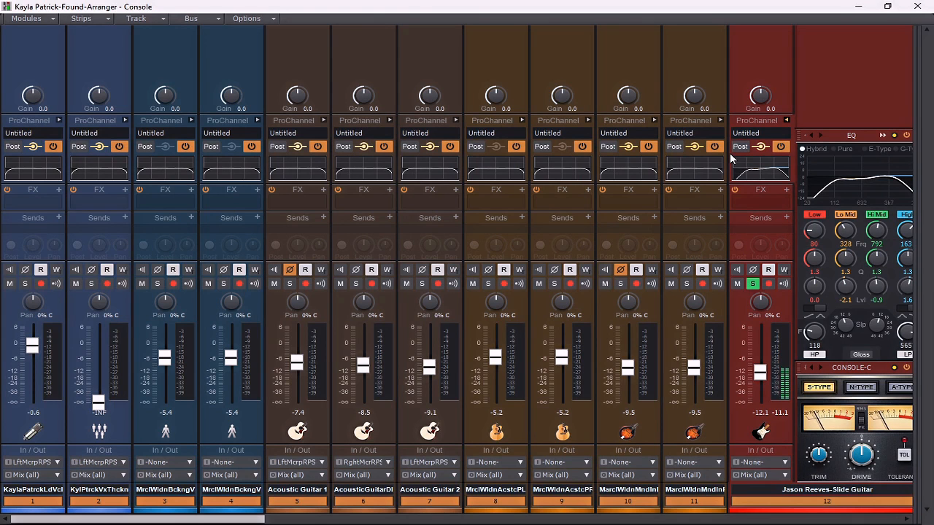
pyautogui.click(883, 136)
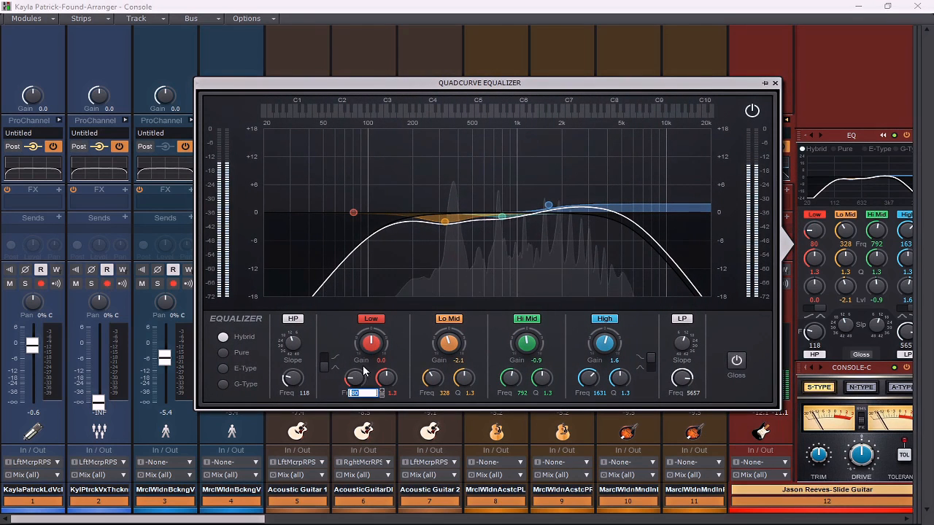
pyautogui.moveTo(371, 347); pyautogui.dragTo(356, 368)
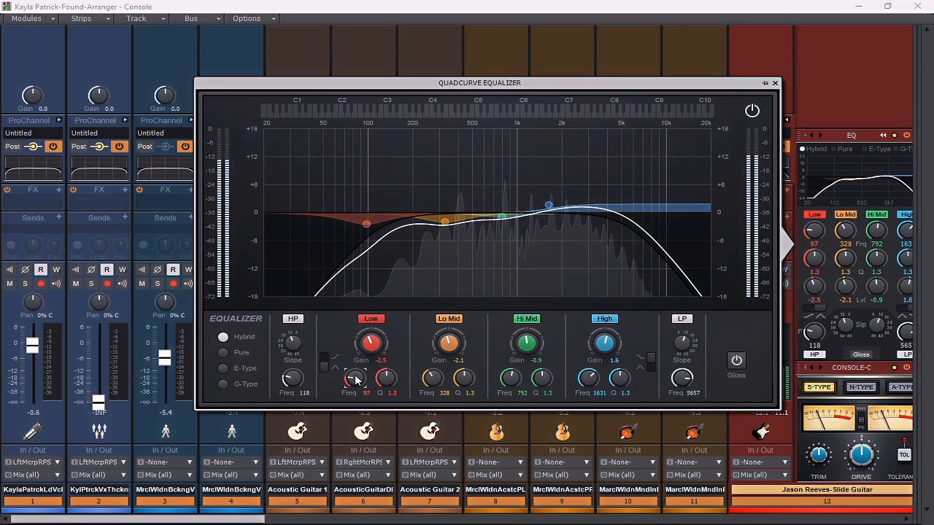
pyautogui.click(774, 84)
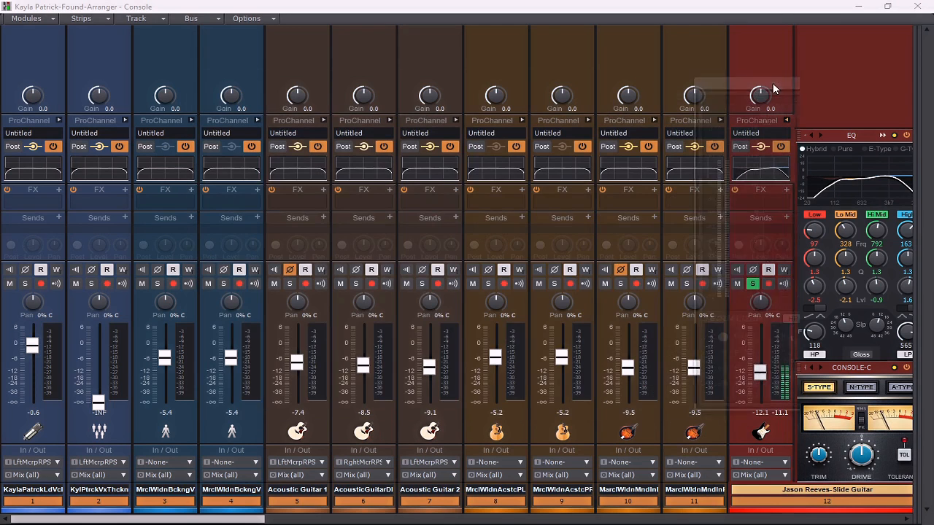
# Step: Set the low-band gain to about -2.5 dB on Clean Gtr L, -4.4 dB on Clean Gtr R, -4.0 dB on Lead L and -4.2 dB on Lead R
pyautogui.moveTo(229, 519); pyautogui.dragTo(411, 521)
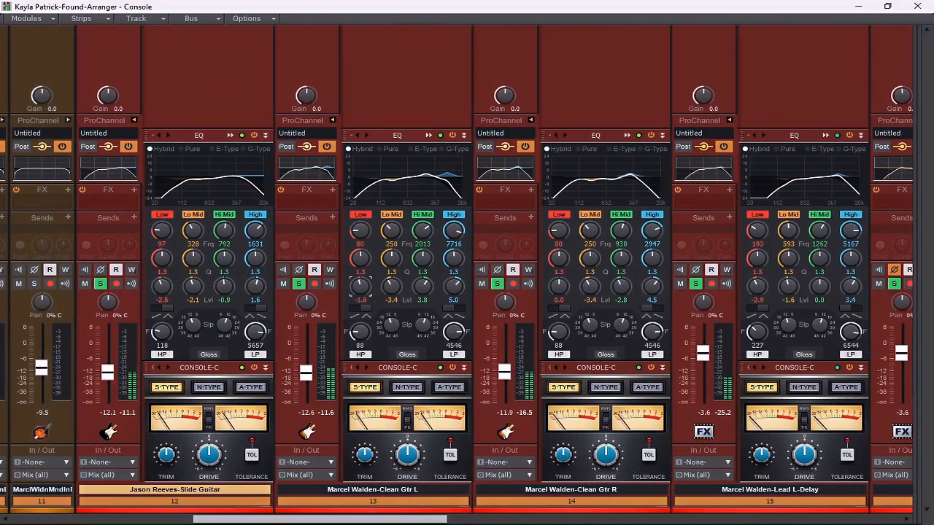
pyautogui.moveTo(360, 288); pyautogui.dragTo(360, 292)
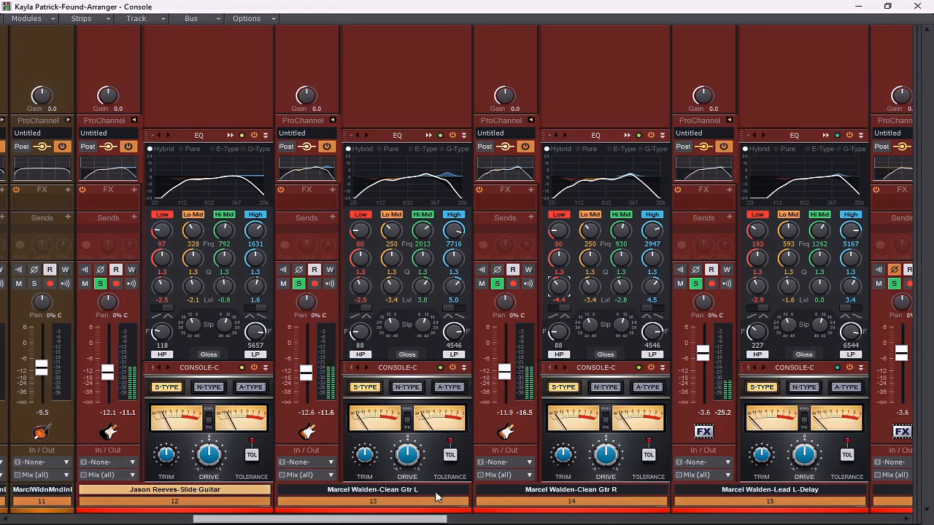
pyautogui.moveTo(431, 519); pyautogui.dragTo(593, 520)
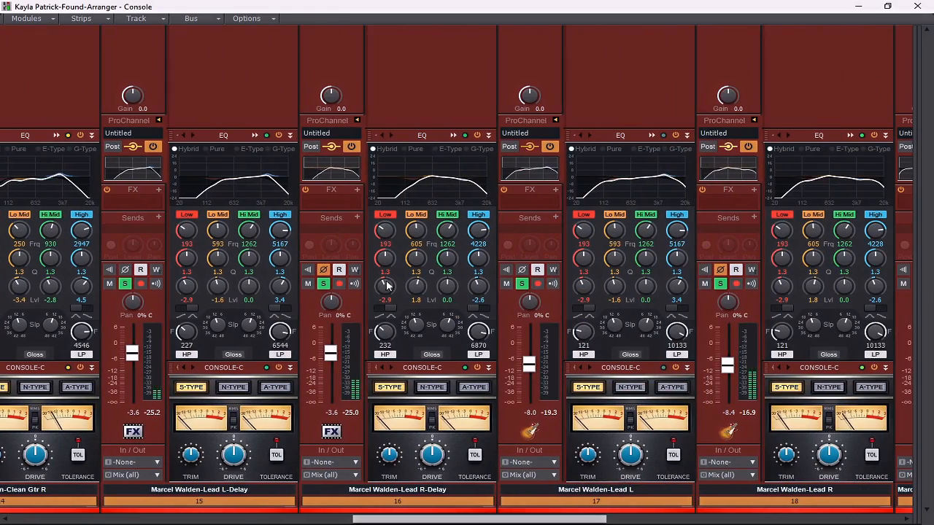
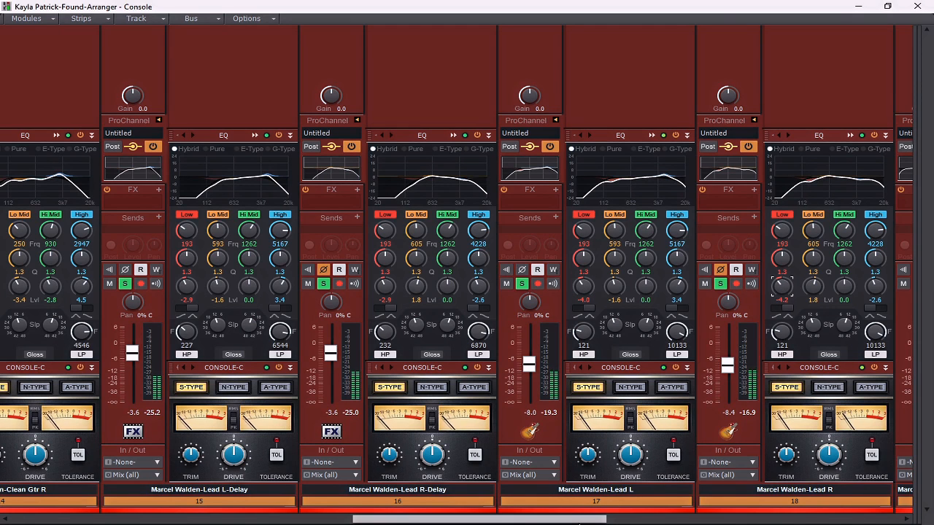
# Step: Expand the ProChannels of High Line L and High Line R and open High Line L's zoomed EQ
pyautogui.moveTo(591, 520); pyautogui.dragTo(682, 521)
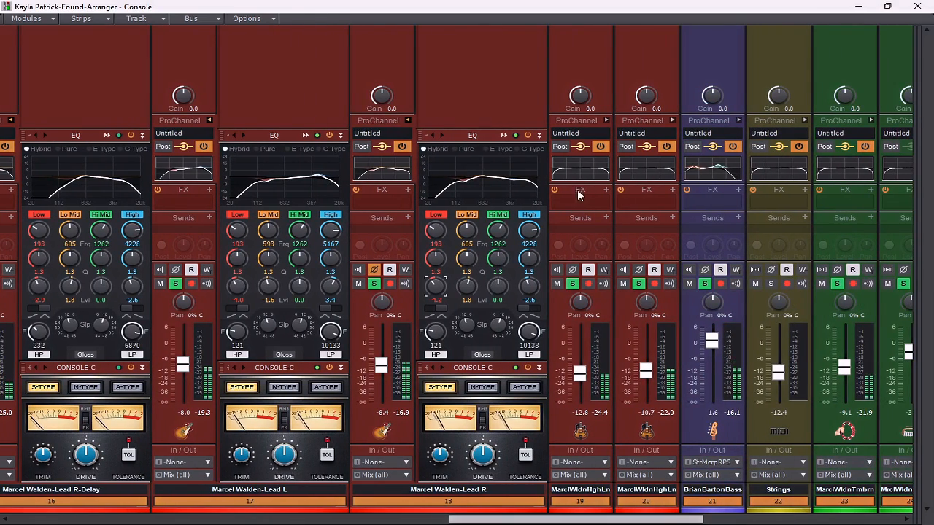
pyautogui.click(606, 120)
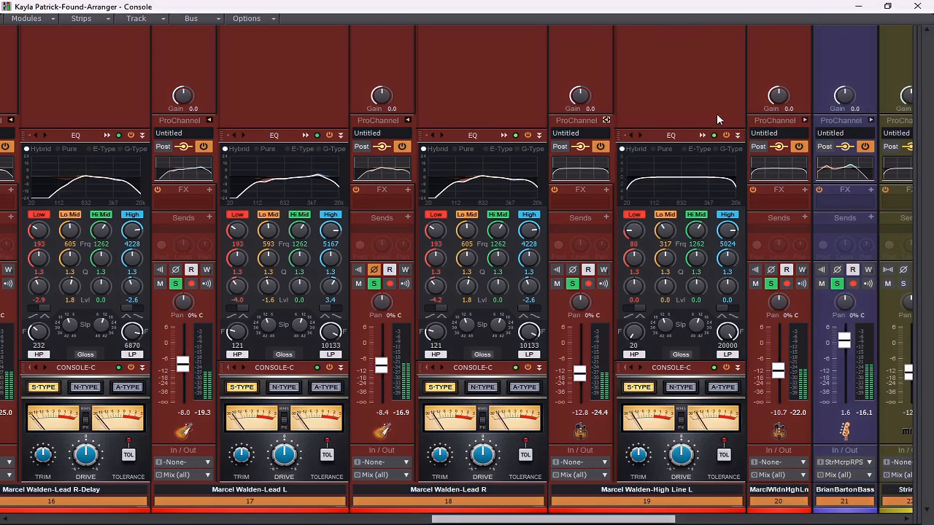
pyautogui.click(805, 119)
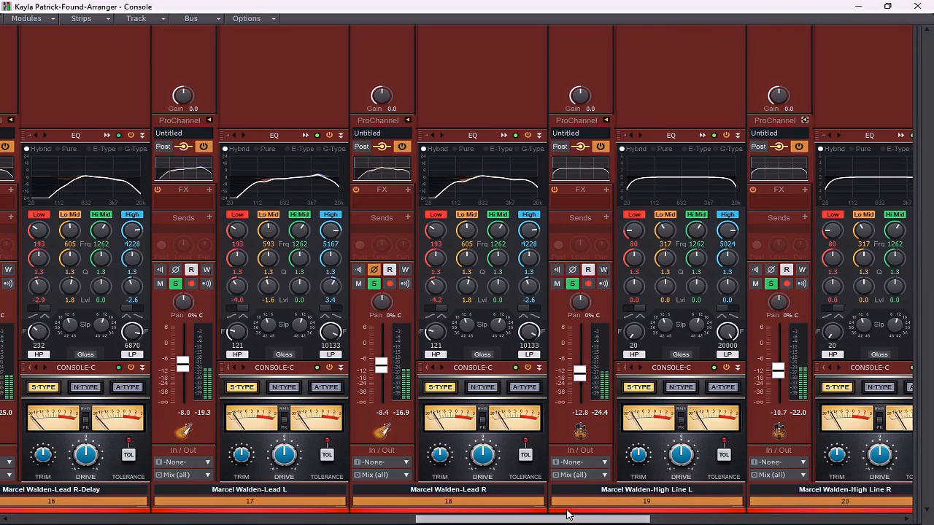
pyautogui.moveTo(572, 518); pyautogui.dragTo(648, 519)
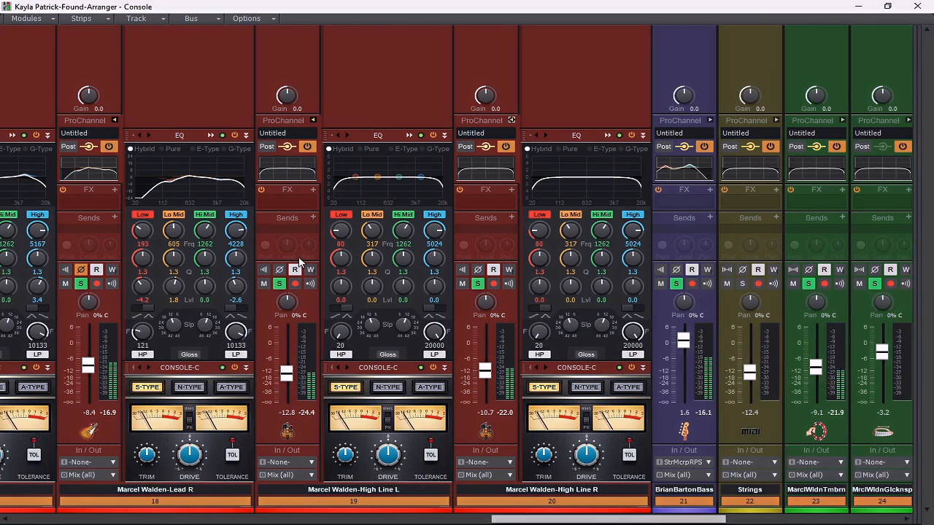
pyautogui.click(409, 135)
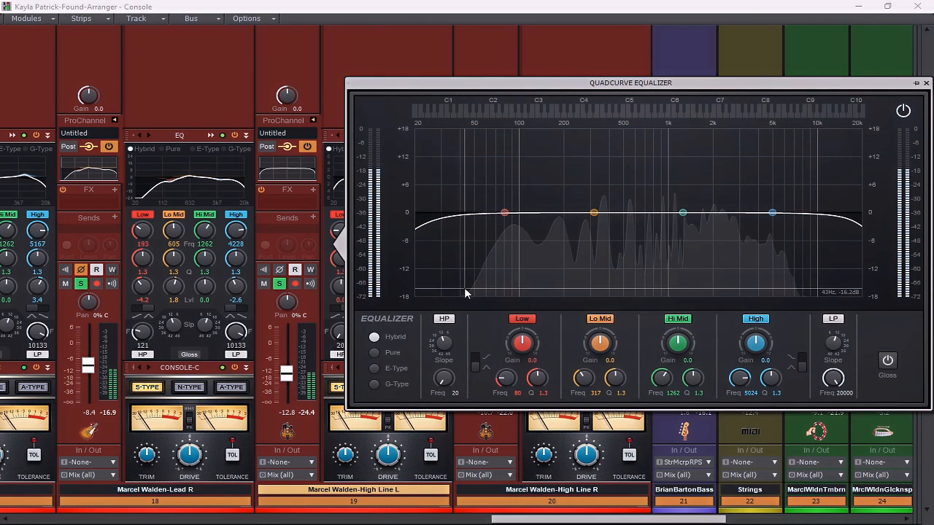
# Step: Set High Line L's high-pass to 107 Hz and low-pass to 5521 Hz, and boost 3.3 dB at 348 Hz and 3.7 dB at 1896 Hz
pyautogui.moveTo(443, 377); pyautogui.dragTo(453, 380)
pyautogui.moveTo(834, 377); pyautogui.dragTo(834, 393)
pyautogui.moveTo(594, 213)
pyautogui.mouseDown()
pyautogui.moveTo(583, 148)
pyautogui.moveTo(674, 145)
pyautogui.moveTo(602, 148)
pyautogui.moveTo(604, 203)
pyautogui.moveTo(600, 197)
pyautogui.mouseUp()
pyautogui.moveTo(682, 212); pyautogui.dragTo(708, 195)
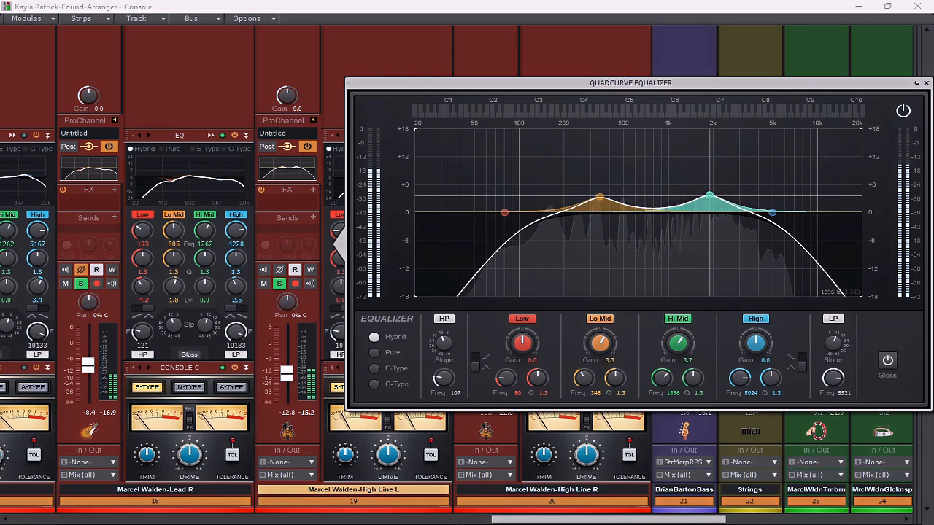
pyautogui.click(925, 83)
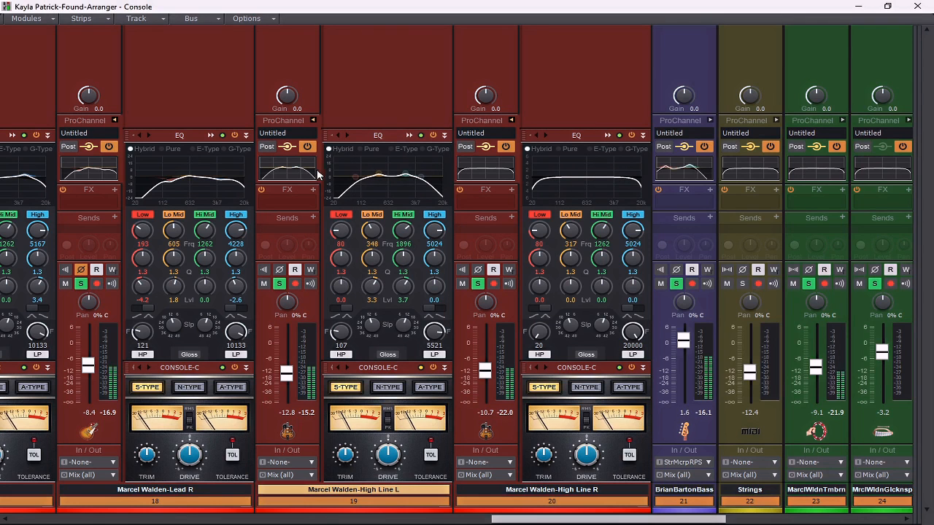
# Step: Copy High Line L's EQ to High Line R, changing high-mid to 5.0 dB at 4314 Hz, low-mid to 4.5 dB at 255 Hz, low to -4.1 dB
pyautogui.moveTo(496, 177); pyautogui.dragTo(498, 175)
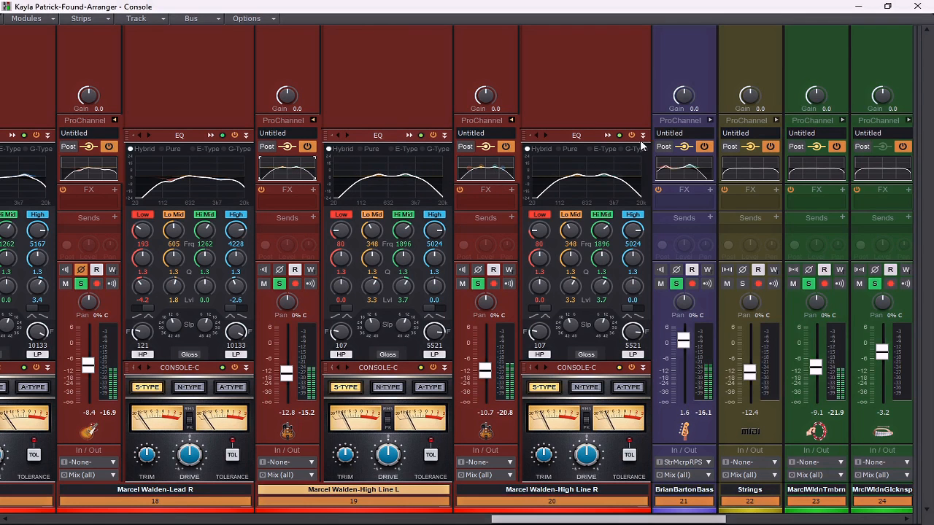
pyautogui.click(607, 136)
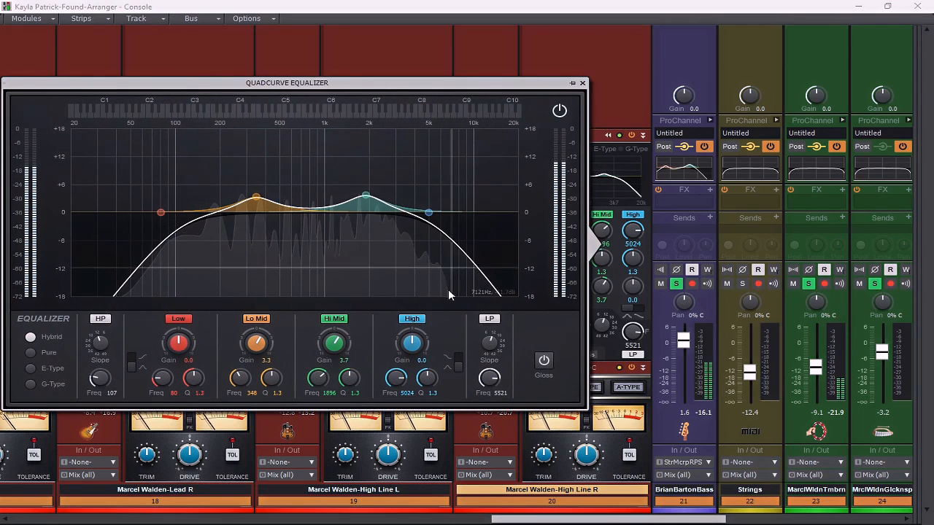
pyautogui.moveTo(365, 196); pyautogui.dragTo(418, 189)
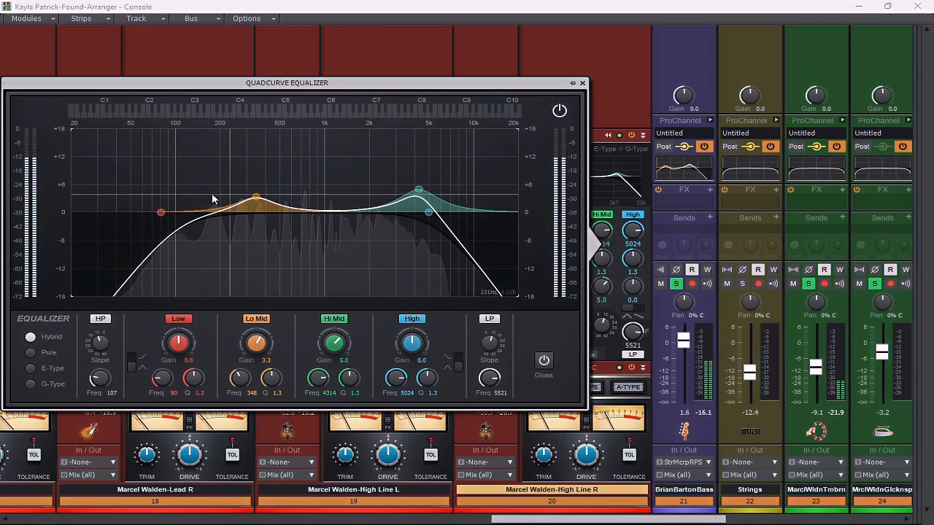
pyautogui.moveTo(248, 203); pyautogui.dragTo(228, 198)
pyautogui.moveTo(161, 212); pyautogui.dragTo(161, 231)
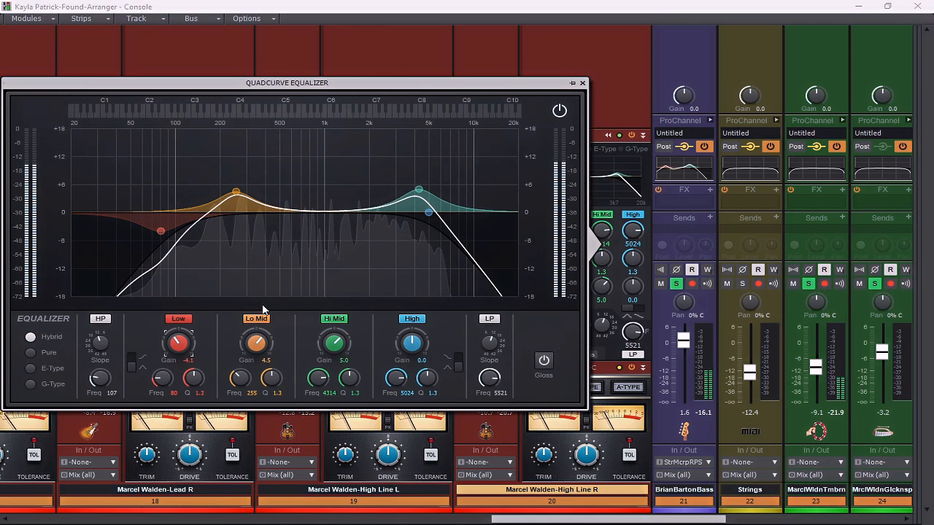
pyautogui.click(582, 83)
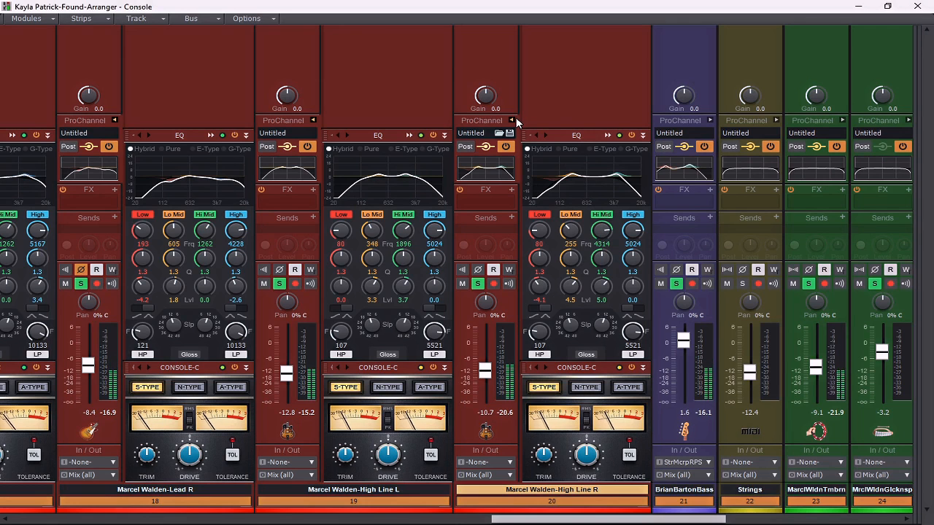
# Step: Collapse the expanded ProChannels of the high line, lead, lead delay and clean guitar tracks, and go back to the Slide Guitar track
pyautogui.click(512, 121)
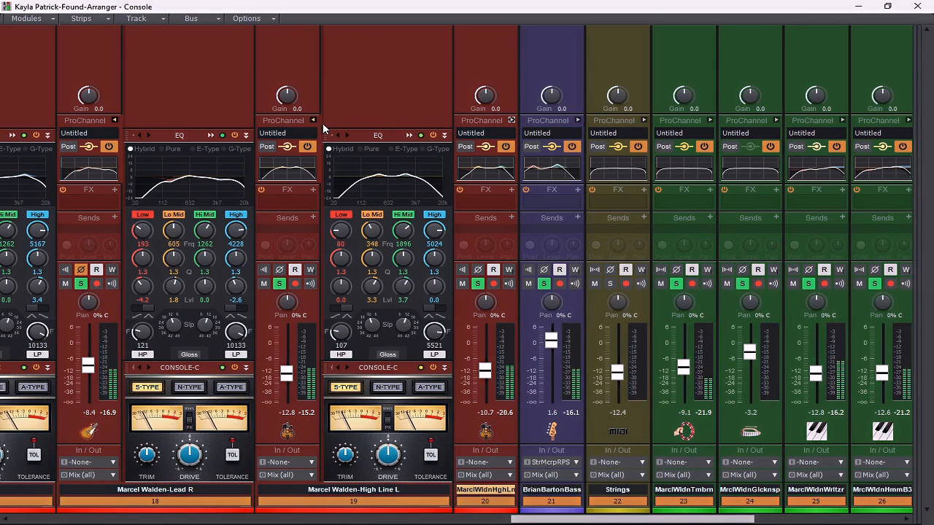
pyautogui.click(313, 121)
pyautogui.click(115, 120)
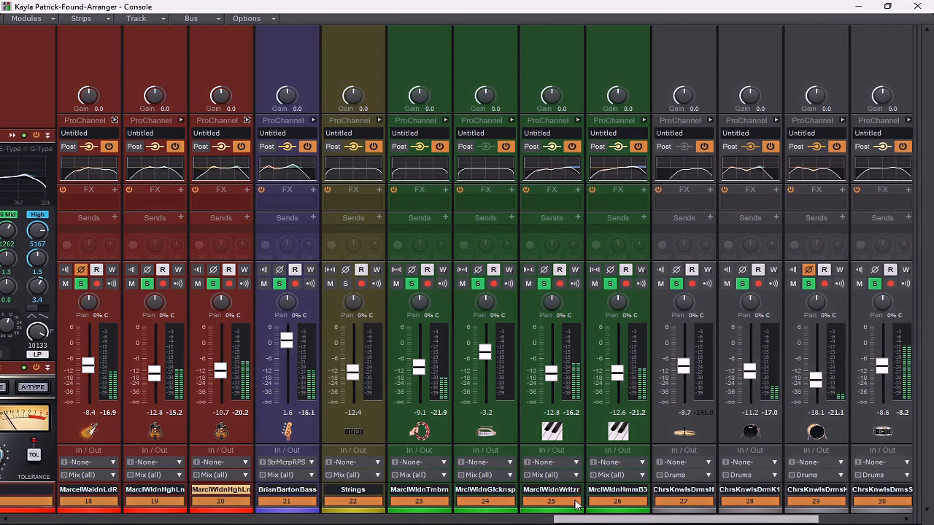
pyautogui.moveTo(589, 519); pyautogui.dragTo(422, 519)
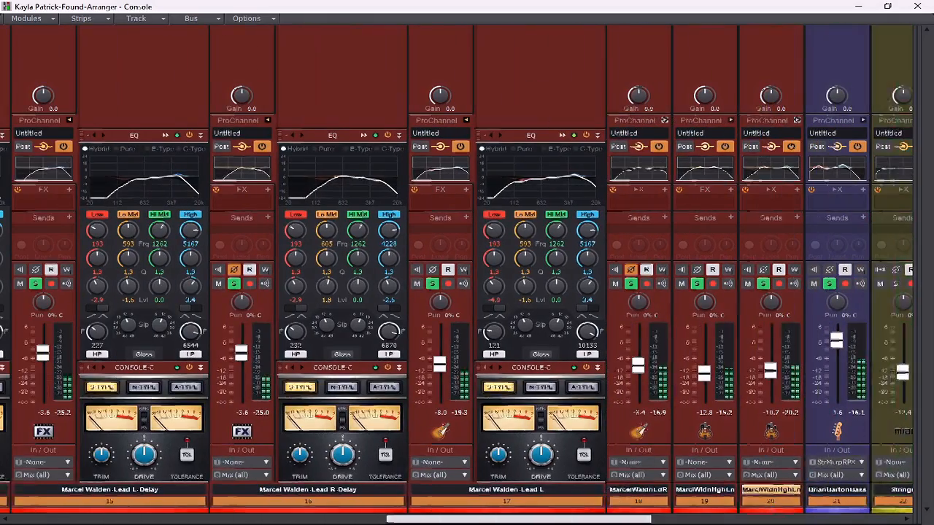
pyautogui.click(489, 121)
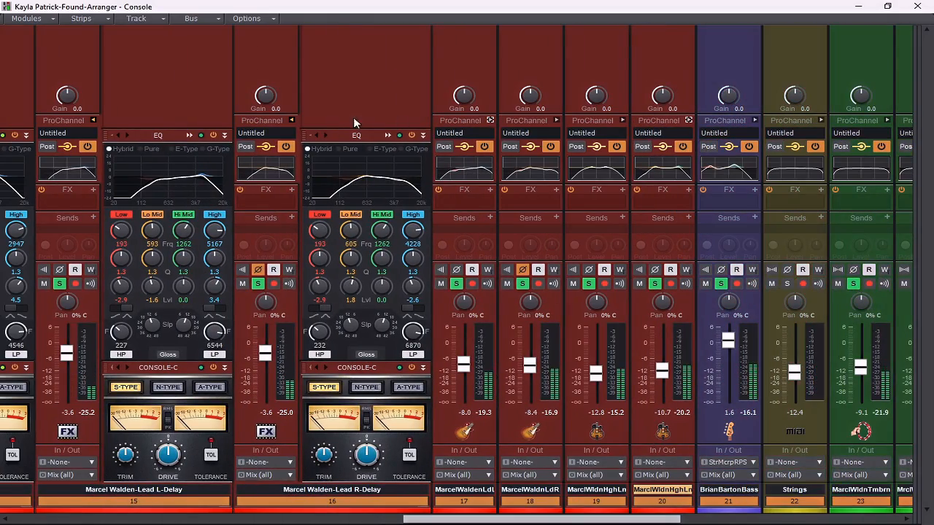
pyautogui.click(292, 121)
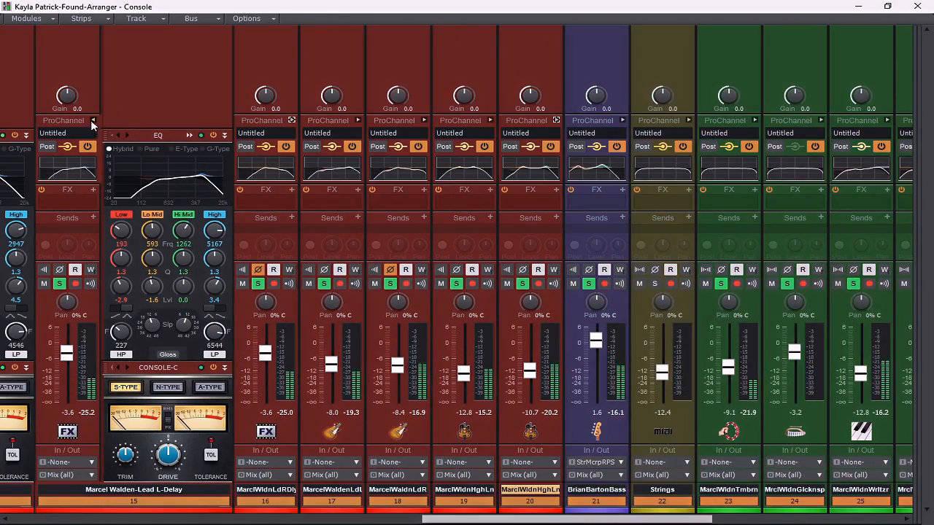
pyautogui.click(92, 120)
pyautogui.moveTo(602, 514); pyautogui.dragTo(464, 515)
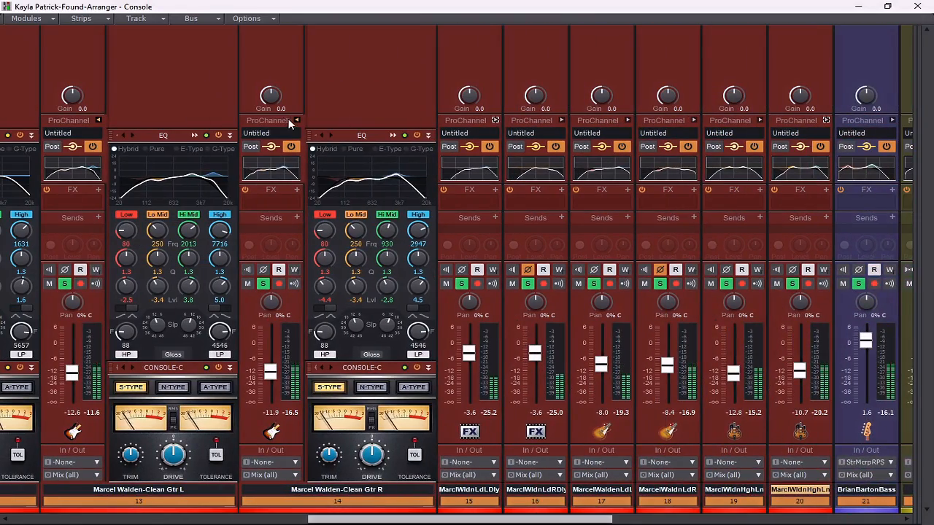
pyautogui.click(297, 121)
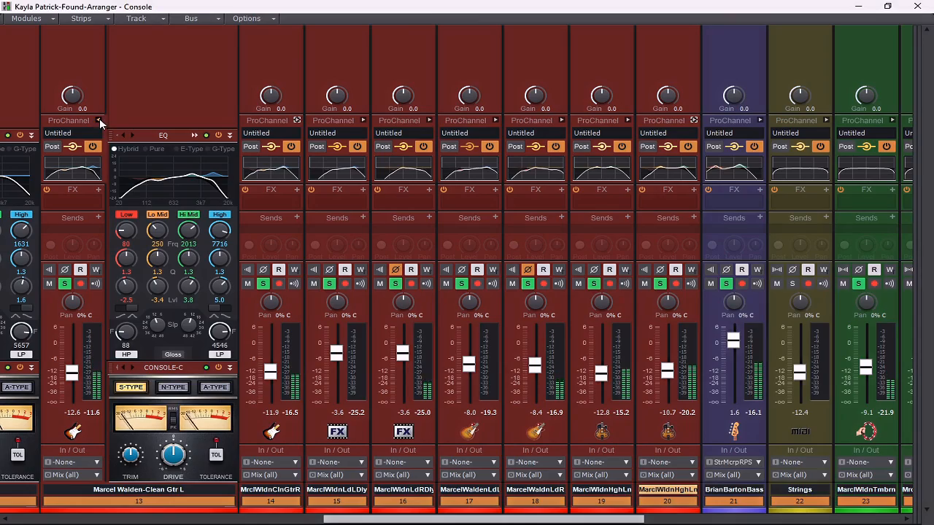
pyautogui.click(99, 121)
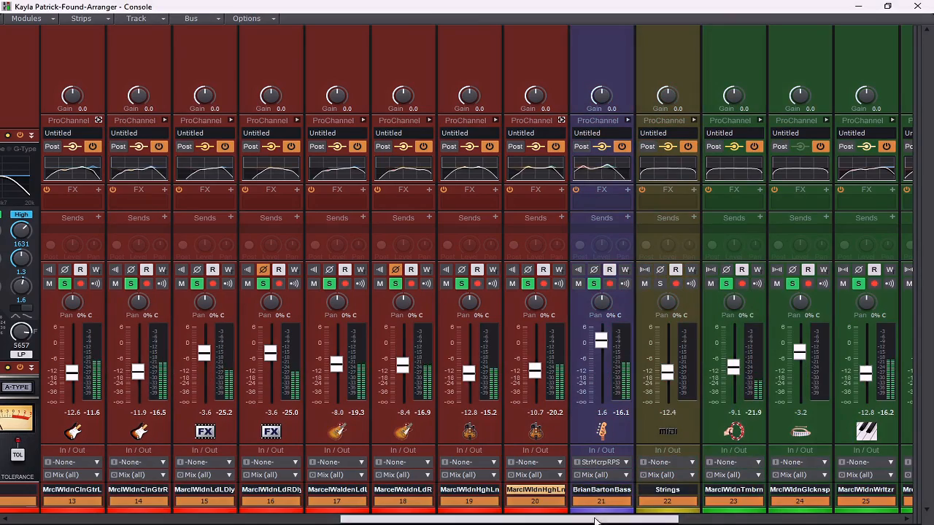
pyautogui.moveTo(600, 516); pyautogui.dragTo(334, 522)
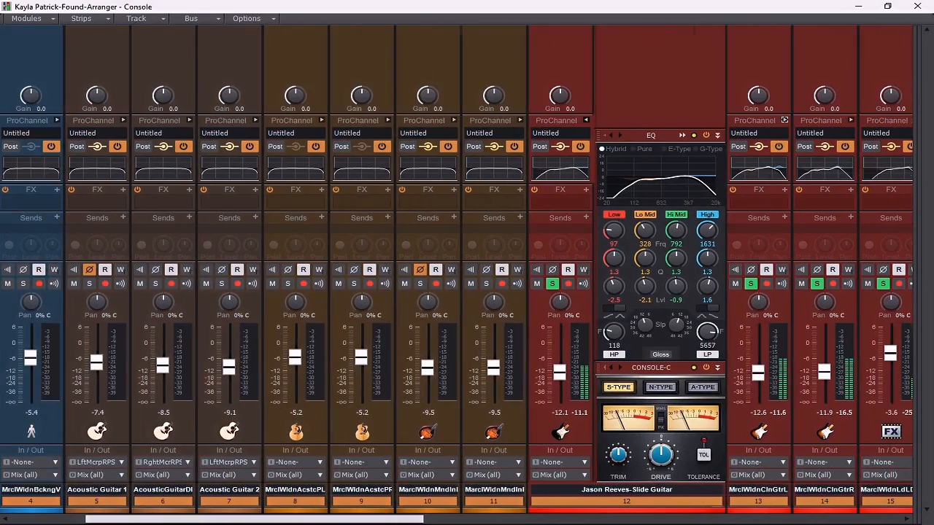
# Step: Collapse the slide guitar strip's ProChannel, then minimize the console to return to the arrangement
pyautogui.click(587, 120)
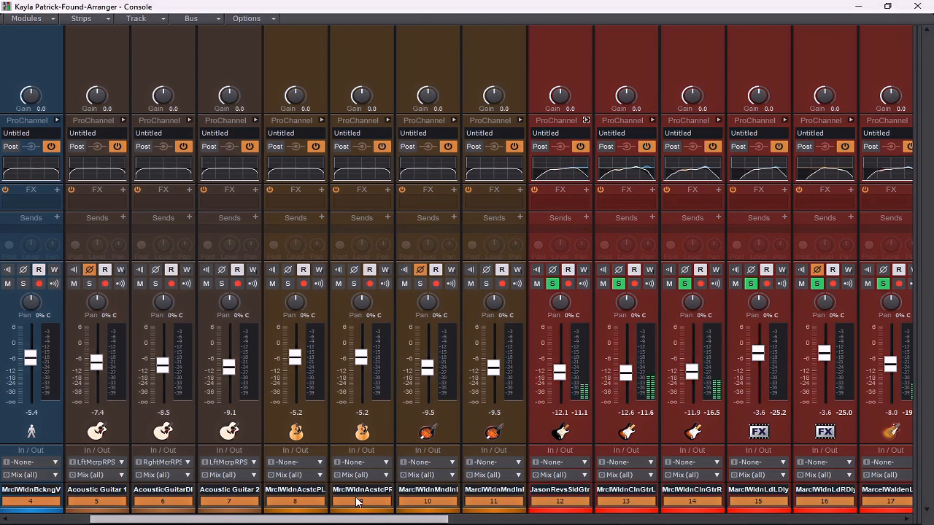
pyautogui.moveTo(360, 520); pyautogui.dragTo(683, 524)
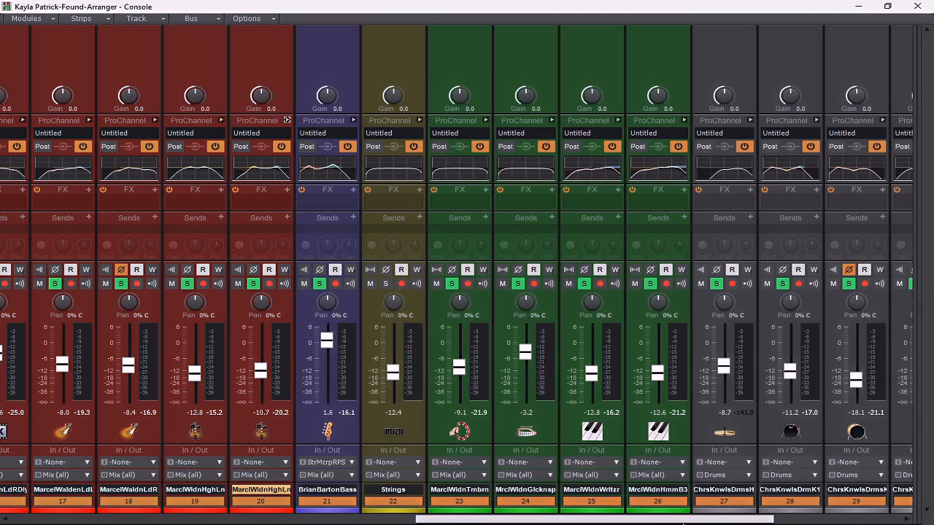
pyautogui.moveTo(684, 523); pyautogui.dragTo(684, 524)
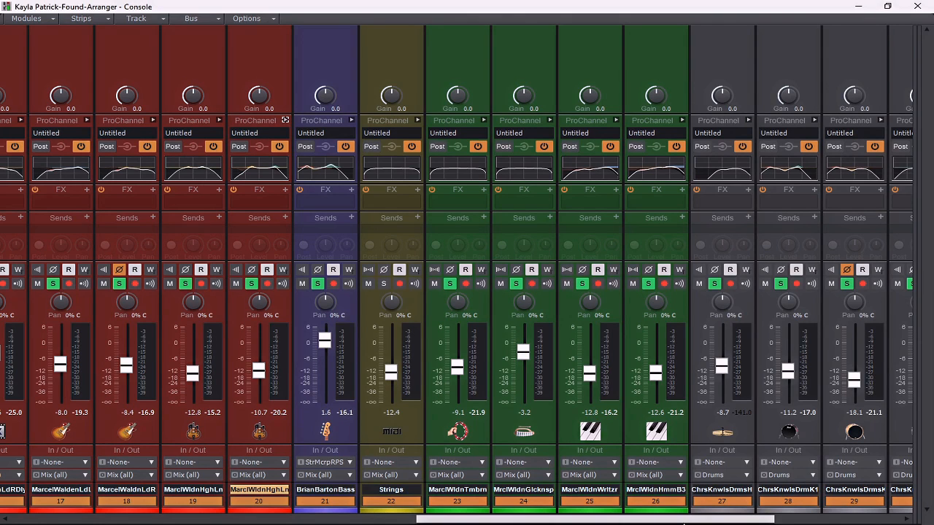
pyautogui.moveTo(684, 523); pyautogui.dragTo(691, 523)
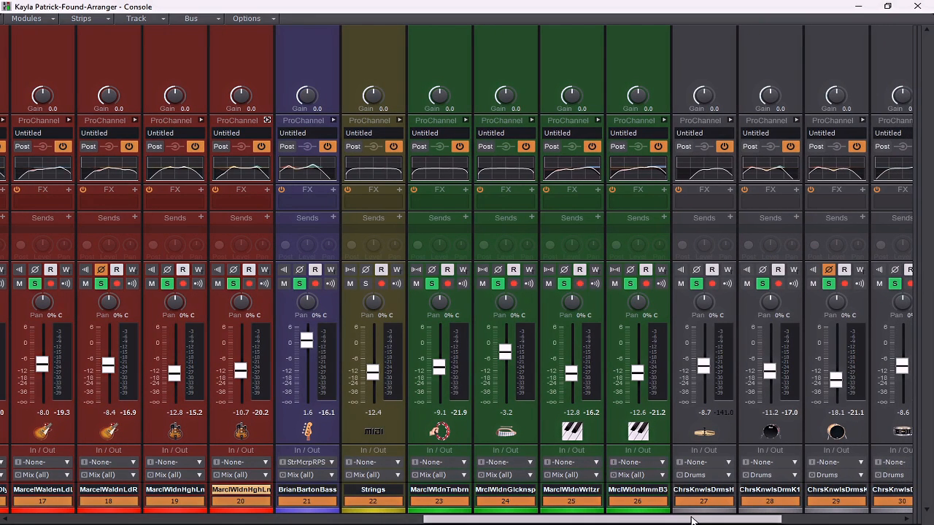
pyautogui.click(857, 9)
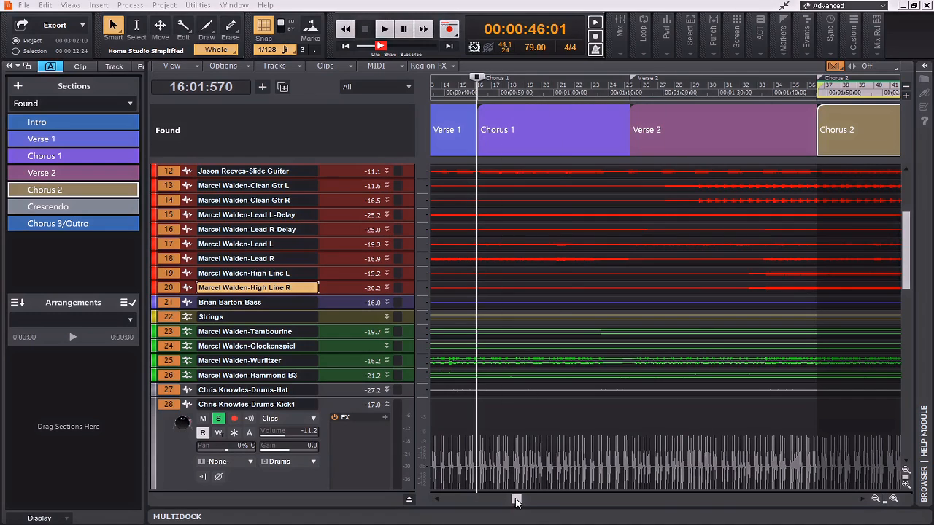
# Step: Select the arranger sections Verse 1 through Chorus 2 and start playback from just before Verse 1
pyautogui.moveTo(515, 502); pyautogui.dragTo(483, 515)
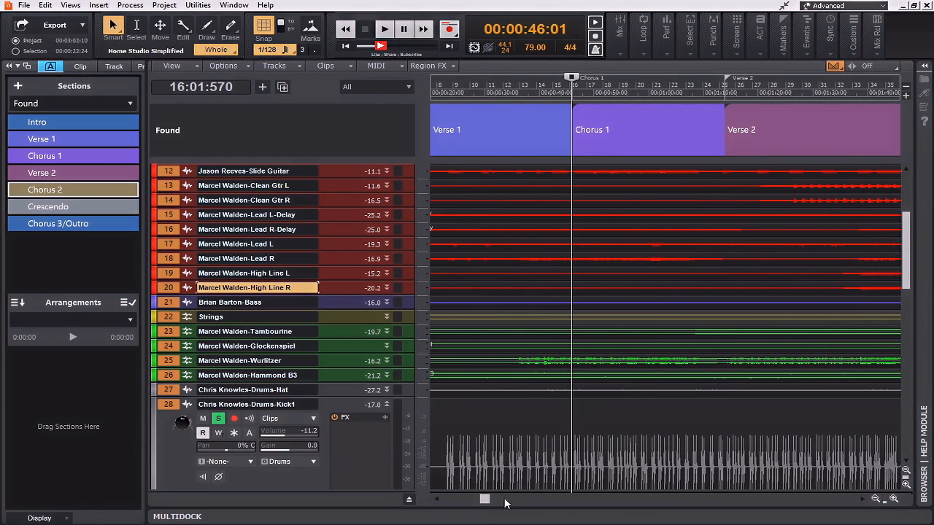
pyautogui.click(669, 131)
pyautogui.press('f')
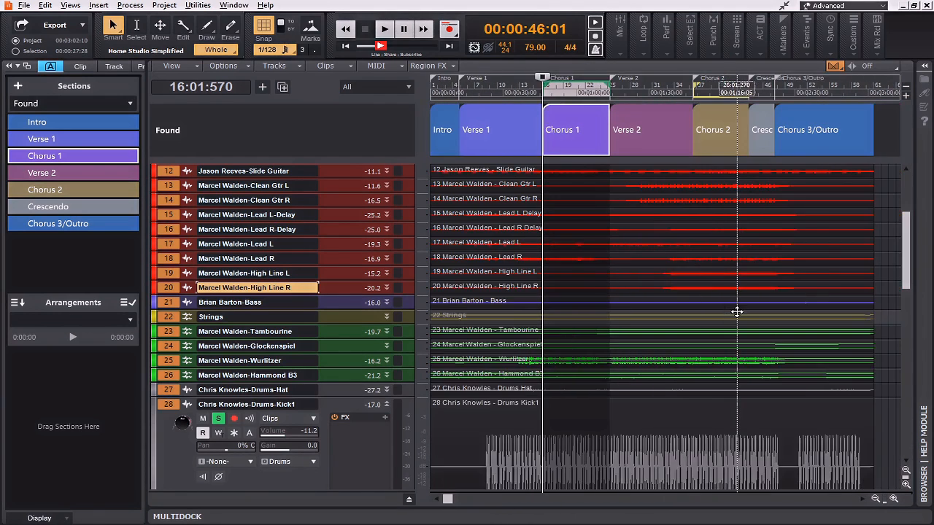
pyautogui.click(504, 122)
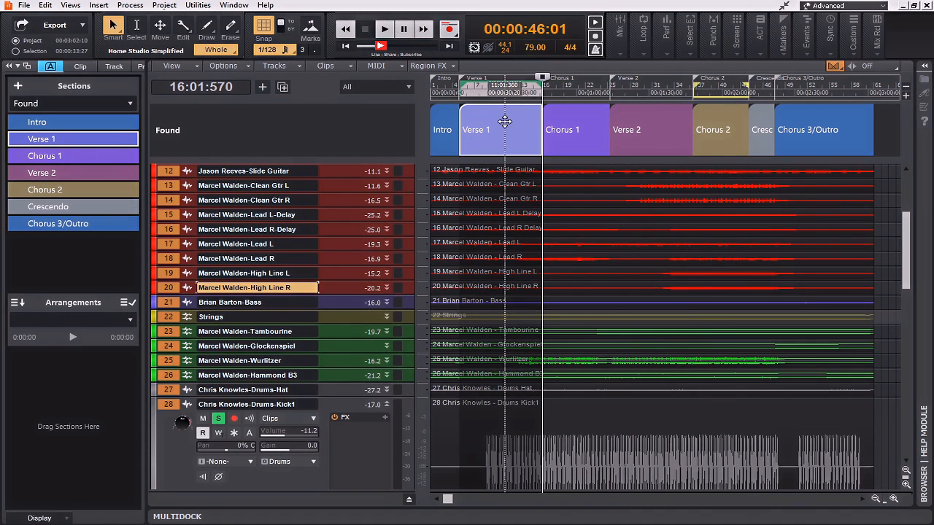
pyautogui.keyDown('shift'); pyautogui.click(719, 119); pyautogui.keyUp('shift')
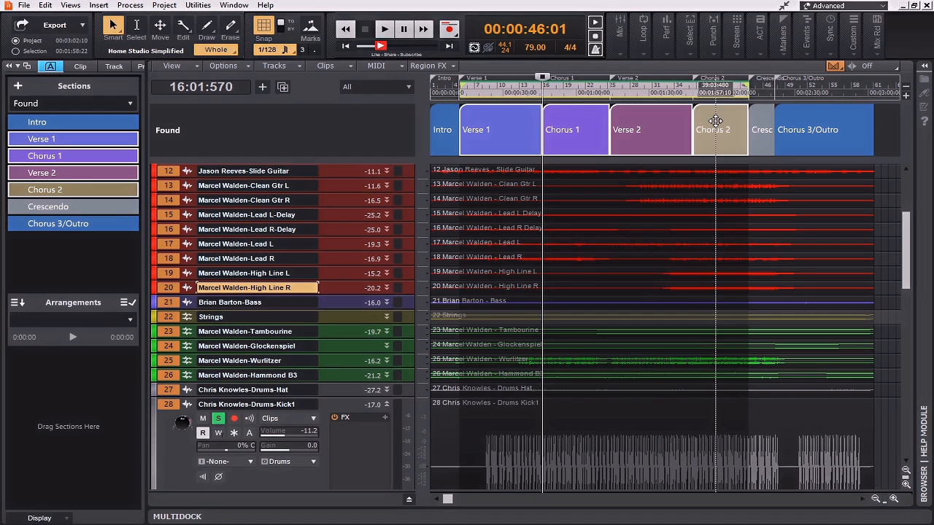
pyautogui.click(458, 94)
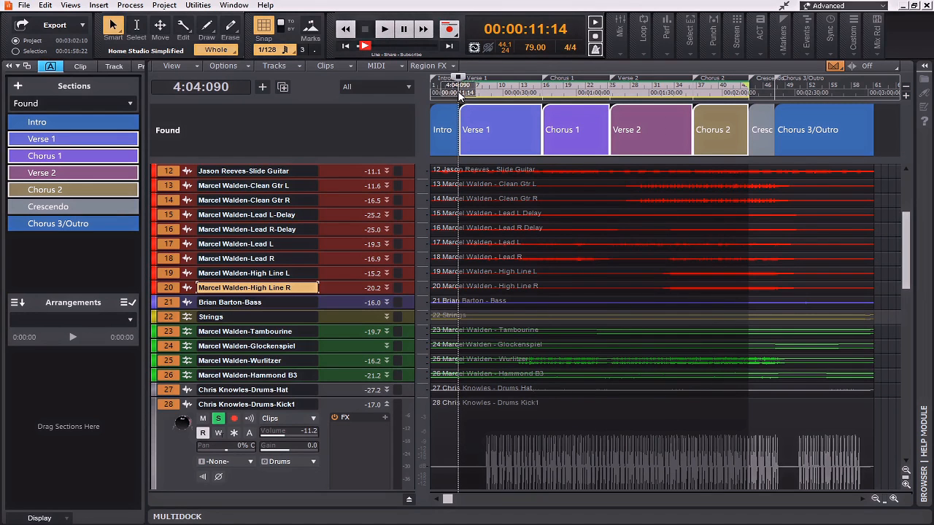
pyautogui.press('space')
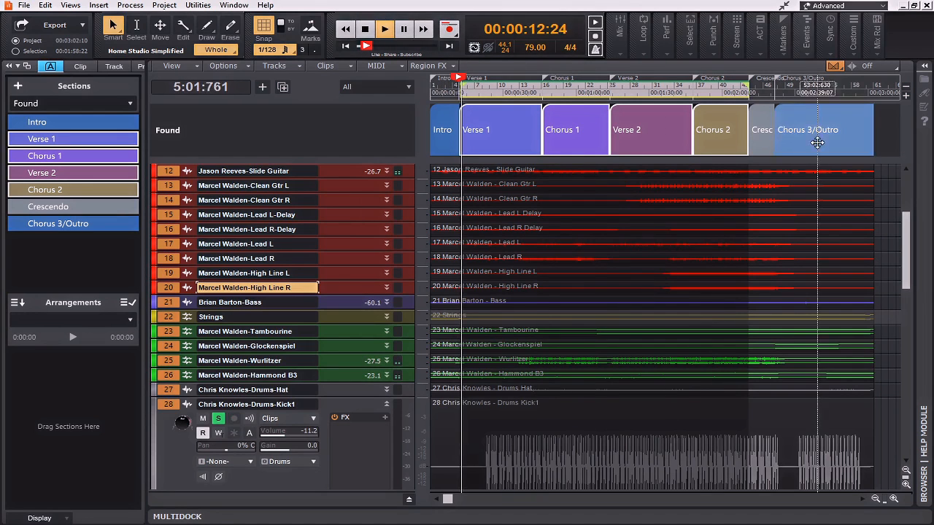
# Step: Reopen the console and solo the Acoustic Guitar 1 and Acoustic Guitar-DI tracks
pyautogui.hotkey('alt', '2')
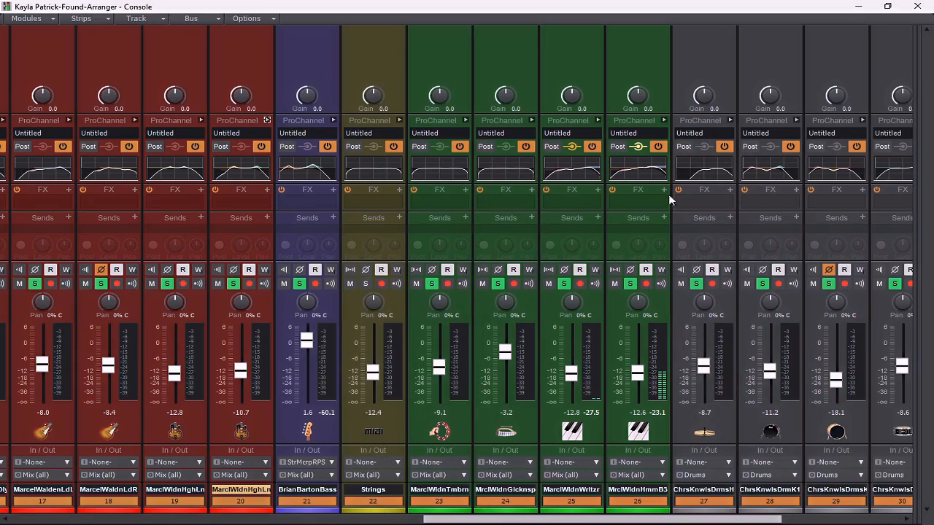
pyautogui.moveTo(423, 520); pyautogui.dragTo(29, 520)
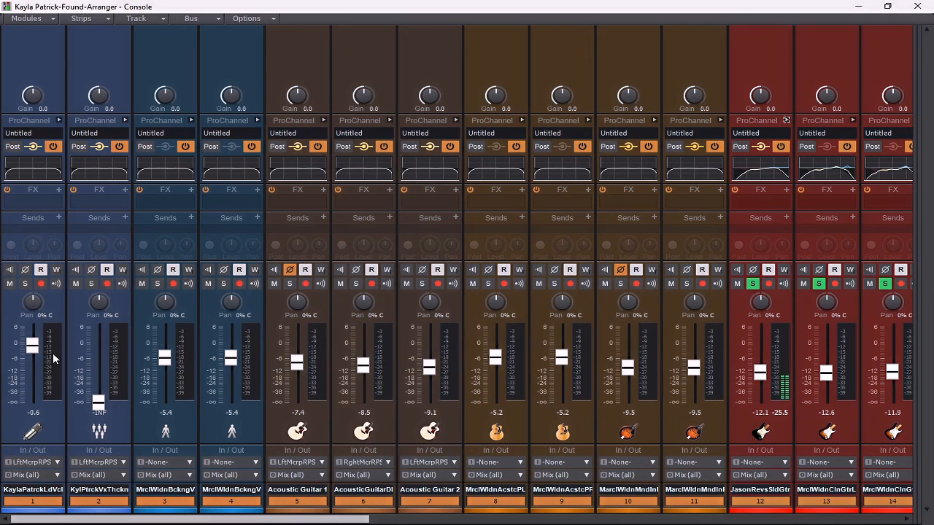
pyautogui.click(289, 284)
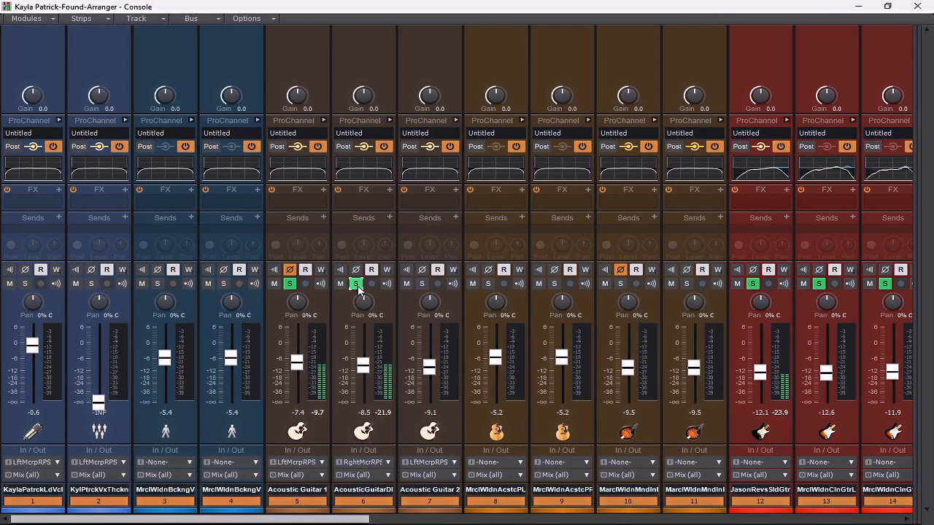
# Step: Open Acoustic Guitar 1's QuadCurve Equalizer, set its high-pass to 72 Hz and cut Lo Mid by 3.8 dB at 258 Hz
pyautogui.click(324, 121)
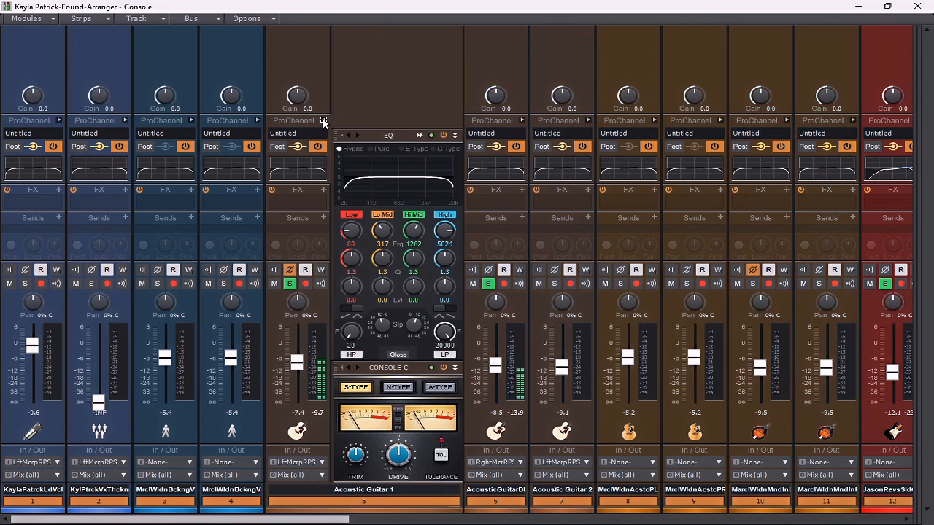
pyautogui.click(421, 135)
pyautogui.click(421, 136)
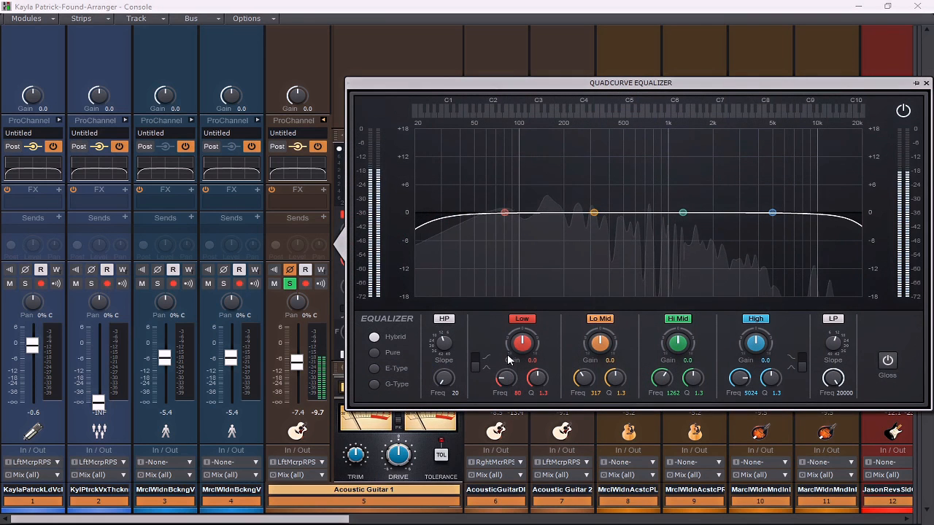
pyautogui.moveTo(449, 378); pyautogui.dragTo(448, 347)
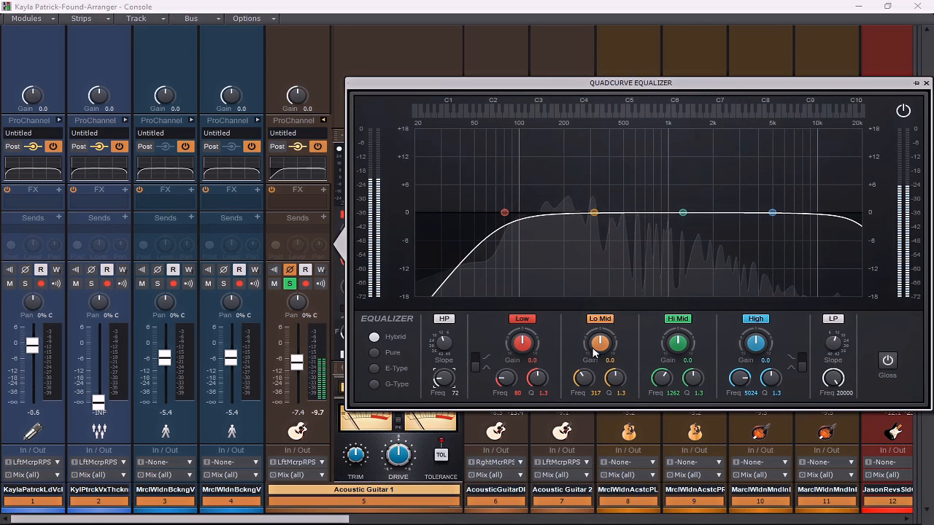
pyautogui.moveTo(594, 212); pyautogui.dragTo(580, 230)
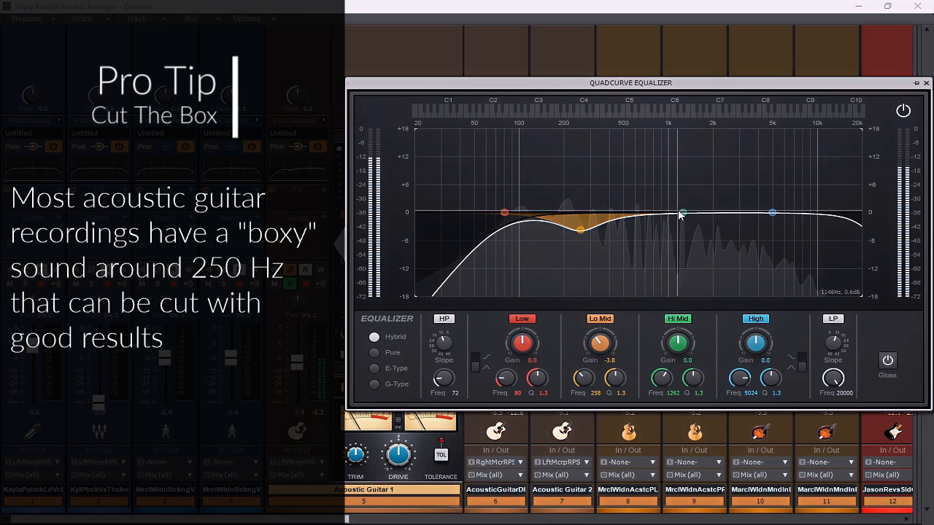
# Step: Set Acoustic Guitar 1's EQ to Hi Mid -2.7 dB at 1335 Hz, High +1.3 dB at 2034 Hz and low-pass 8974 Hz
pyautogui.moveTo(681, 201)
pyautogui.mouseDown()
pyautogui.moveTo(672, 174)
pyautogui.moveTo(744, 179)
pyautogui.moveTo(662, 183)
pyautogui.moveTo(687, 216)
pyautogui.mouseUp()
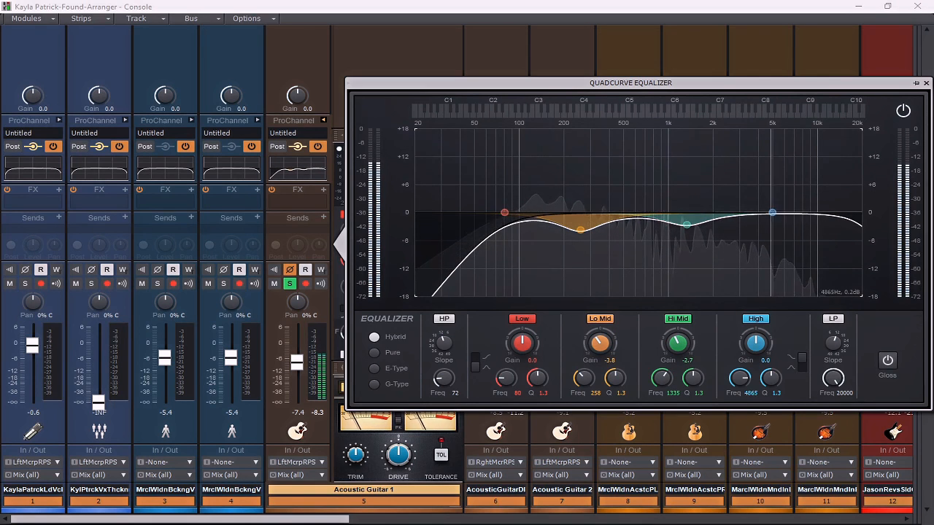
pyautogui.moveTo(771, 212); pyautogui.dragTo(713, 207)
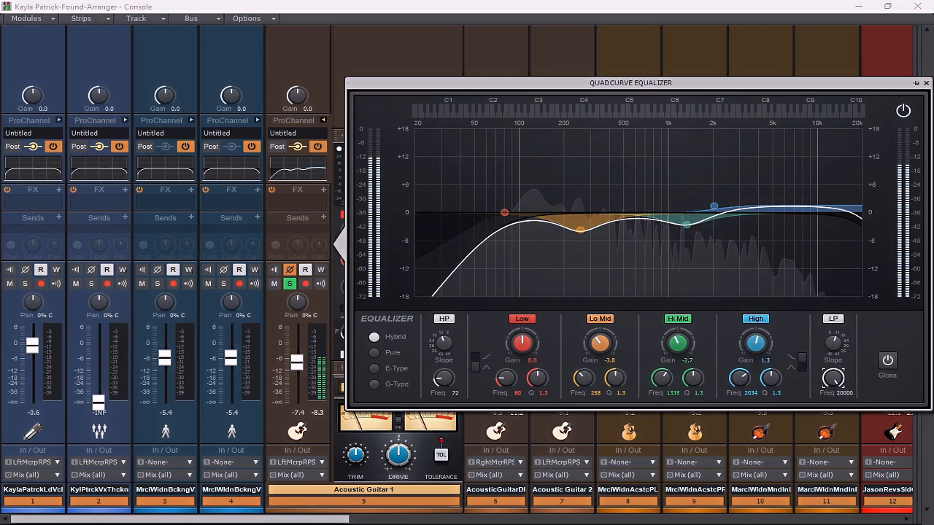
pyautogui.moveTo(833, 377); pyautogui.dragTo(824, 381)
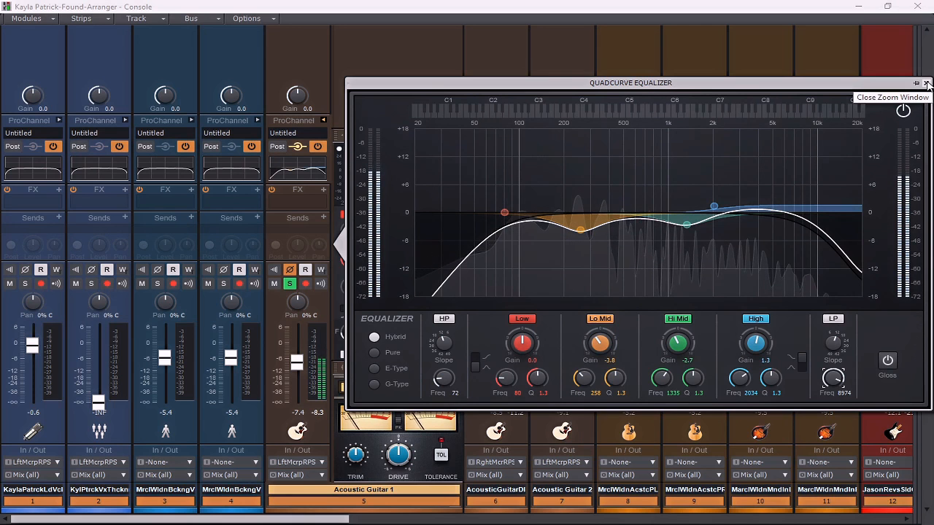
# Step: Copy Acoustic Guitar 1's EQ settings to Acoustic Guitar-DI and open that track's QuadCurve Equalizer
pyautogui.click(926, 84)
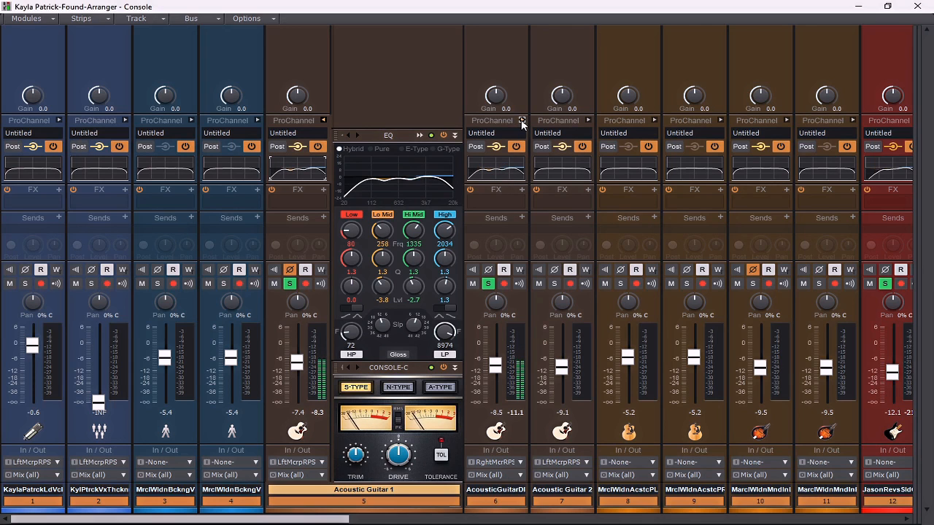
pyautogui.click(521, 121)
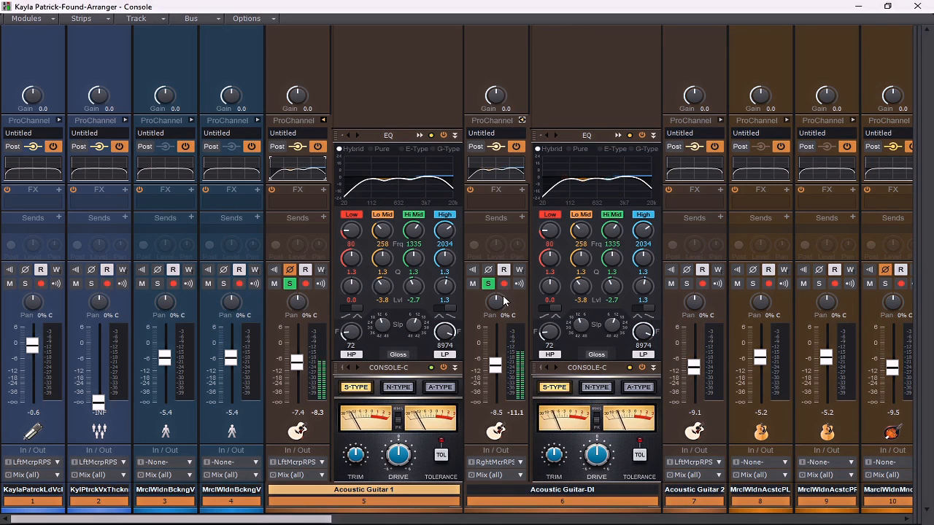
pyautogui.click(617, 137)
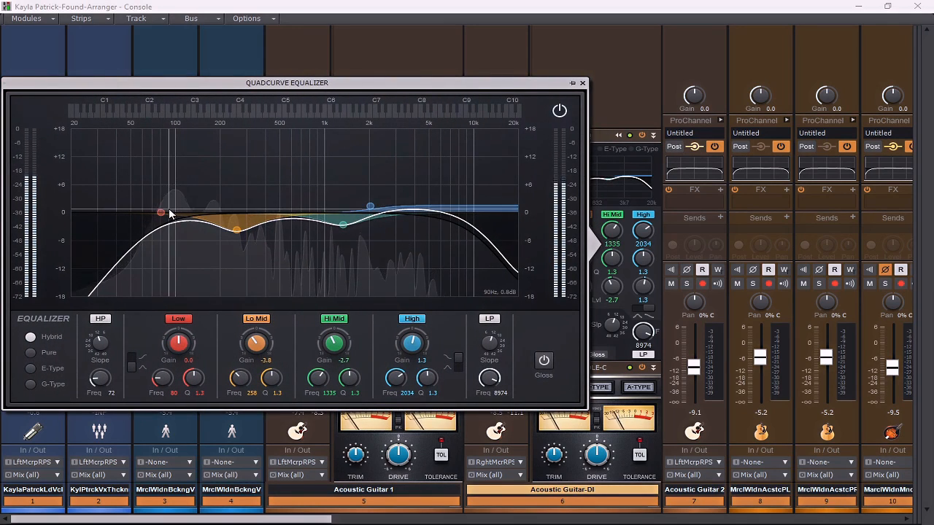
# Step: Set Acoustic Guitar-DI's EQ to high-pass 99 Hz, Low -2.2 dB at 96 Hz, Hi Mid +0.3 dB at 921 Hz, High +3.1 dB at 1648 Hz
pyautogui.moveTo(161, 212)
pyautogui.mouseDown()
pyautogui.moveTo(168, 167)
pyautogui.moveTo(172, 222)
pyautogui.mouseUp()
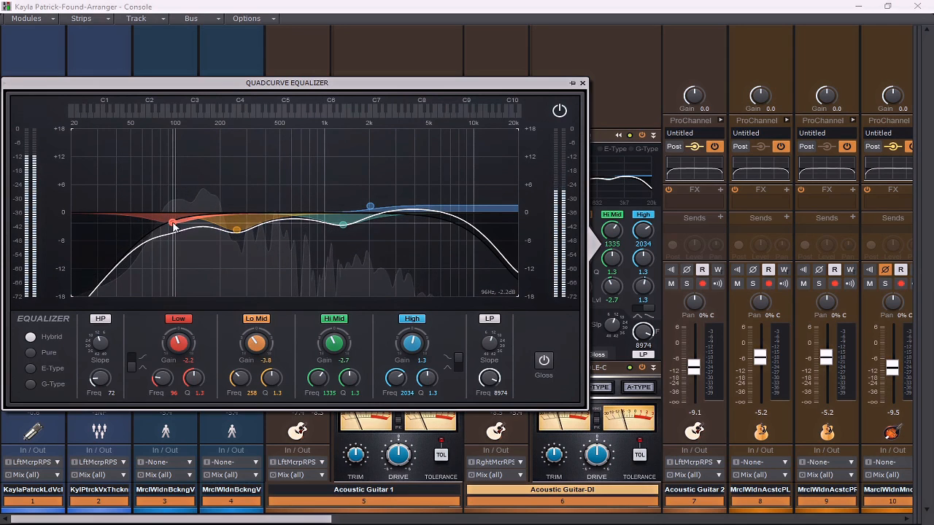
pyautogui.moveTo(100, 380); pyautogui.dragTo(100, 379)
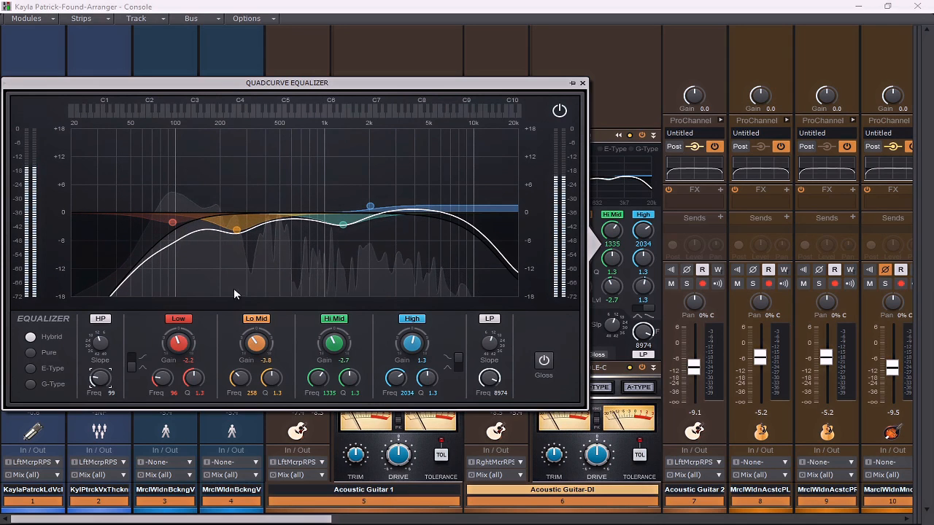
pyautogui.moveTo(343, 224); pyautogui.dragTo(357, 198)
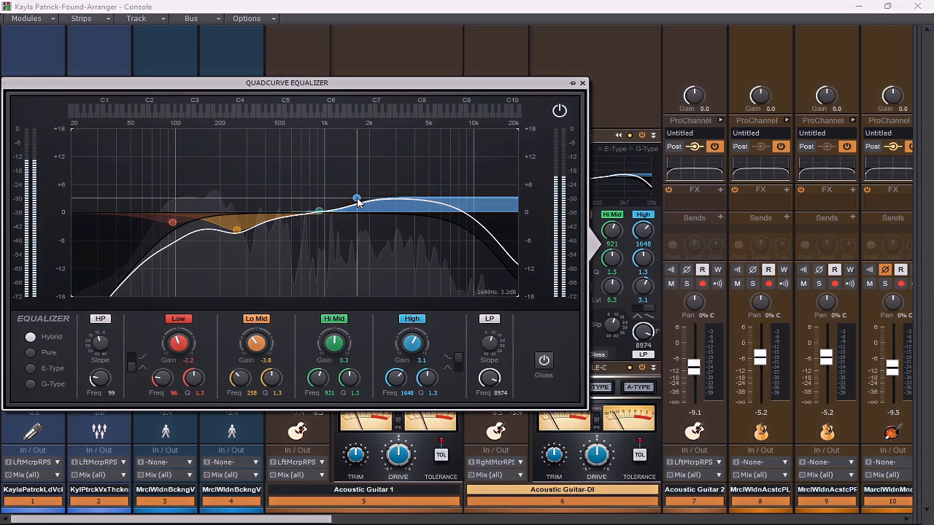
pyautogui.click(582, 83)
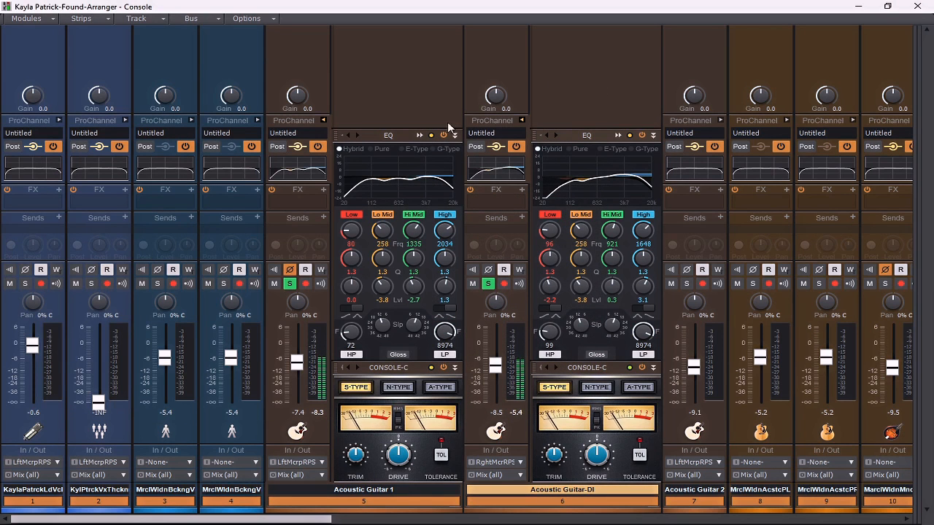
# Step: Collapse the ProChannels of Acoustic Guitar 1 and Acoustic Guitar-DI, and solo Acoustic Guitar 2
pyautogui.click(323, 120)
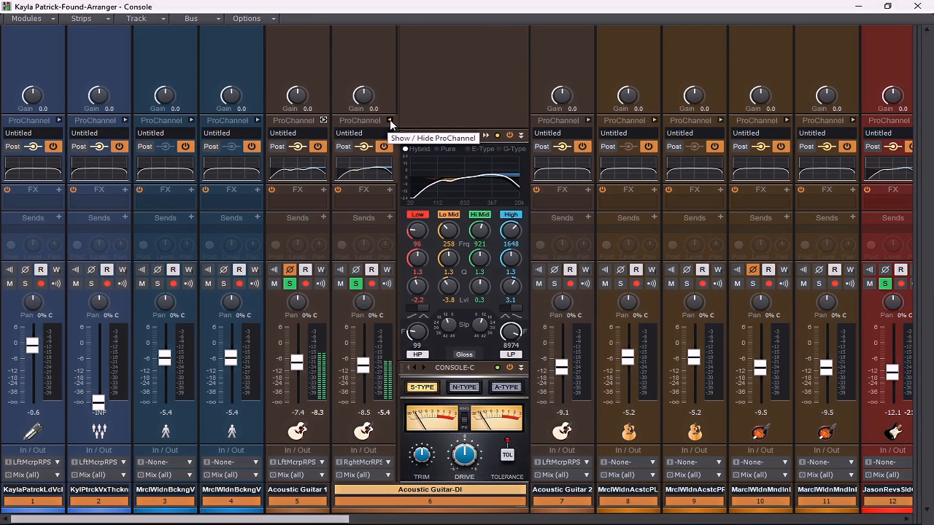
pyautogui.click(554, 284)
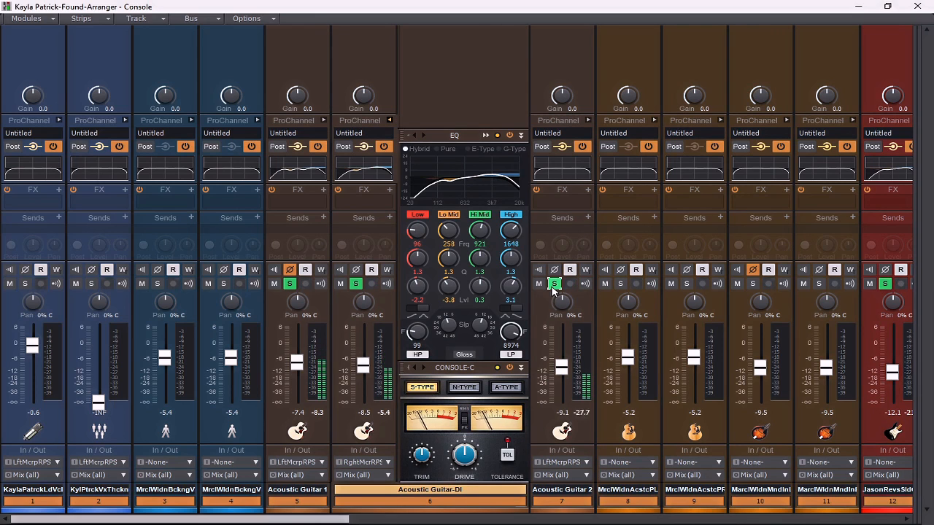
pyautogui.click(390, 121)
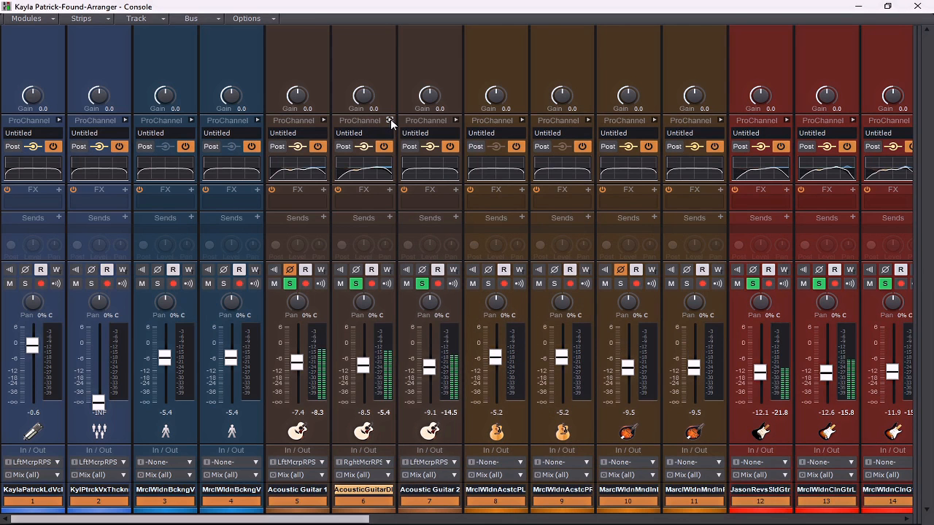
# Step: Set Acoustic Guitar 2's EQ to high-pass 143 Hz, Lo Mid -4.1 dB at 490 Hz, Hi Mid +6.3 dB at 2536 Hz, low-pass 8548 Hz
pyautogui.click(455, 121)
pyautogui.click(552, 136)
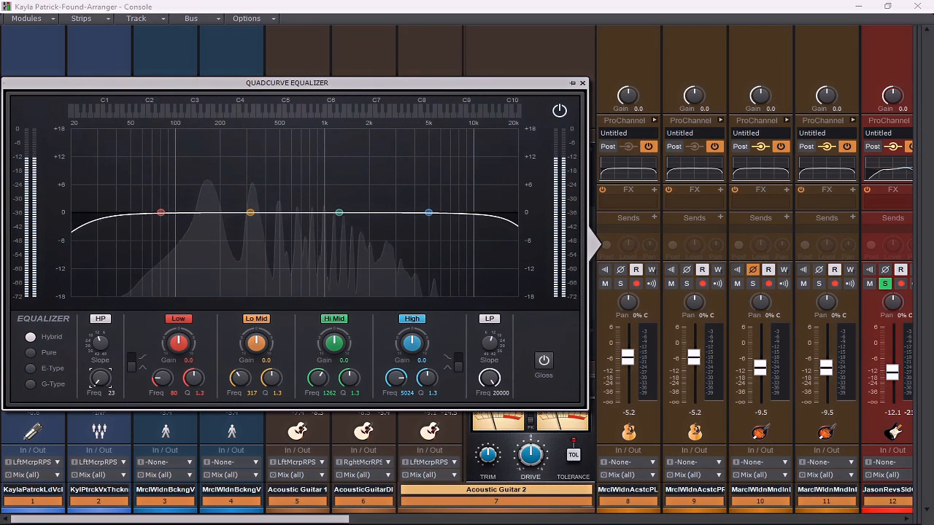
pyautogui.moveTo(101, 382); pyautogui.dragTo(101, 357)
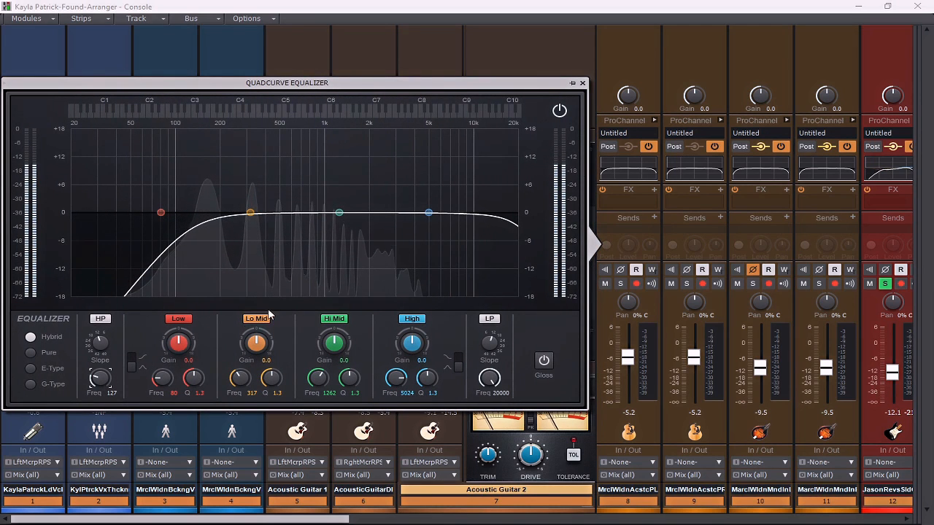
pyautogui.moveTo(339, 213); pyautogui.dragTo(384, 182)
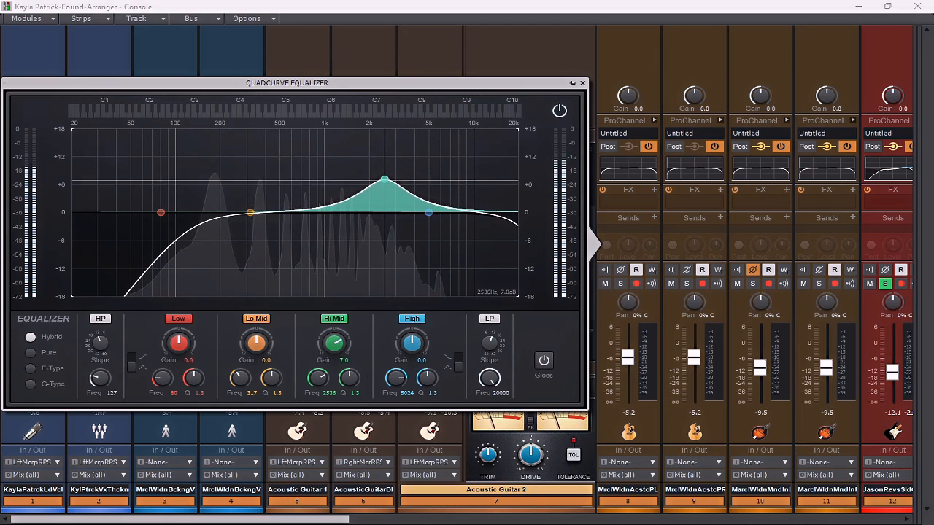
pyautogui.moveTo(249, 213); pyautogui.dragTo(278, 230)
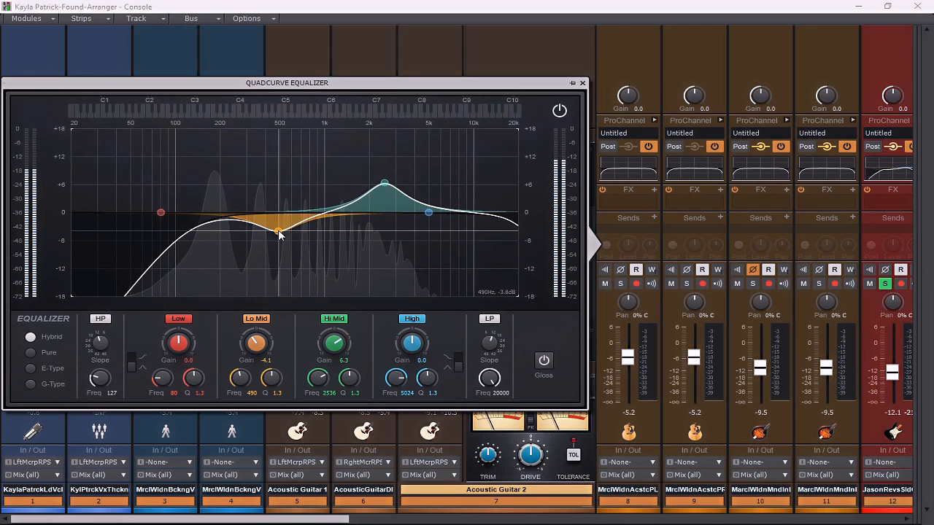
pyautogui.moveTo(100, 378); pyautogui.dragTo(100, 373)
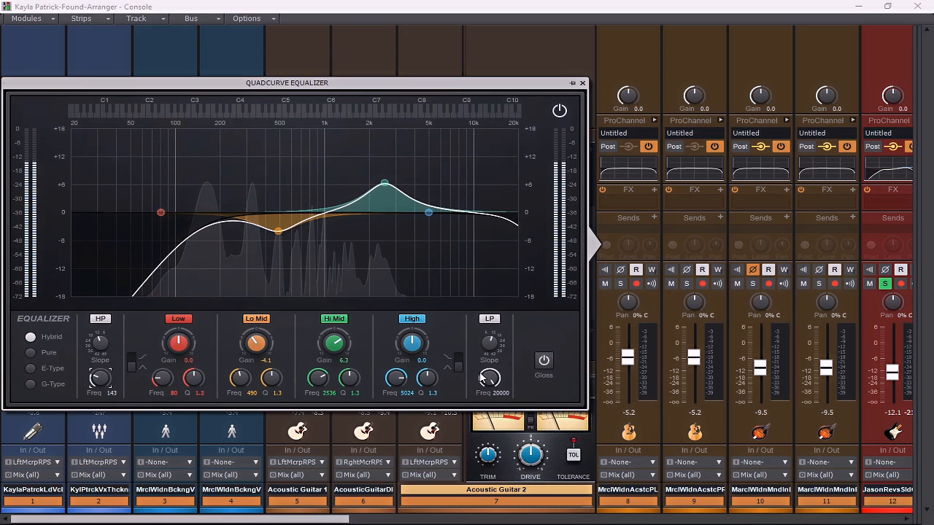
pyautogui.moveTo(489, 378); pyautogui.dragTo(489, 396)
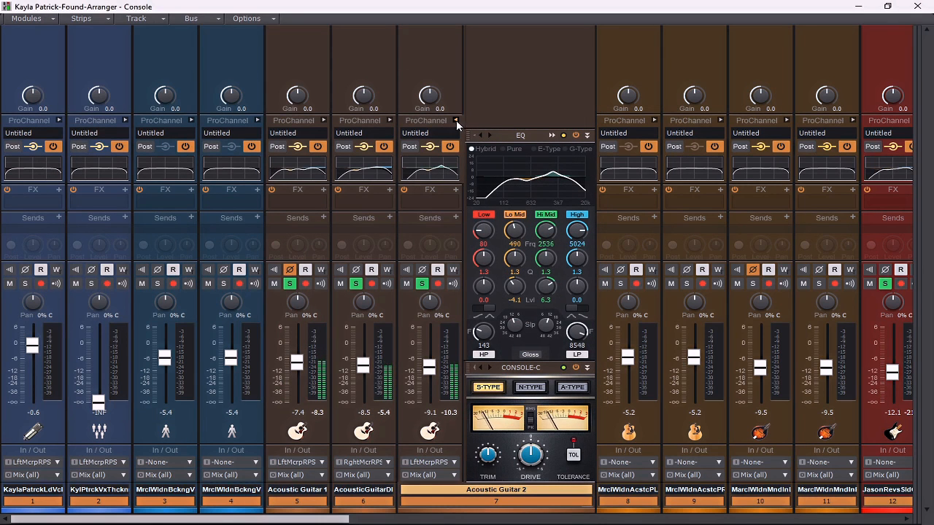
pyautogui.click(456, 120)
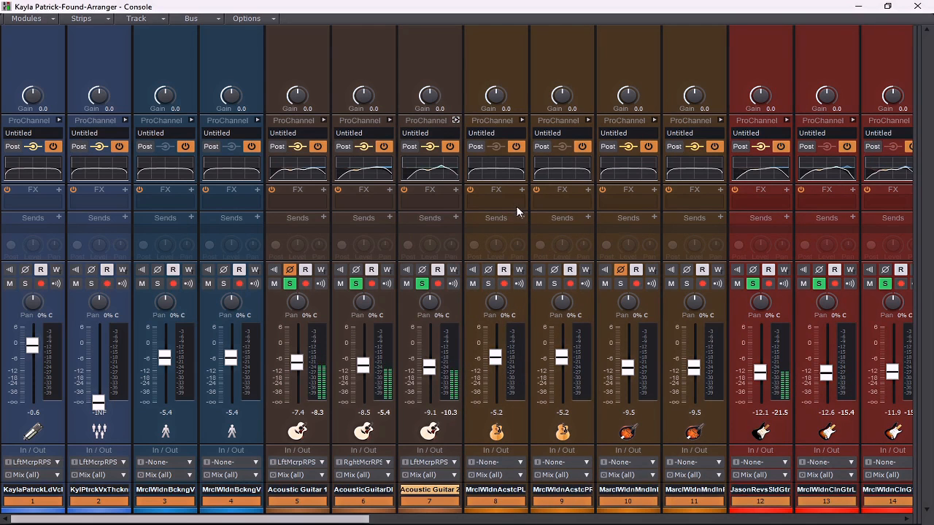
# Step: Solo the two acoustic picking and two mandolin tracks, and open Mandolin L's QuadCurve Equalizer
pyautogui.click(488, 285)
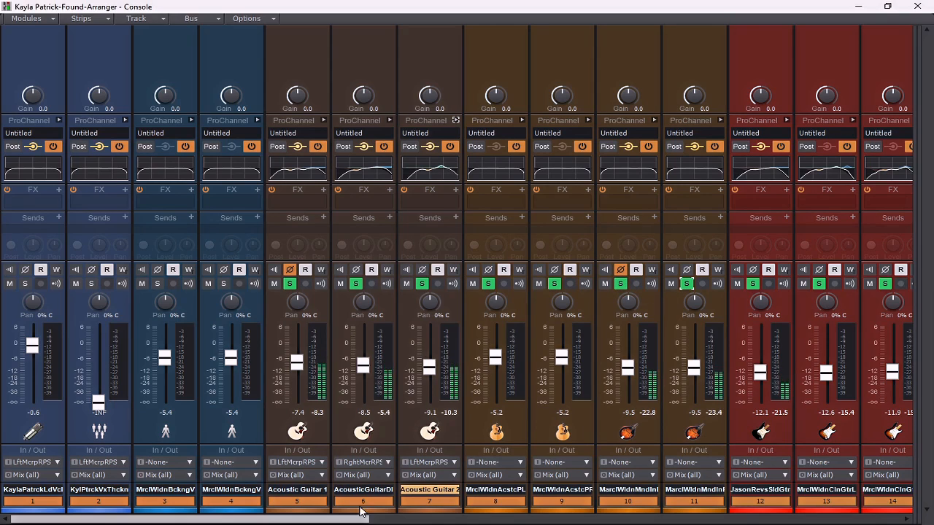
pyautogui.moveTo(361, 513); pyautogui.dragTo(456, 512)
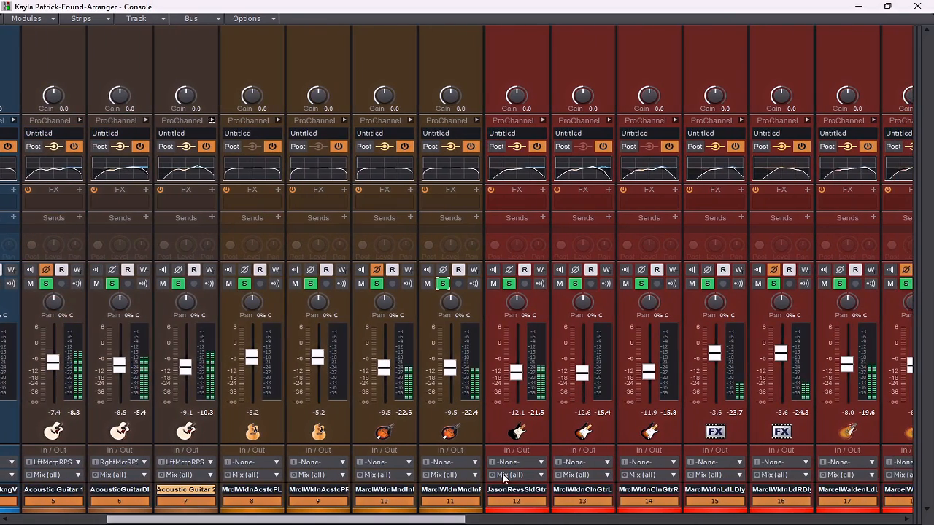
pyautogui.click(410, 121)
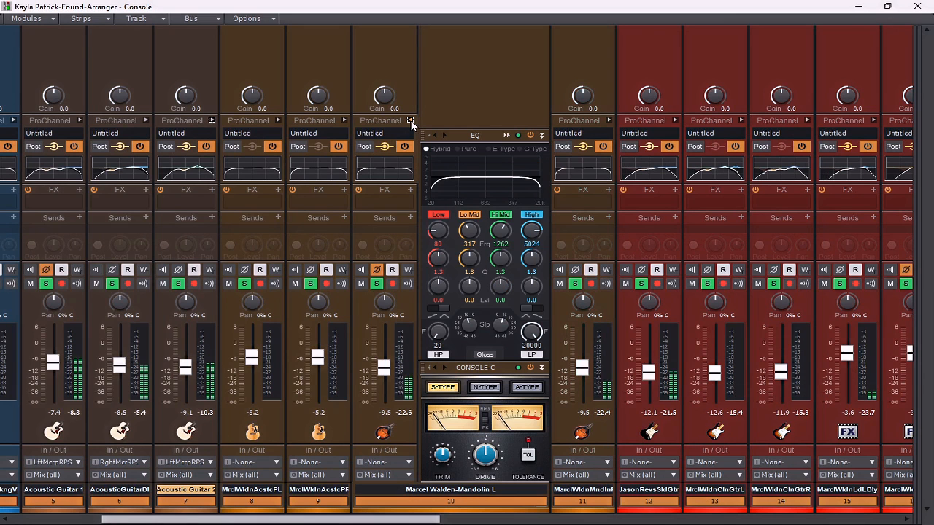
pyautogui.click(507, 135)
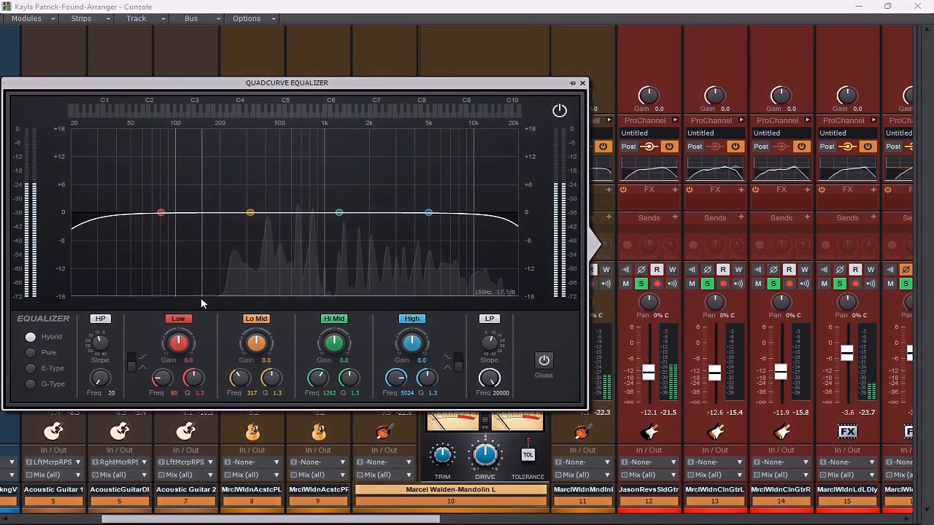
# Step: Set Mandolin L's EQ to high-pass 244 Hz, Hi Mid +4.3 dB at 959 Hz with Q 1.1, High +1.7 dB at 5014 Hz, low-pass 10133 Hz
pyautogui.moveTo(100, 378); pyautogui.dragTo(100, 350)
pyautogui.moveTo(339, 212); pyautogui.dragTo(322, 191)
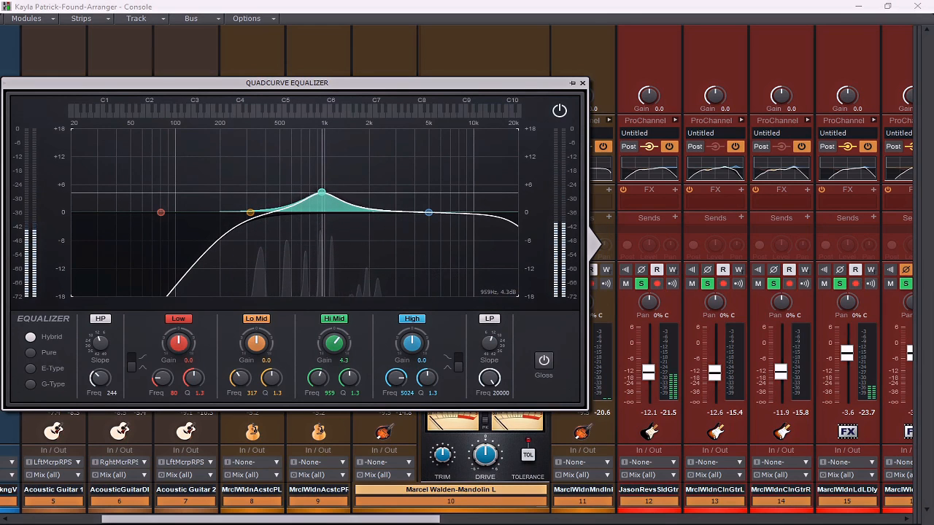
pyautogui.moveTo(354, 377); pyautogui.dragTo(354, 383)
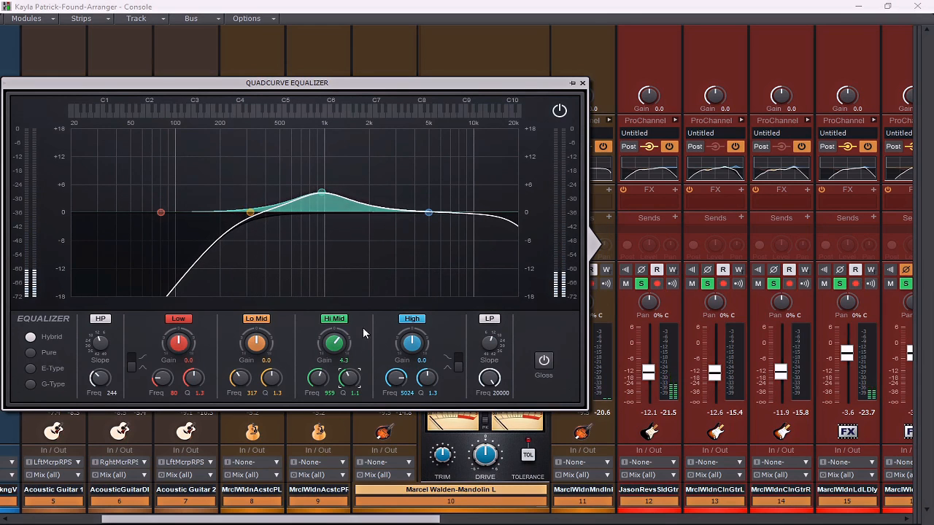
pyautogui.moveTo(429, 213); pyautogui.dragTo(429, 208)
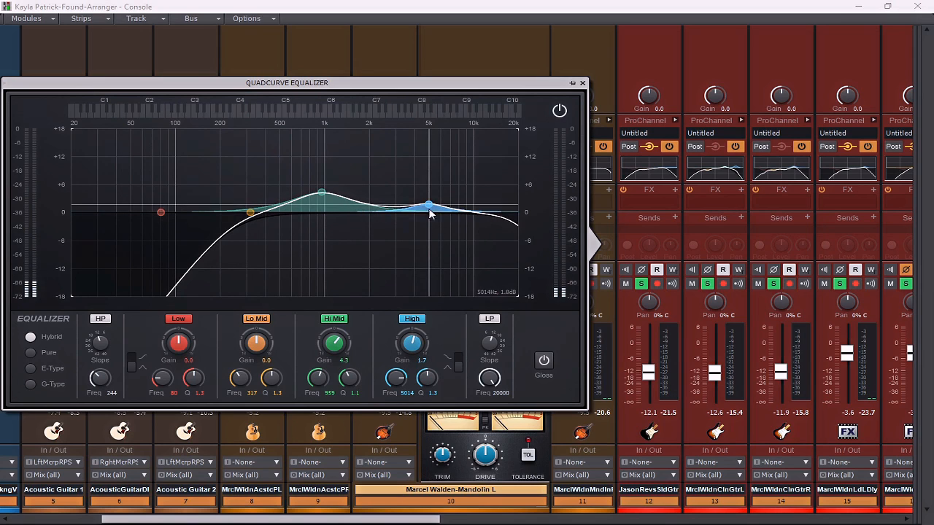
pyautogui.moveTo(490, 378); pyautogui.dragTo(489, 386)
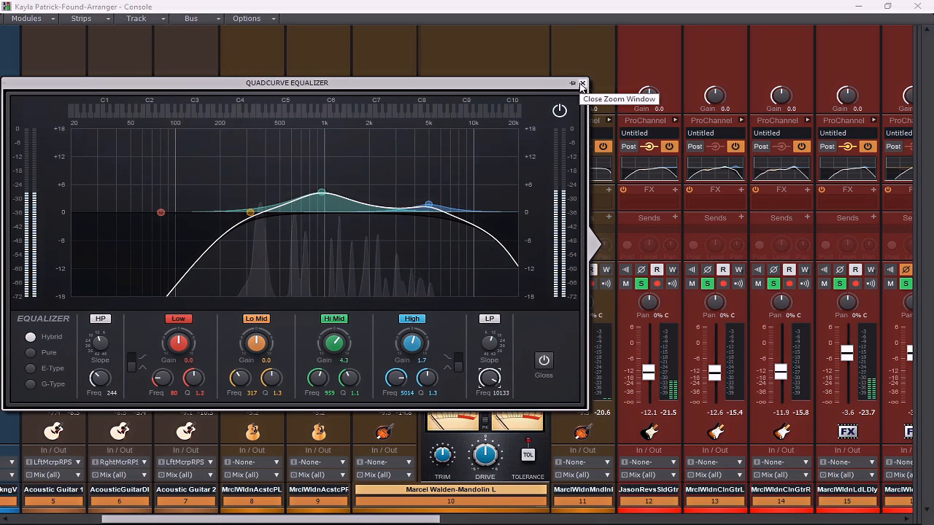
pyautogui.click(581, 85)
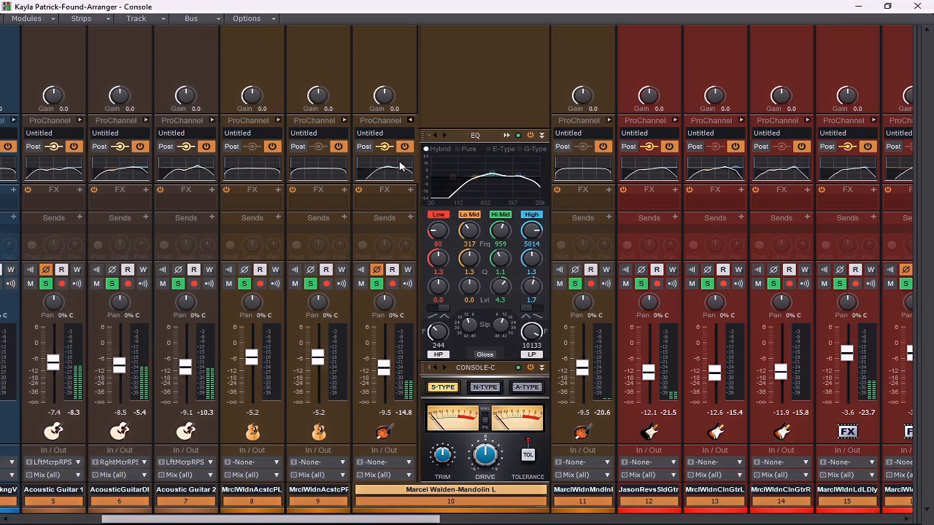
# Step: Copy Mandolin L's EQ settings to Mandolin R and set its Hi Mid to +5.3 dB at 397 Hz and High to +3.1 dB at 4021 Hz
pyautogui.click(609, 119)
pyautogui.click(702, 135)
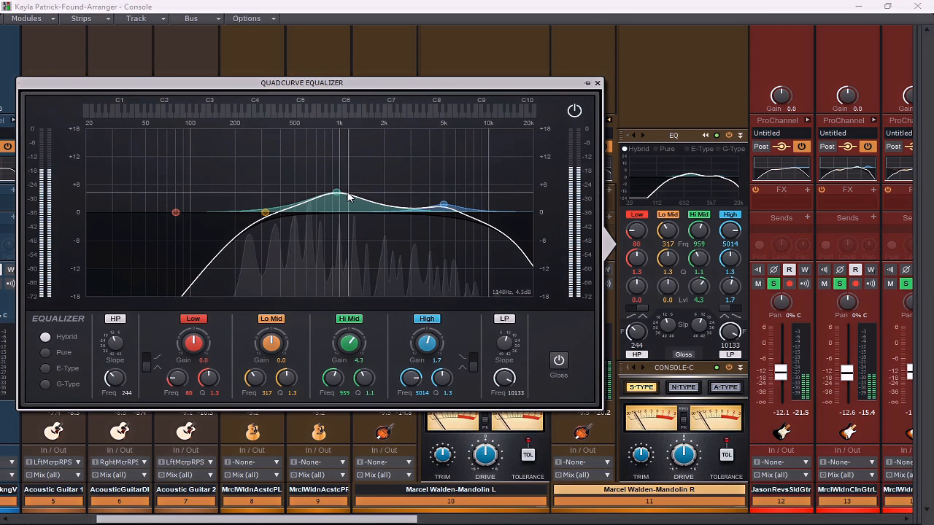
pyautogui.moveTo(338, 192); pyautogui.dragTo(280, 188)
pyautogui.moveTo(442, 204); pyautogui.dragTo(429, 195)
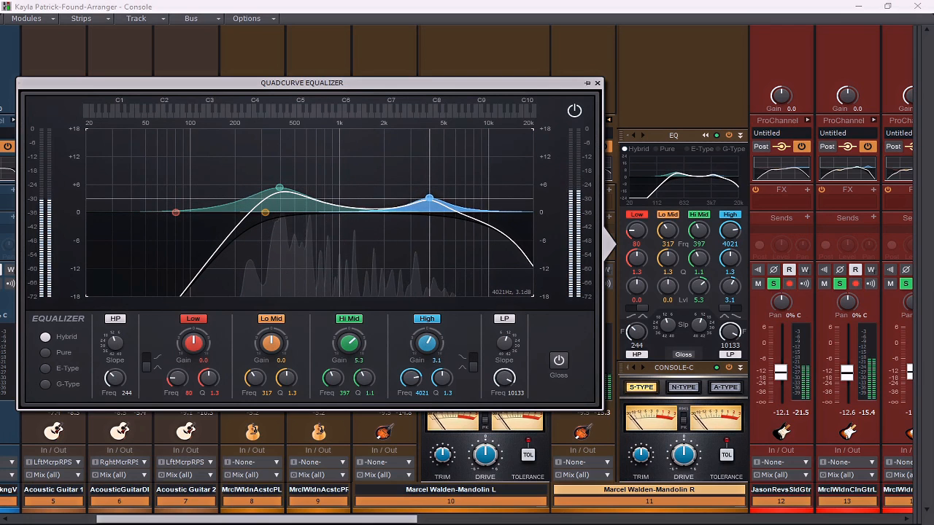
pyautogui.click(597, 83)
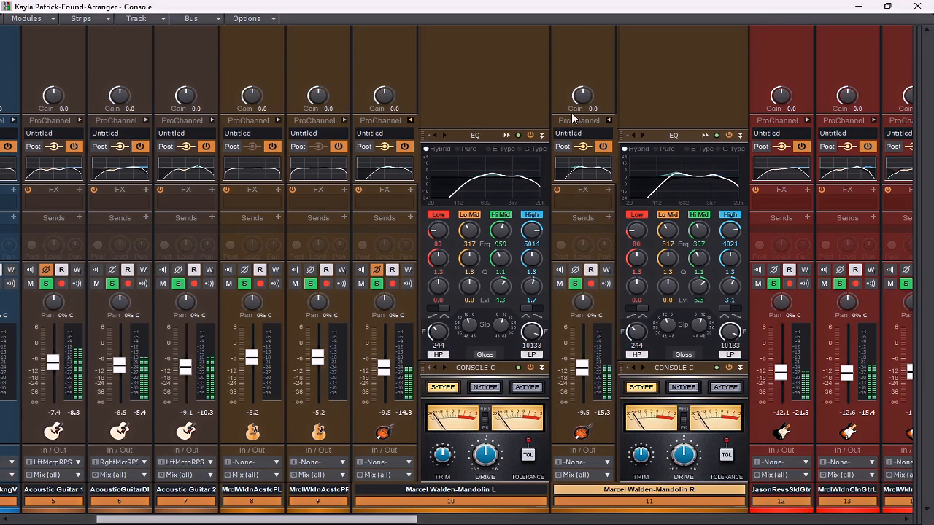
# Step: Collapse the ProChannels of Mandolin R and Mandolin L
pyautogui.click(608, 120)
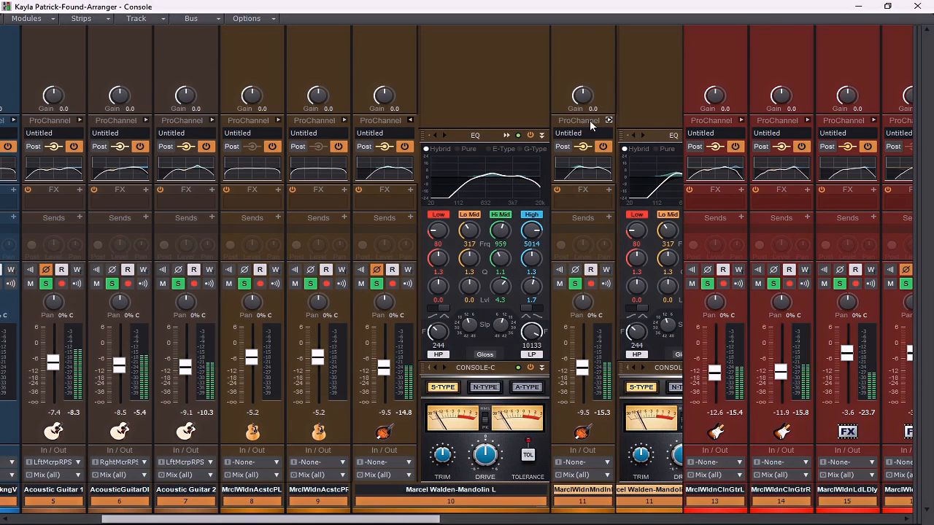
pyautogui.click(410, 121)
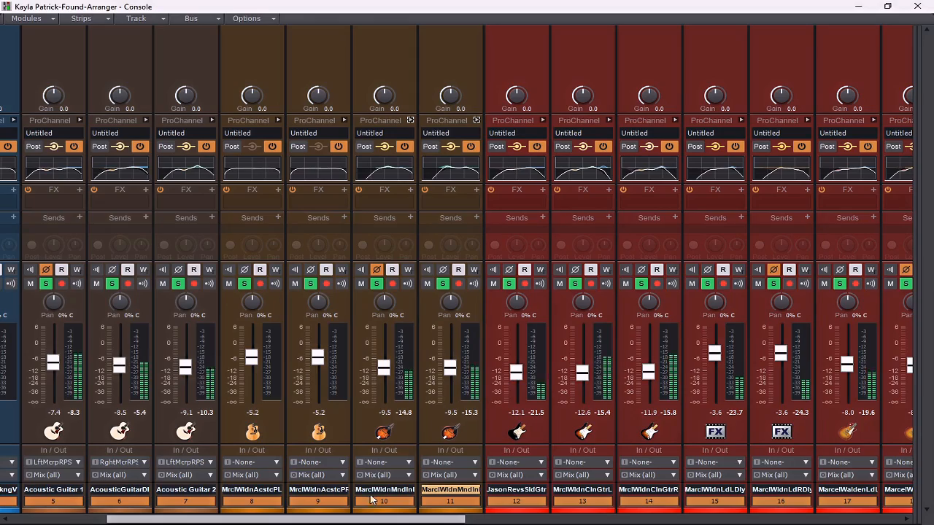
pyautogui.moveTo(377, 519); pyautogui.dragTo(282, 522)
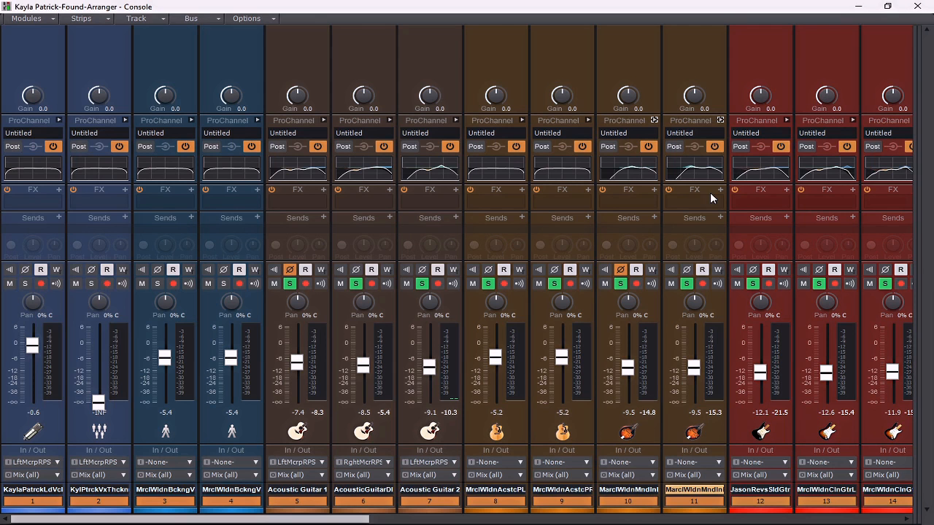
# Step: Select the Crescendo and Chorus 3/Outro sections in the arranger and start playback from 00:02:09:18 with the console open
pyautogui.click(873, 9)
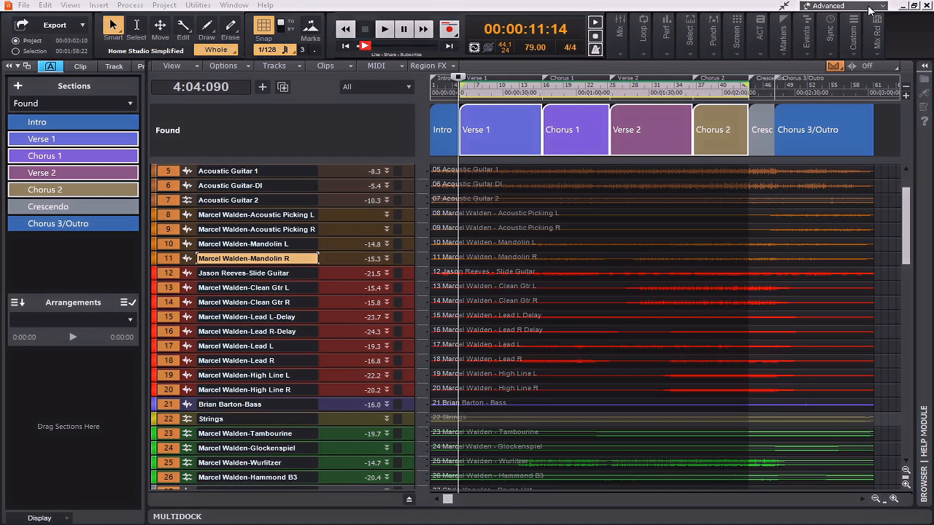
pyautogui.click(792, 119)
pyautogui.keyDown('ctrl'); pyautogui.click(761, 122); pyautogui.keyUp('ctrl')
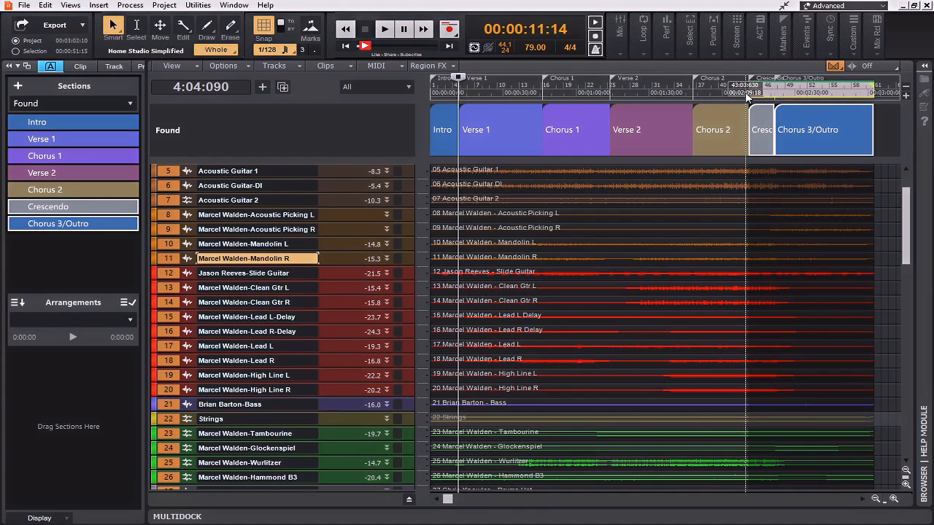
pyautogui.click(744, 91)
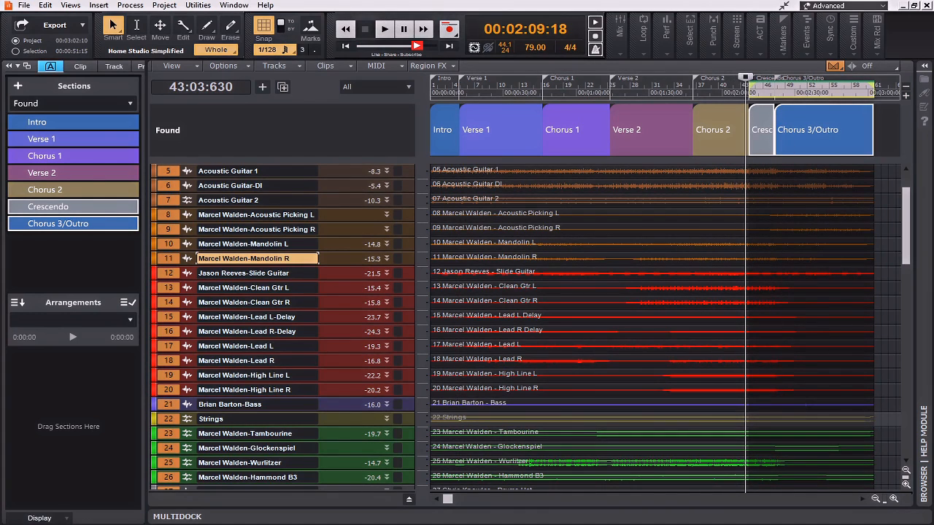
pyautogui.hotkey('alt', '2')
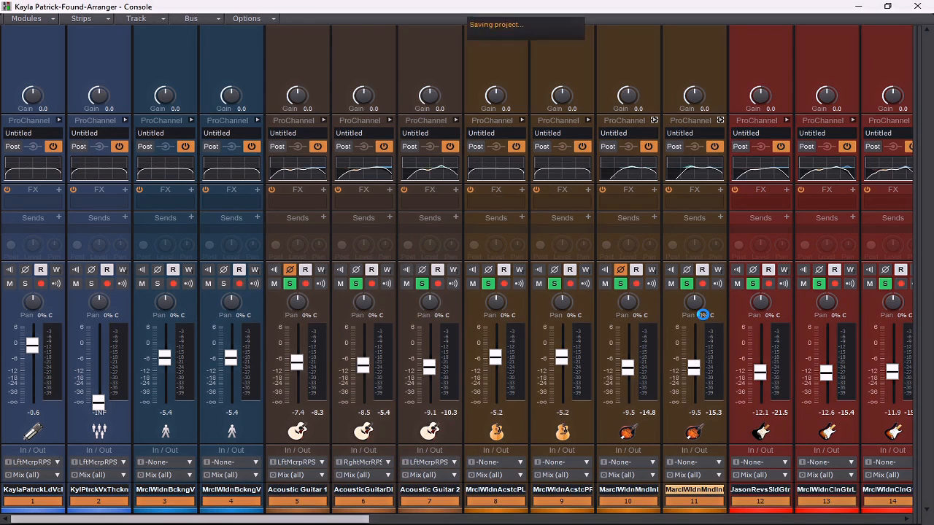
pyautogui.press('space')
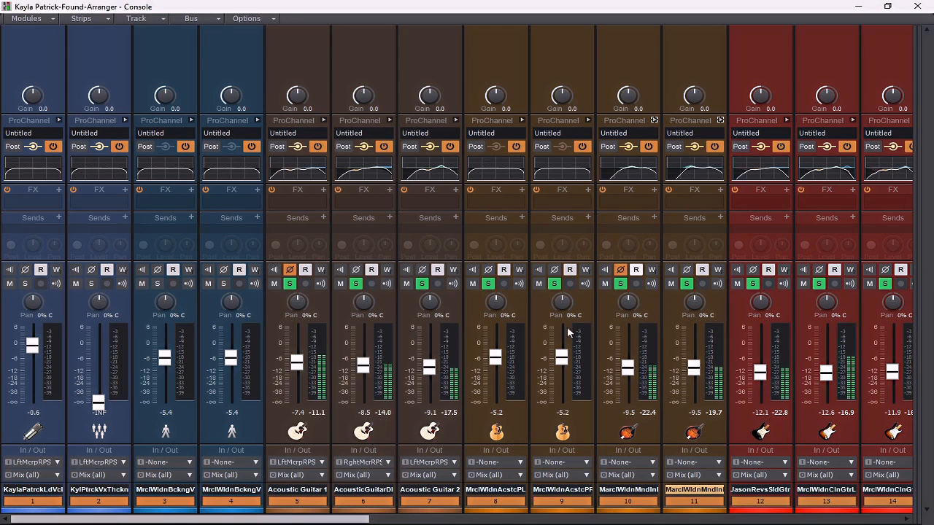
# Step: Set the Glockenspiel's EQ to high-pass 169 Hz and Hi Mid +5.7 dB at 761 Hz with Q 1.1
pyautogui.moveTo(313, 514); pyautogui.dragTo(732, 505)
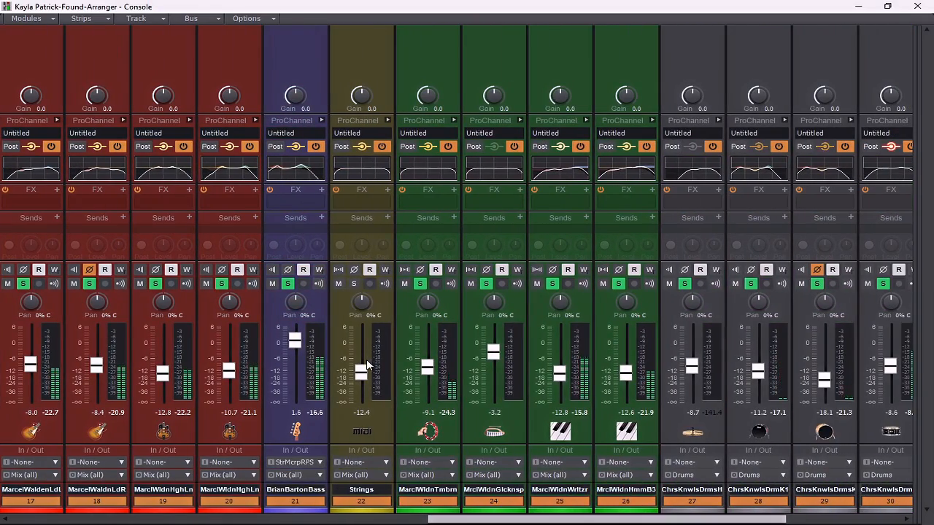
pyautogui.moveTo(366, 365)
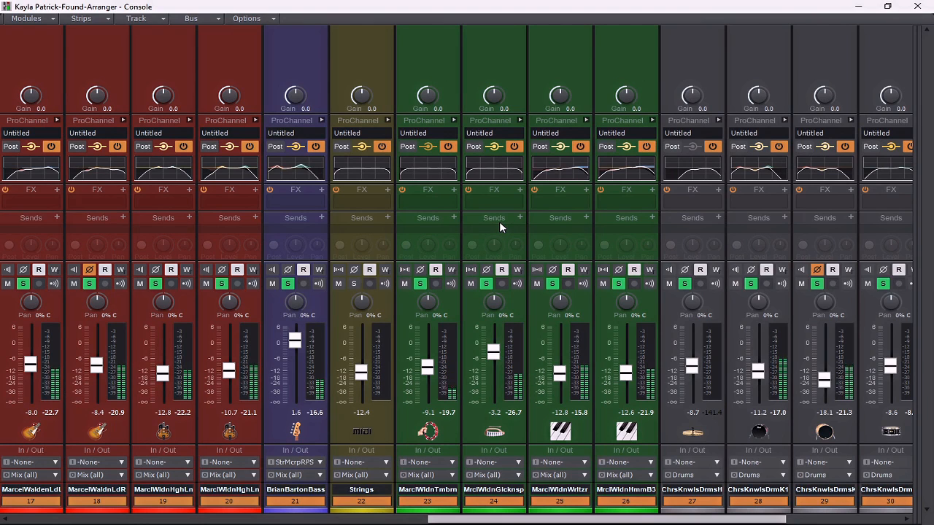
pyautogui.click(520, 120)
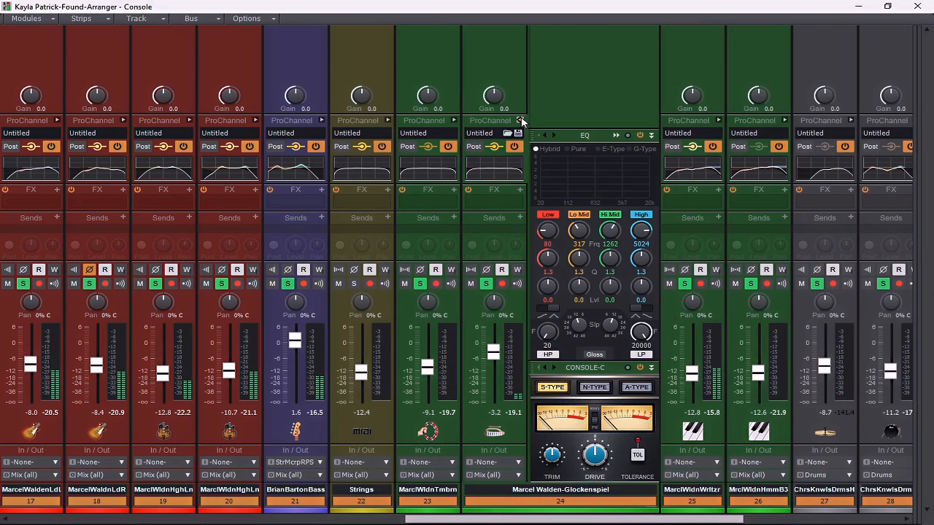
pyautogui.doubleClick(615, 134)
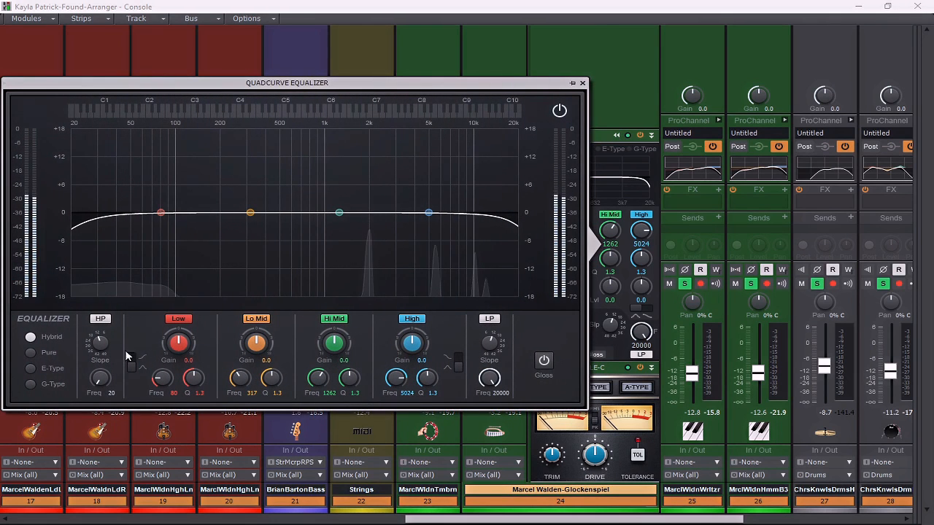
pyautogui.moveTo(109, 379); pyautogui.dragTo(108, 374)
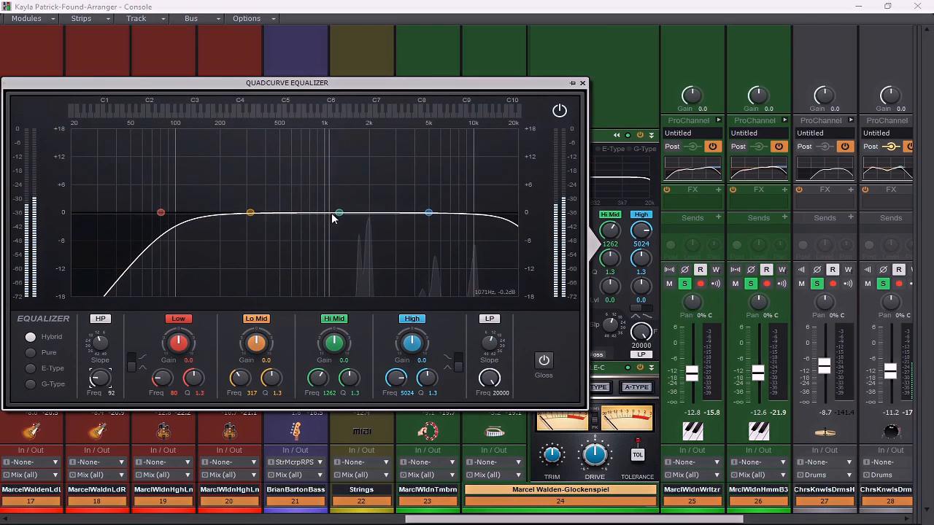
pyautogui.moveTo(338, 212); pyautogui.dragTo(307, 186)
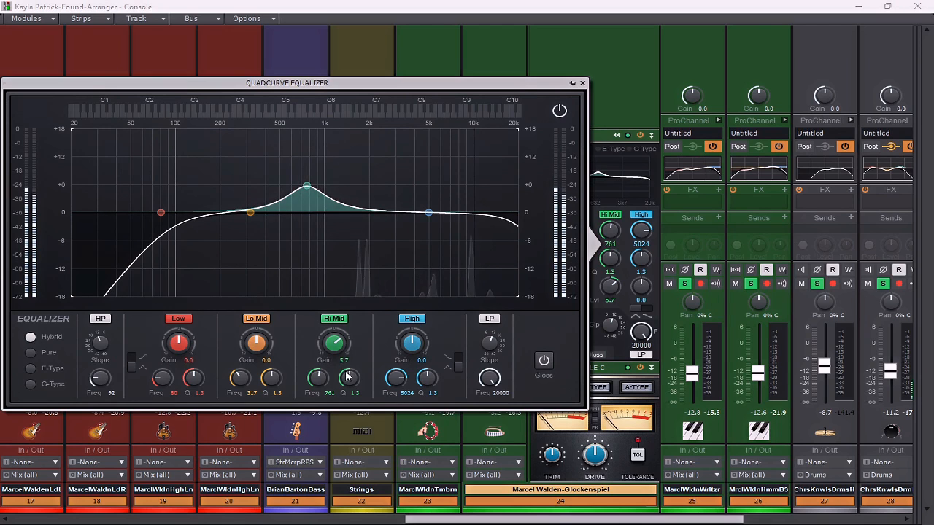
pyautogui.moveTo(350, 378); pyautogui.dragTo(349, 383)
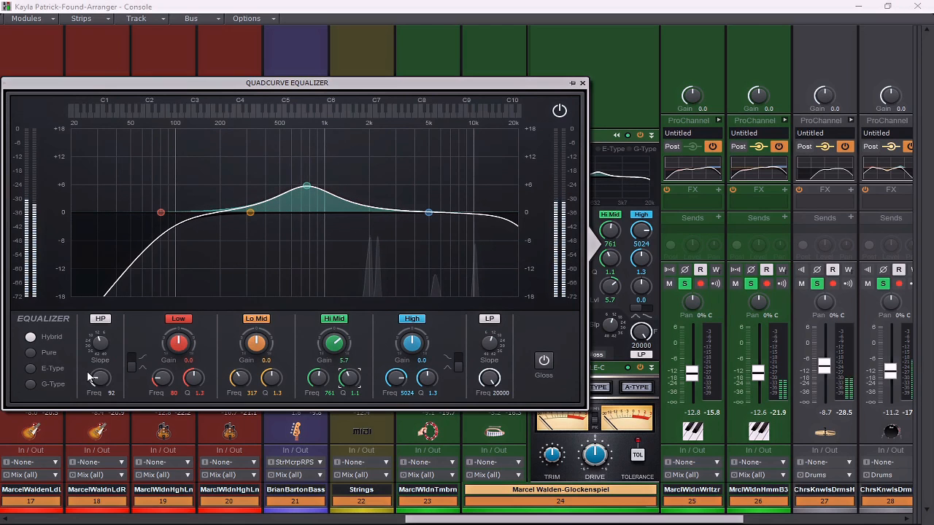
pyautogui.moveTo(100, 377); pyautogui.dragTo(100, 367)
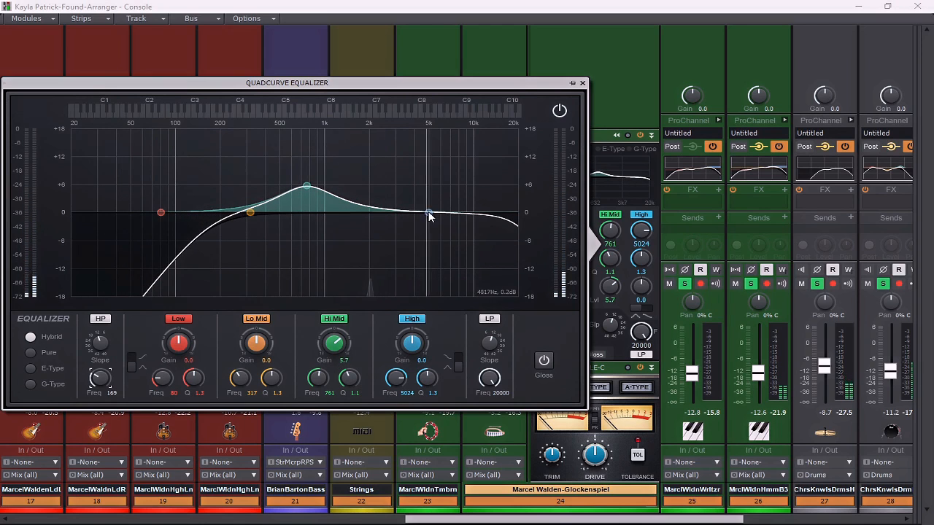
# Step: Set the Glockenspiel's High band to a +4.5 dB shelf at 3460 Hz, then close its EQ and collapse its ProChannel
pyautogui.moveTo(428, 213); pyautogui.dragTo(405, 191)
pyautogui.click(457, 359)
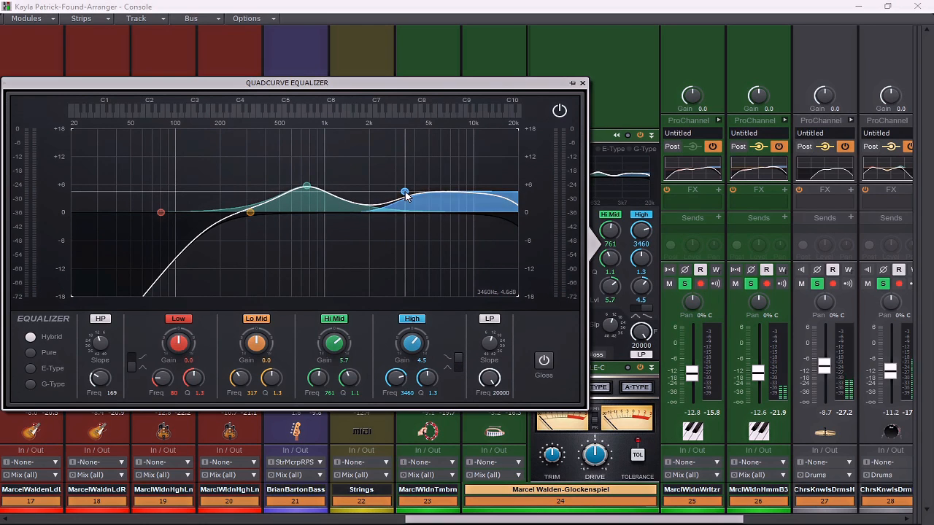
pyautogui.click(582, 83)
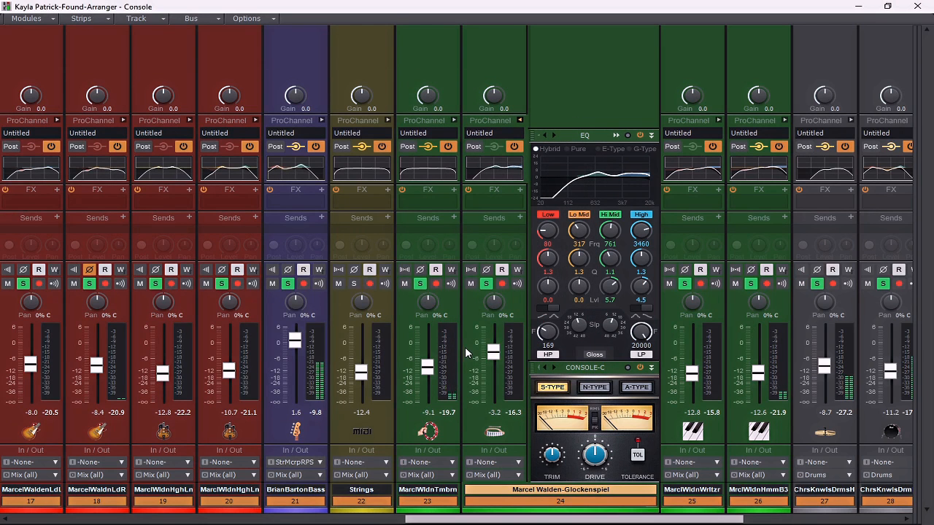
pyautogui.click(520, 119)
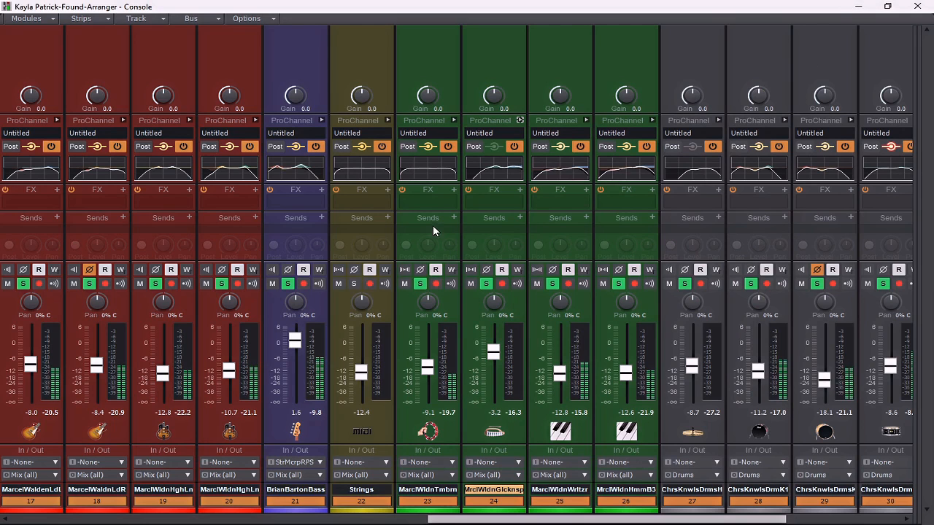
# Step: Raise the Tambourine's volume to -6.0 dB and set its EQ high-pass to 107 Hz
pyautogui.moveTo(427, 368)
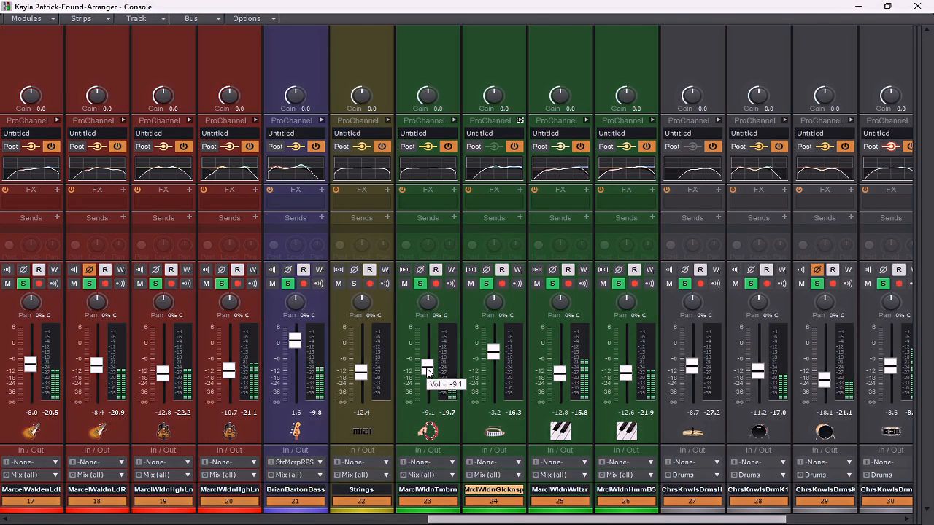
pyautogui.moveTo(427, 369); pyautogui.dragTo(427, 360)
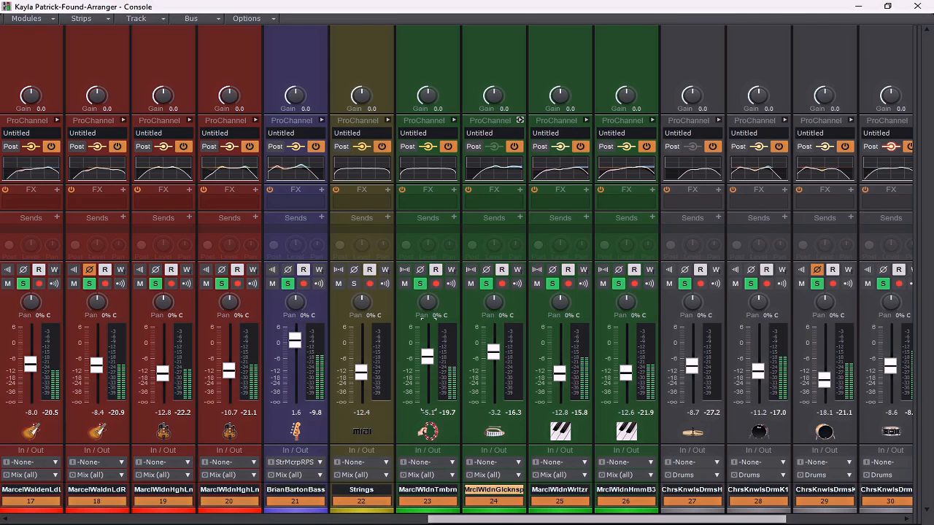
pyautogui.click(454, 121)
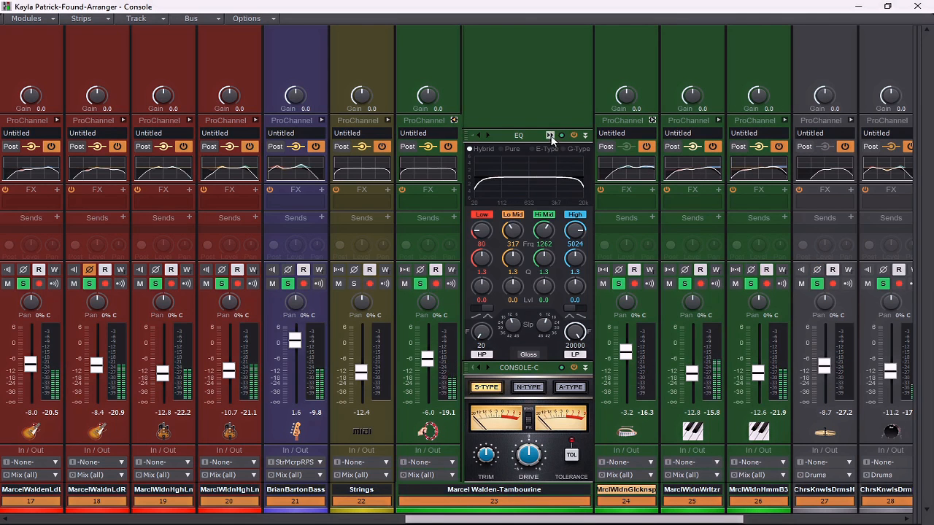
pyautogui.click(550, 136)
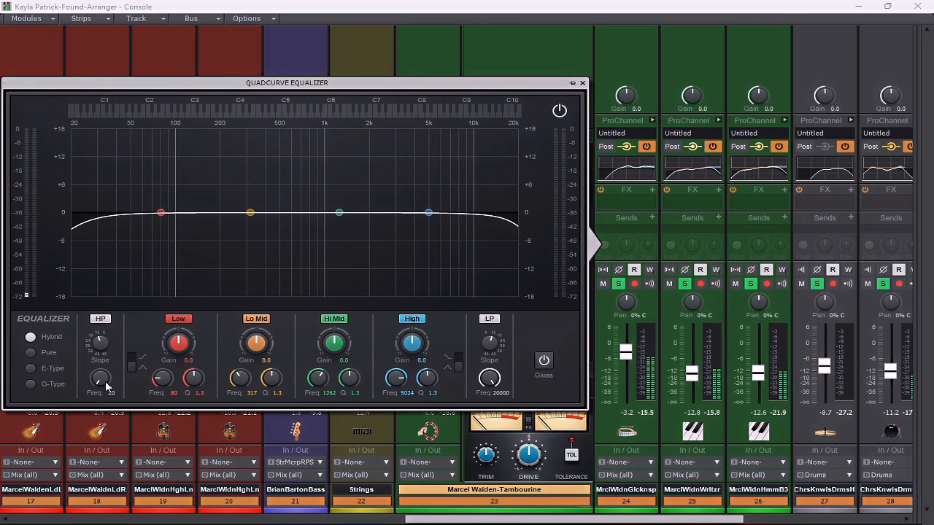
pyautogui.moveTo(99, 377); pyautogui.dragTo(116, 383)
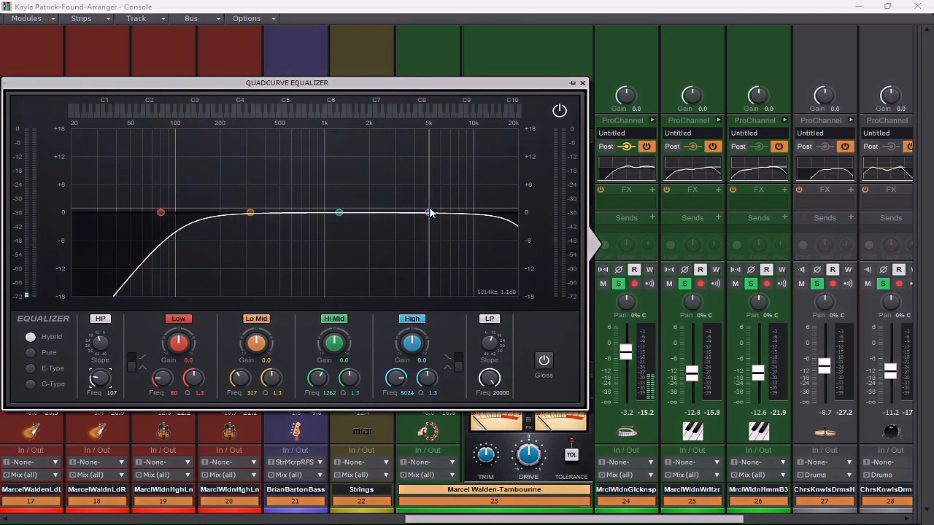
# Step: Set the Tambourine's High band to a +3.2 dB shelf at 2248 Hz and its low-pass to 8343 Hz
pyautogui.moveTo(430, 213); pyautogui.dragTo(417, 198)
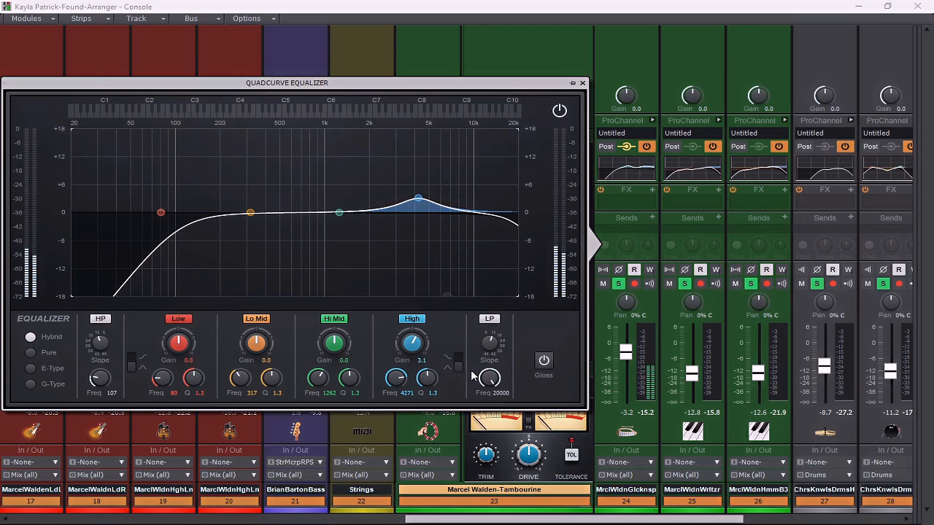
pyautogui.click(457, 364)
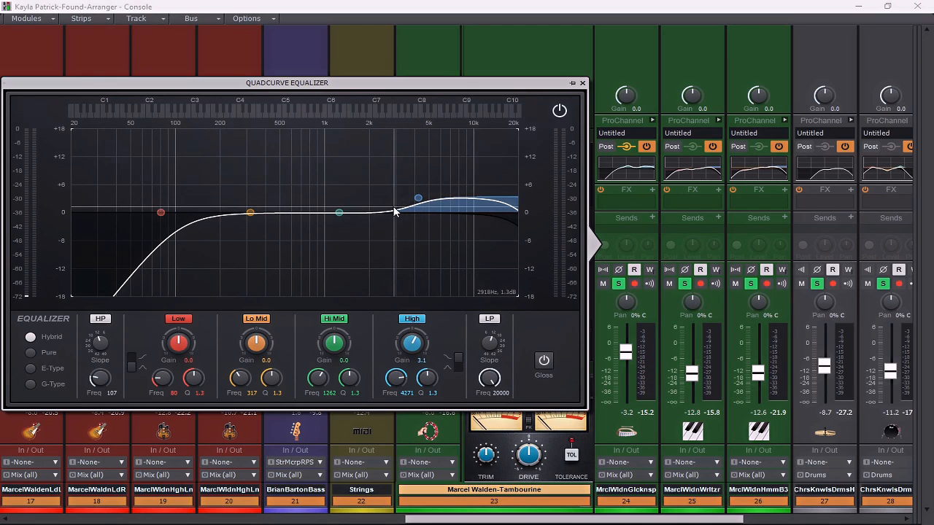
pyautogui.moveTo(412, 204); pyautogui.dragTo(371, 204)
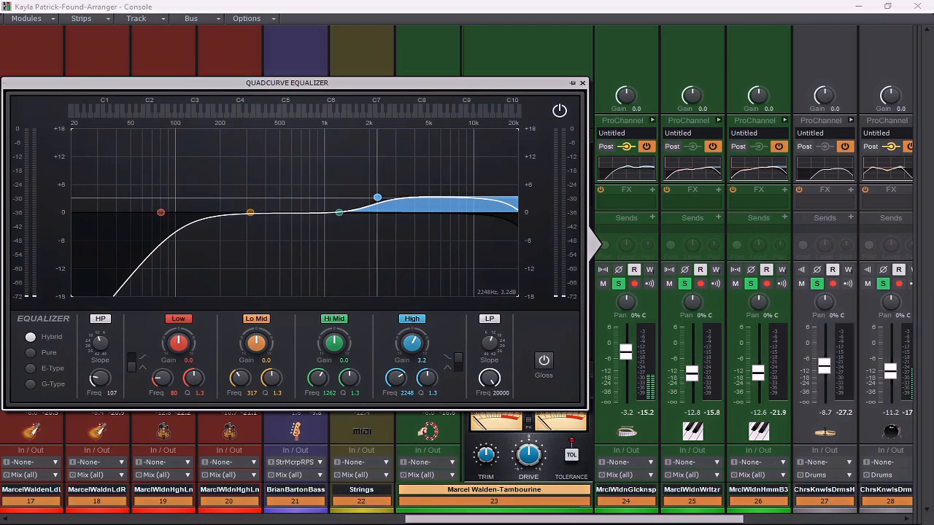
pyautogui.moveTo(478, 374); pyautogui.dragTo(478, 403)
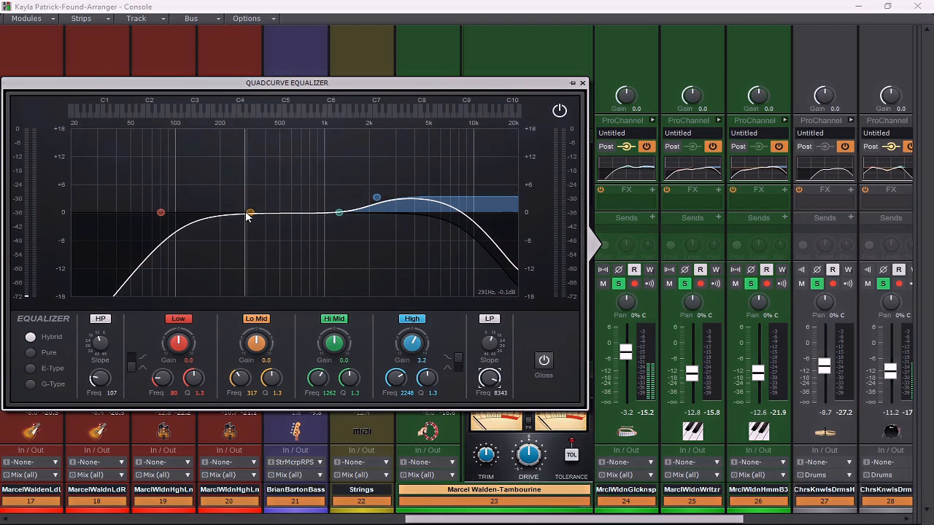
# Step: Set the Tambourine's Lo Mid to +3.4 dB at 642 Hz and high-pass to 169 Hz, leave Low gain at 0, and close the EQ
pyautogui.moveTo(249, 213); pyautogui.dragTo(295, 196)
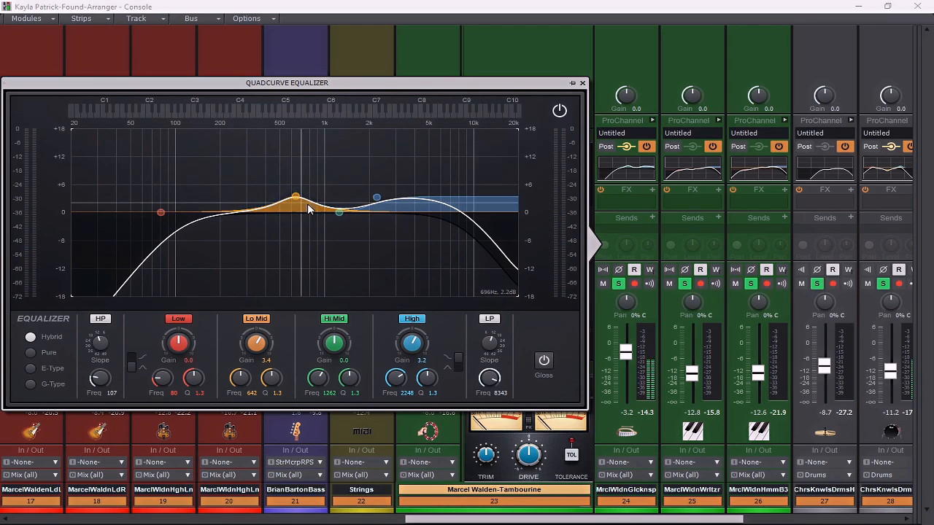
pyautogui.moveTo(161, 212); pyautogui.dragTo(229, 225)
pyautogui.moveTo(228, 228); pyautogui.dragTo(228, 230)
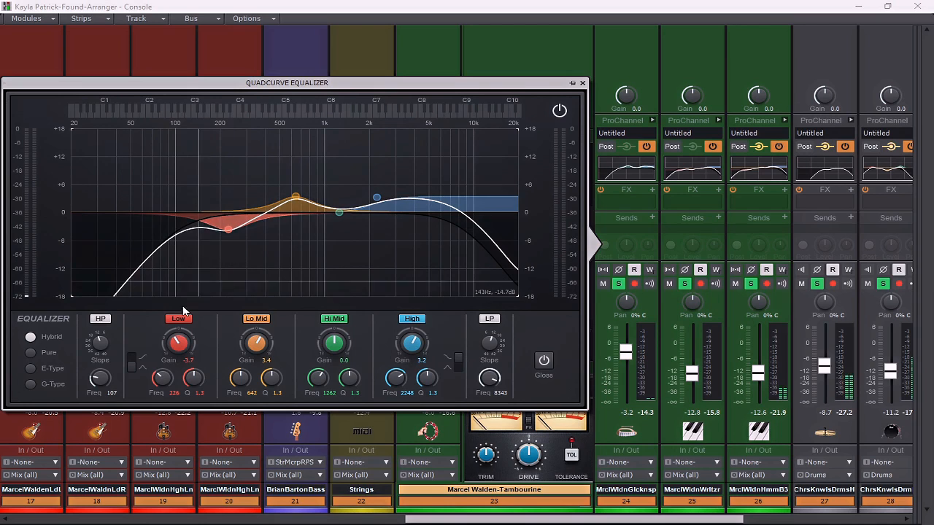
pyautogui.moveTo(102, 378); pyautogui.dragTo(101, 363)
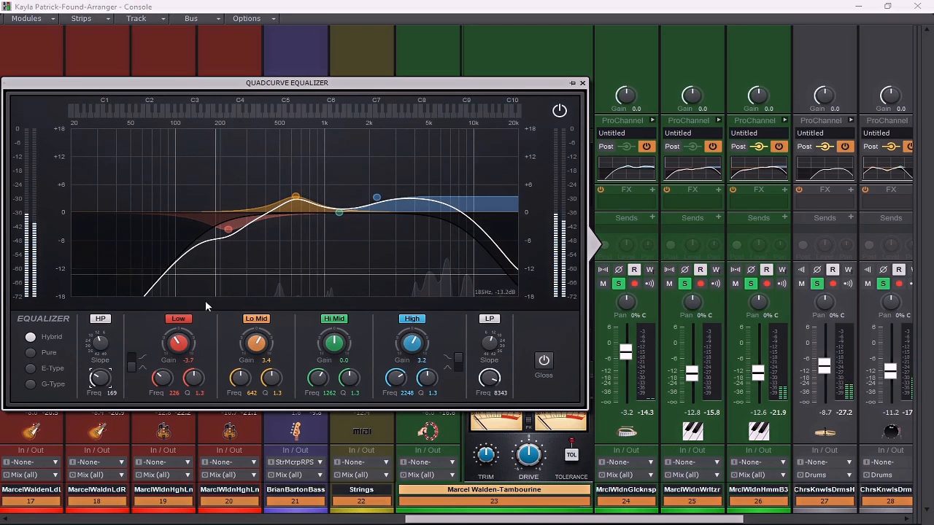
pyautogui.doubleClick(183, 348)
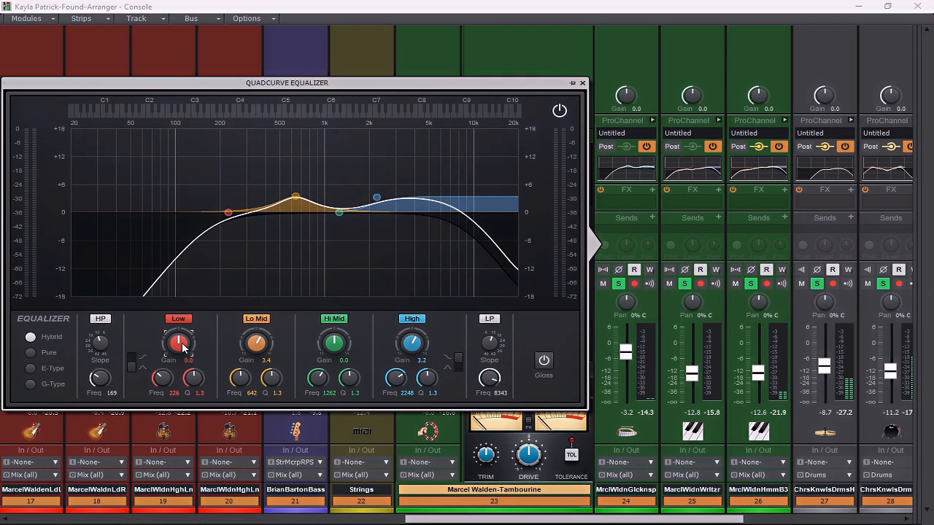
pyautogui.click(583, 83)
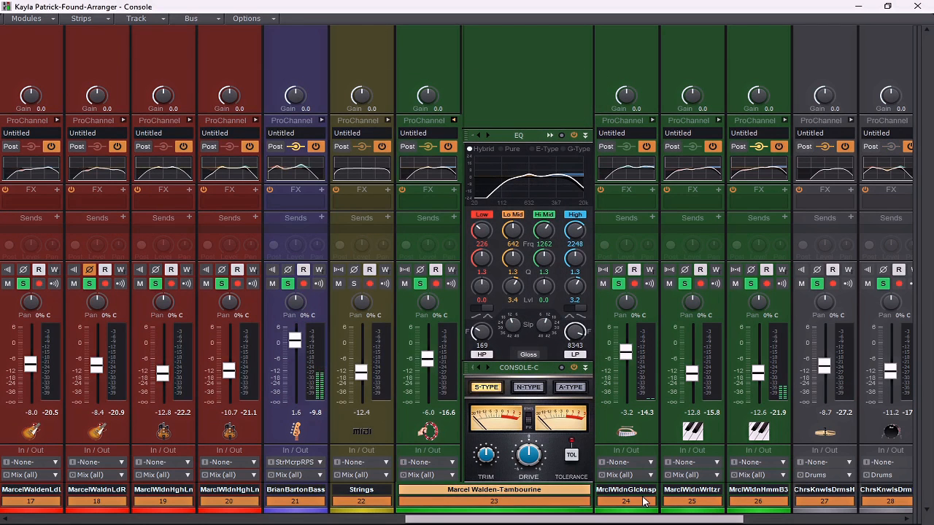
# Step: Enlarge the Strings track, select the arranger sections from Verse 2 through Chorus 3/Outro, and bring the console back to full size
pyautogui.click(889, 8)
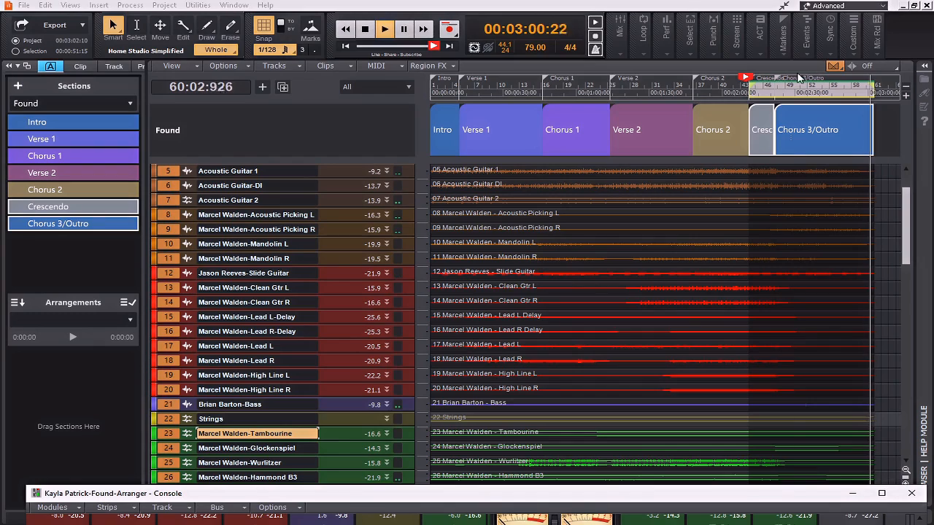
pyautogui.scroll(-2, 788, 170)
pyautogui.scroll(-3, 325, 387)
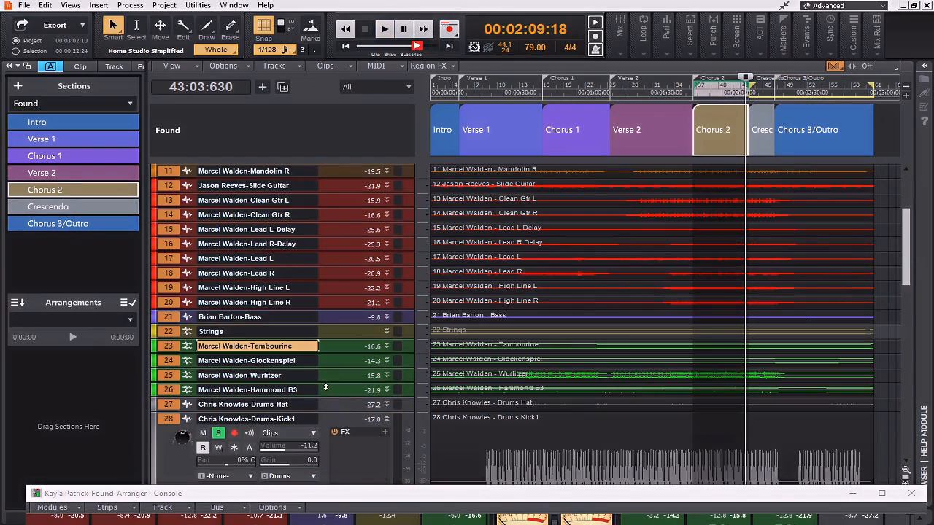
pyautogui.moveTo(350, 340); pyautogui.dragTo(349, 405)
pyautogui.click(659, 124)
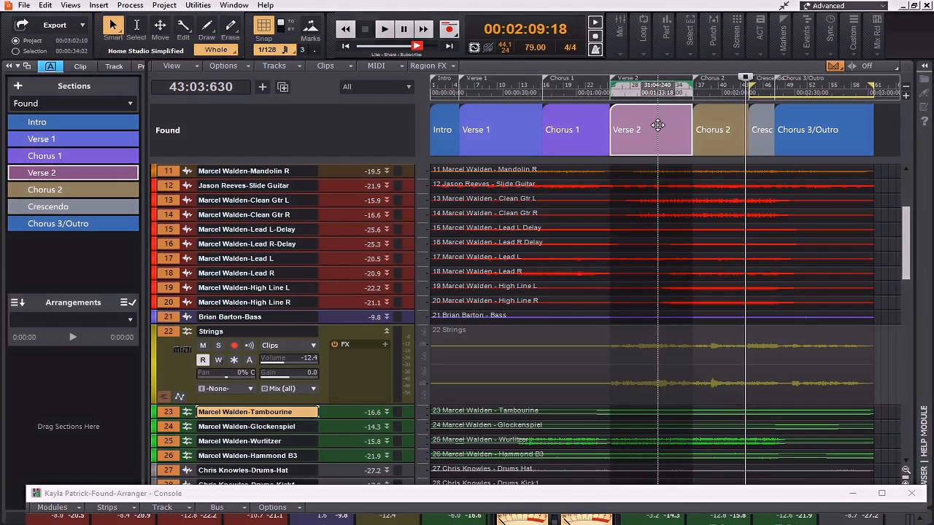
pyautogui.click(821, 121)
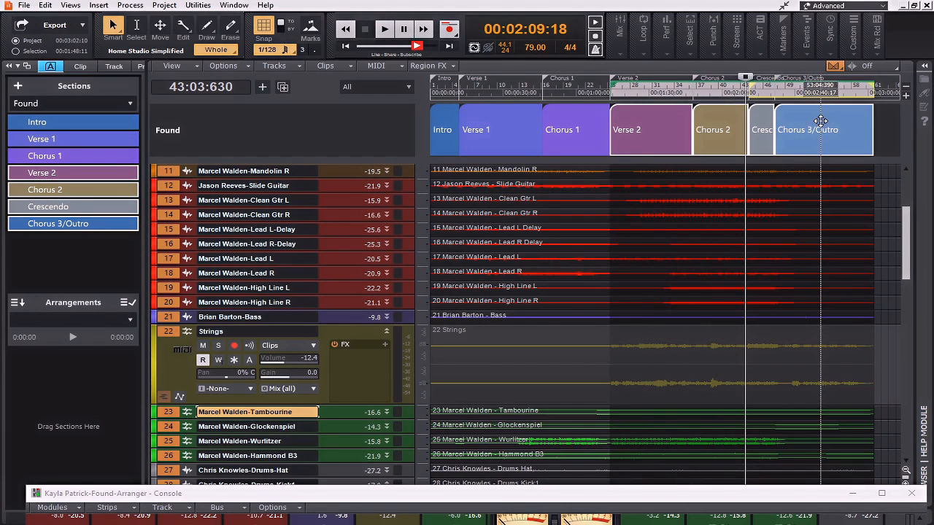
pyautogui.click(879, 494)
# Step: Set the Strings EQ to high-pass 216 Hz, Lo Mid +4.1 dB at 426 Hz, Hi Mid +5.7 dB at 1993 Hz and High +3.6 dB at 6314 Hz
pyautogui.click(387, 120)
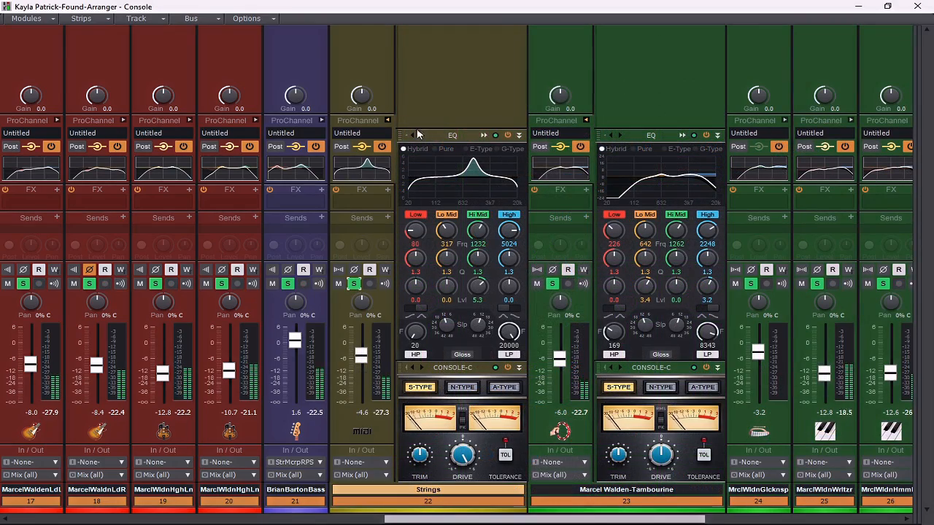
pyautogui.click(483, 135)
pyautogui.moveTo(680, 191); pyautogui.dragTo(726, 174)
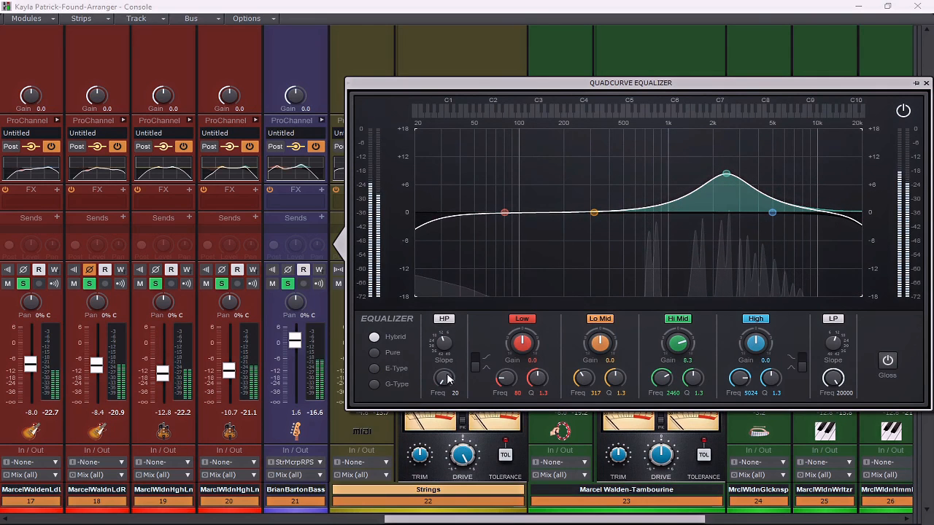
pyautogui.moveTo(444, 381); pyautogui.dragTo(443, 370)
pyautogui.moveTo(593, 212); pyautogui.dragTo(612, 194)
pyautogui.moveTo(726, 174); pyautogui.dragTo(713, 187)
pyautogui.moveTo(772, 212); pyautogui.dragTo(787, 196)
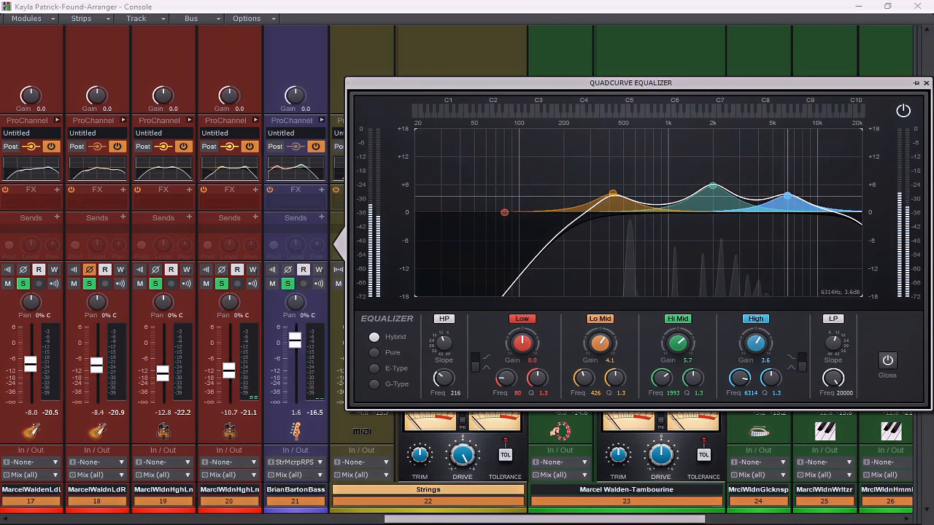
# Step: Switch the Strings' High band to a shelf, set the low-pass to 16873 Hz and Lo Mid to +2.6 dB at 328 Hz
pyautogui.click(803, 368)
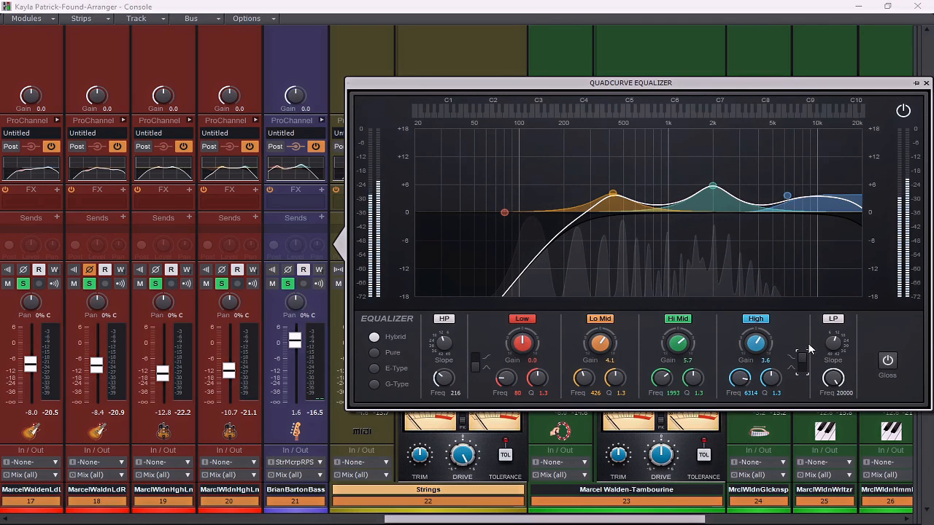
pyautogui.moveTo(834, 377); pyautogui.dragTo(834, 382)
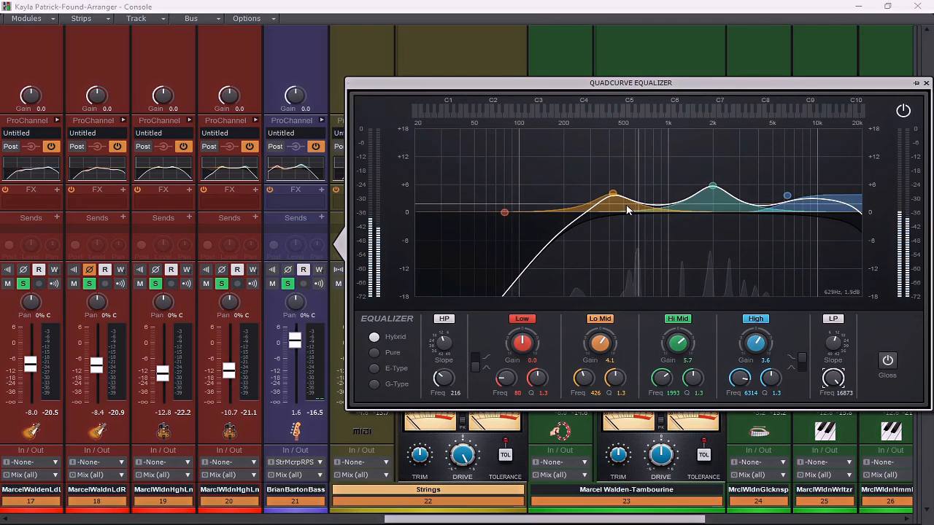
pyautogui.moveTo(611, 195)
pyautogui.mouseDown()
pyautogui.moveTo(554, 172)
pyautogui.moveTo(562, 138)
pyautogui.moveTo(681, 153)
pyautogui.moveTo(671, 170)
pyautogui.moveTo(671, 153)
pyautogui.moveTo(573, 172)
pyautogui.moveTo(587, 177)
pyautogui.moveTo(595, 200)
pyautogui.mouseUp()
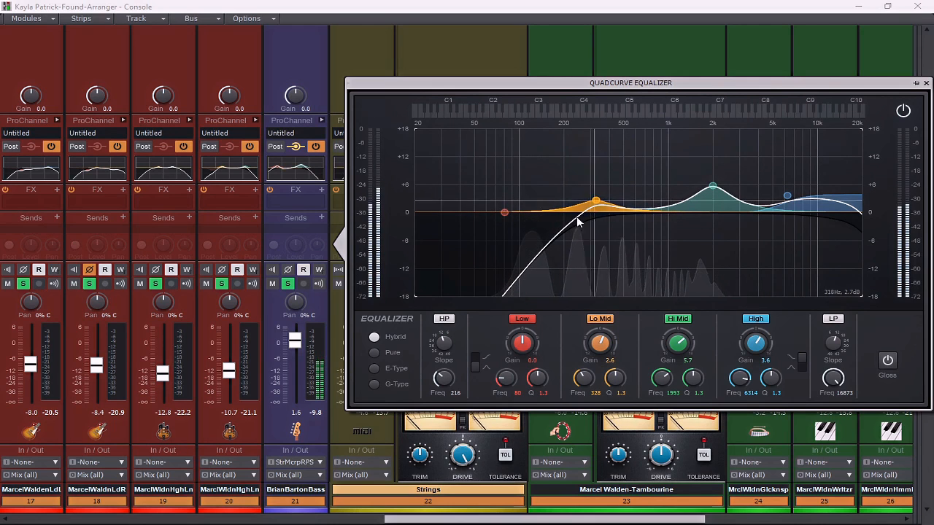
# Step: Set the Strings' high-pass to 158 Hz and Low to -4.3 dB at 80 Hz, and collapse the Strings and Tambourine ProChannels
pyautogui.moveTo(444, 377); pyautogui.dragTo(443, 385)
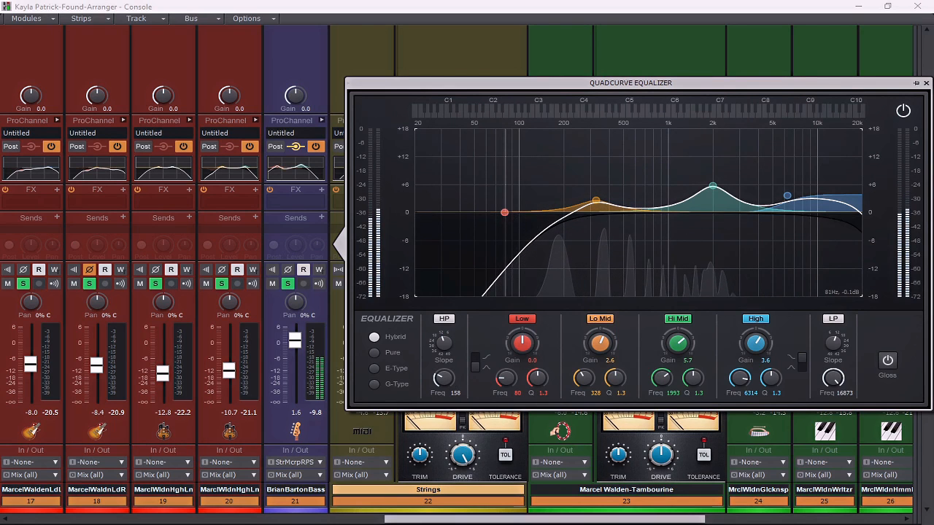
pyautogui.moveTo(504, 212); pyautogui.dragTo(504, 233)
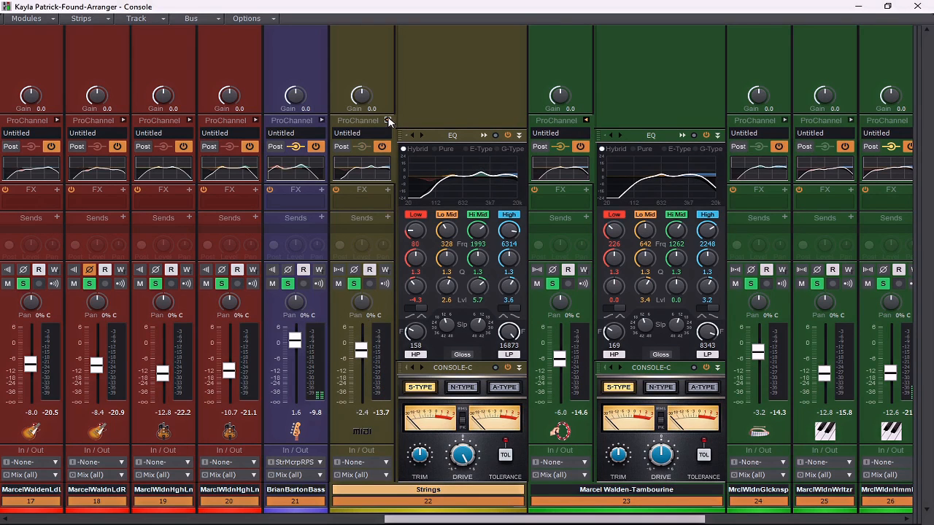
pyautogui.click(387, 120)
pyautogui.click(453, 122)
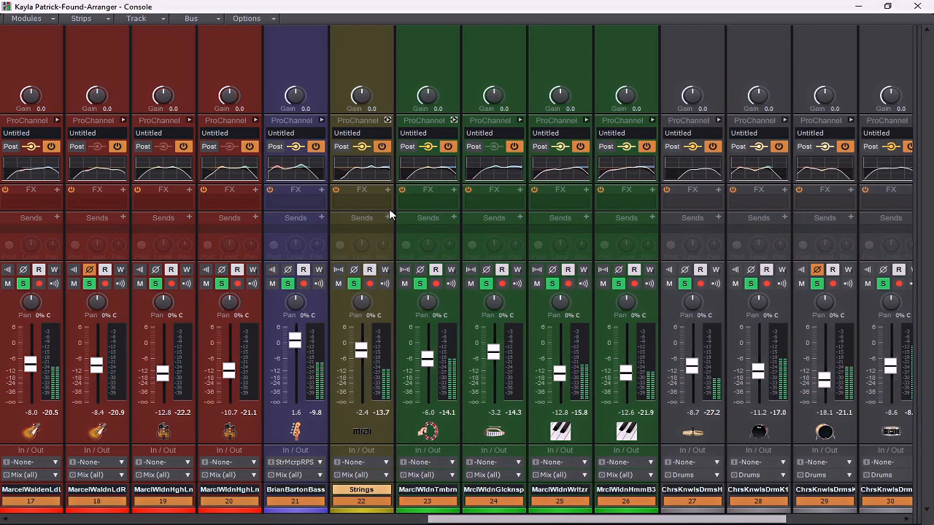
# Step: Lower the Strings track's volume to -5.7 dB and stop the playback
pyautogui.moveTo(369, 350)
pyautogui.mouseDown()
pyautogui.moveTo(362, 327)
pyautogui.moveTo(361, 351)
pyautogui.mouseUp()
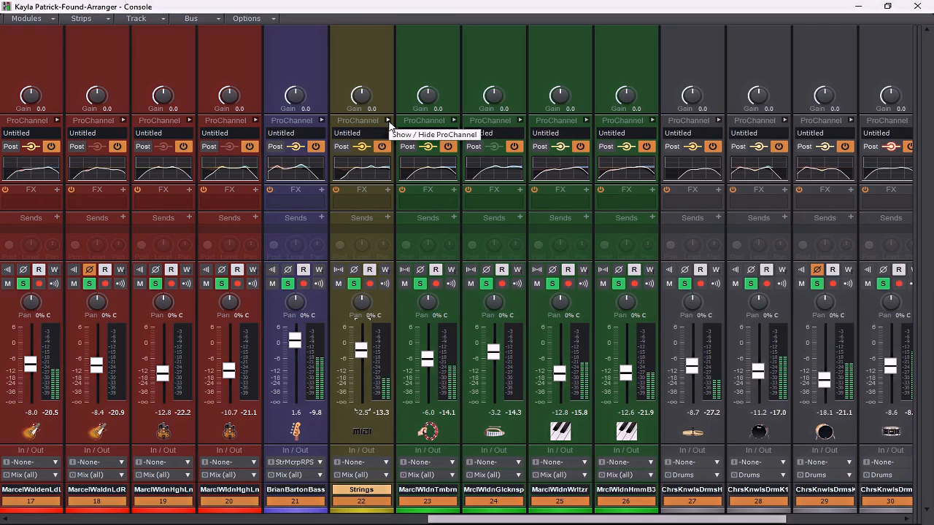
pyautogui.moveTo(361, 354)
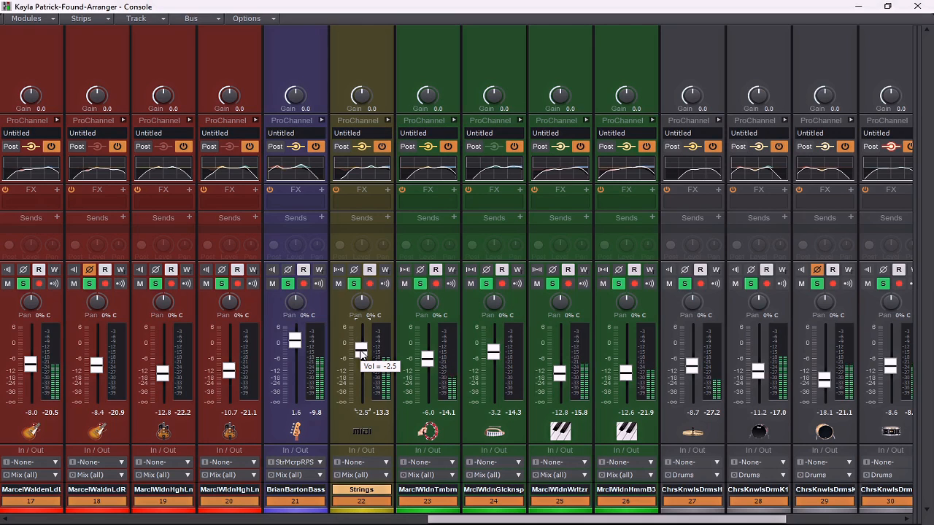
pyautogui.moveTo(361, 353); pyautogui.dragTo(361, 363)
pyautogui.press('space')
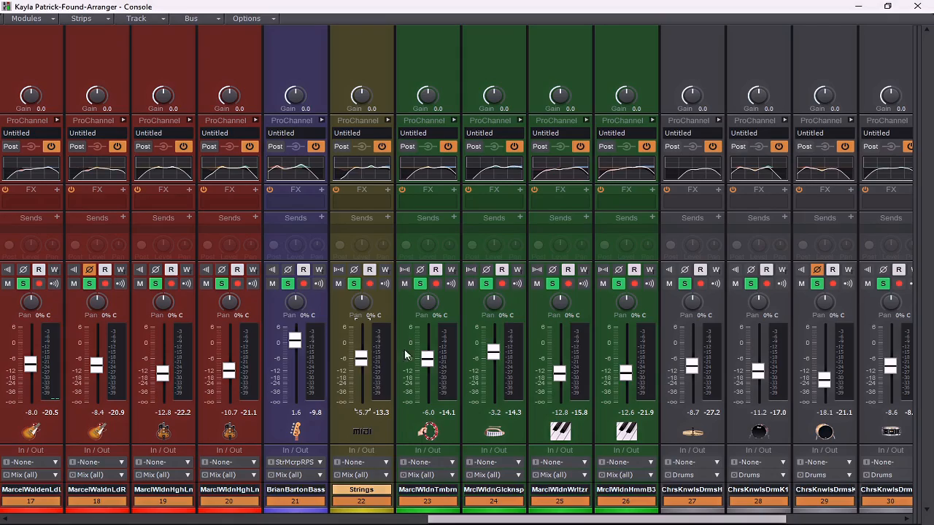
# Step: Go to the console's first tracks, play the song's Chorus 3/Outro section, and bring the console back to full size
pyautogui.moveTo(627, 520); pyautogui.dragTo(208, 520)
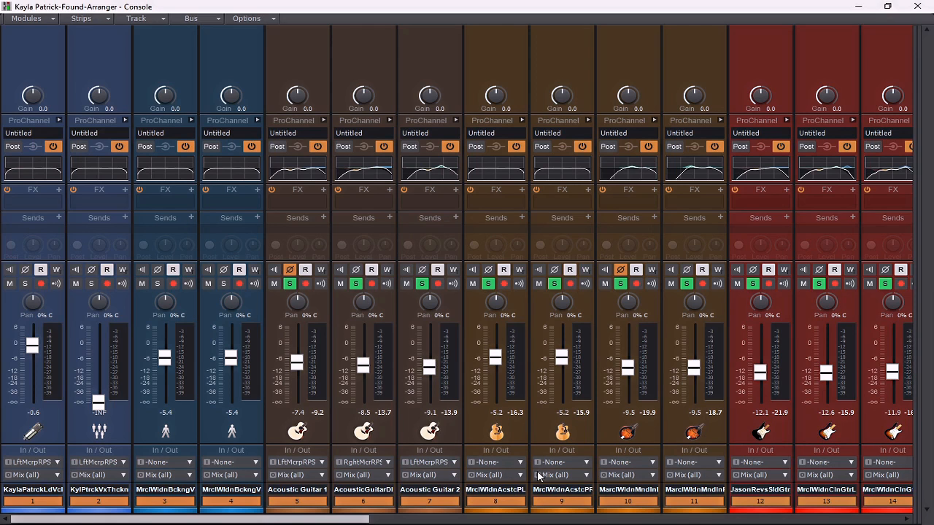
pyautogui.click(883, 7)
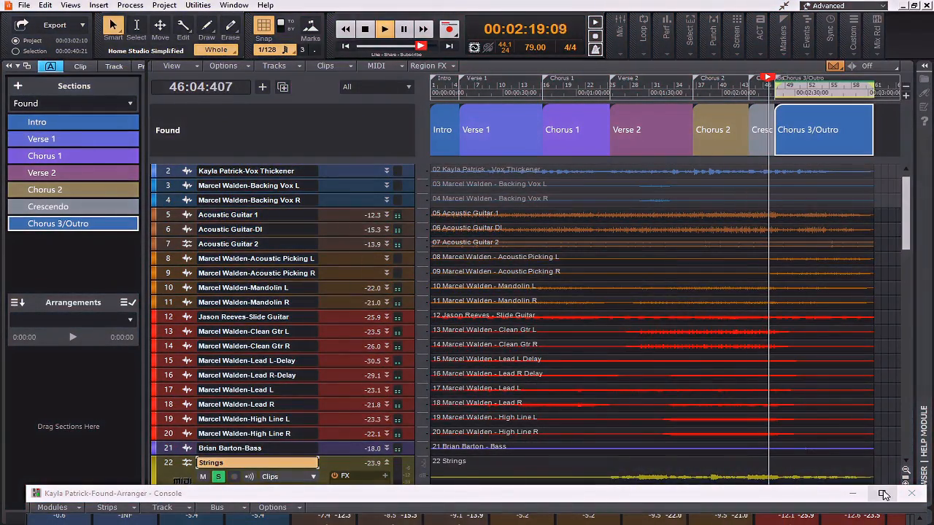
pyautogui.click(881, 493)
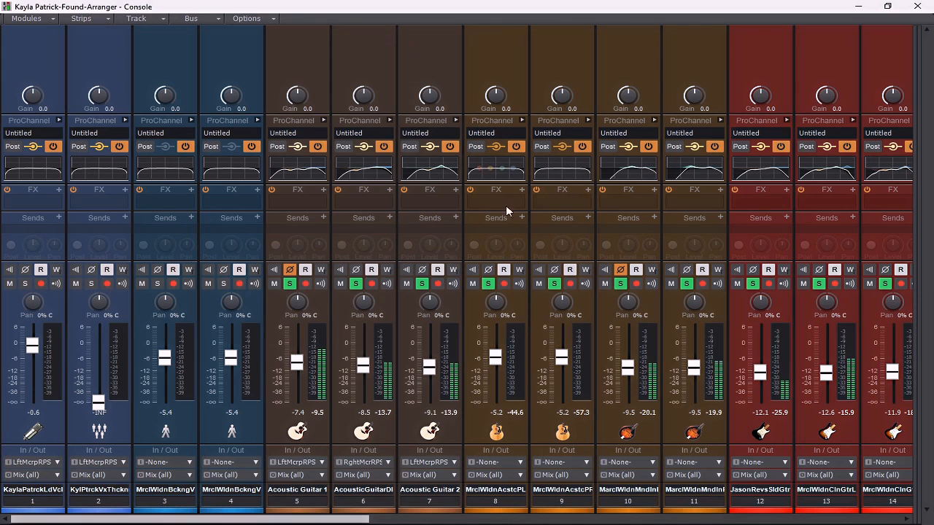
# Step: Set the Acoustic Picking L EQ to high-pass 121 Hz, Lo Mid -4.0 dB at 291 Hz and Hi Mid +6.3 dB at 1126 Hz
pyautogui.click(522, 118)
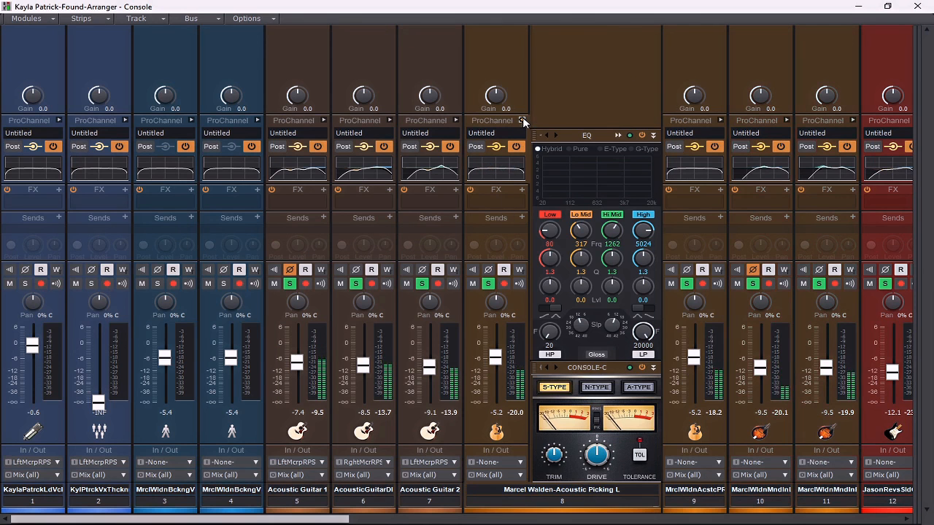
pyautogui.click(617, 136)
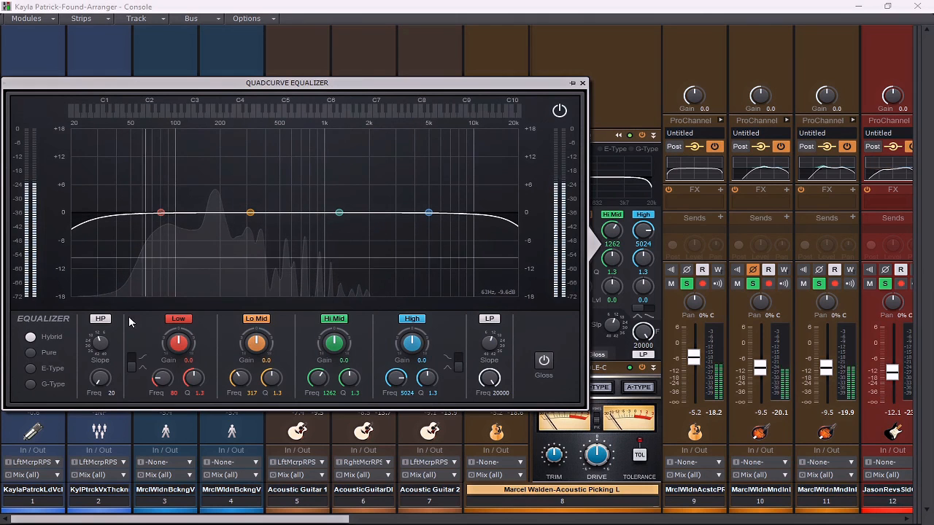
pyautogui.moveTo(97, 378); pyautogui.dragTo(98, 343)
pyautogui.moveTo(250, 212); pyautogui.dragTo(244, 230)
pyautogui.moveTo(348, 216); pyautogui.dragTo(332, 182)
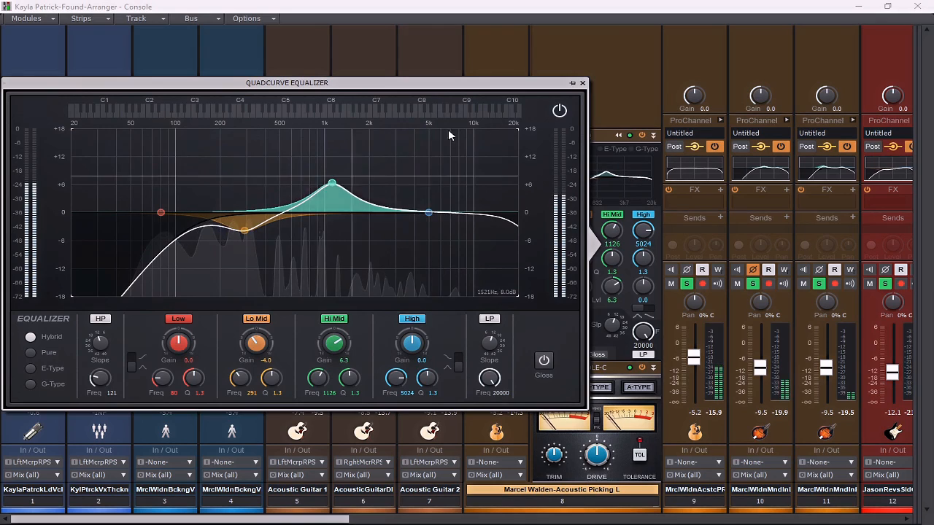
pyautogui.click(581, 84)
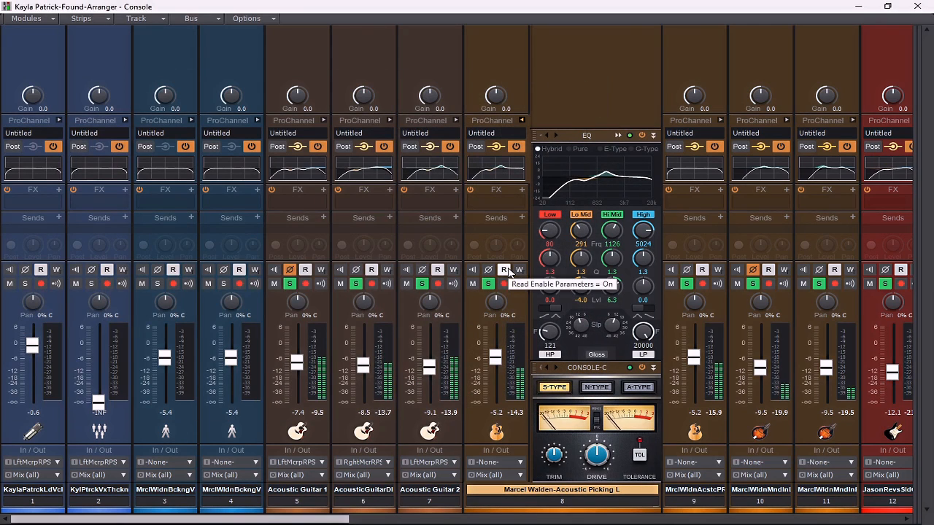
# Step: Clear the solo on all tracks, mute them all, and return to the full-size console
pyautogui.click(887, 6)
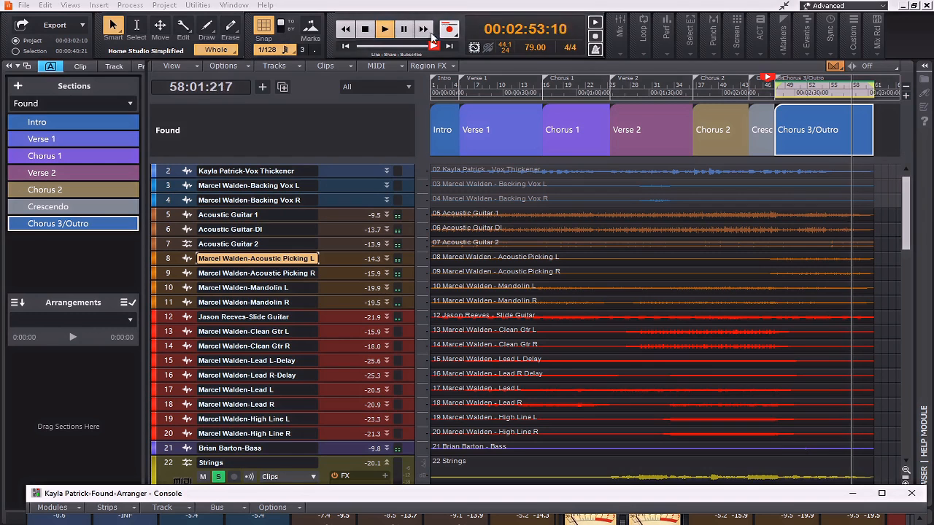
pyautogui.click(621, 42)
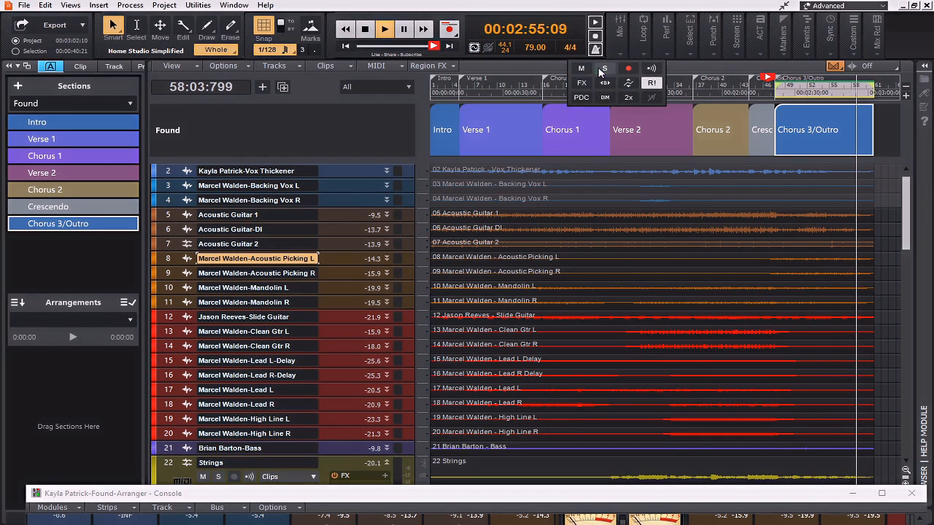
pyautogui.click(604, 68)
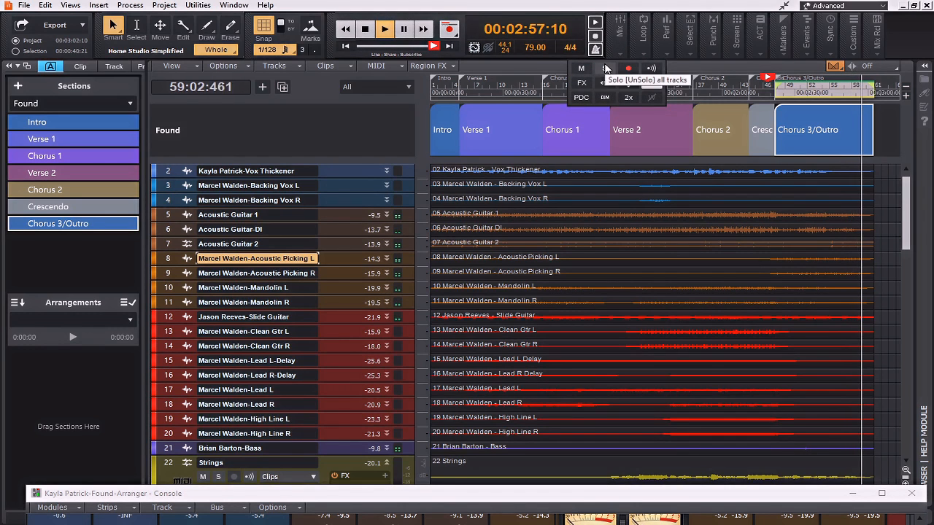
pyautogui.click(588, 68)
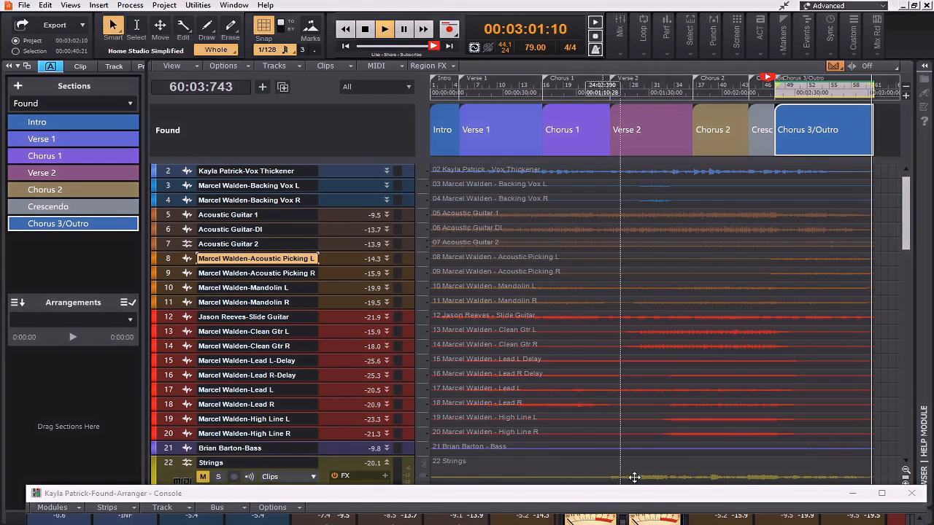
pyautogui.click(881, 493)
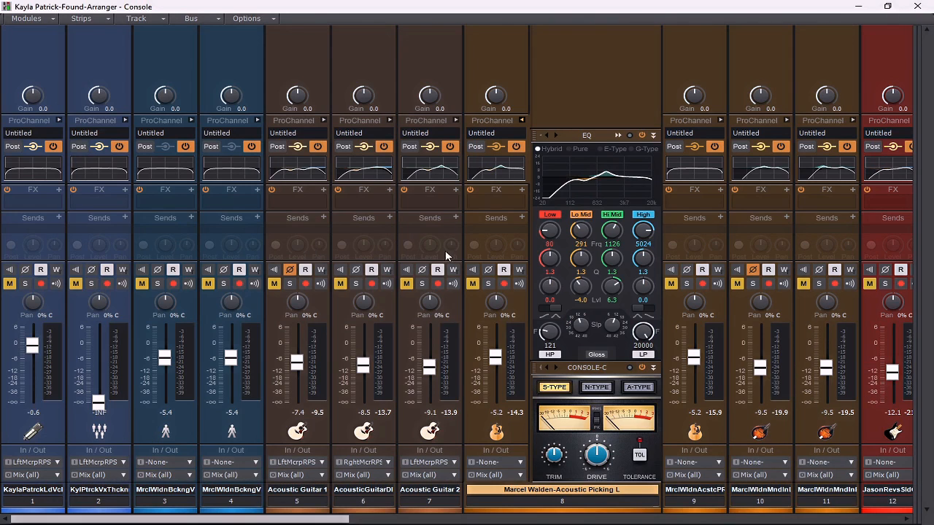
# Step: Unmute only the Acoustic Picking L and Acoustic Picking R tracks
pyautogui.click(406, 284)
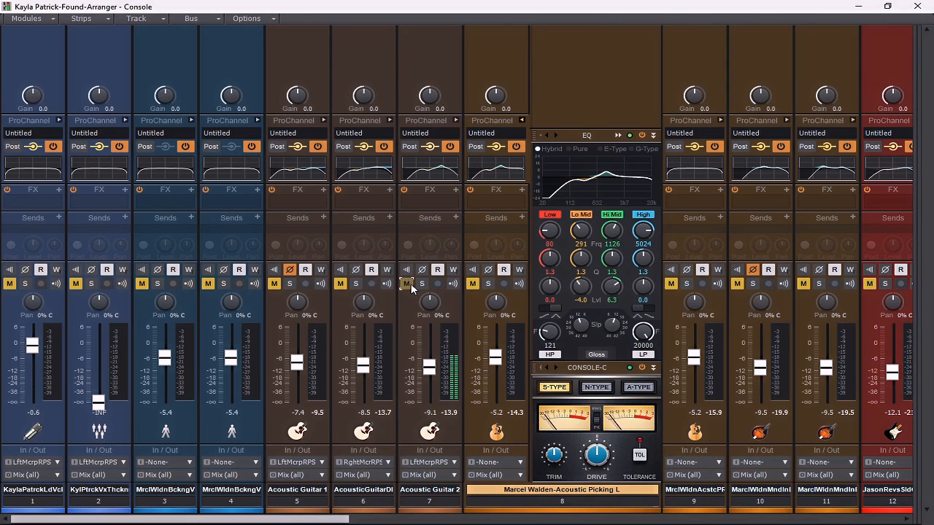
pyautogui.click(472, 284)
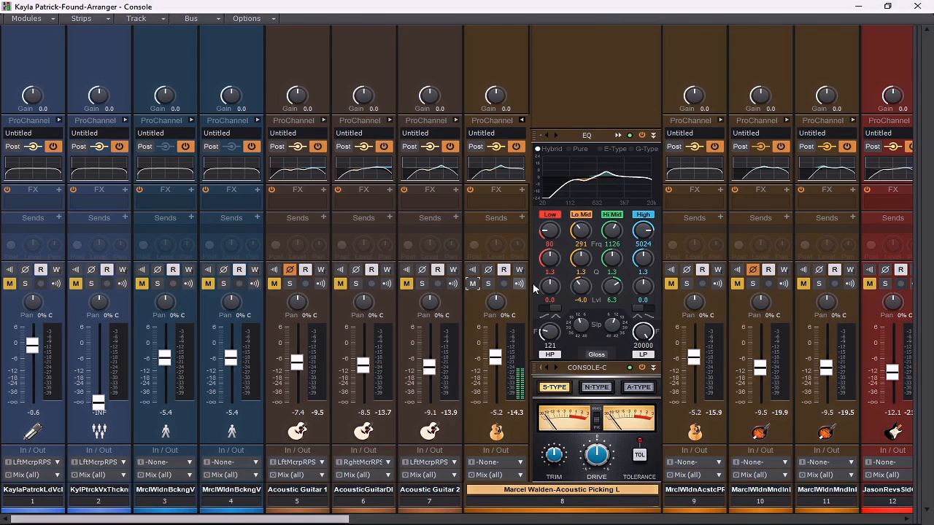
pyautogui.click(669, 284)
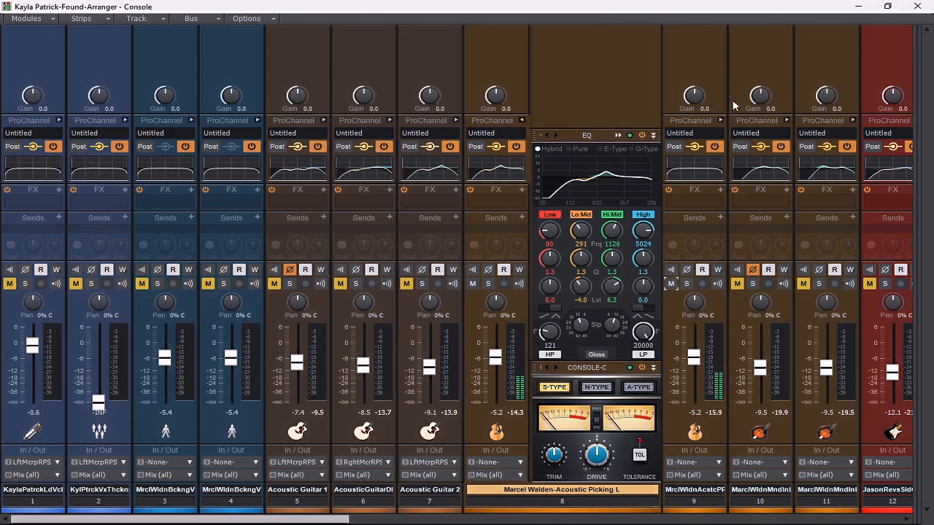
# Step: Expand Acoustic Picking R's ProChannel, copy the EQ settings from Acoustic Picking L to it, and open its full equalizer
pyautogui.click(720, 120)
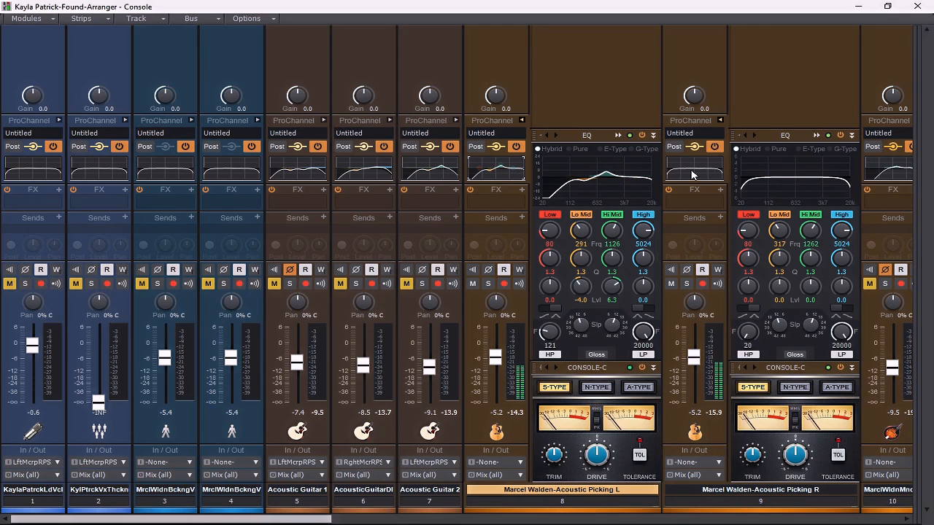
pyautogui.moveTo(692, 172); pyautogui.dragTo(692, 172)
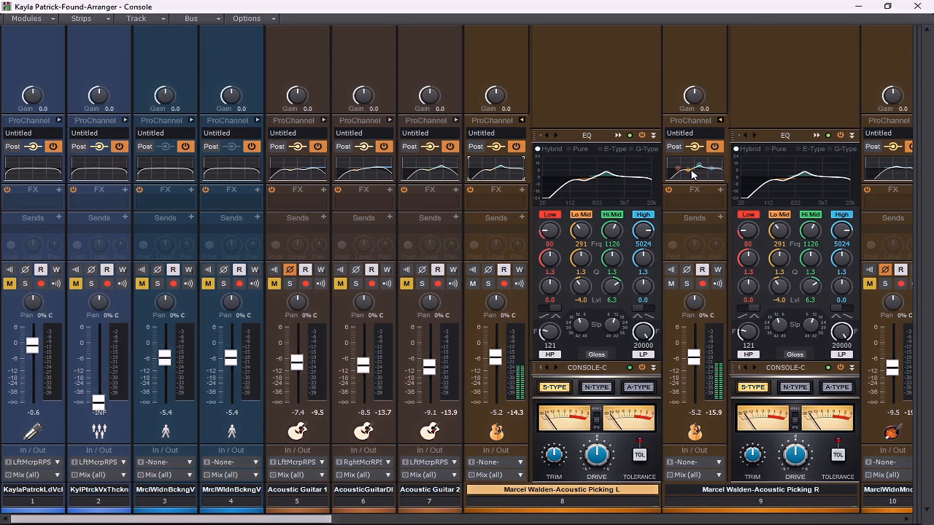
pyautogui.click(817, 136)
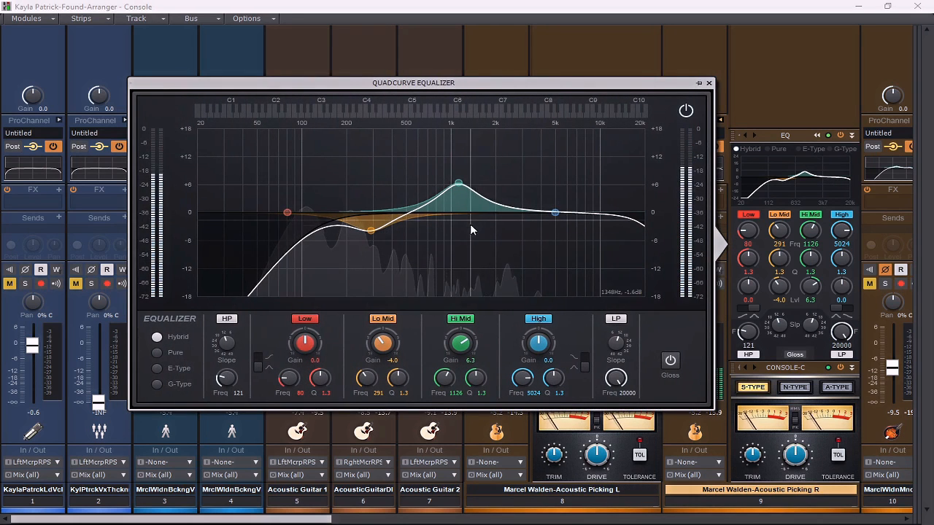
# Step: Set Acoustic Picking R's Hi Mid to -5.0 dB at 912 Hz and its High band to a +3.3 dB shelf at 3007 Hz
pyautogui.moveTo(457, 183); pyautogui.dragTo(441, 223)
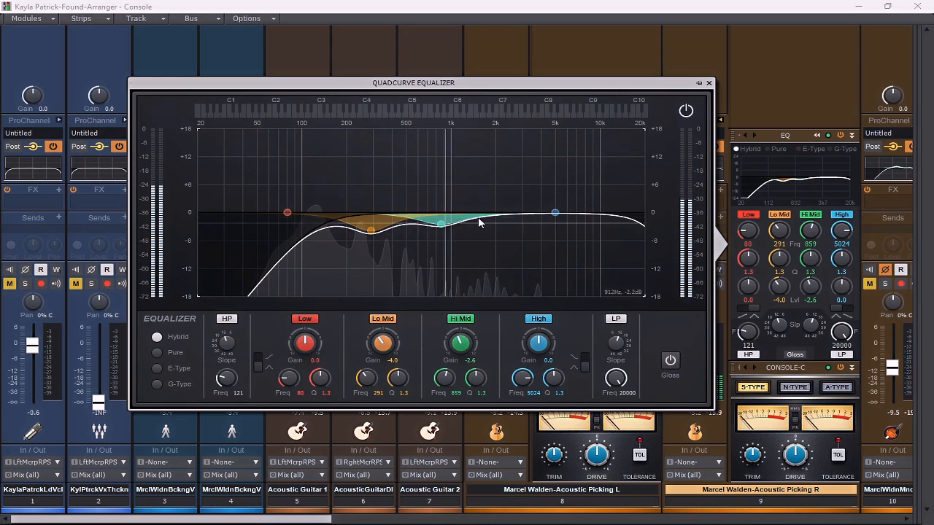
pyautogui.moveTo(555, 212); pyautogui.dragTo(522, 200)
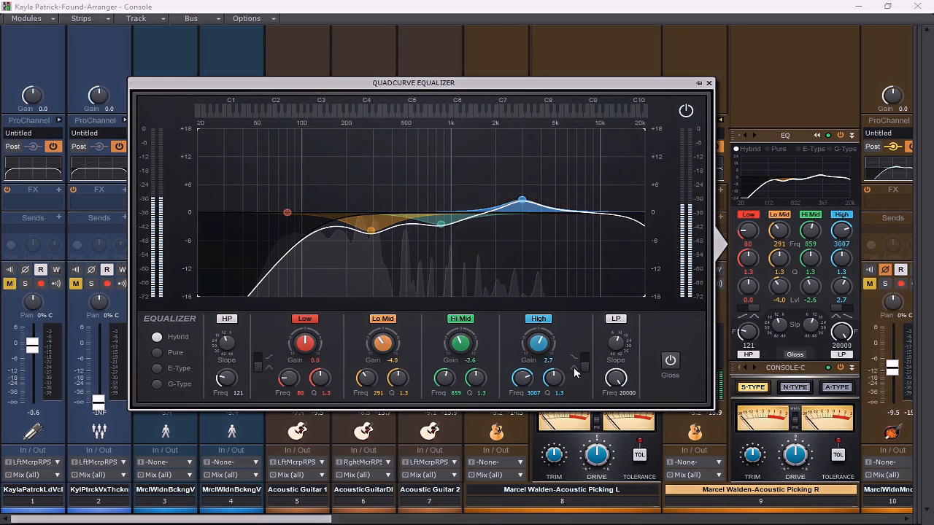
pyautogui.click(583, 362)
pyautogui.moveTo(539, 342); pyautogui.dragTo(538, 338)
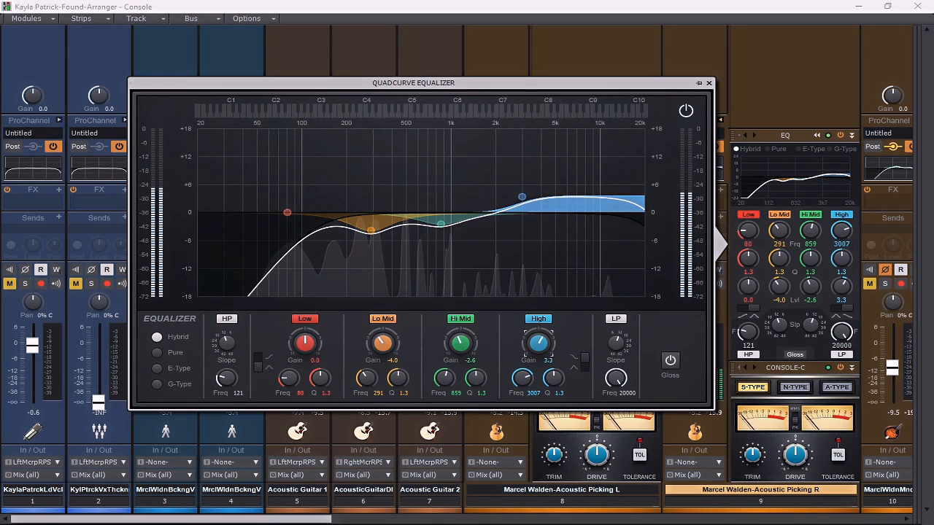
pyautogui.moveTo(441, 223)
pyautogui.mouseDown()
pyautogui.moveTo(452, 237)
pyautogui.moveTo(444, 235)
pyautogui.mouseUp()
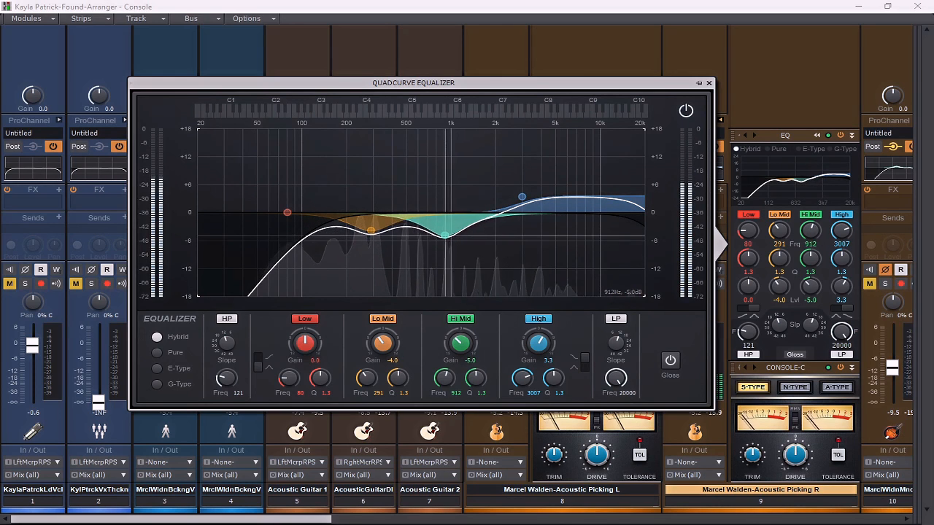
# Step: Set Acoustic Picking R's Lo Mid to -3.4 dB at 294 Hz and Low to -3.2 dB at 159 Hz with Q 5.6, and close the EQ
pyautogui.moveTo(370, 230)
pyautogui.mouseDown()
pyautogui.moveTo(348, 197)
pyautogui.moveTo(315, 183)
pyautogui.moveTo(327, 167)
pyautogui.moveTo(369, 158)
pyautogui.moveTo(371, 228)
pyautogui.mouseUp()
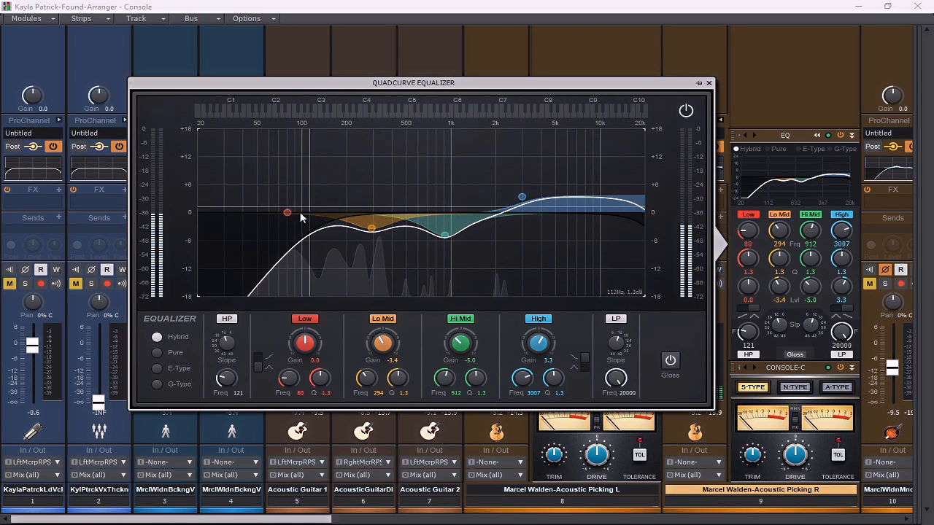
pyautogui.moveTo(286, 212); pyautogui.dragTo(332, 231)
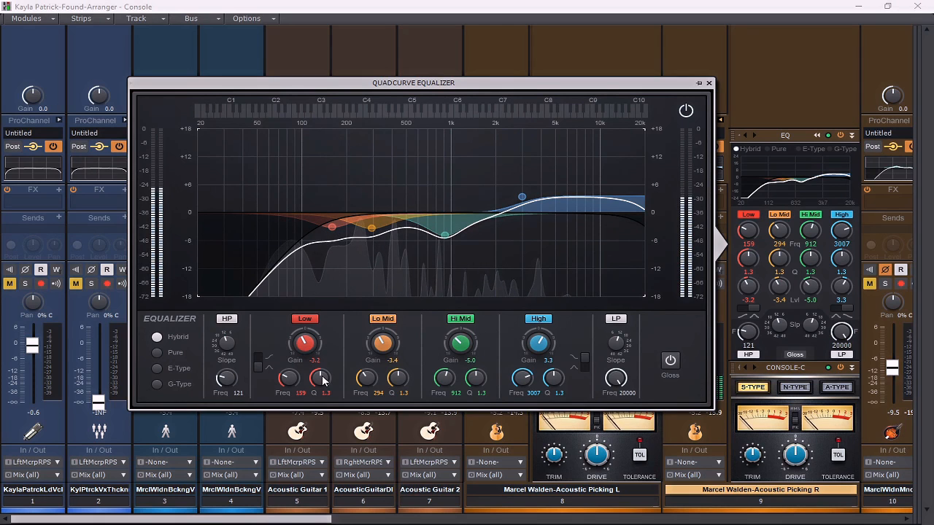
pyautogui.moveTo(323, 377); pyautogui.dragTo(324, 346)
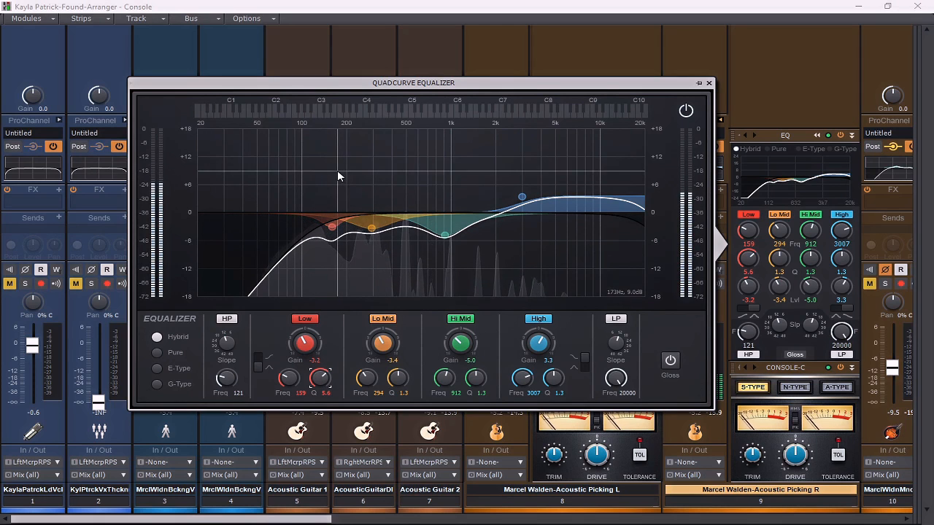
pyautogui.click(708, 82)
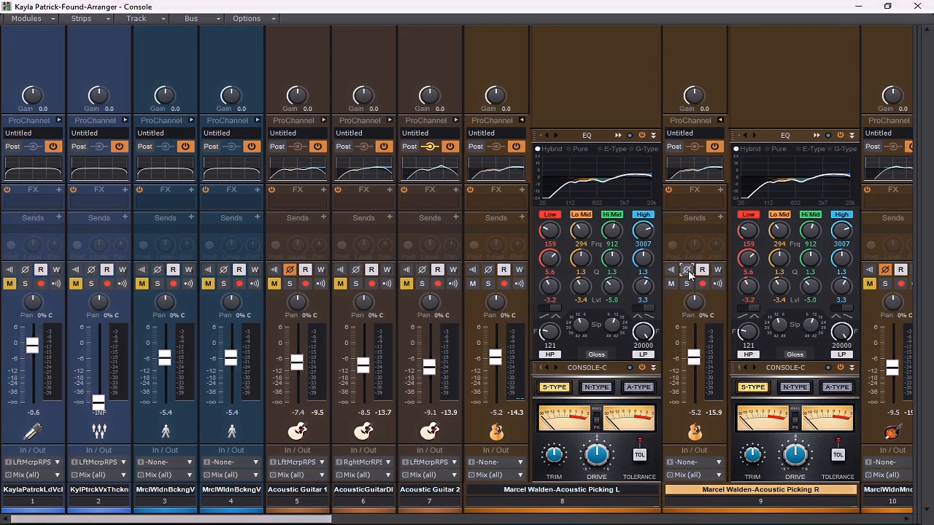
# Step: Enlarge the Acoustic Picking L and R tracks in the track view and zoom in on their waveforms in Chorus 3/Outro
pyautogui.click(870, 7)
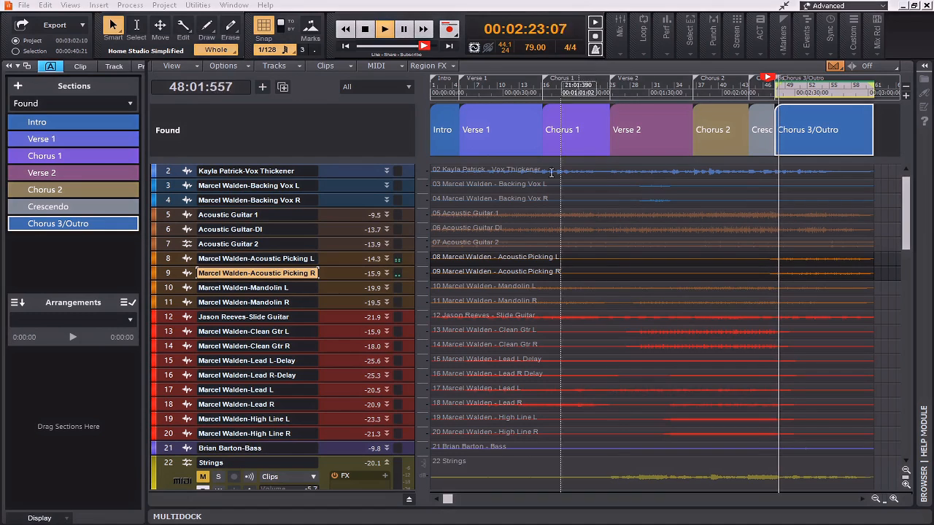
pyautogui.moveTo(357, 278); pyautogui.dragTo(346, 381)
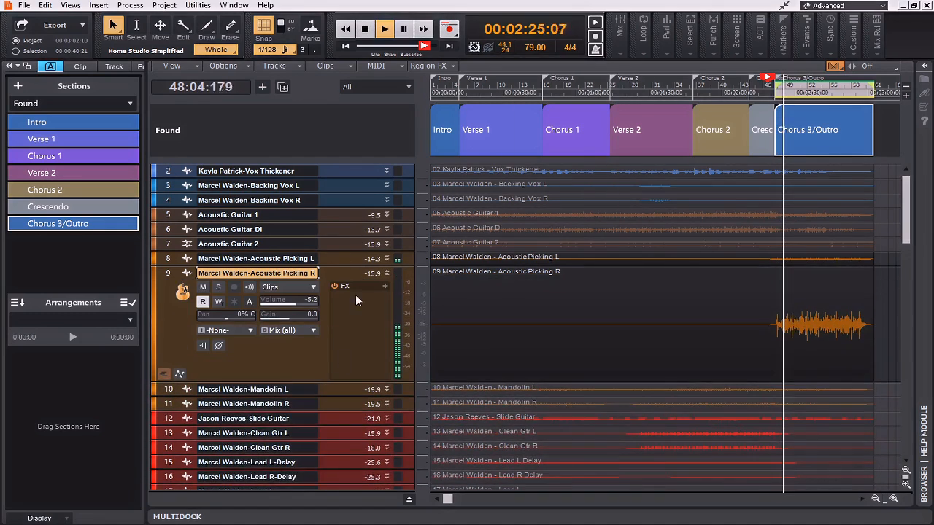
pyautogui.moveTo(356, 265); pyautogui.dragTo(342, 366)
pyautogui.scroll(6, 731, 392)
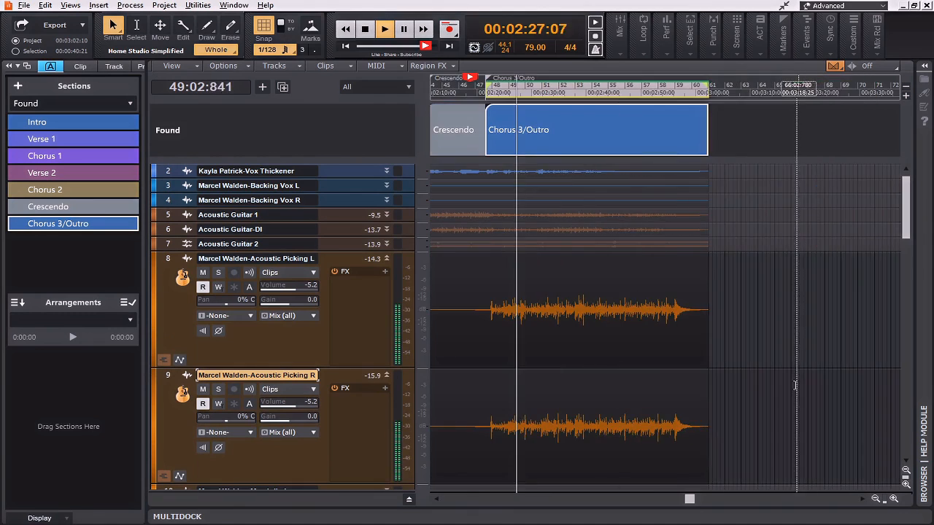
# Step: Stop playback and place the playhead at 49:02:150 in the Chorus 3/Outro section
pyautogui.scroll(5, 543, 410)
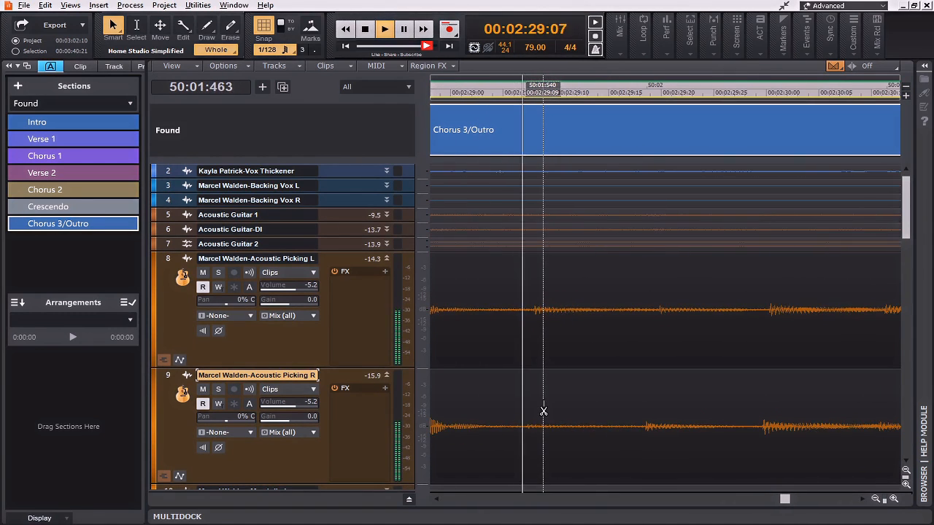
pyautogui.press('space')
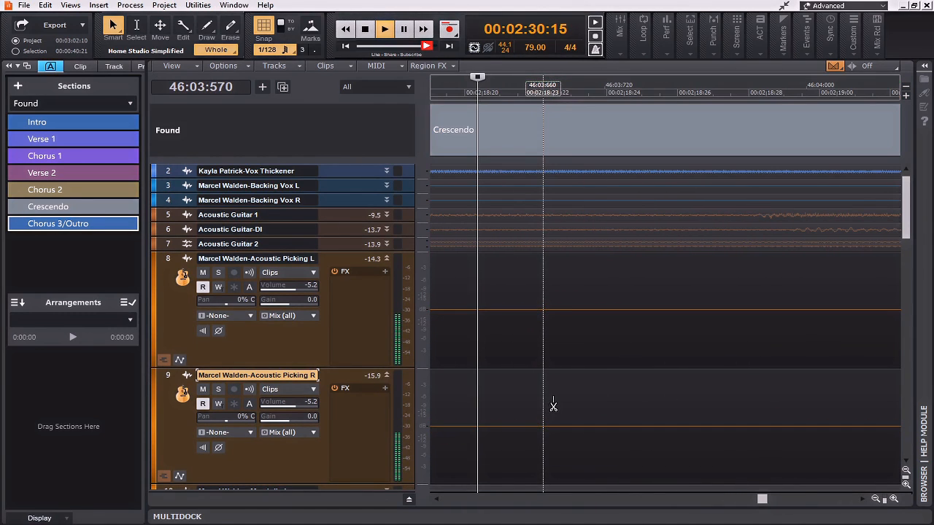
pyautogui.scroll(-4, 554, 396)
pyautogui.scroll(-2, 554, 396)
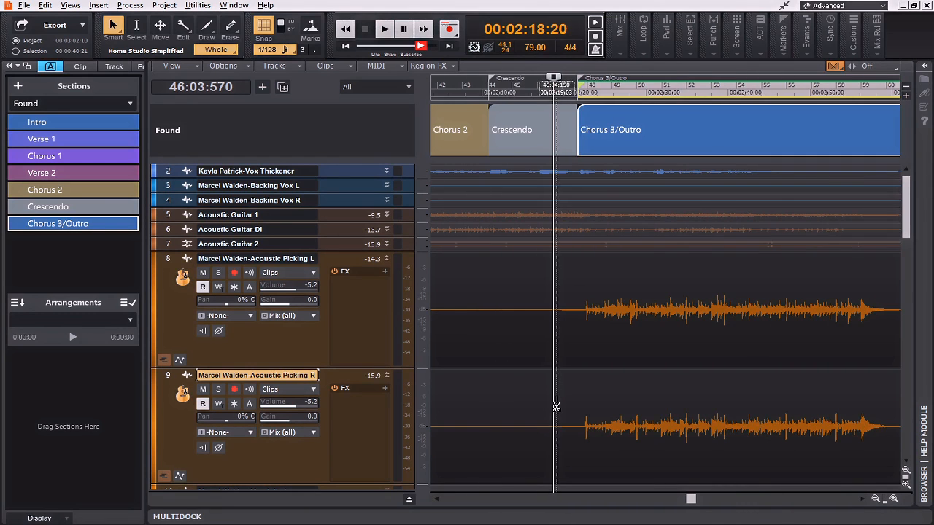
pyautogui.click(619, 302)
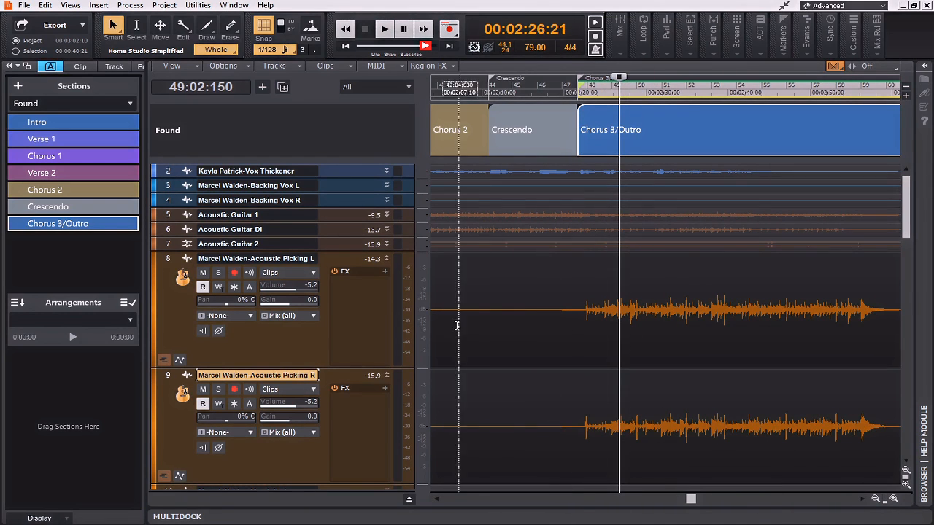
# Step: Magnify the Acoustic Picking L and R waveforms vertically and compare them up close around bar 49
pyautogui.moveTo(422, 296); pyautogui.dragTo(423, 277)
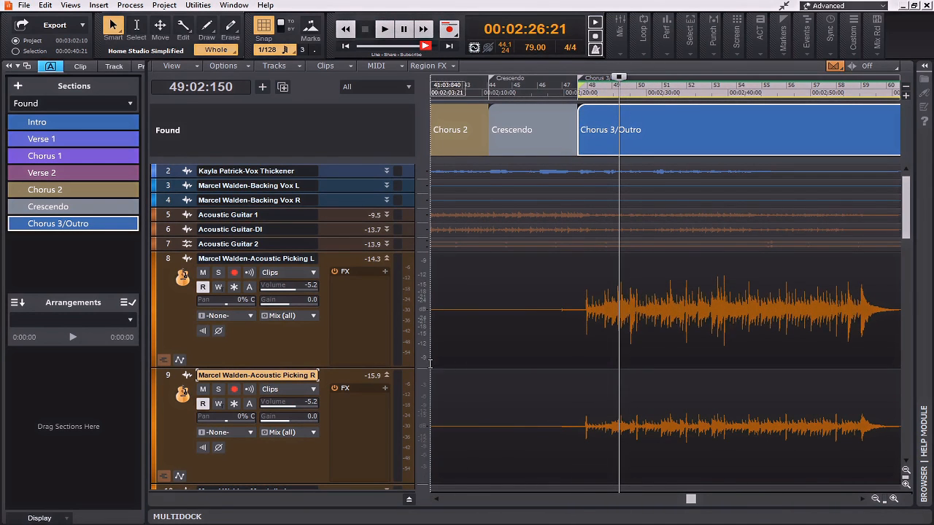
pyautogui.moveTo(423, 424); pyautogui.dragTo(423, 403)
pyautogui.scroll(6, 611, 442)
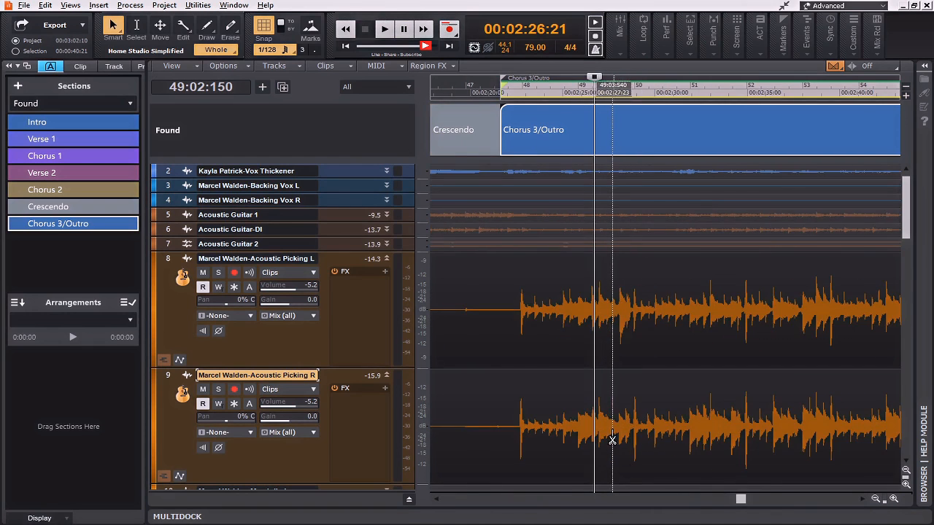
pyautogui.scroll(4, 610, 441)
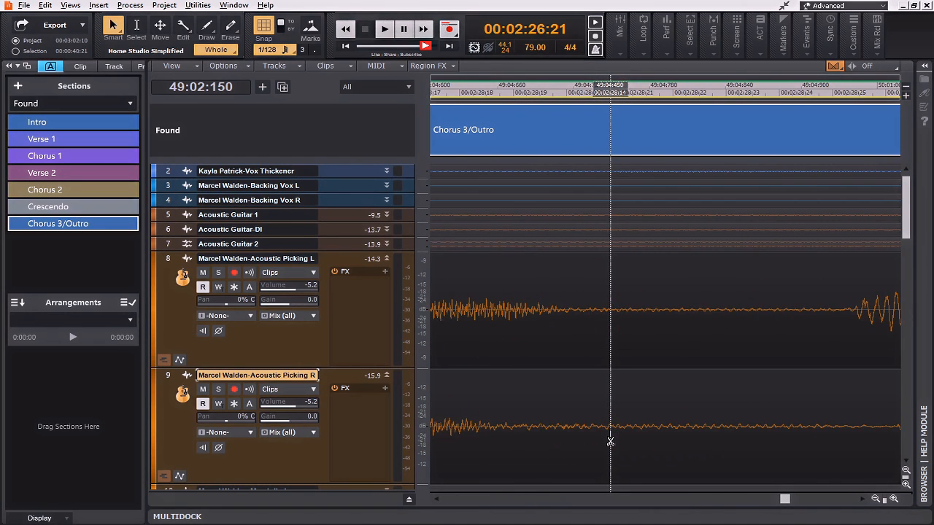
pyautogui.moveTo(786, 502); pyautogui.dragTo(782, 503)
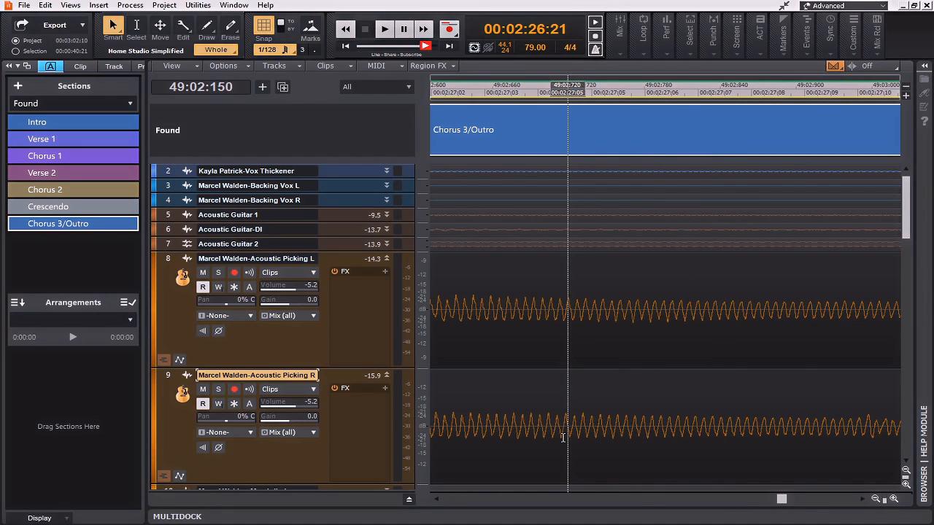
pyautogui.scroll(-5, 562, 438)
pyautogui.scroll(-3, 604, 430)
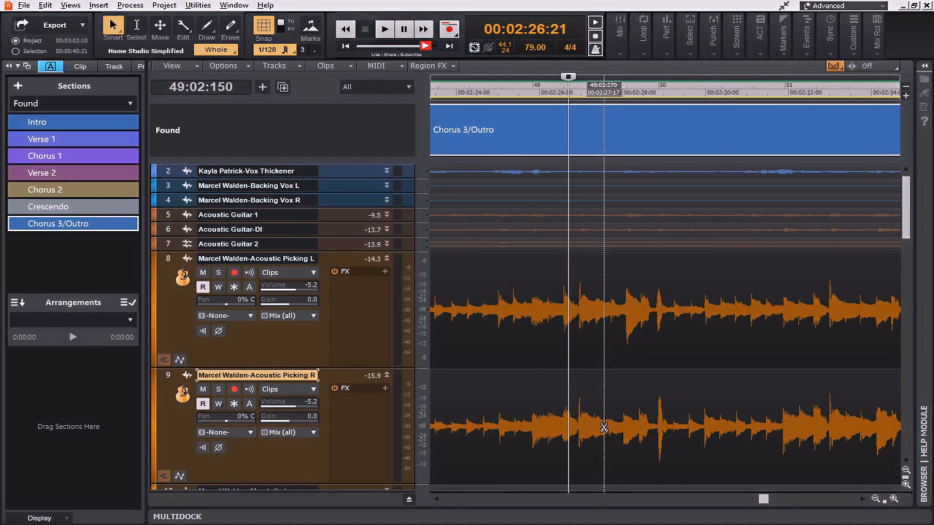
# Step: Play the section and set Acoustic Picking L's Low to -5.6 dB at 163 Hz and Lo Mid to -4.7 dB at 331 Hz
pyautogui.press('space')
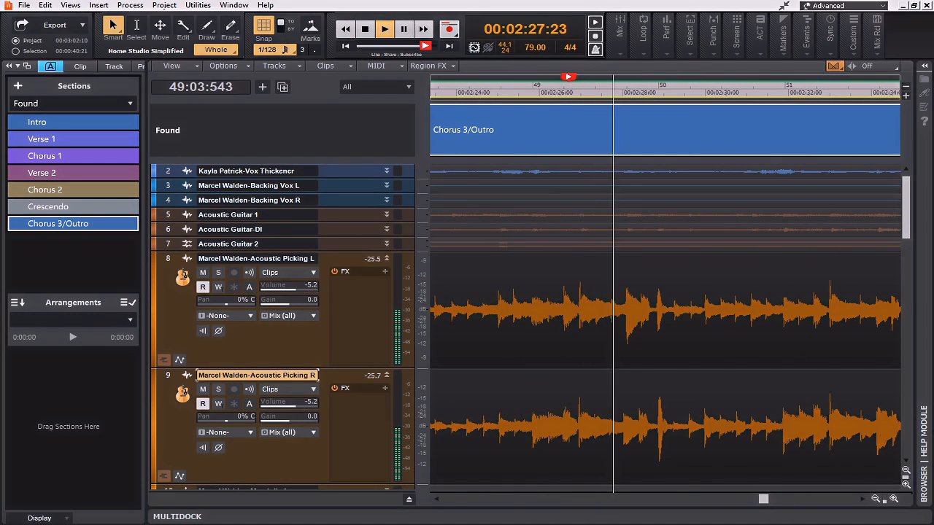
pyautogui.hotkey('alt', '2')
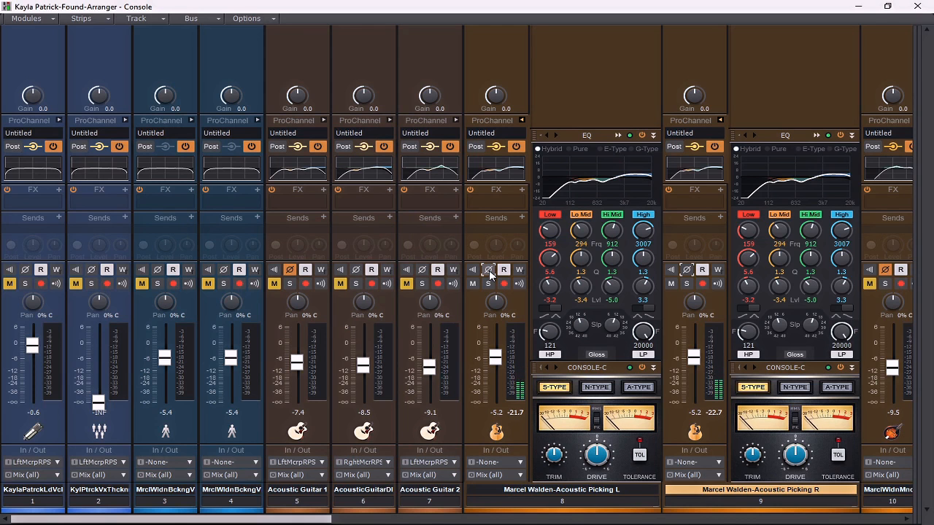
pyautogui.doubleClick(623, 134)
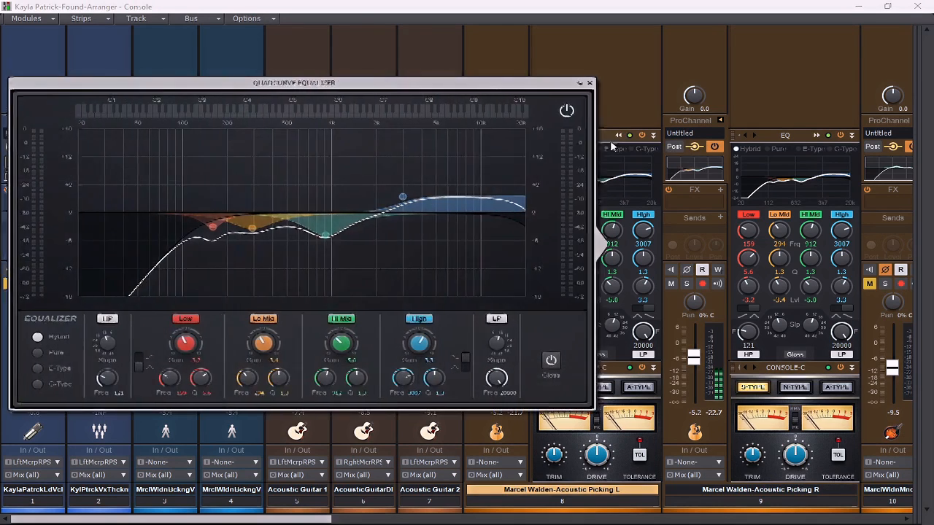
pyautogui.moveTo(244, 228); pyautogui.dragTo(207, 238)
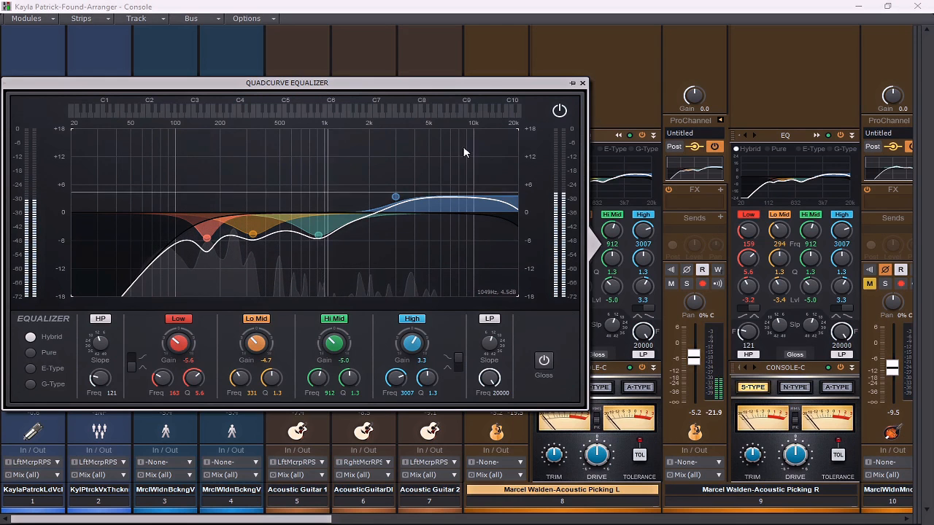
pyautogui.click(583, 82)
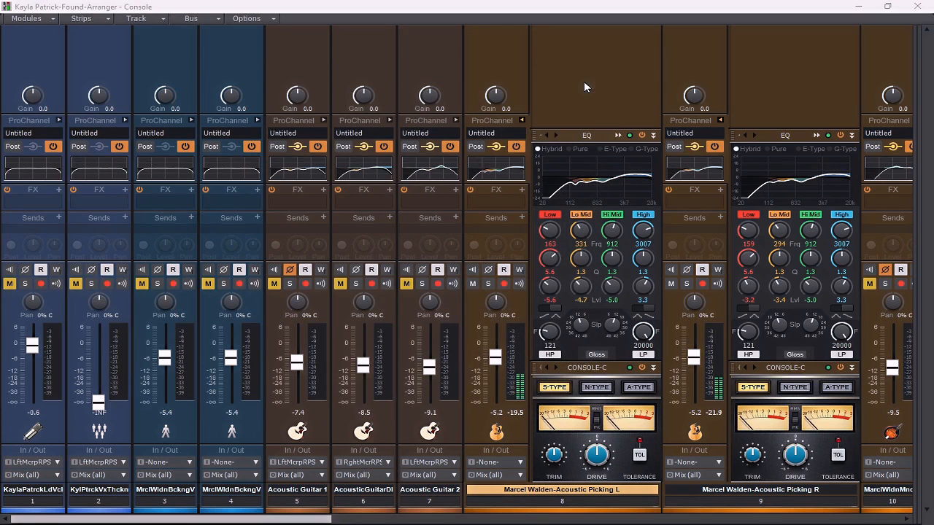
# Step: Collapse the ProChannels of Acoustic Picking L and R and return to the track view
pyautogui.click(521, 120)
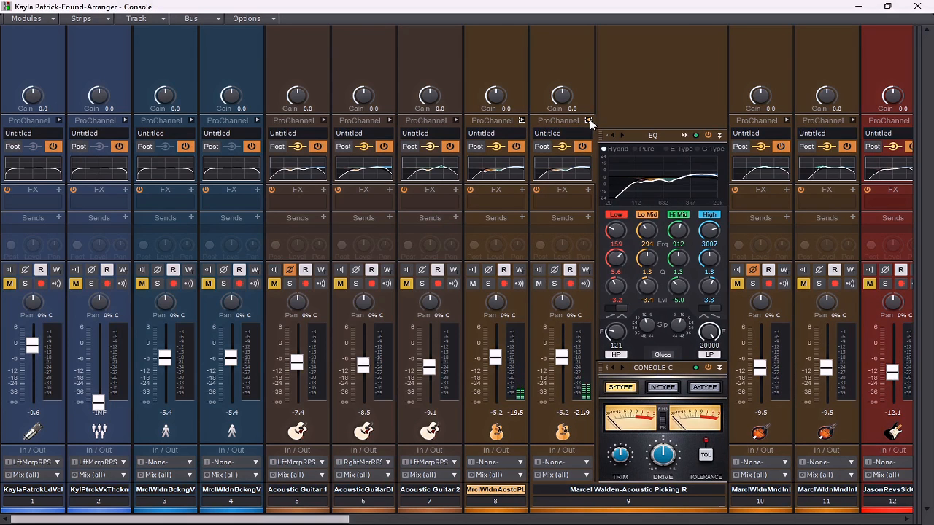
pyautogui.click(588, 120)
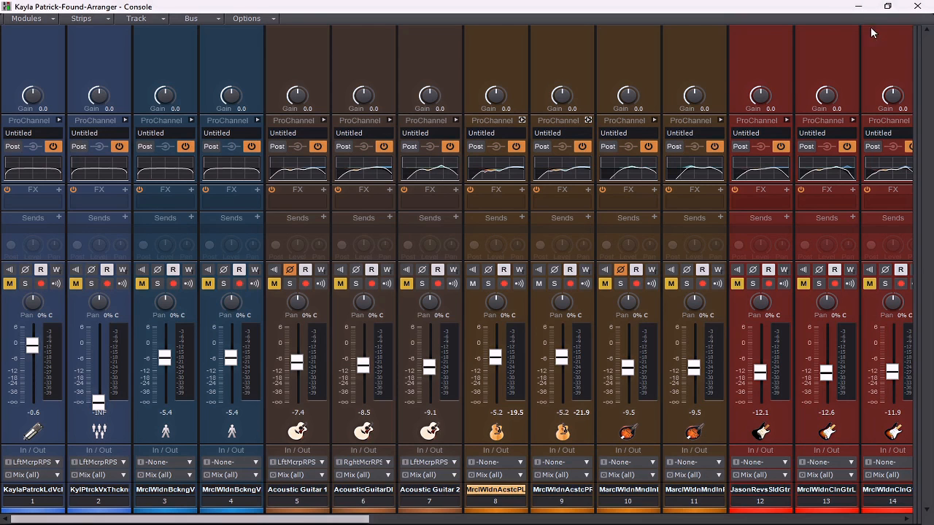
pyautogui.click(860, 6)
# Step: Select the Verse 2 section for playback and clear the solos and mutes on all tracks
pyautogui.scroll(-4, 602, 237)
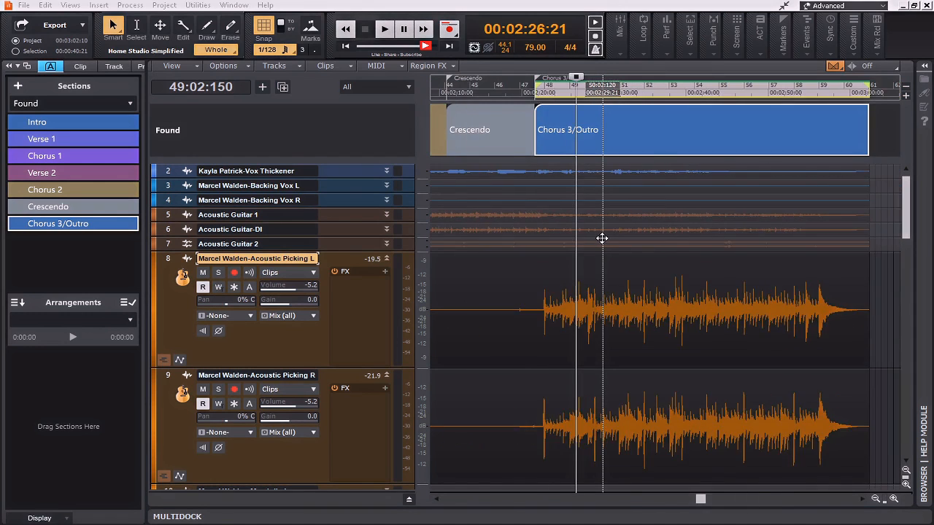
pyautogui.scroll(-4, 602, 241)
pyautogui.click(492, 111)
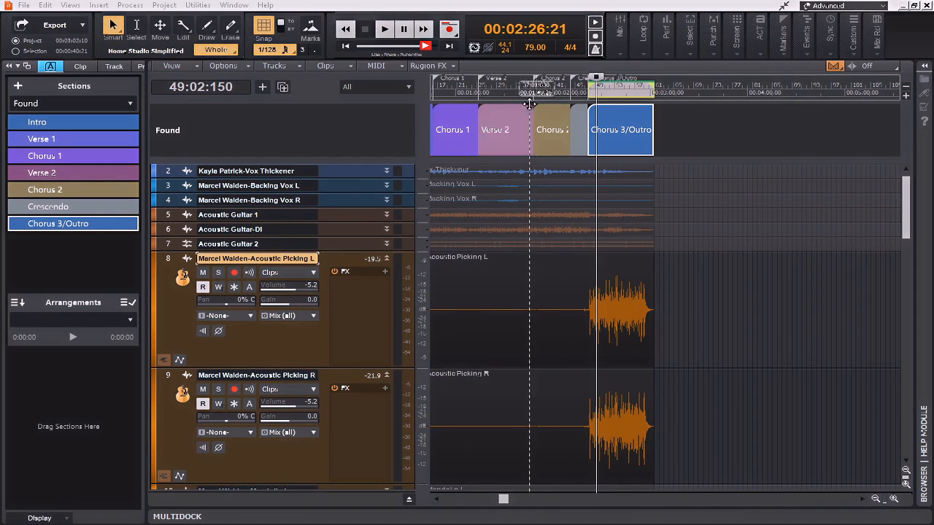
pyautogui.click(492, 112)
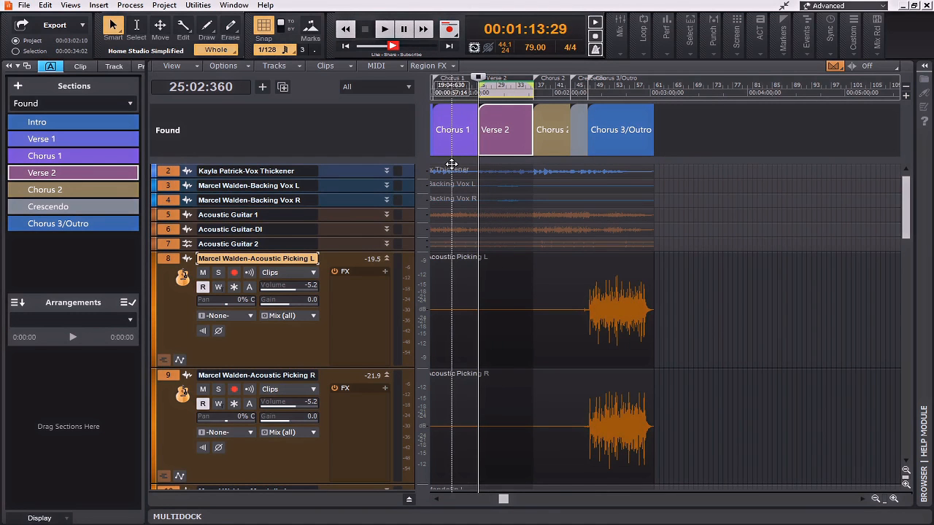
pyautogui.hotkey('alt', '2')
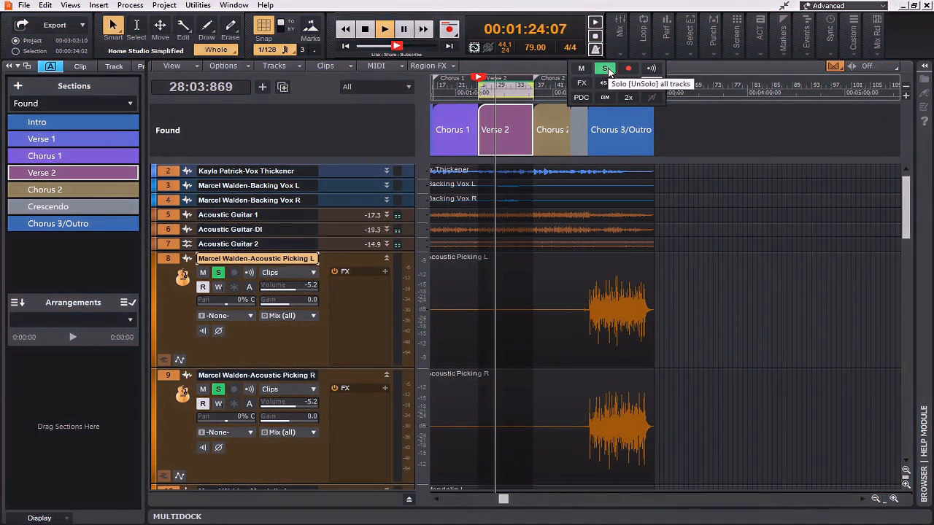
pyautogui.click(604, 69)
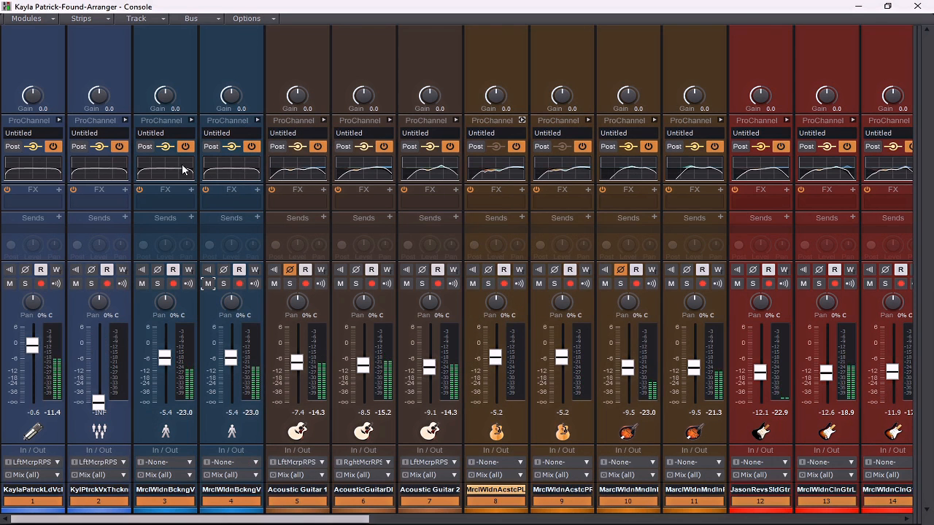
# Step: Mute the lead vocal track and expand the ProChannels of Backing Vox L and Backing Vox R
pyautogui.click(9, 283)
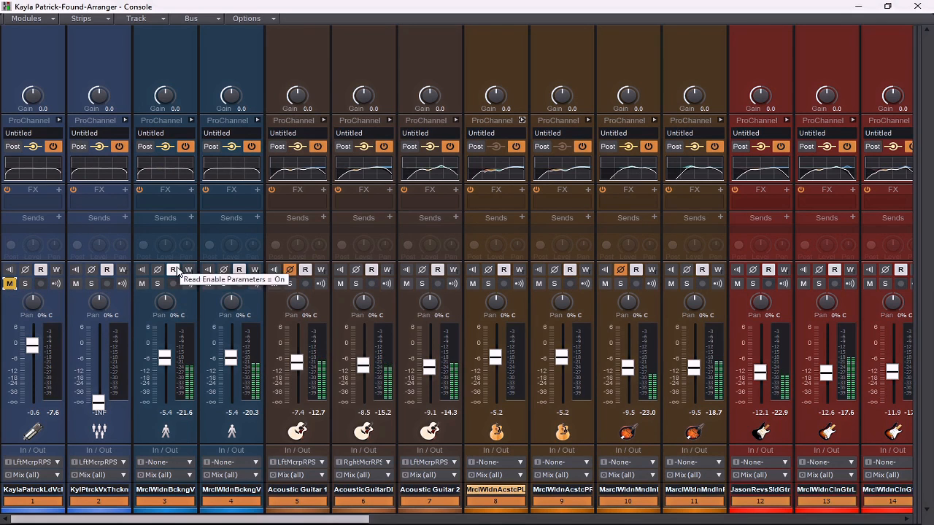
pyautogui.click(191, 121)
pyautogui.click(389, 121)
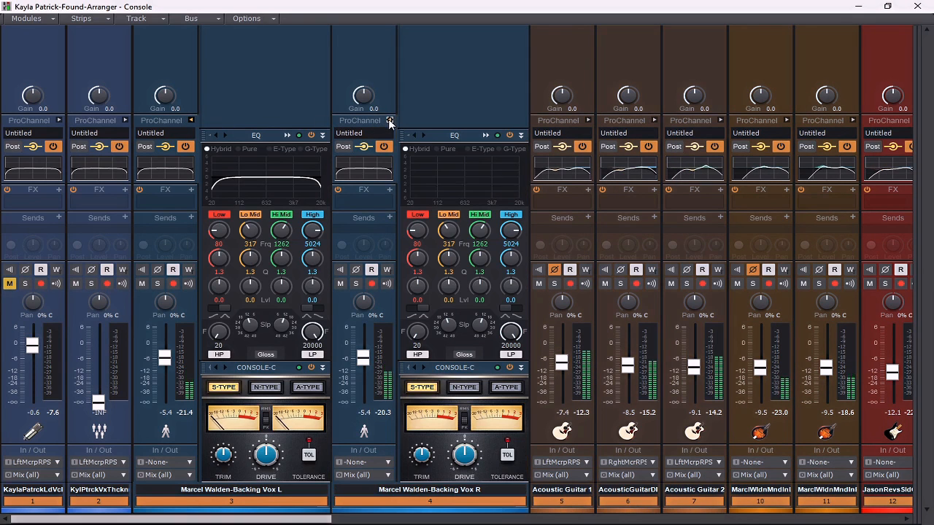
# Step: Set Backing Vox L's EQ to a 191 Hz high-pass, Hi Mid 2.9 dB at 1877 Hz and High 2.7 dB at 4786 Hz
pyautogui.click(290, 135)
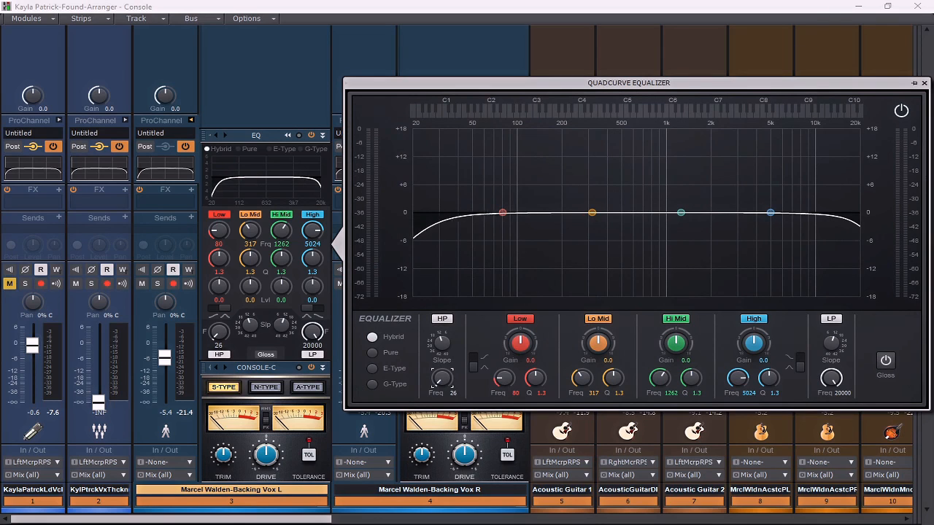
pyautogui.moveTo(441, 377); pyautogui.dragTo(441, 368)
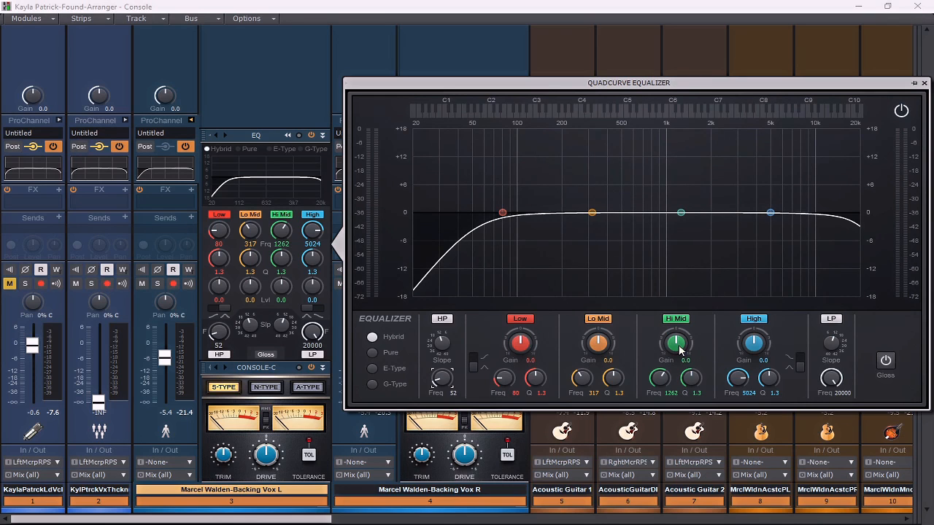
pyautogui.moveTo(679, 350); pyautogui.dragTo(679, 340)
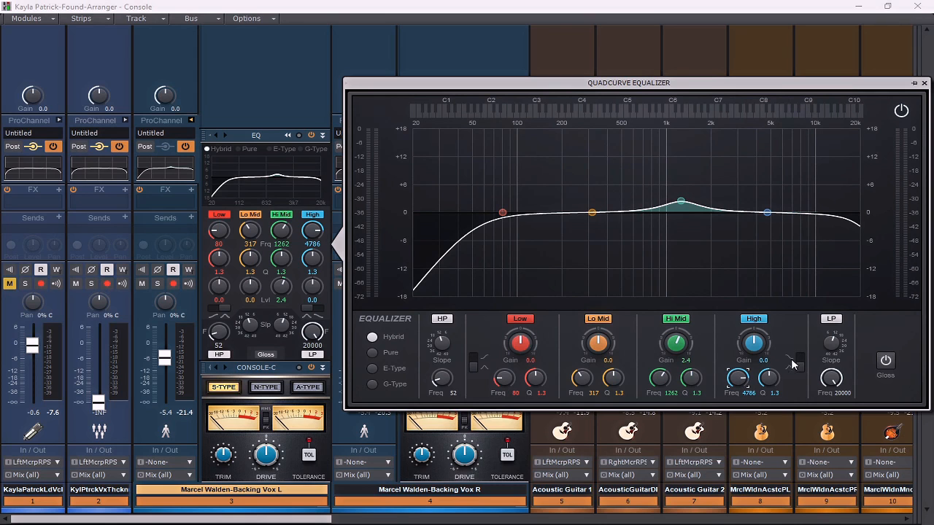
pyautogui.moveTo(754, 351); pyautogui.dragTo(745, 331)
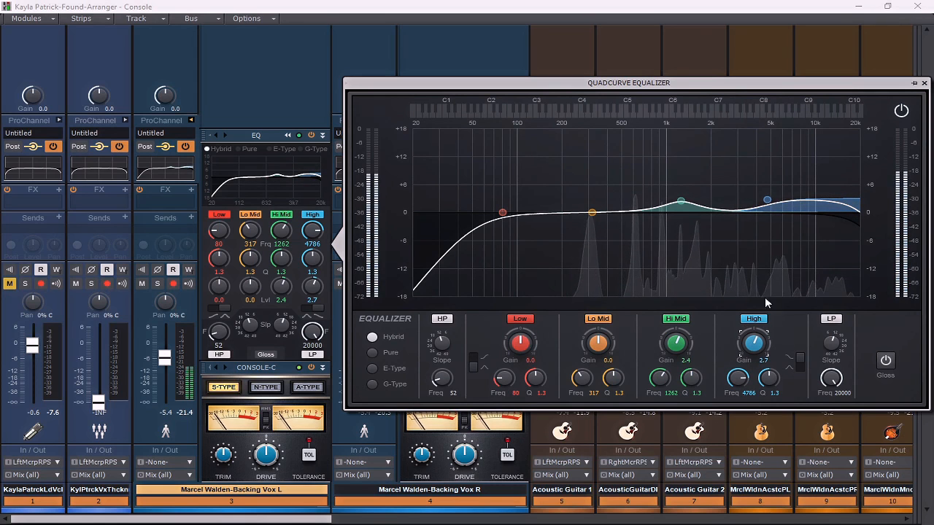
pyautogui.moveTo(681, 201); pyautogui.dragTo(701, 197)
pyautogui.moveTo(704, 198); pyautogui.dragTo(706, 198)
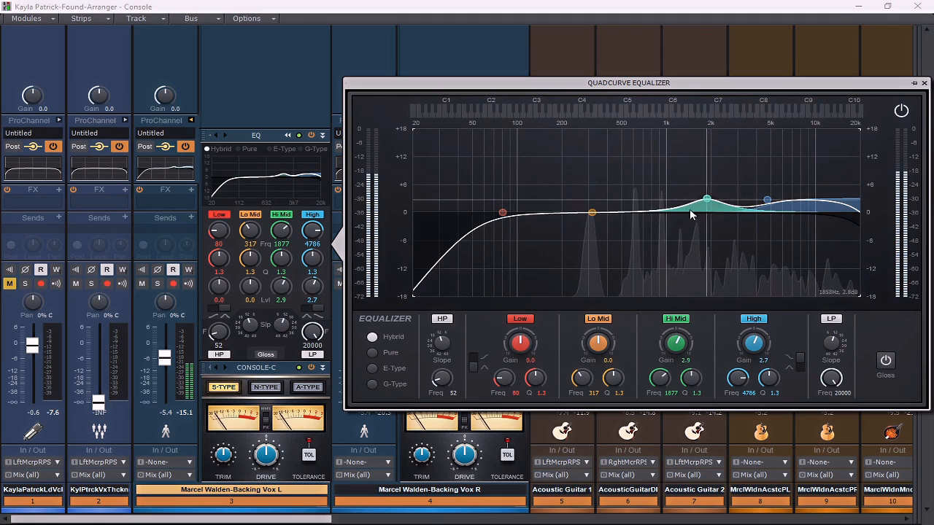
pyautogui.moveTo(440, 378); pyautogui.dragTo(440, 334)
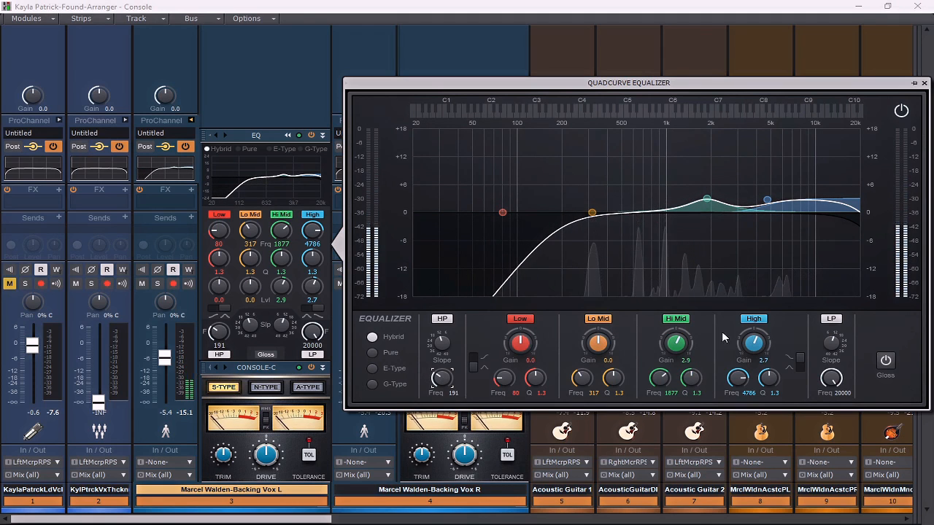
pyautogui.click(925, 83)
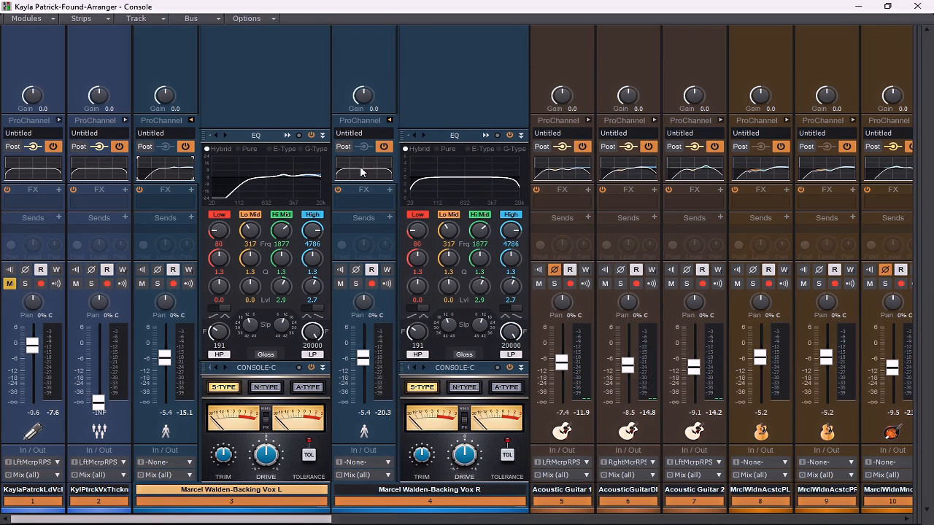
# Step: Give Backing Vox R the same EQ with Lo Mid at -2.1 dB and 536 Hz, and collapse both backing vocals' ProChannels
pyautogui.click(486, 135)
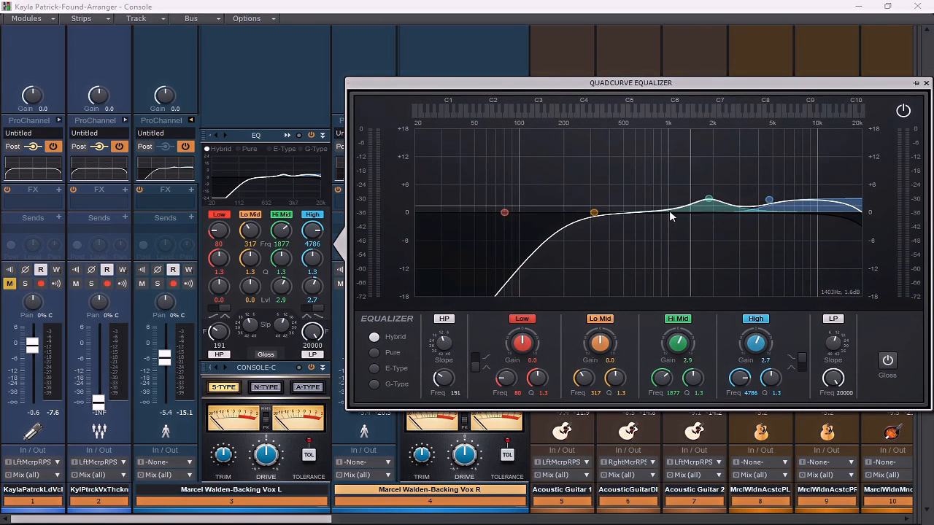
pyautogui.moveTo(595, 212); pyautogui.dragTo(627, 221)
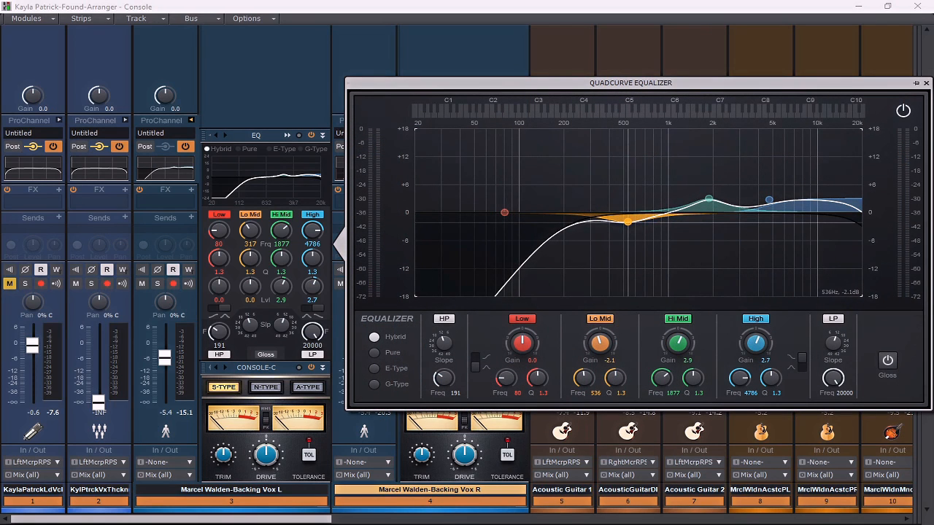
pyautogui.click(926, 83)
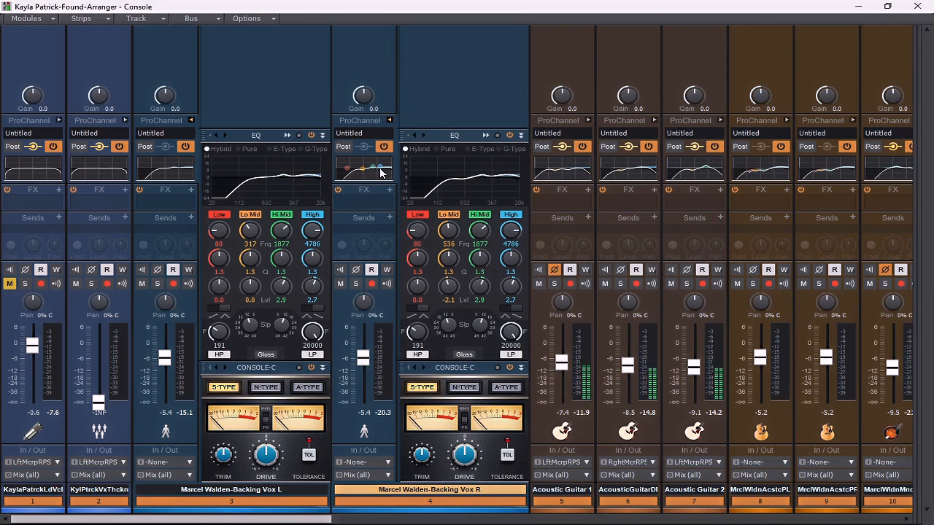
pyautogui.click(191, 120)
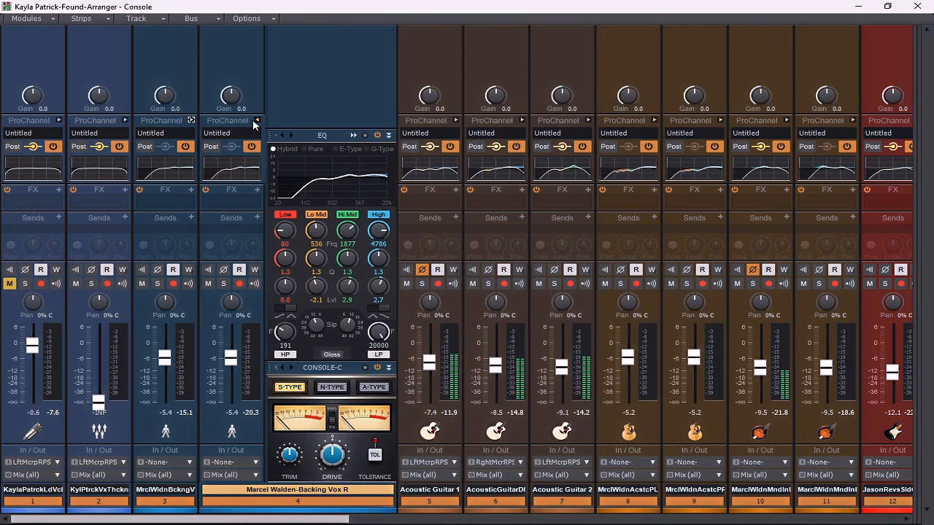
pyautogui.click(256, 120)
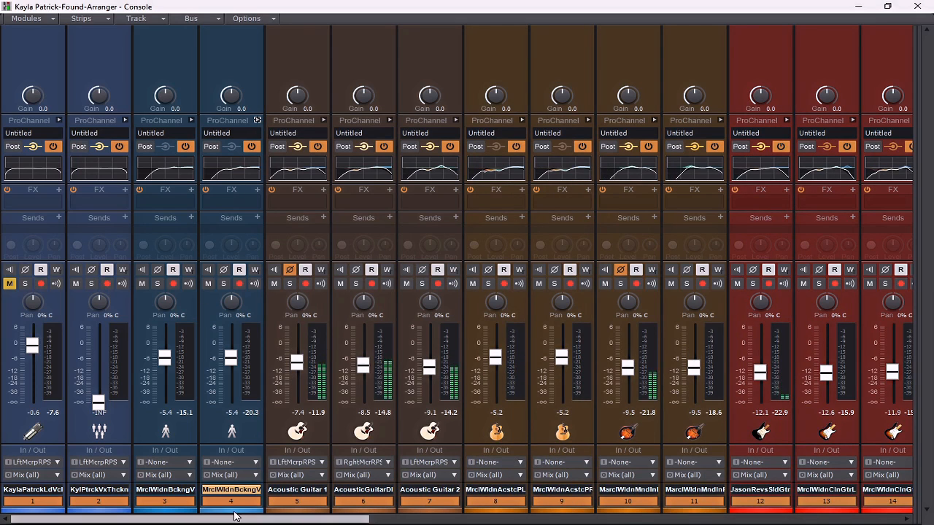
# Step: Restart playback, unmute the lead vocal track and open its ProChannel equalizer in the enlarged QuadCurve view
pyautogui.moveTo(234, 517); pyautogui.dragTo(693, 523)
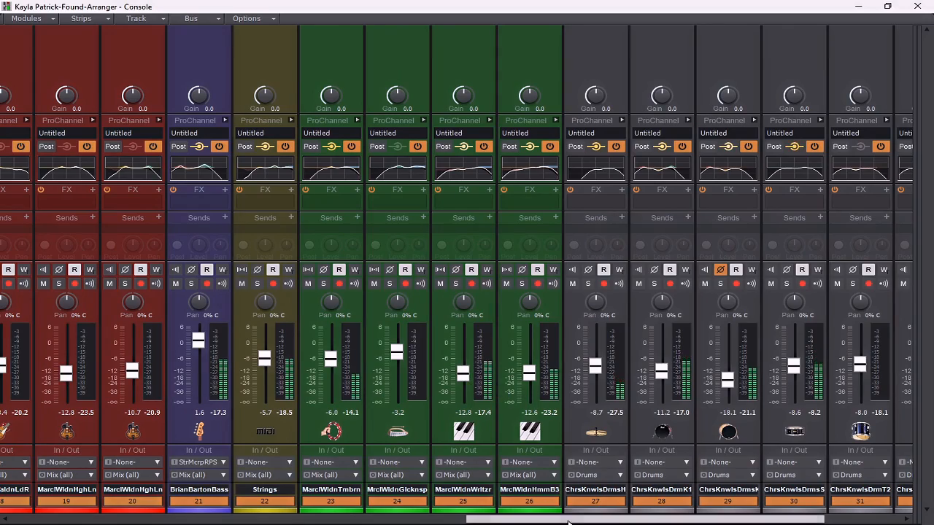
pyautogui.moveTo(578, 522); pyautogui.dragTo(736, 523)
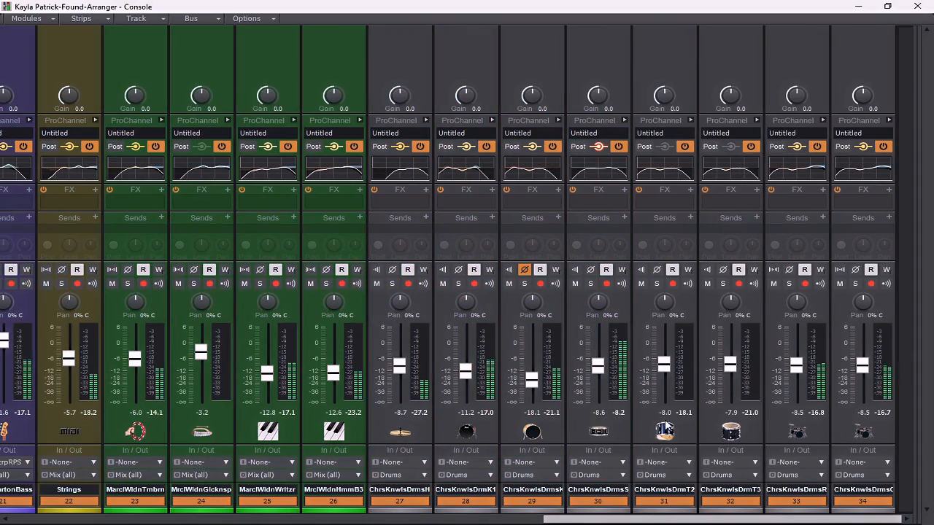
pyautogui.moveTo(656, 520); pyautogui.dragTo(109, 520)
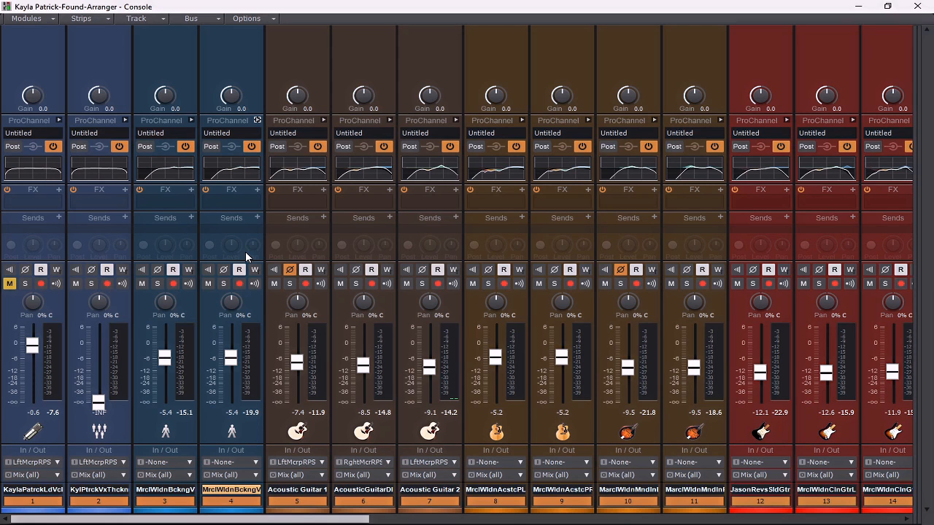
pyautogui.press('space')
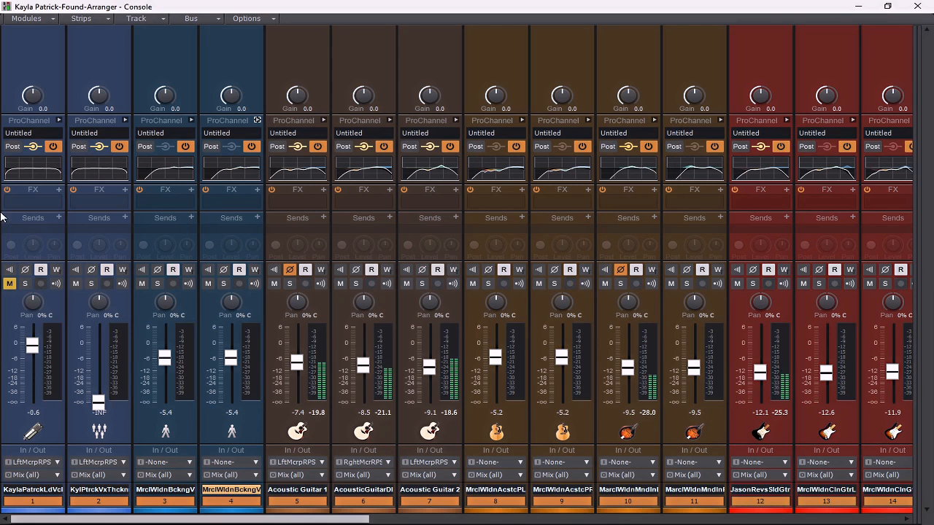
pyautogui.click(9, 283)
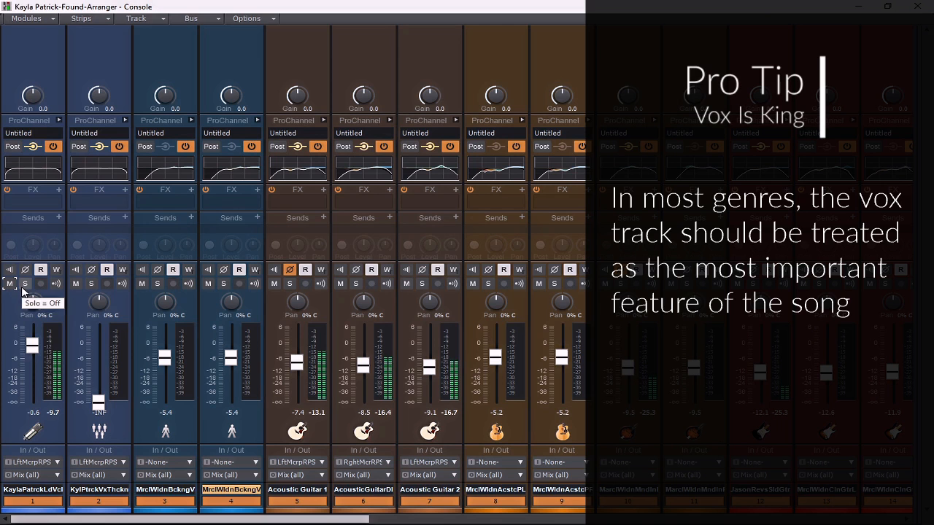
pyautogui.click(59, 121)
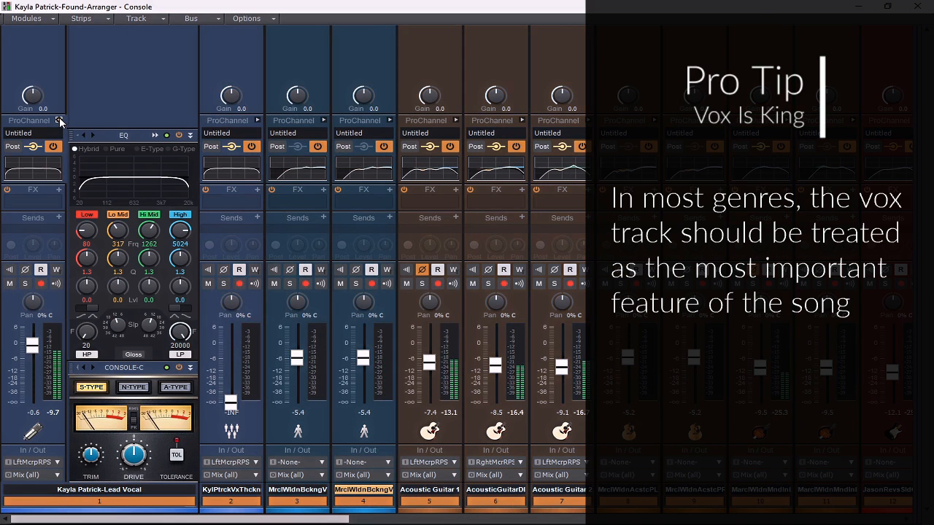
pyautogui.click(155, 135)
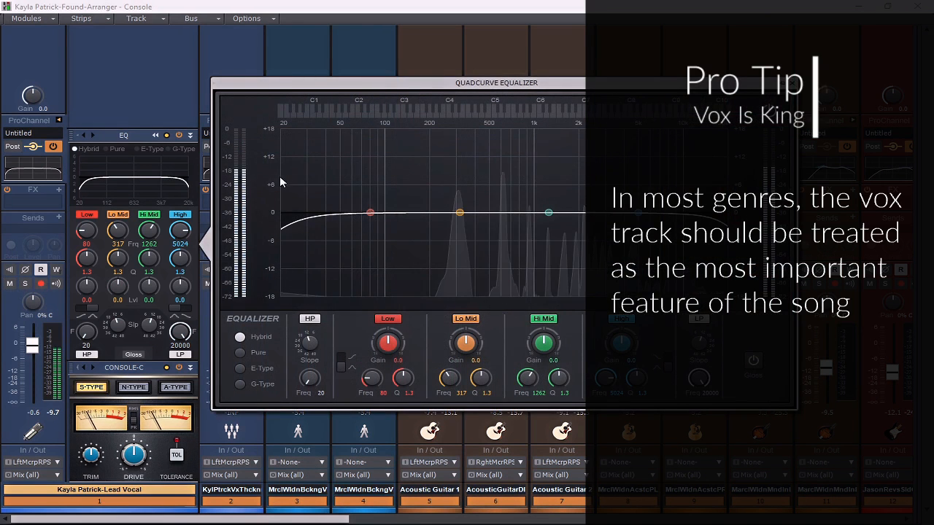
# Step: Set the lead vocal's high-pass to 97 Hz, Lo Mid to 2.3 dB at 389 Hz and, with the track soloed, Hi Mid to 2.4 dB at 1403 Hz
pyautogui.moveTo(310, 378); pyautogui.dragTo(310, 346)
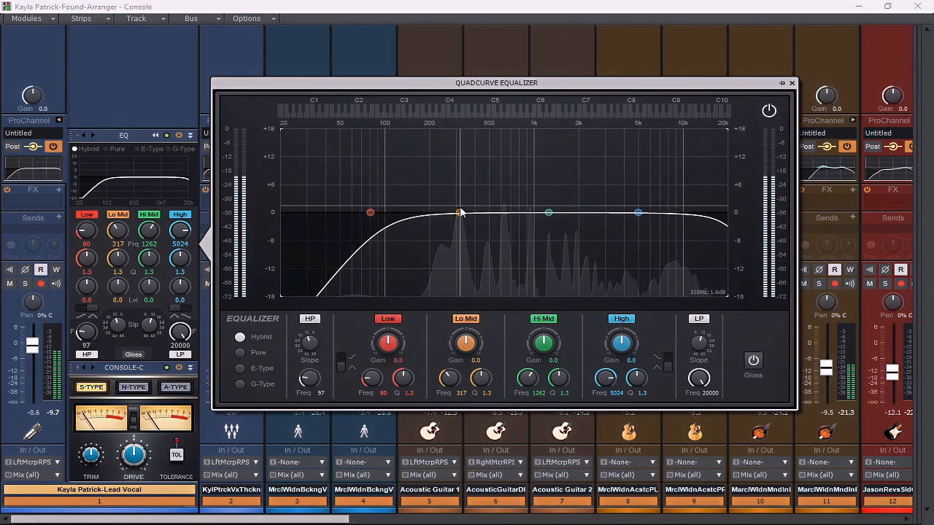
pyautogui.moveTo(460, 213)
pyautogui.mouseDown()
pyautogui.moveTo(436, 180)
pyautogui.moveTo(504, 186)
pyautogui.moveTo(469, 193)
pyautogui.moveTo(472, 202)
pyautogui.mouseUp()
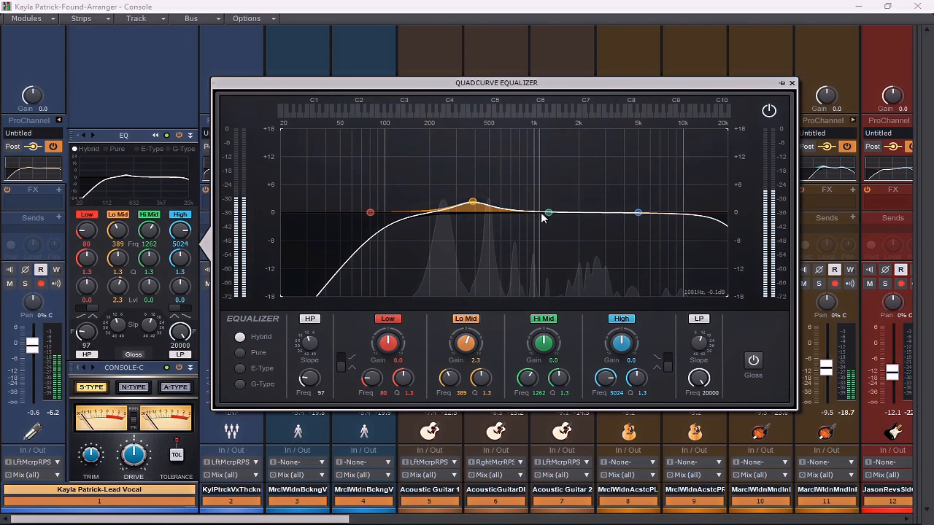
pyautogui.moveTo(548, 213); pyautogui.dragTo(553, 188)
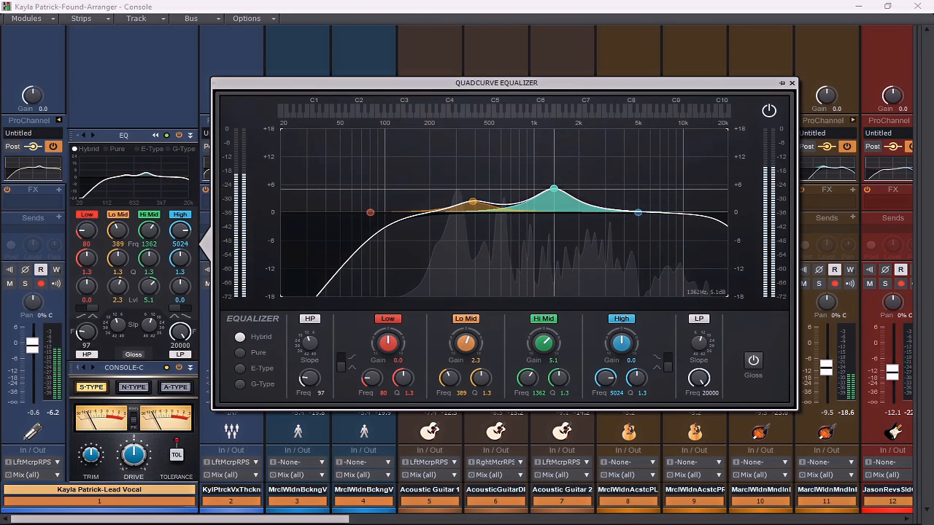
pyautogui.click(25, 283)
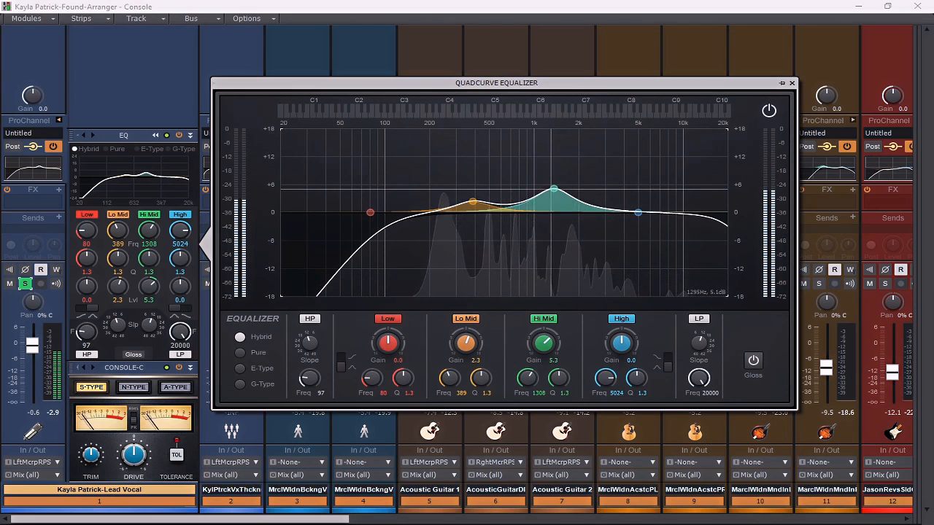
pyautogui.moveTo(553, 189)
pyautogui.mouseDown()
pyautogui.moveTo(674, 191)
pyautogui.moveTo(690, 182)
pyautogui.moveTo(652, 170)
pyautogui.moveTo(558, 177)
pyautogui.moveTo(566, 174)
pyautogui.moveTo(549, 182)
pyautogui.moveTo(555, 200)
pyautogui.mouseUp()
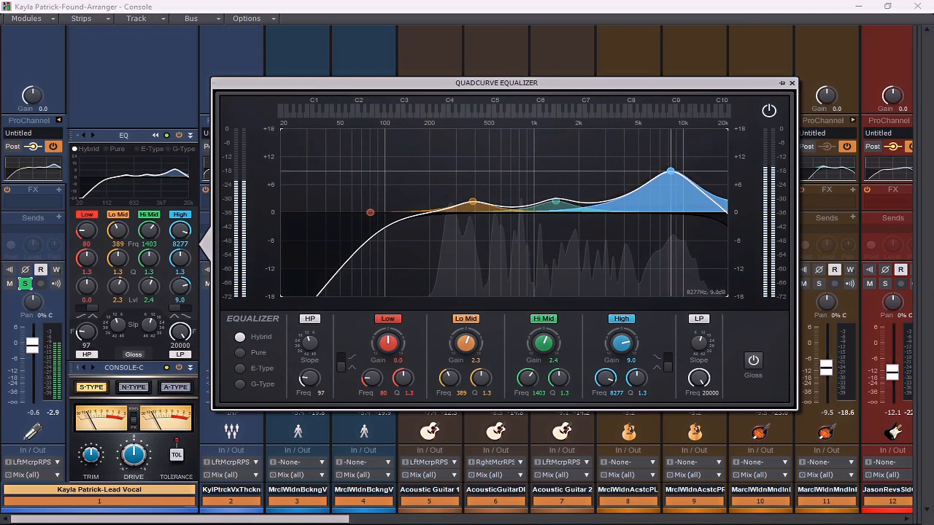
# Step: Set the lead vocal's Low band to -1.8 dB at 207 Hz, High to 0.3 dB at 4914 Hz and Hi Mid to -1.3 dB at 1461 Hz
pyautogui.moveTo(670, 171); pyautogui.dragTo(639, 192)
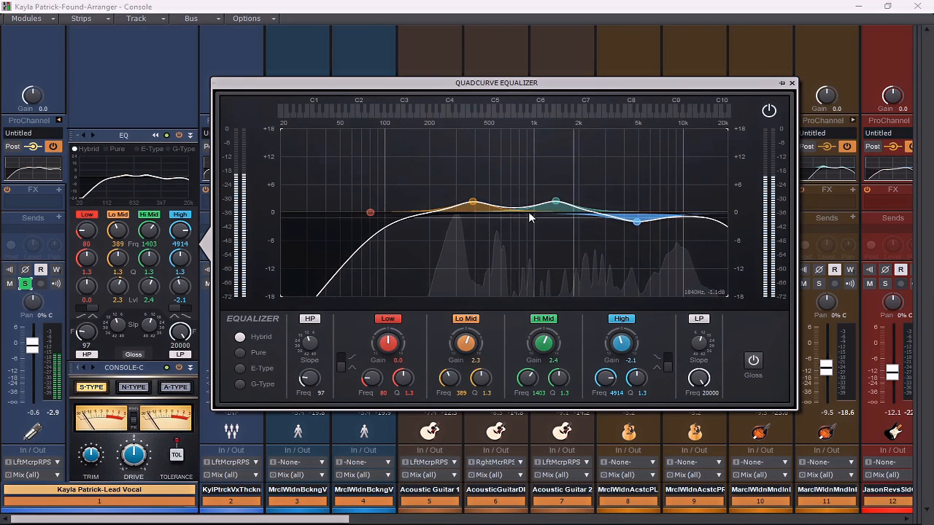
pyautogui.moveTo(370, 213); pyautogui.dragTo(432, 220)
pyautogui.moveTo(637, 221); pyautogui.dragTo(637, 211)
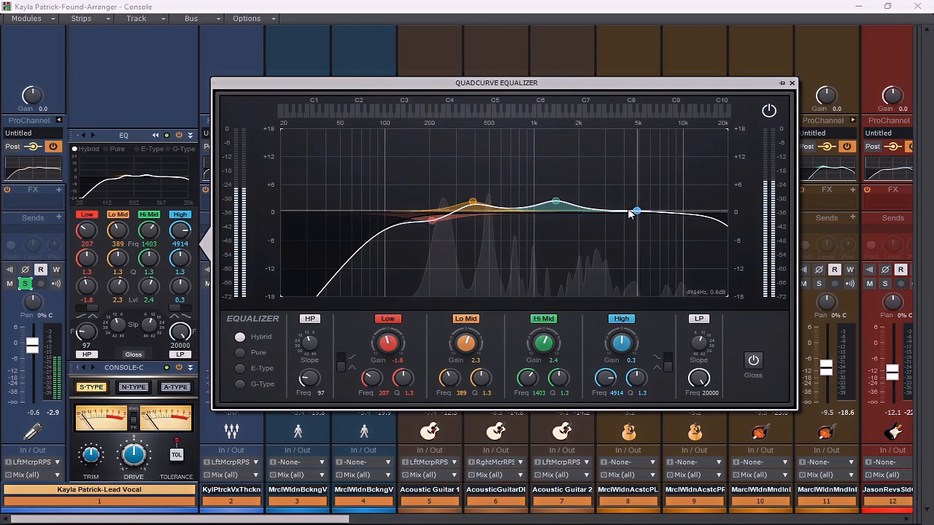
pyautogui.moveTo(555, 203); pyautogui.dragTo(559, 223)
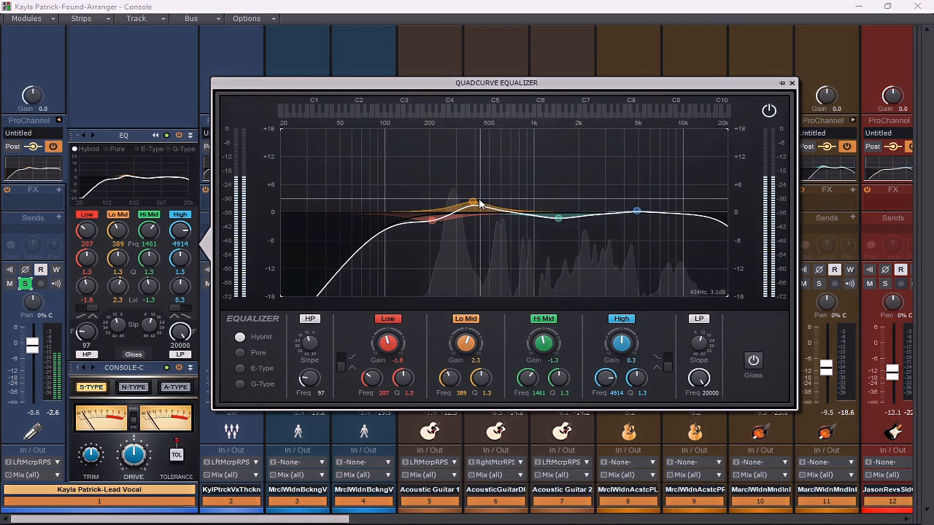
# Step: Set the lead vocal's Lo Mid to -3.3 dB at 541 Hz, Hi Mid to 1.2 dB at 1376 Hz and High to a 2.6 dB shelf at 2561 Hz
pyautogui.moveTo(473, 203); pyautogui.dragTo(493, 228)
pyautogui.moveTo(557, 218)
pyautogui.mouseDown()
pyautogui.moveTo(548, 191)
pyautogui.moveTo(554, 207)
pyautogui.mouseUp()
pyautogui.moveTo(637, 211); pyautogui.dragTo(594, 200)
pyautogui.click(666, 359)
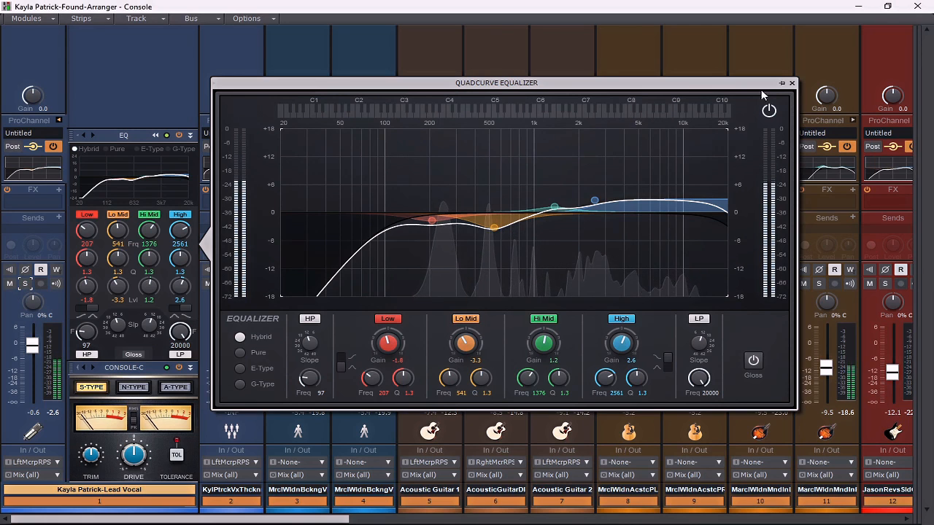
# Step: Close the lead vocal's equalizer, raise its fader to 0.4 dB and give the vox thickener track the same EQ curve
pyautogui.click(792, 83)
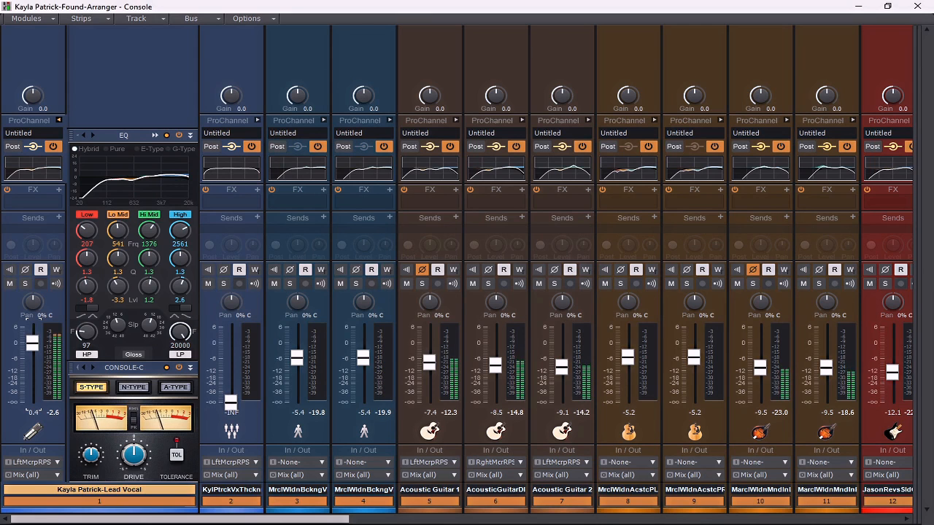
pyautogui.click(60, 121)
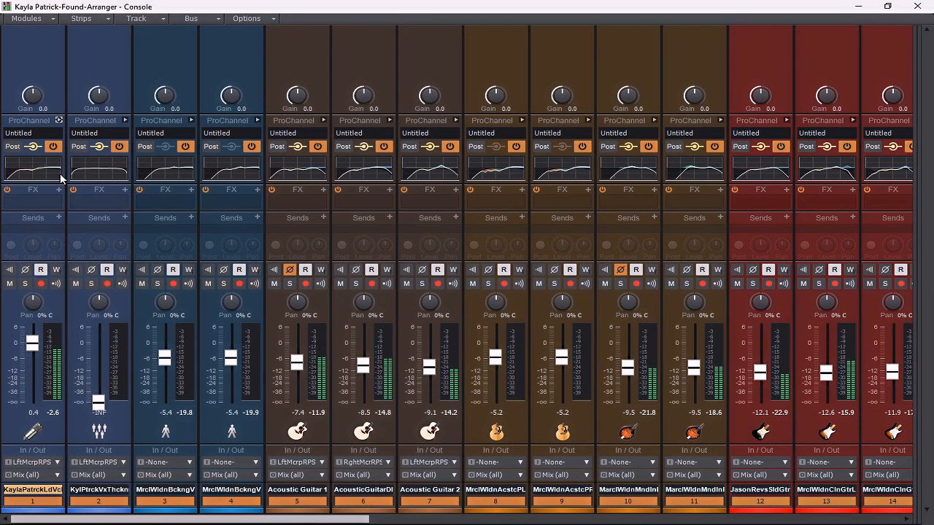
pyautogui.moveTo(34, 173)
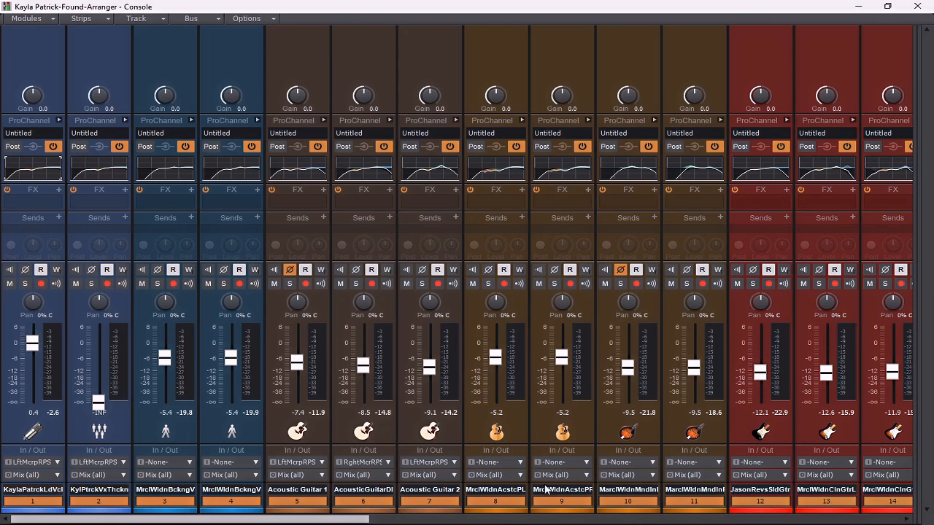
# Step: Pan Acoustic Guitar 1 100% left and Acoustic Guitar 2 100% right, recentring the Acoustic Guitar DI after trying it 56% right
pyautogui.click(885, 7)
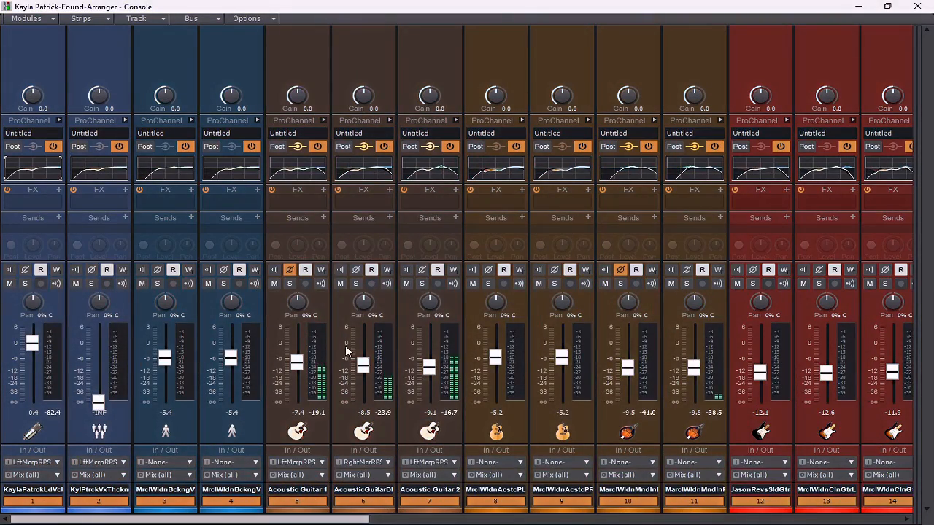
pyautogui.moveTo(299, 308); pyautogui.dragTo(299, 326)
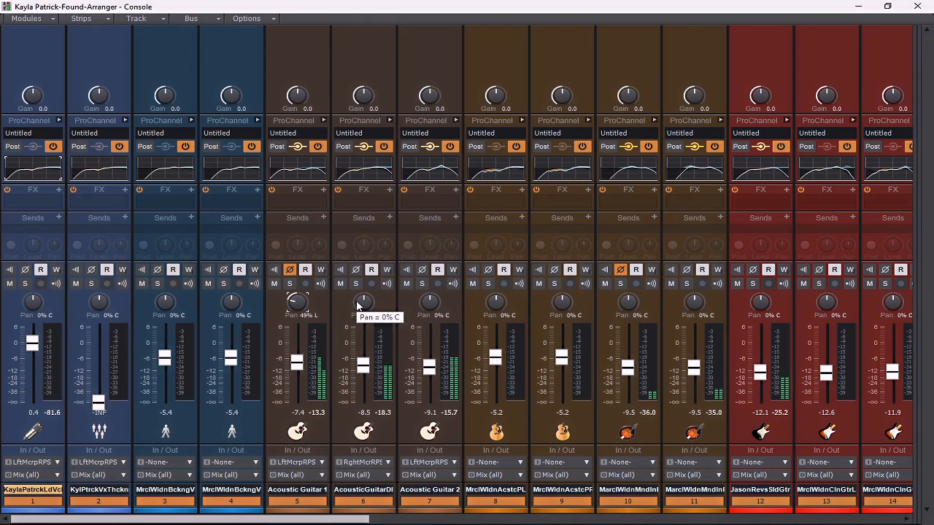
pyautogui.moveTo(358, 306); pyautogui.dragTo(364, 296)
pyautogui.moveTo(296, 300); pyautogui.dragTo(296, 302)
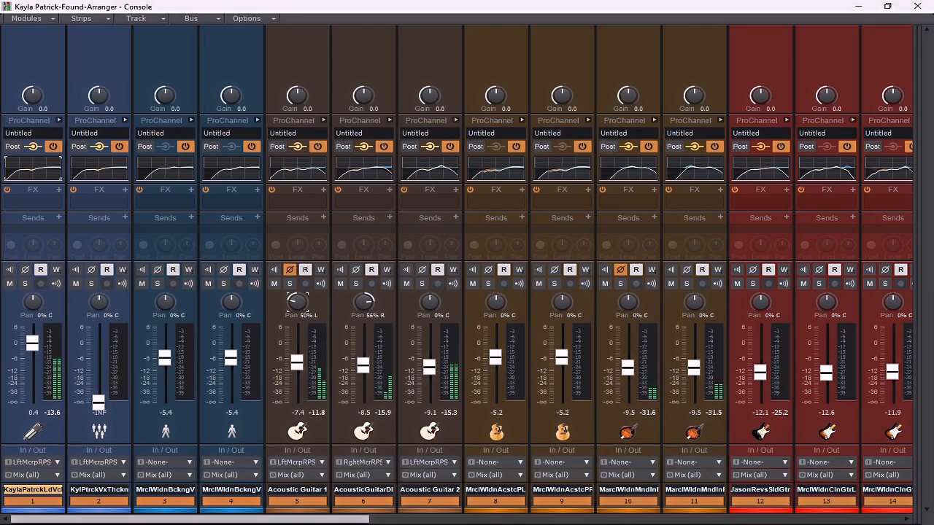
pyautogui.moveTo(296, 302); pyautogui.dragTo(296, 303)
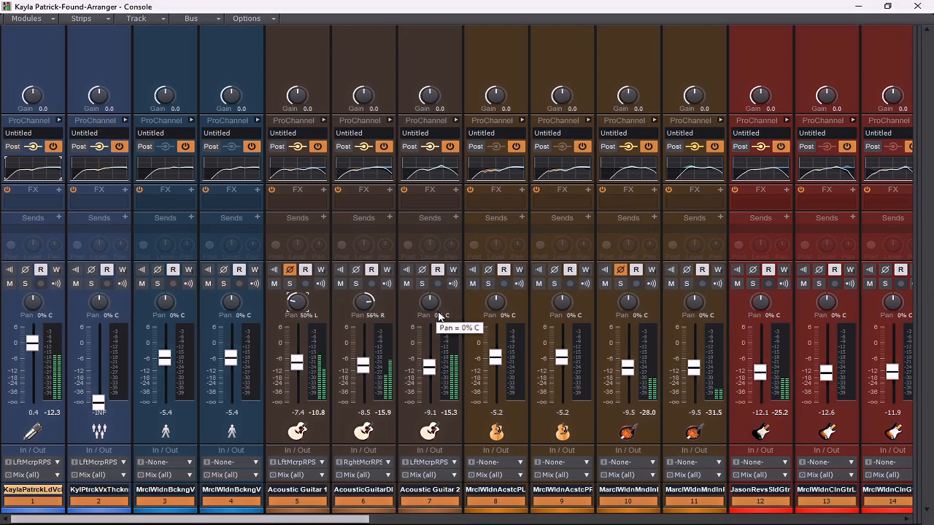
pyautogui.moveTo(430, 307)
pyautogui.mouseDown()
pyautogui.moveTo(431, 288)
pyautogui.moveTo(430, 296)
pyautogui.mouseUp()
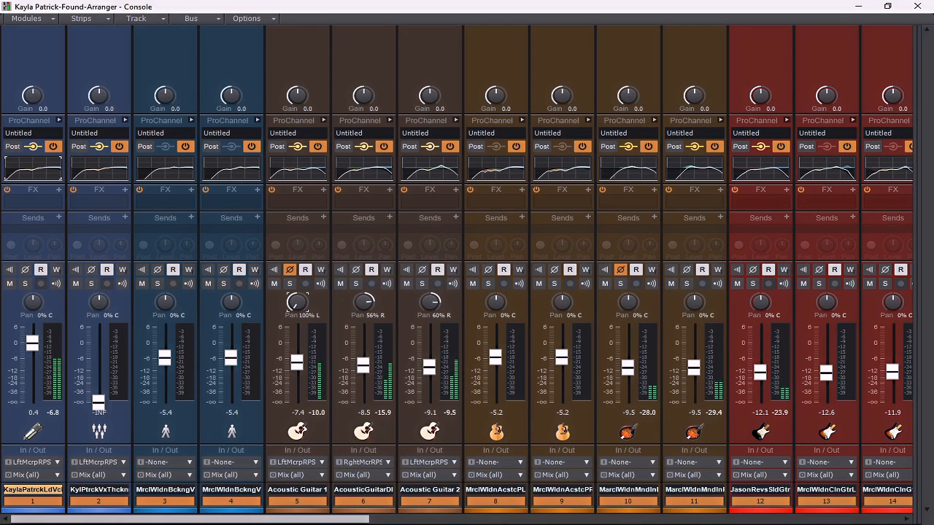
pyautogui.doubleClick(364, 302)
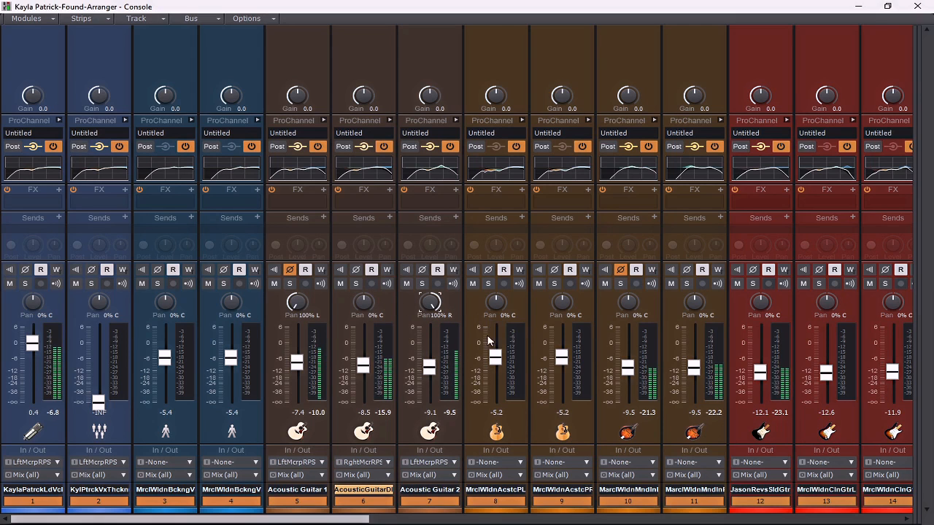
# Step: Pan acoustic guitar tracks 8 and 9 and mandolin tracks 10 and 11 100% left and 100% right within each pair
pyautogui.moveTo(504, 308); pyautogui.dragTo(467, 308)
pyautogui.moveTo(561, 301); pyautogui.dragTo(567, 315)
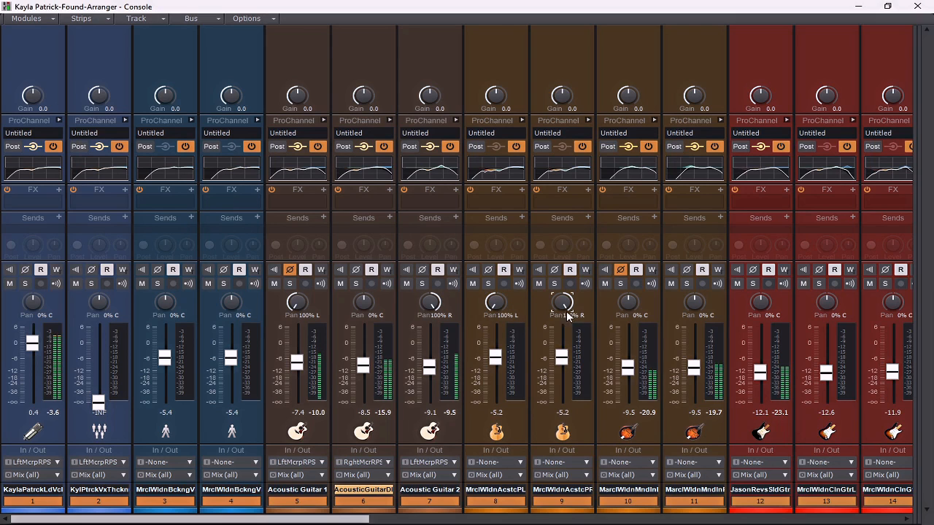
pyautogui.moveTo(627, 301); pyautogui.dragTo(613, 301)
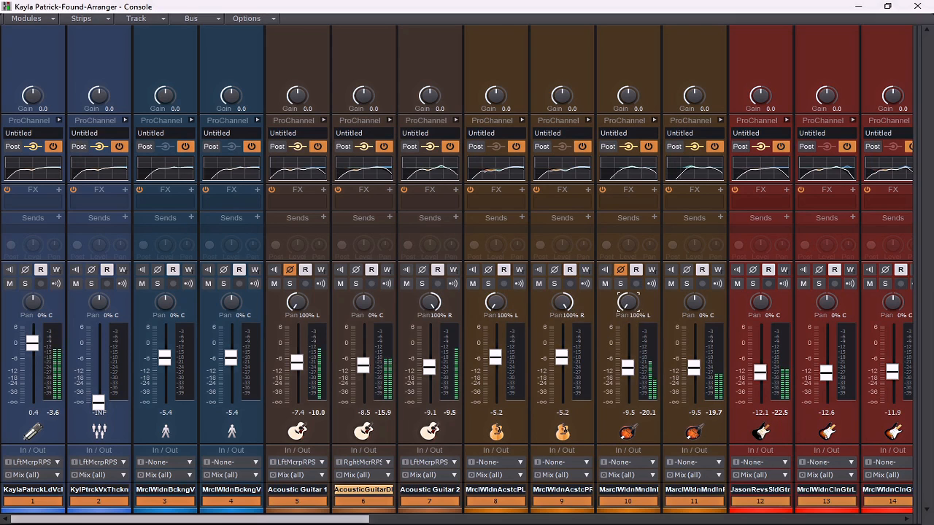
pyautogui.moveTo(695, 301); pyautogui.dragTo(702, 310)
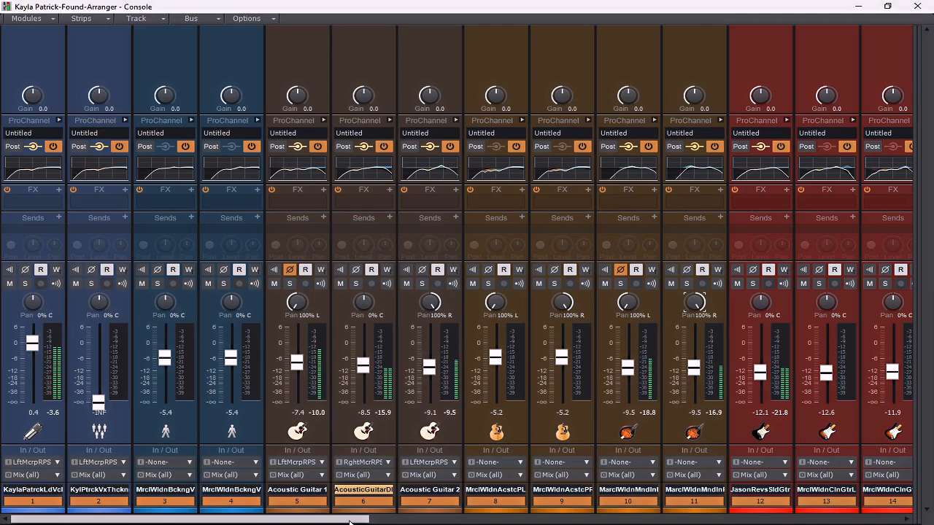
# Step: Try the slide guitar on track 12 panned 50% left, return it to centre and raise its fader to -9.2 dB
pyautogui.moveTo(350, 521); pyautogui.dragTo(449, 519)
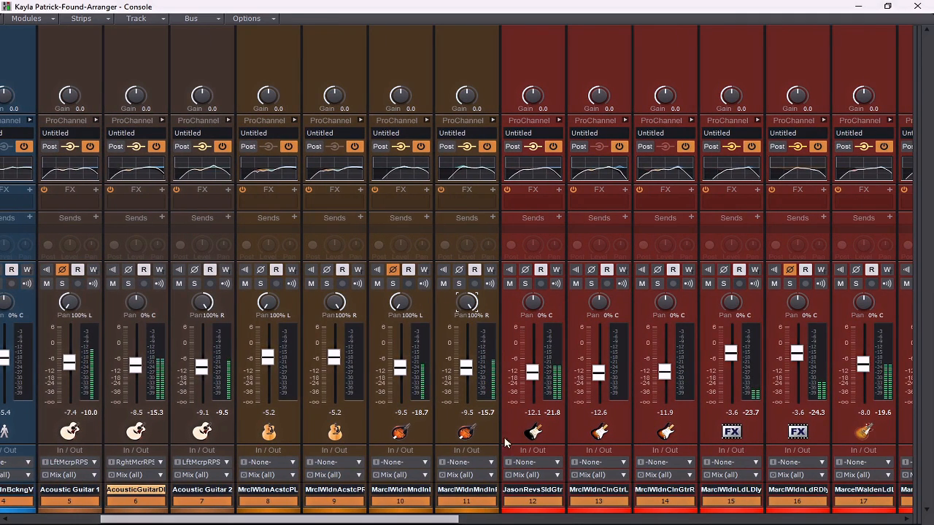
pyautogui.moveTo(442, 519); pyautogui.dragTo(538, 514)
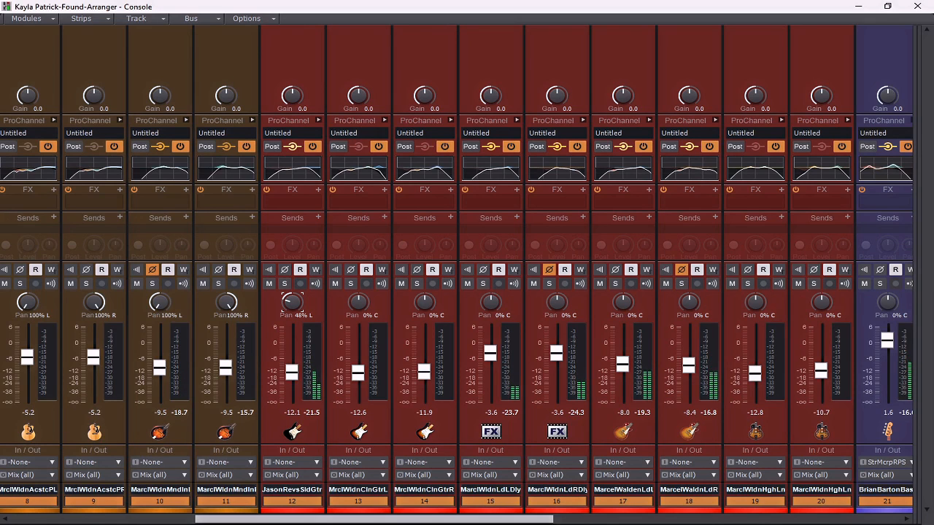
pyautogui.moveTo(292, 302); pyautogui.dragTo(292, 299)
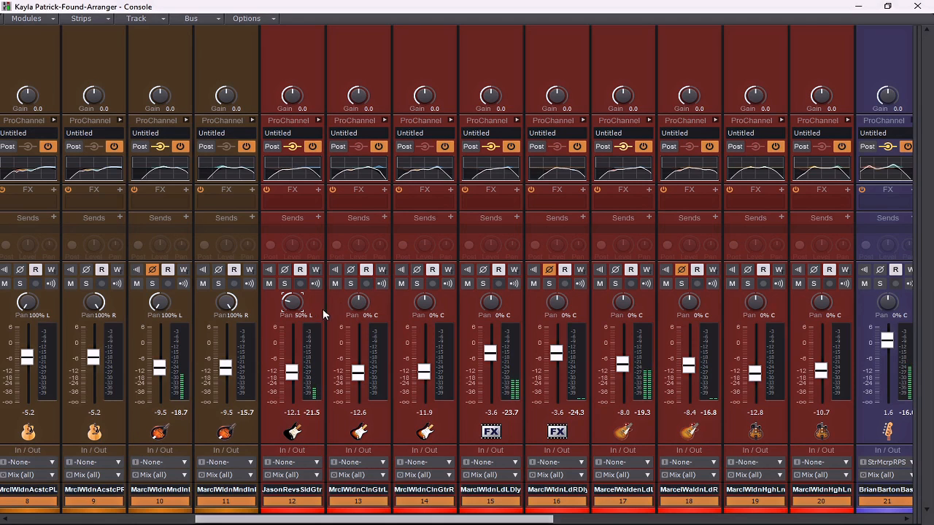
pyautogui.doubleClick(291, 303)
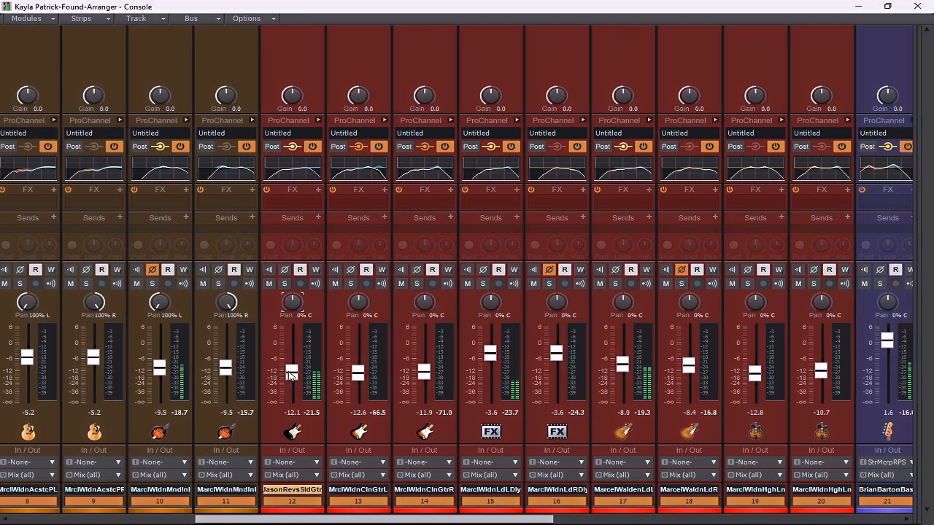
pyautogui.moveTo(290, 375); pyautogui.dragTo(290, 369)
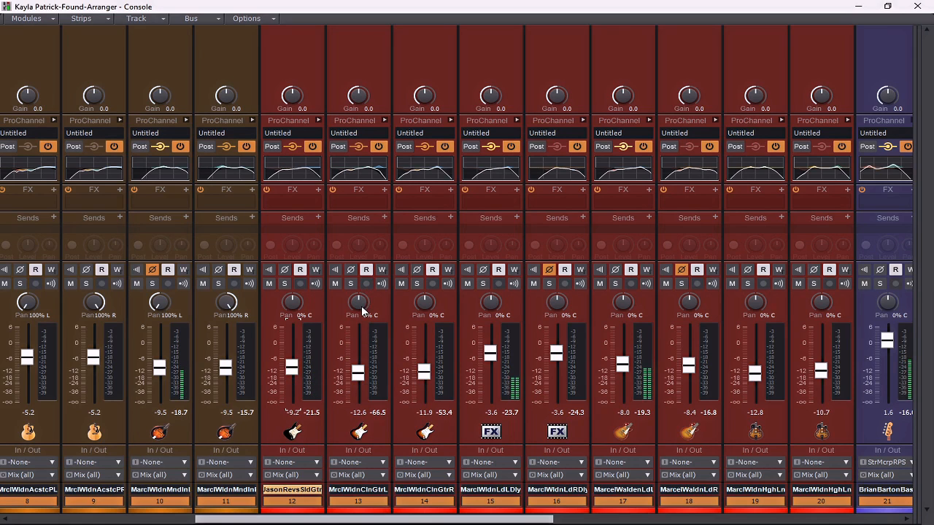
# Step: Pan the left clean guitar on track 13 100% left and the right clean guitar on track 14 100% right
pyautogui.moveTo(361, 301); pyautogui.dragTo(362, 358)
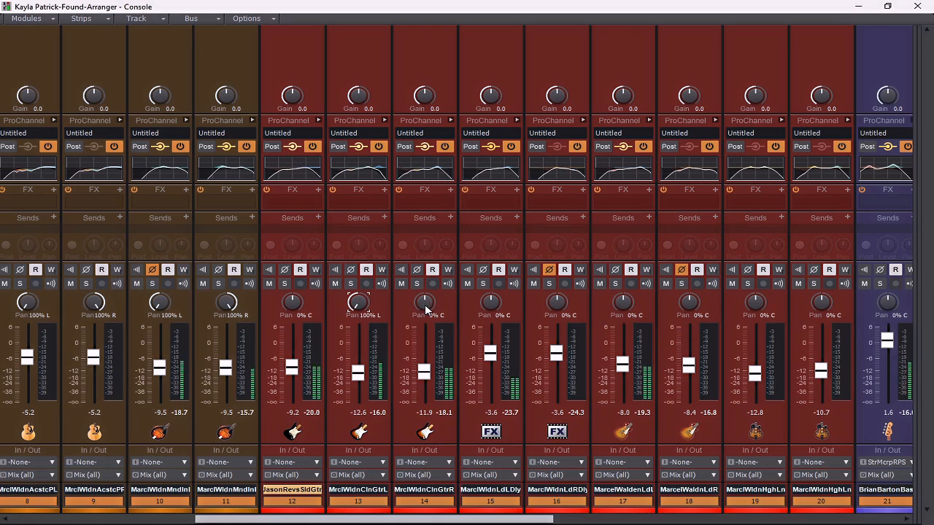
pyautogui.moveTo(426, 310); pyautogui.dragTo(447, 315)
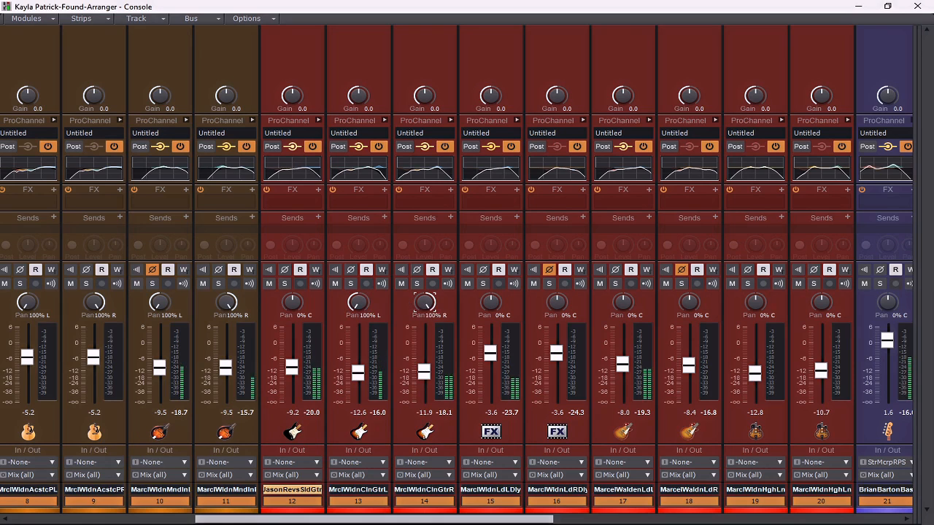
# Step: Pan the left lead delay on track 15 100% left and the right lead delay on track 16 100% right
pyautogui.click(492, 307)
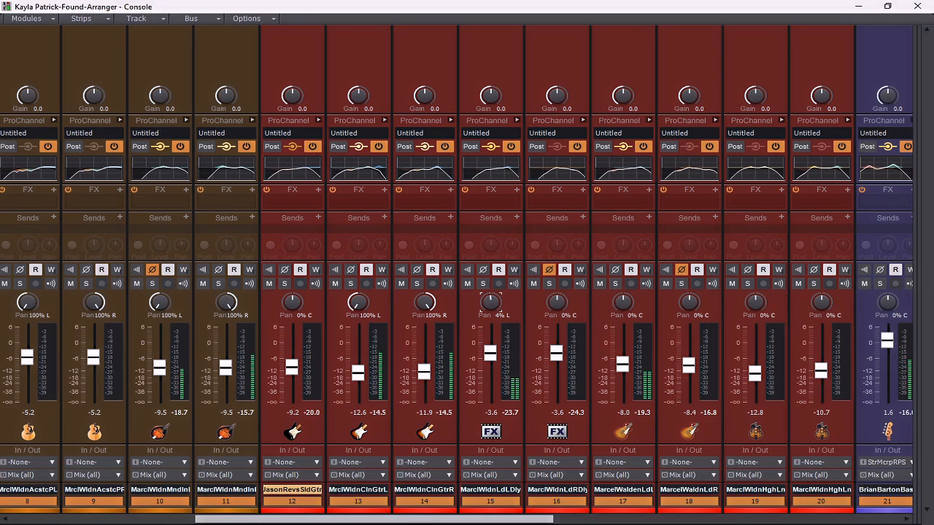
pyautogui.moveTo(491, 307); pyautogui.dragTo(468, 311)
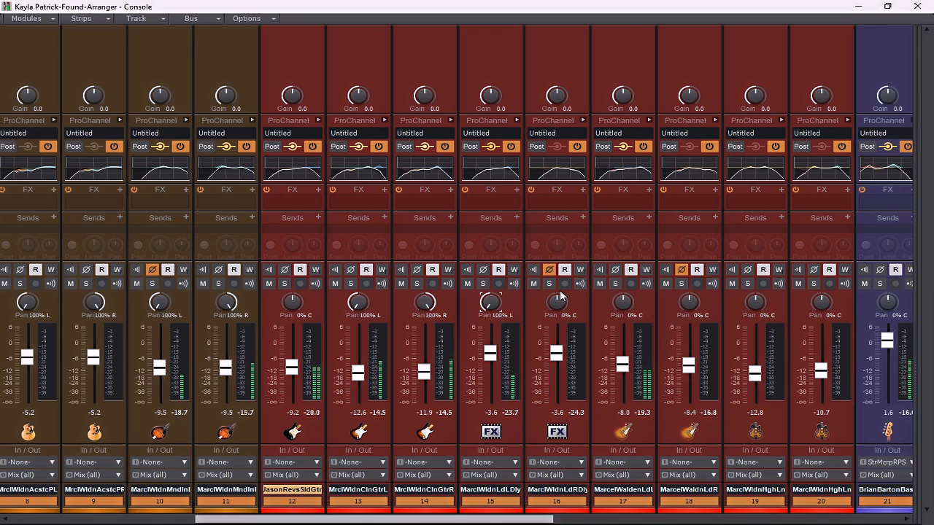
pyautogui.moveTo(557, 301); pyautogui.dragTo(586, 295)
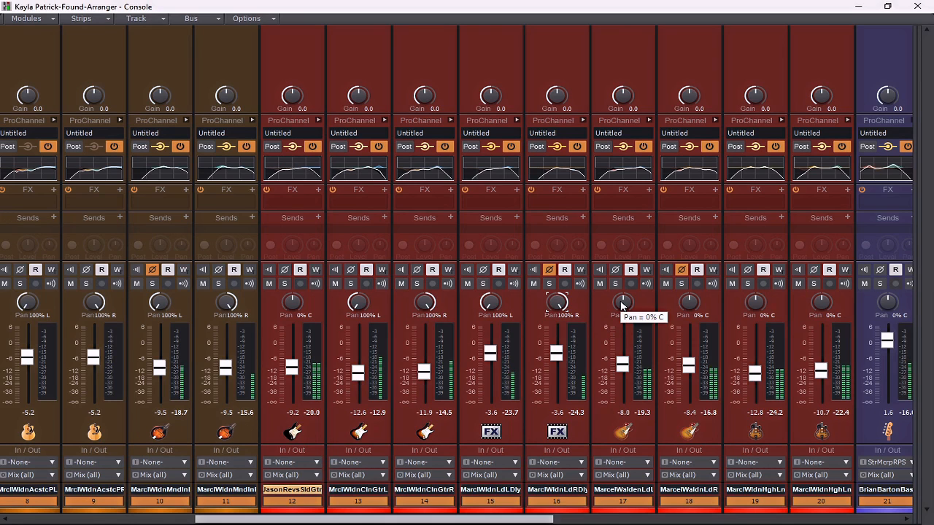
# Step: Pan lead guitar tracks 17 and 18 and high guitar tracks 19 and 20 100% left and 100% right within each pair
pyautogui.moveTo(622, 305); pyautogui.dragTo(595, 306)
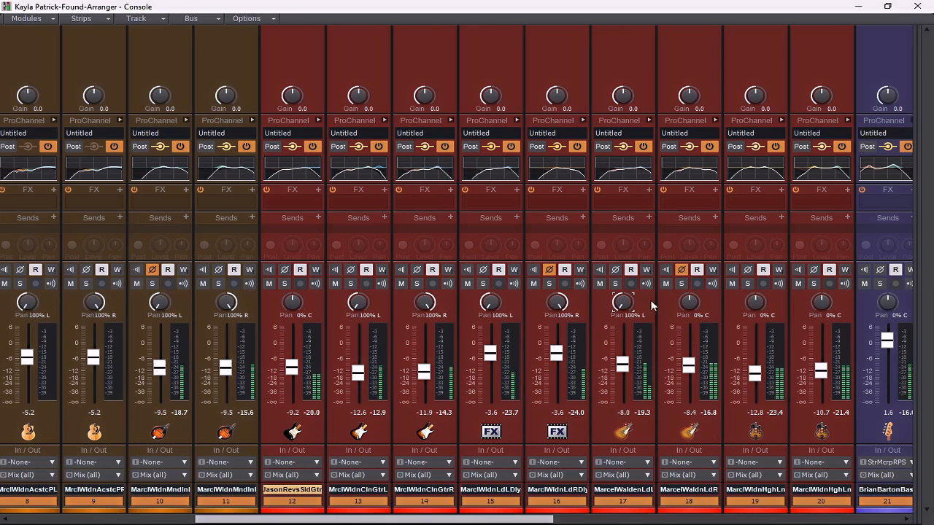
pyautogui.moveTo(689, 302); pyautogui.dragTo(707, 302)
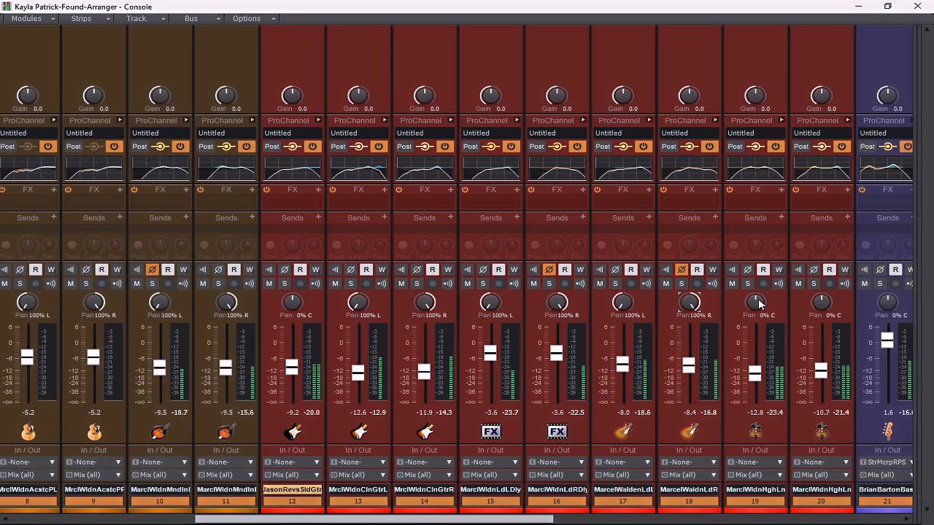
pyautogui.moveTo(758, 301); pyautogui.dragTo(738, 302)
pyautogui.moveTo(822, 301); pyautogui.dragTo(835, 303)
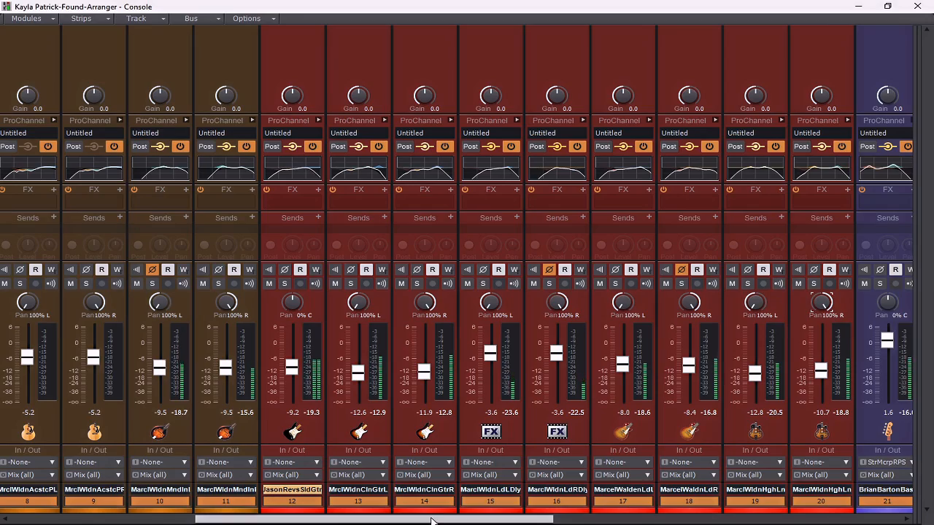
# Step: Lower the bass fader on track 21 to 0.0 dB and raise the tambourine fader on track 23 to -5.8 dB
pyautogui.moveTo(432, 521); pyautogui.dragTo(655, 521)
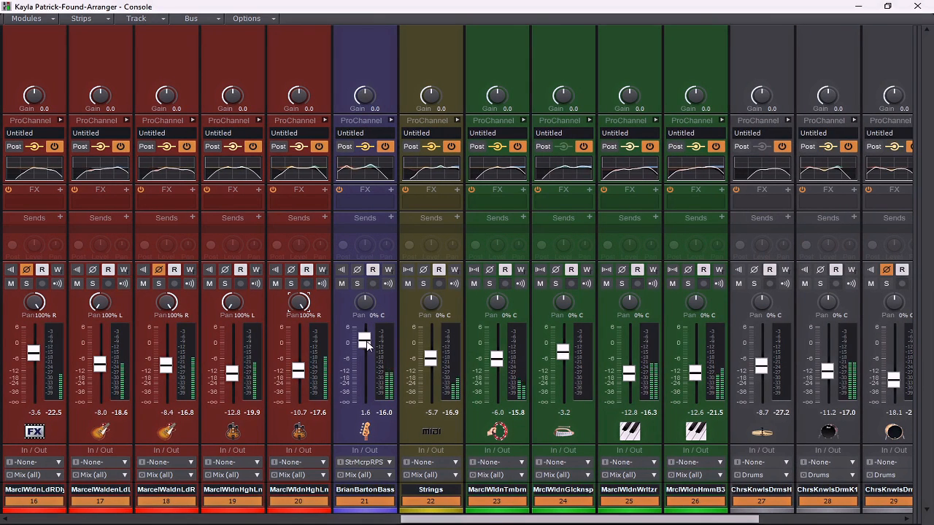
pyautogui.moveTo(367, 345); pyautogui.dragTo(367, 347)
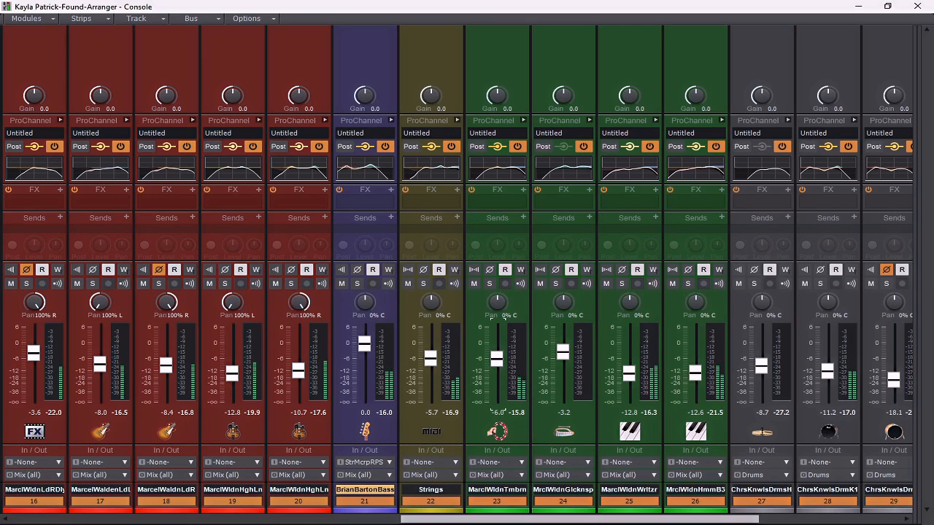
pyautogui.moveTo(497, 360); pyautogui.dragTo(498, 358)
# Step: Pan the tambourine on track 23 50% left and the glockenspiel on track 24 50% right
pyautogui.moveTo(493, 302); pyautogui.dragTo(493, 310)
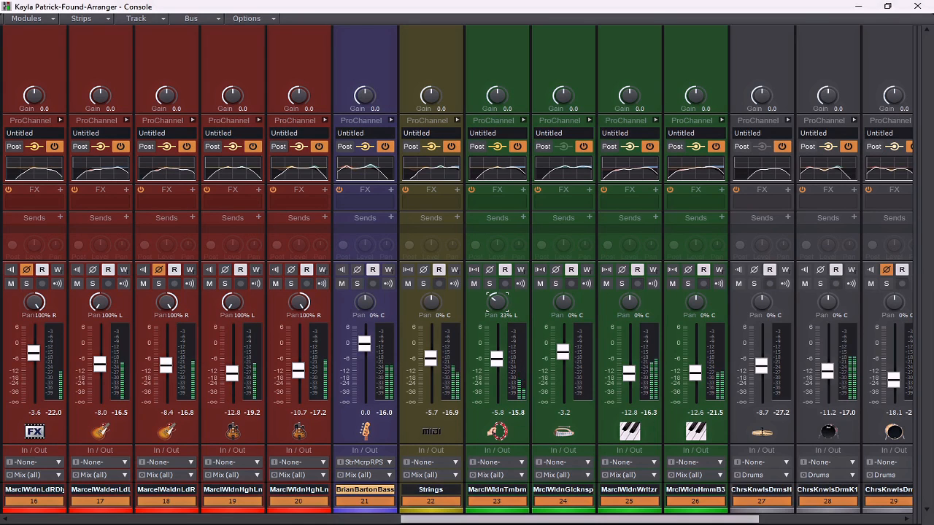
pyautogui.moveTo(494, 316); pyautogui.dragTo(493, 322)
pyautogui.hscroll(2, 448, 516)
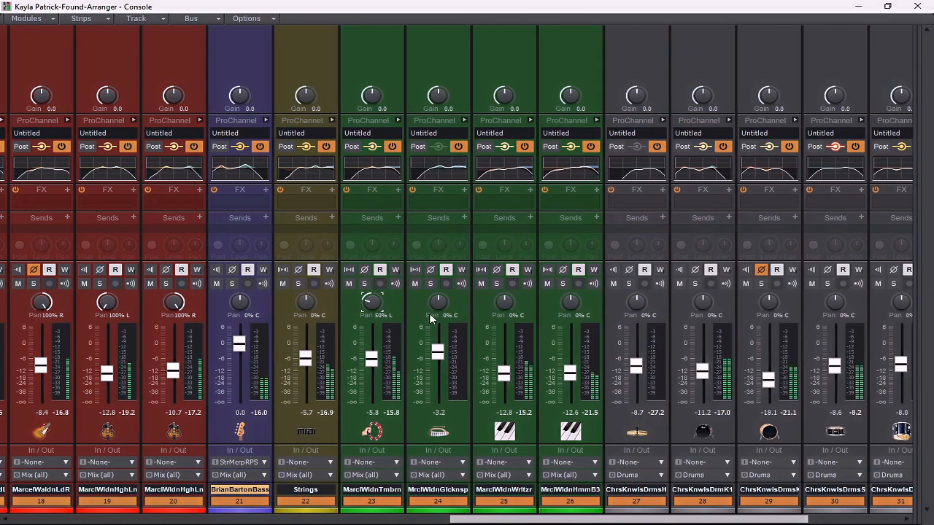
pyautogui.moveTo(438, 307); pyautogui.dragTo(439, 291)
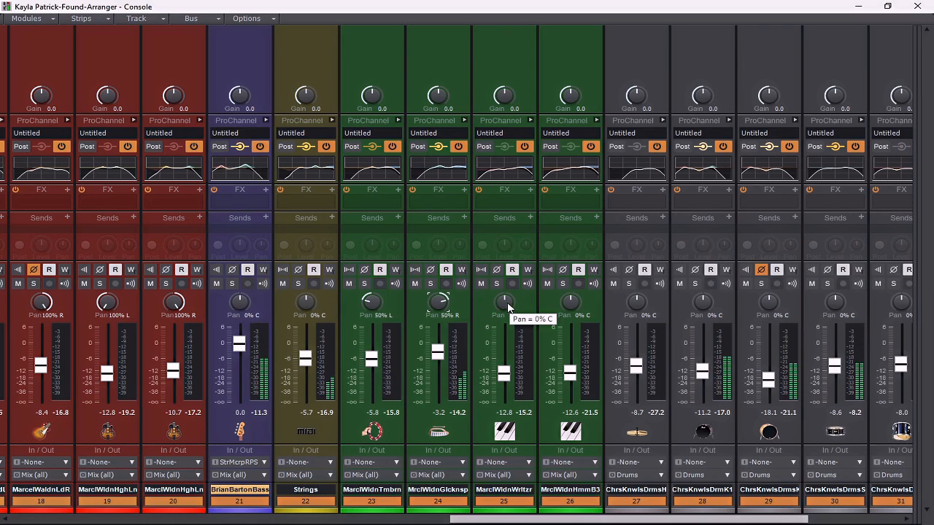
# Step: Pan drum tom tracks 31 and 32 70% left and 70% right, and the hi-hat on track 27 25% left
pyautogui.moveTo(560, 518); pyautogui.dragTo(702, 503)
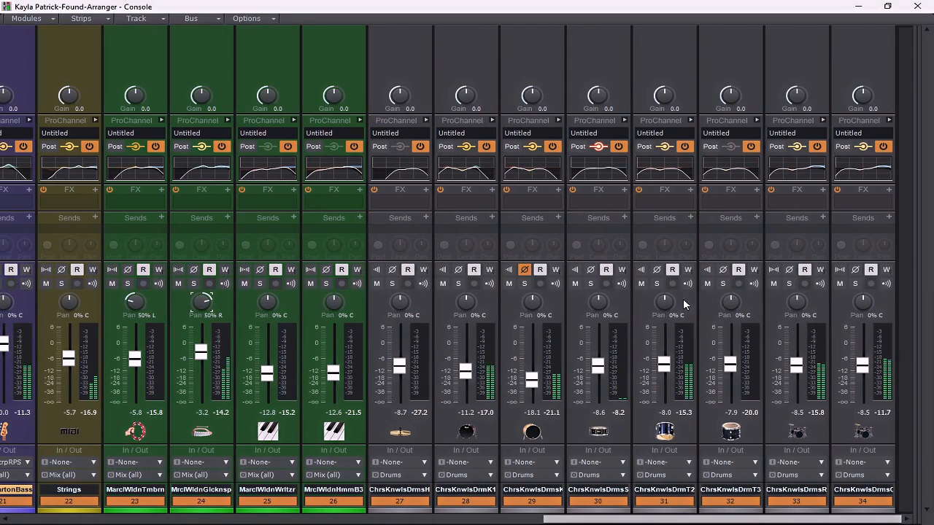
pyautogui.moveTo(664, 300); pyautogui.dragTo(660, 339)
pyautogui.moveTo(731, 303); pyautogui.dragTo(731, 262)
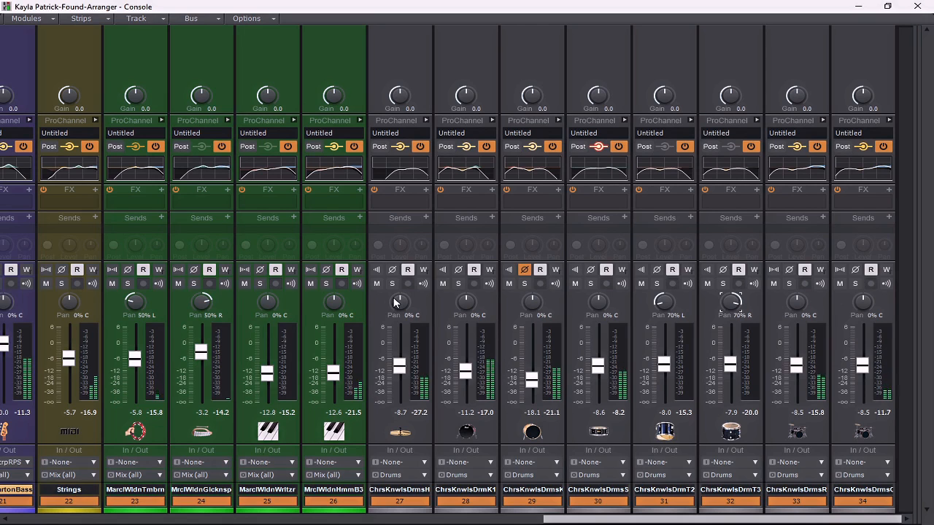
pyautogui.moveTo(399, 300); pyautogui.dragTo(399, 312)
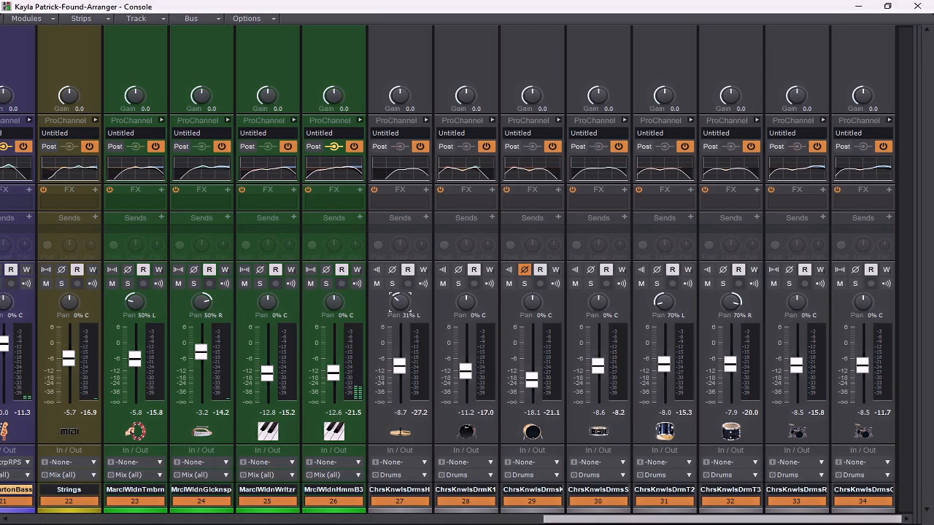
pyautogui.moveTo(399, 315); pyautogui.dragTo(399, 315)
# Step: Raise the high-pass filter frequency in Acoustic Guitar 1's ProChannel EQ to 109 Hz
pyautogui.moveTo(615, 519); pyautogui.dragTo(120, 521)
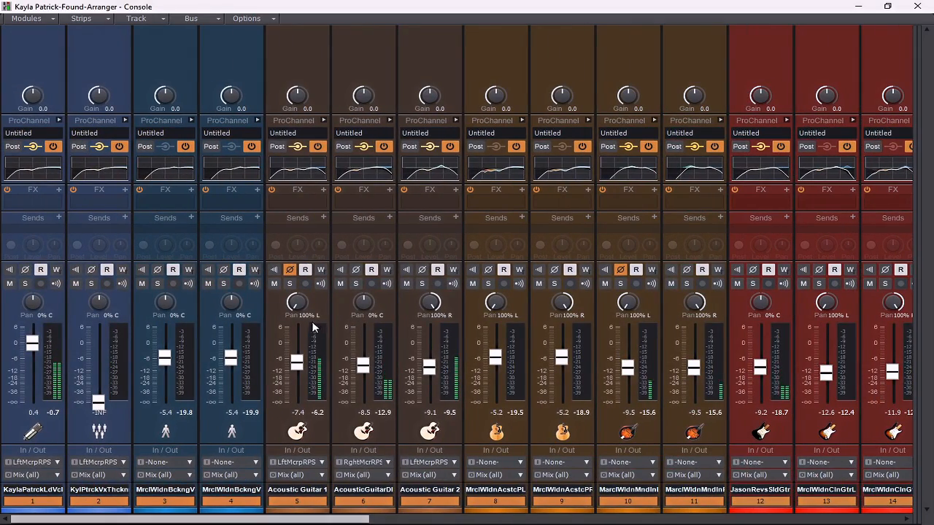
pyautogui.moveTo(296, 365)
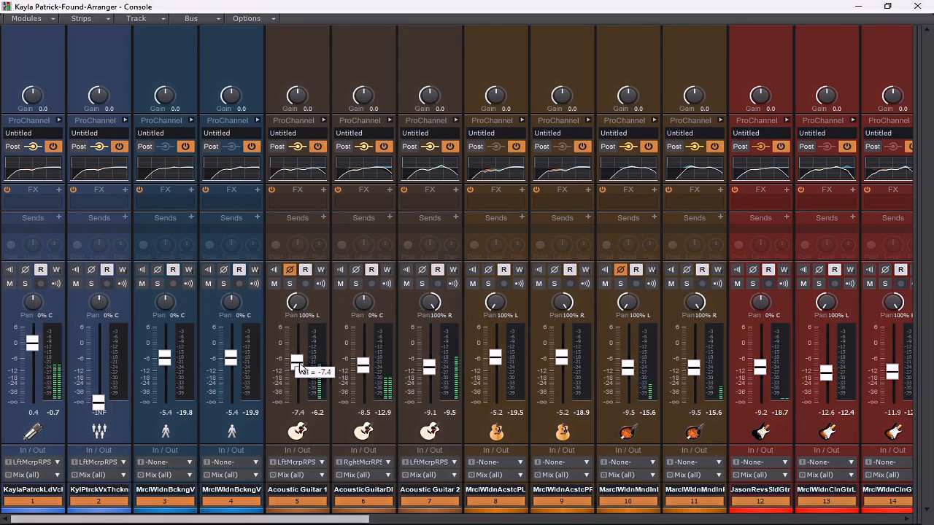
pyautogui.click(321, 120)
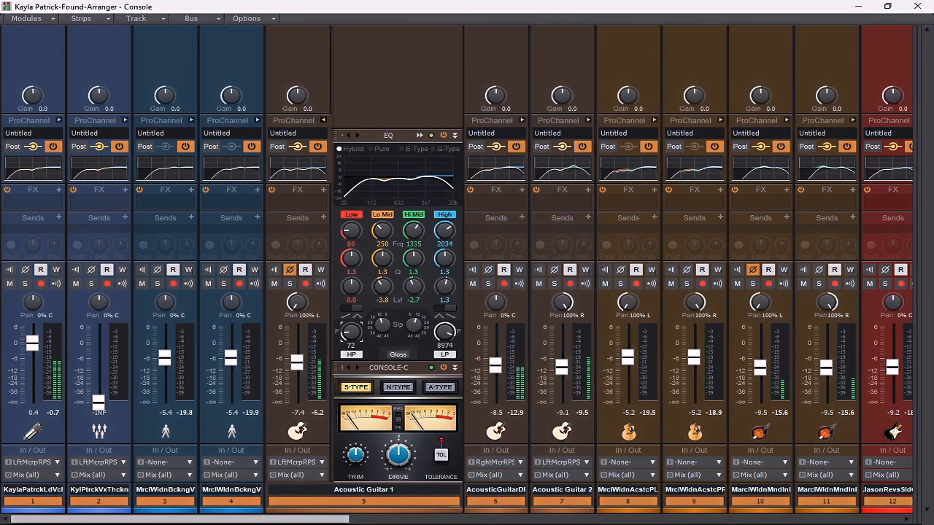
pyautogui.moveTo(351, 332); pyautogui.dragTo(351, 311)
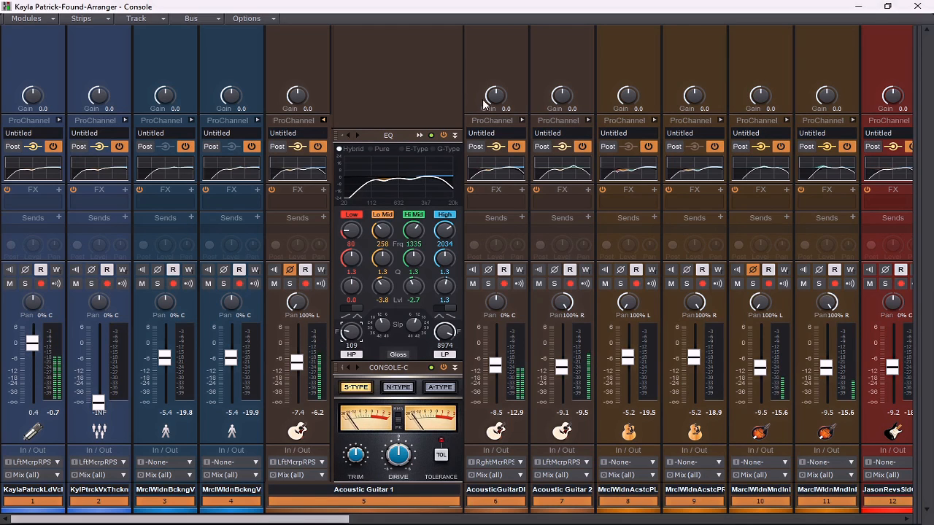
pyautogui.click(324, 120)
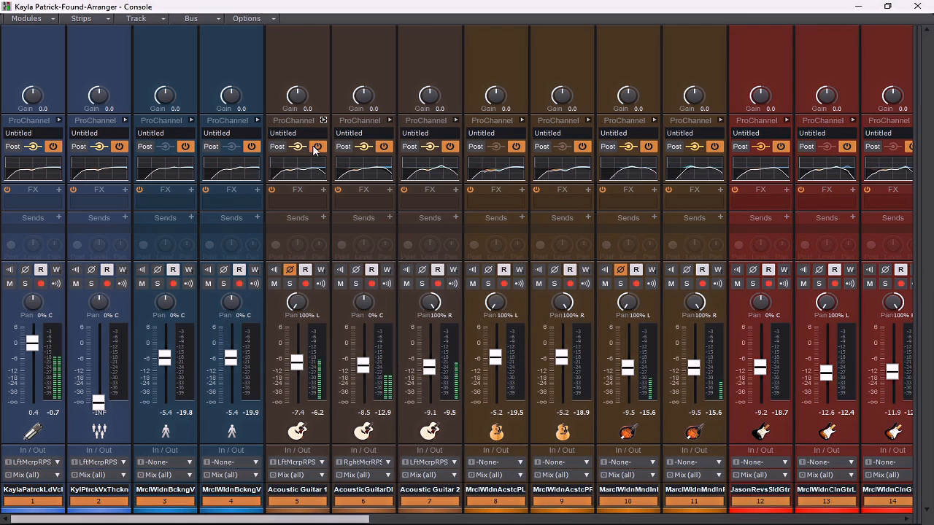
# Step: Raise the Acoustic Guitar DI's high-pass frequency to 115 Hz and check the ProChannel EQ of Acoustic Guitar 2
pyautogui.click(389, 119)
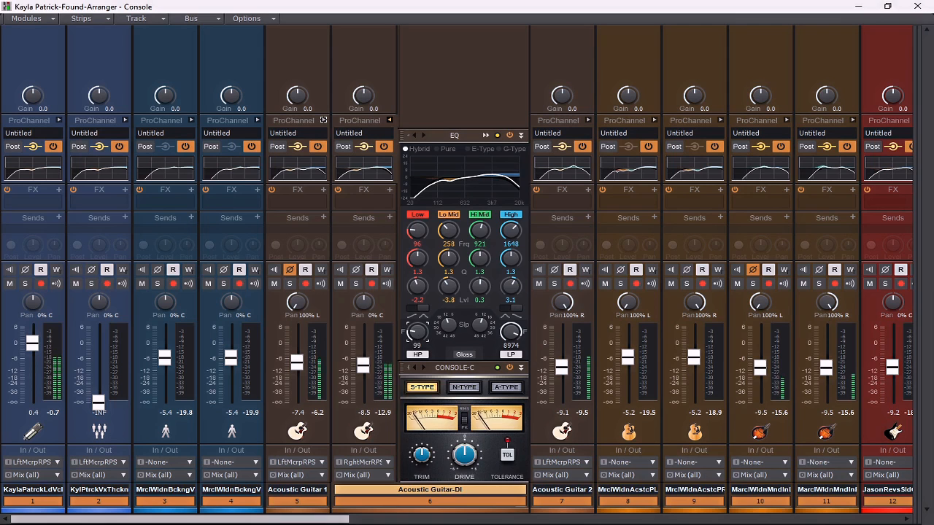
pyautogui.moveTo(410, 331); pyautogui.dragTo(410, 324)
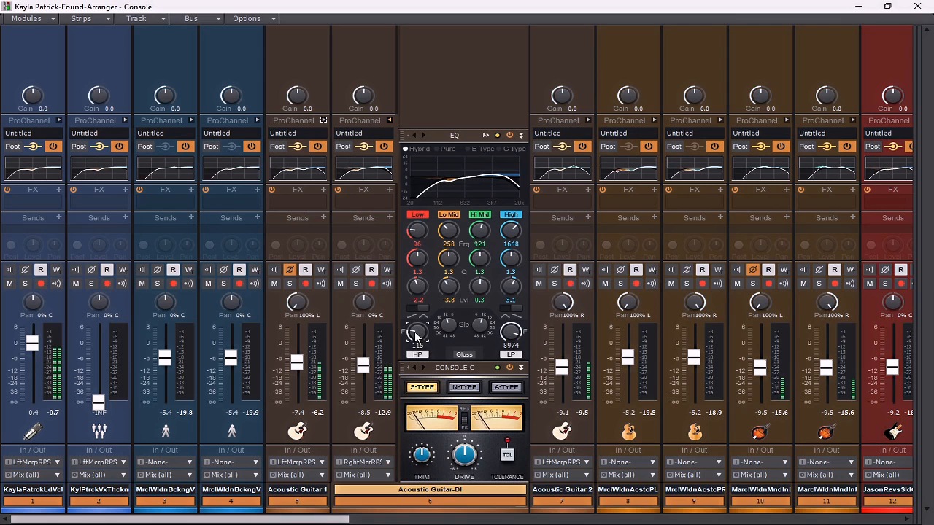
pyautogui.click(390, 120)
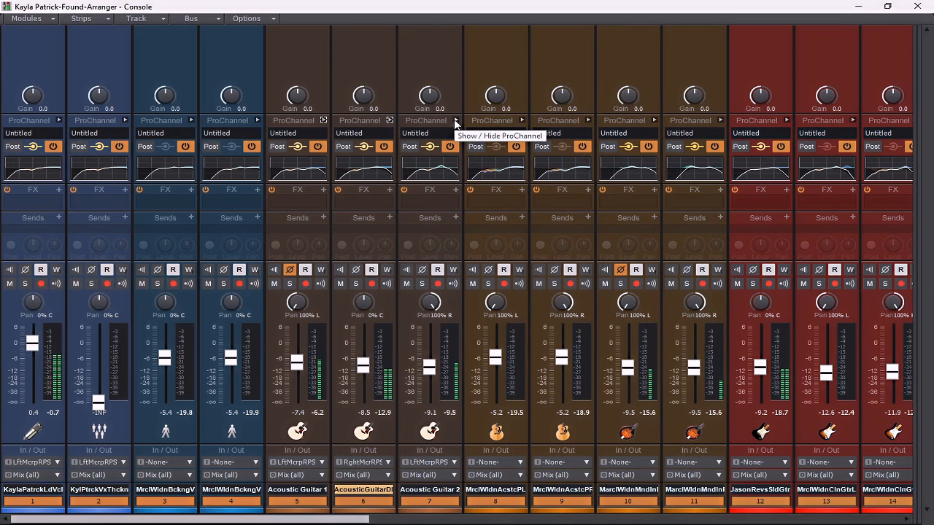
pyautogui.click(456, 120)
pyautogui.click(456, 119)
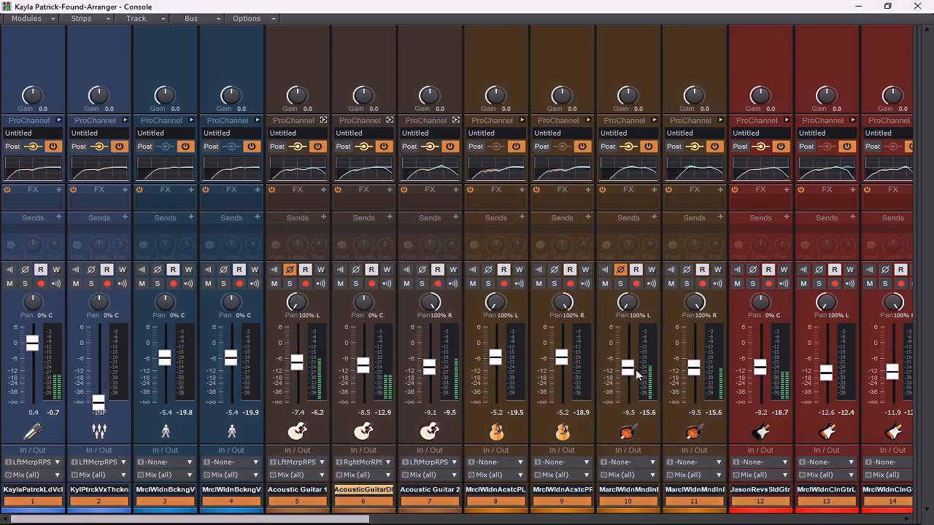
# Step: Lower the mandolin faders to -10.8 dB on track 10 and -10.0 dB on track 11
pyautogui.moveTo(629, 369); pyautogui.dragTo(628, 374)
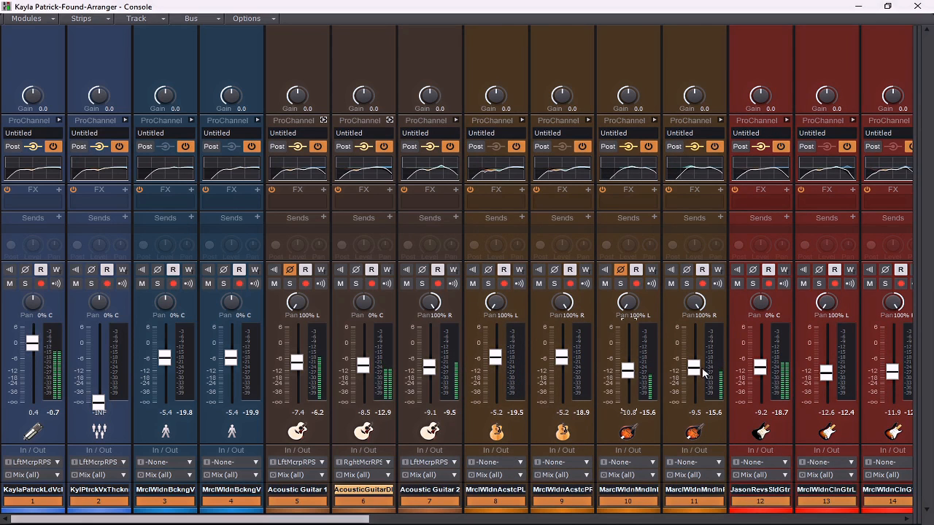
pyautogui.moveTo(693, 368); pyautogui.dragTo(693, 371)
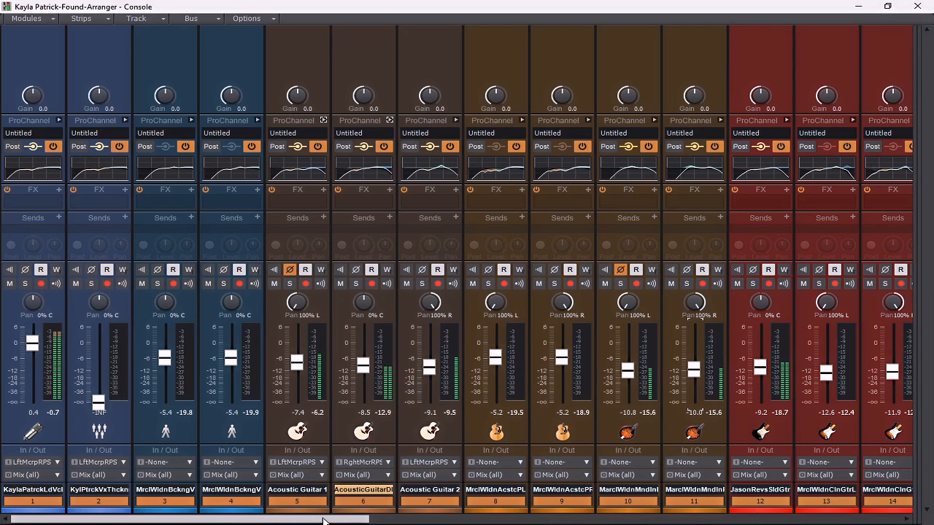
# Step: Select tracks 5 to 20 and lower their faders together by about 1.8 dB, setting track 20 to -12.5 dB
pyautogui.moveTo(324, 520)
pyautogui.mouseDown()
pyautogui.moveTo(593, 516)
pyautogui.moveTo(310, 515)
pyautogui.mouseUp()
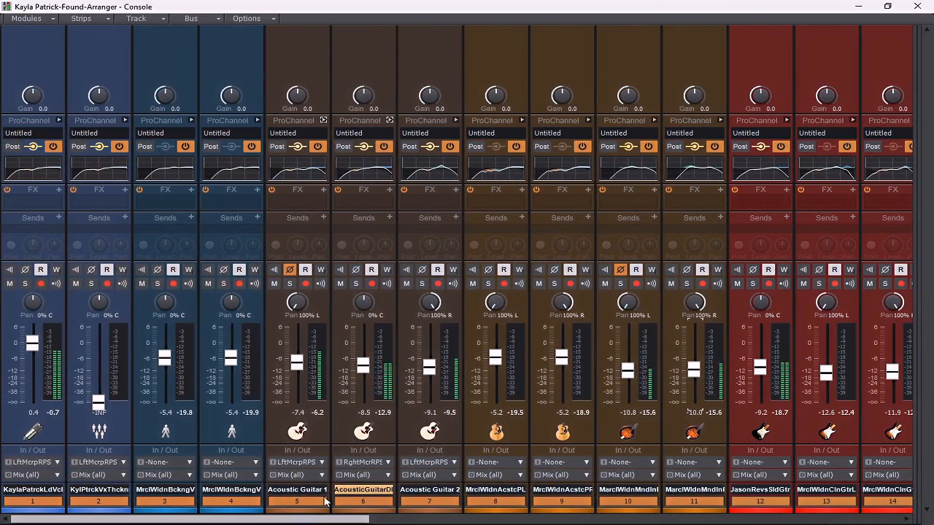
pyautogui.click(318, 499)
pyautogui.moveTo(299, 503); pyautogui.dragTo(644, 500)
pyautogui.moveTo(625, 376)
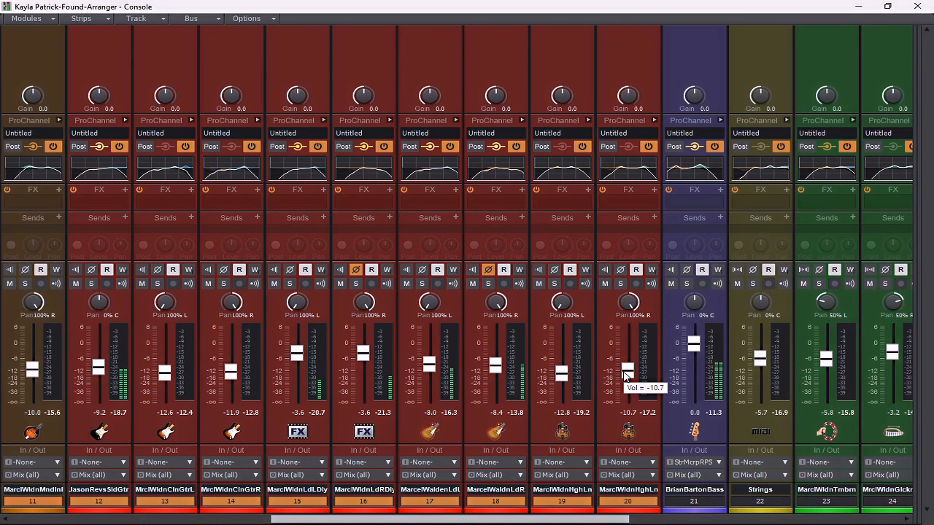
pyautogui.scroll(-3, 625, 375)
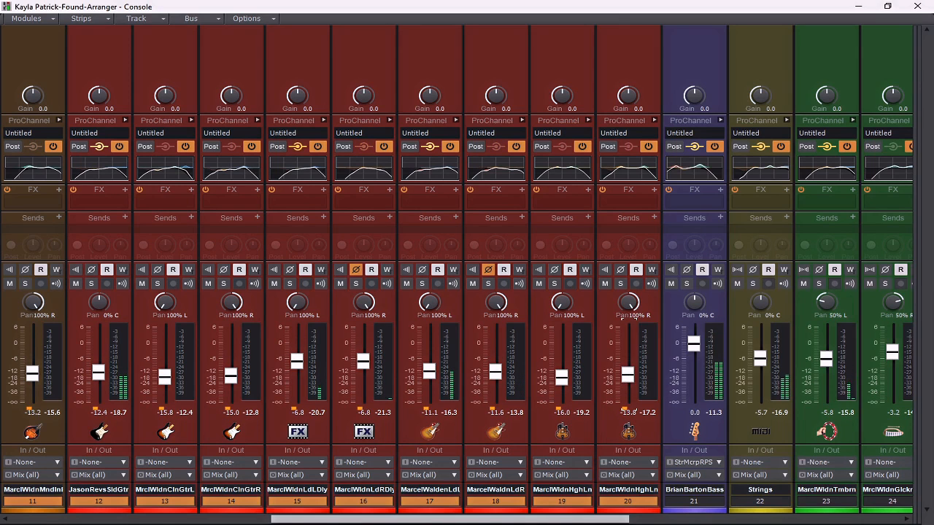
pyautogui.scroll(2, 625, 376)
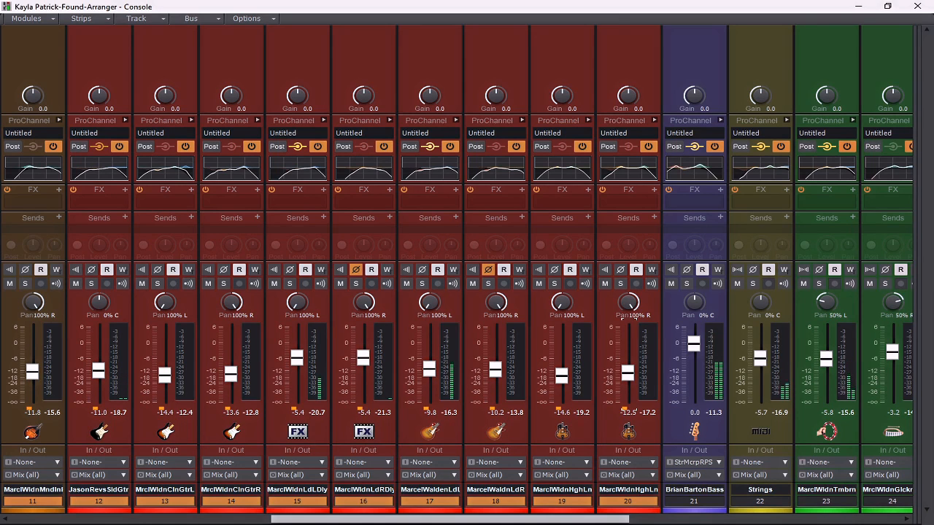
# Step: Select tracks 22 to 26 and lower only the Strings fader to -6.7 dB
pyautogui.moveTo(603, 518); pyautogui.dragTo(754, 518)
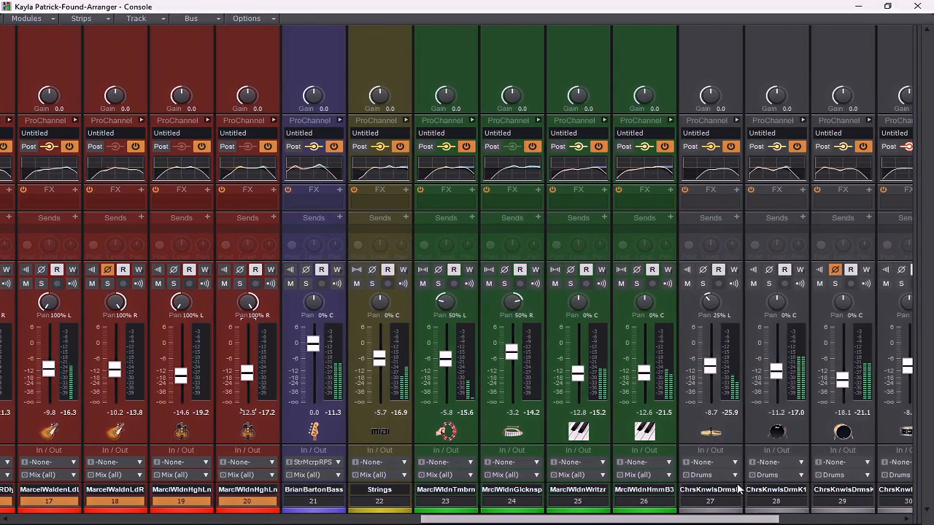
pyautogui.click(398, 503)
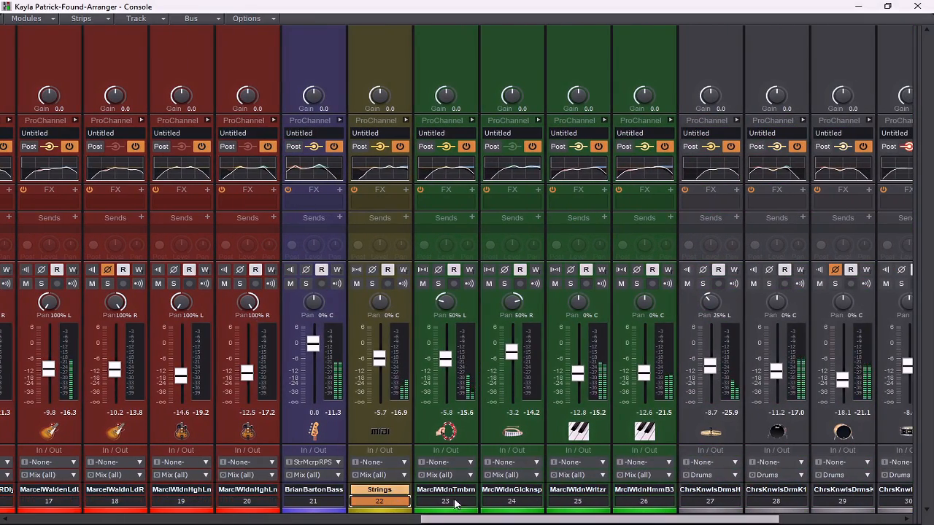
pyautogui.moveTo(402, 503); pyautogui.dragTo(660, 496)
pyautogui.moveTo(380, 355); pyautogui.dragTo(383, 358)
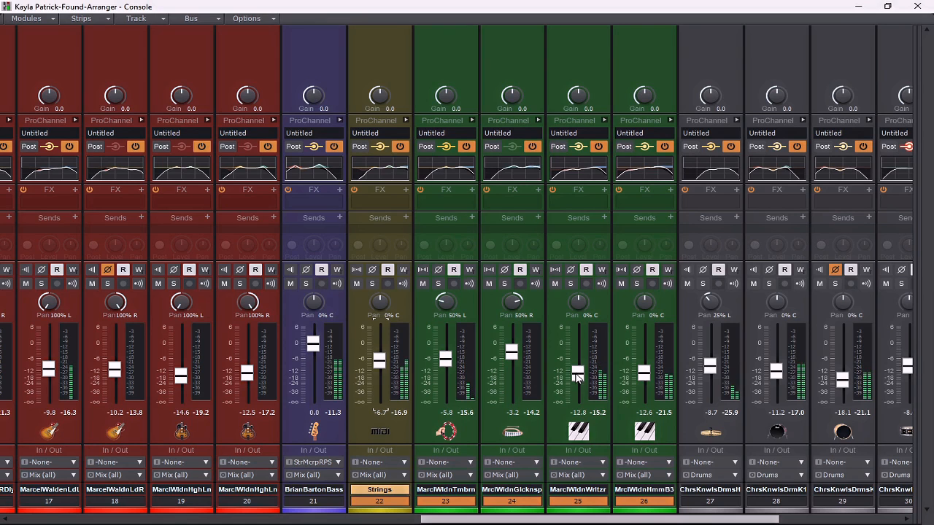
# Step: Raise the Wurlitzer to -10.5 dB and the Hammond B3 to -10.0 dB, panning them 30% left and 40% right
pyautogui.moveTo(577, 376)
pyautogui.moveTo(578, 372)
pyautogui.mouseDown()
pyautogui.moveTo(578, 352)
pyautogui.moveTo(577, 369)
pyautogui.mouseUp()
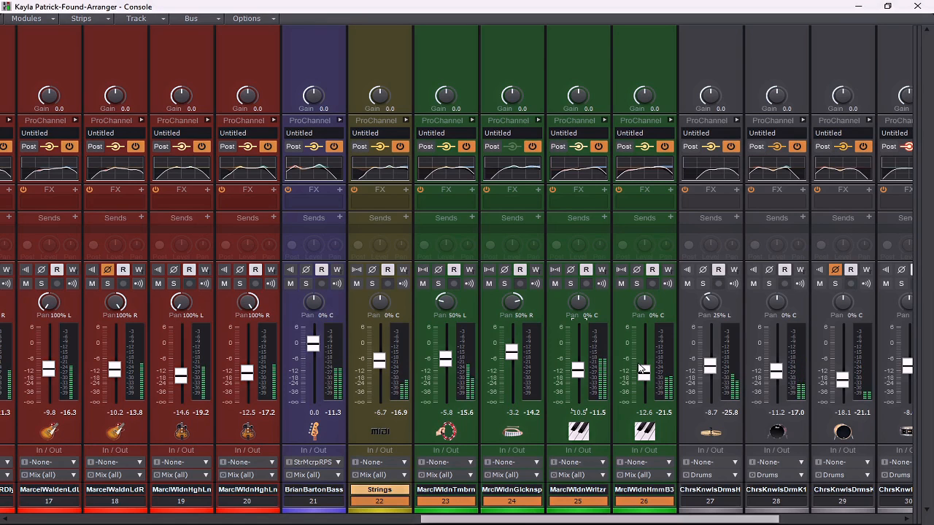
pyautogui.moveTo(643, 372)
pyautogui.mouseDown()
pyautogui.moveTo(643, 334)
pyautogui.moveTo(644, 370)
pyautogui.mouseUp()
pyautogui.moveTo(643, 302); pyautogui.dragTo(643, 298)
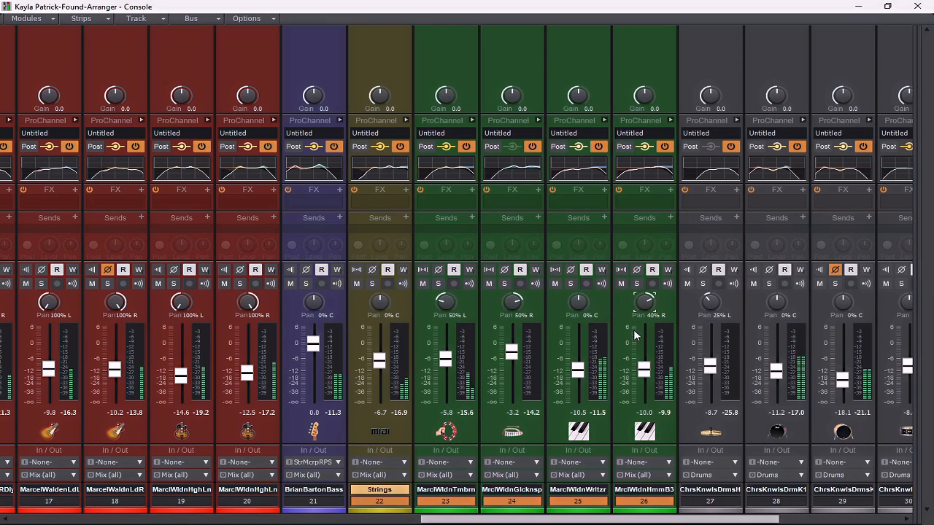
pyautogui.moveTo(578, 301); pyautogui.dragTo(577, 307)
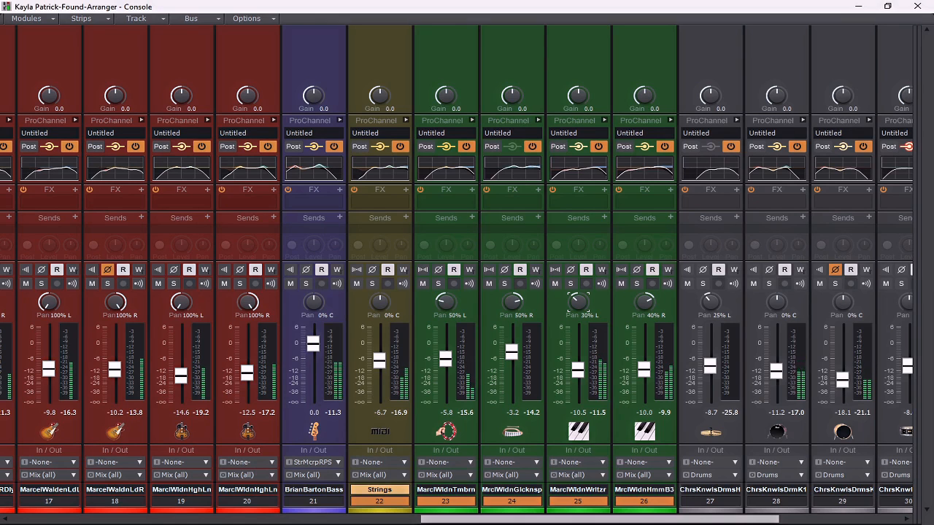
# Step: Widen the keyboard panning, setting the Wurlitzer to 70% left and the Hammond B3 to 70% right
pyautogui.moveTo(578, 301)
pyautogui.mouseDown()
pyautogui.moveTo(577, 320)
pyautogui.moveTo(577, 295)
pyautogui.mouseUp()
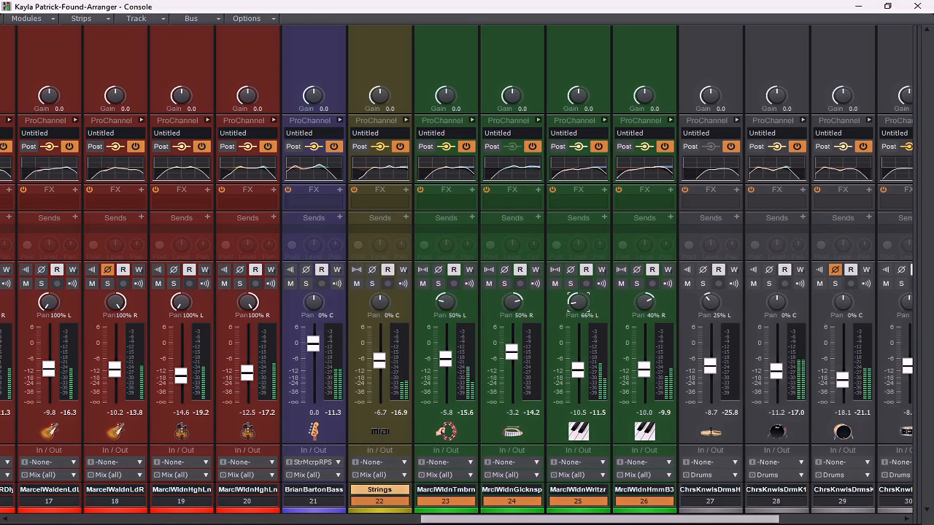
pyautogui.moveTo(644, 301); pyautogui.dragTo(644, 302)
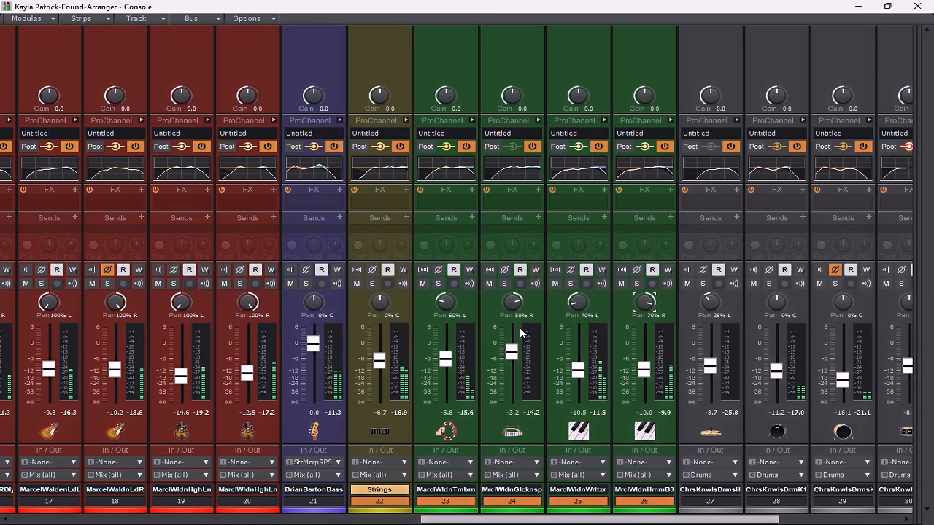
pyautogui.click(311, 350)
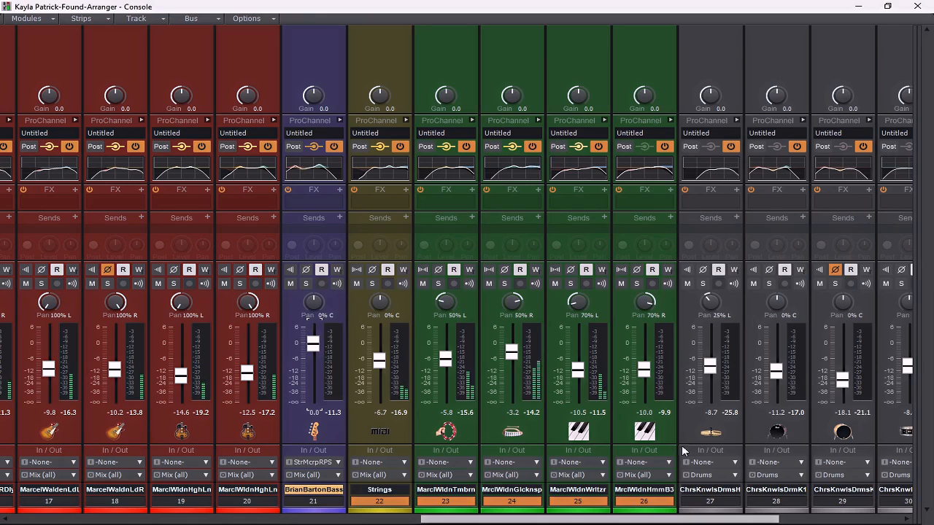
# Step: Select drum tracks 27 to 34 and raise their faders together by about 2.2 dB, bringing track 27 to -6.5 dB
pyautogui.moveTo(645, 519); pyautogui.dragTo(856, 524)
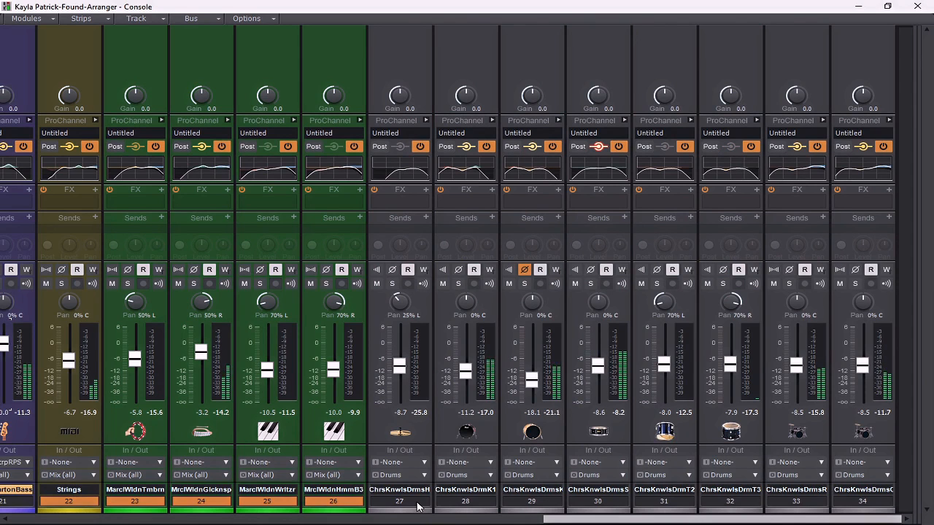
pyautogui.moveTo(421, 503); pyautogui.dragTo(861, 505)
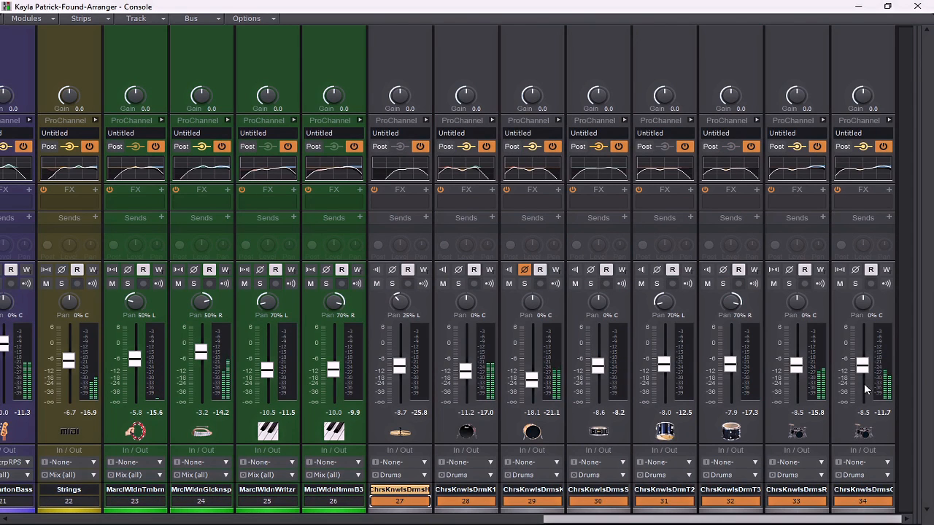
pyautogui.moveTo(862, 366); pyautogui.dragTo(862, 360)
# Step: Play the song and lower the lead vocal fader on track 1 to -2.6 dB
pyautogui.moveTo(868, 518); pyautogui.dragTo(306, 516)
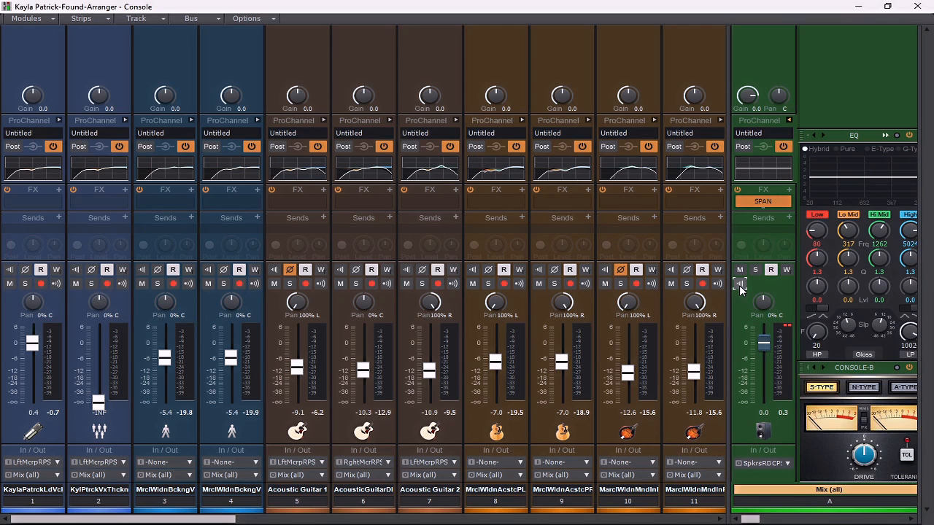
pyautogui.press('space')
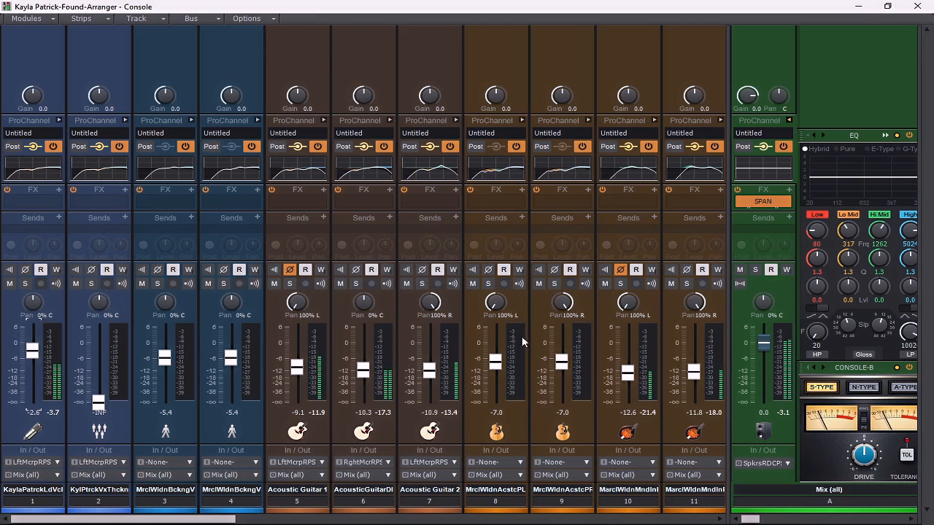
# Step: Audition the mix in mono on the Mix (all) bus, comparing the bass track with inverted and normal polarity, and return the bus to stereo
pyautogui.click(739, 283)
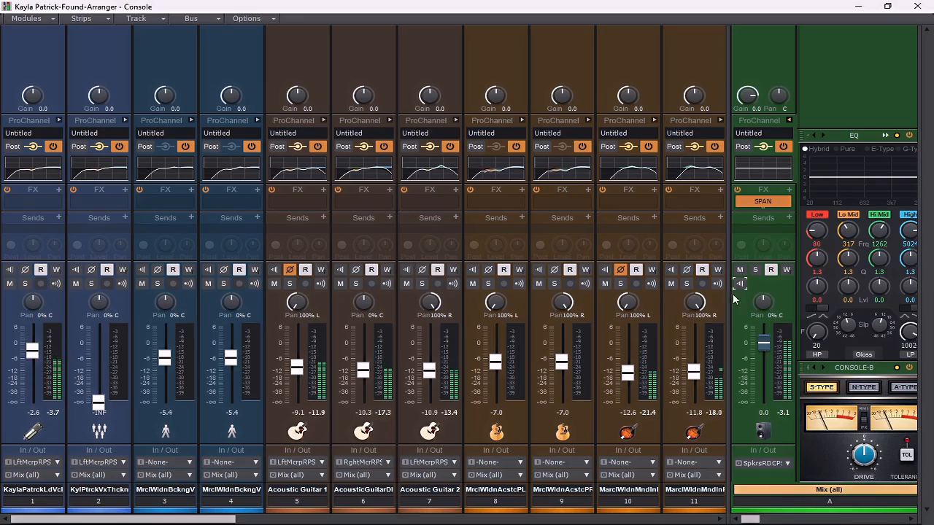
pyautogui.moveTo(188, 519); pyautogui.dragTo(497, 520)
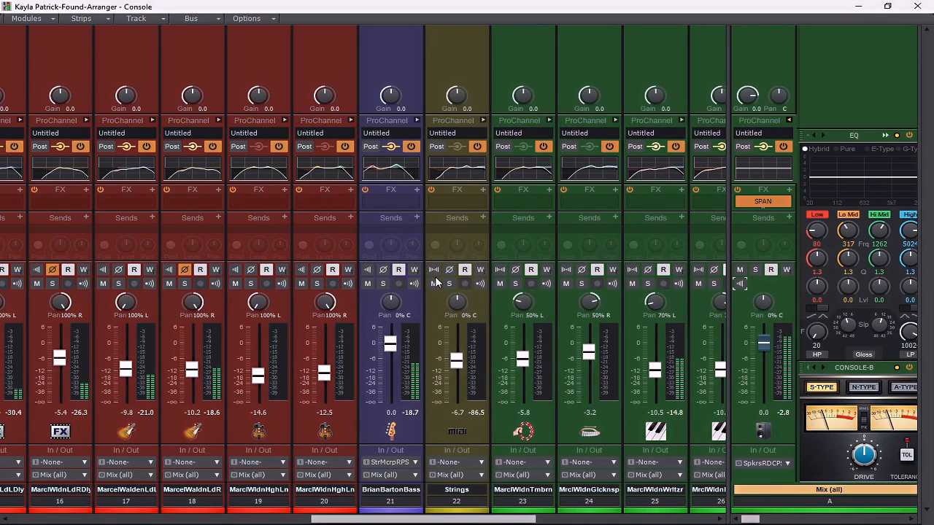
pyautogui.click(383, 271)
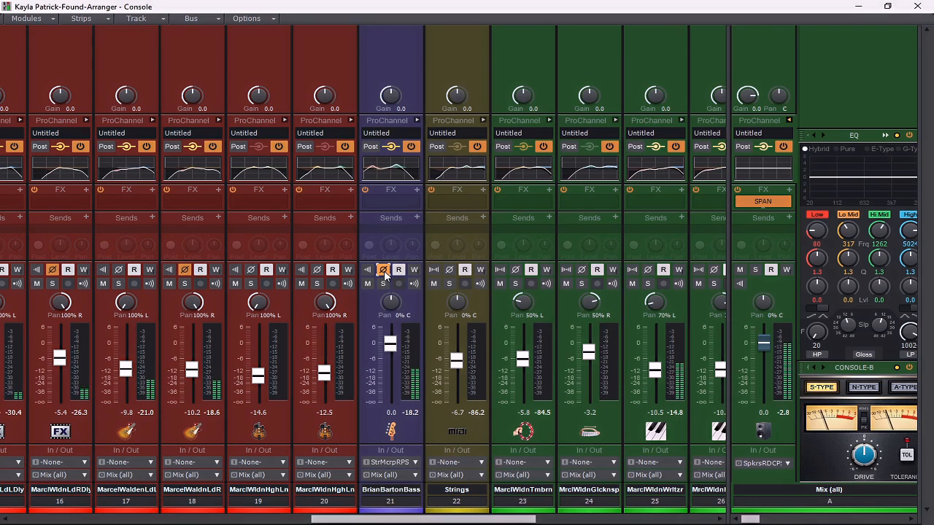
pyautogui.click(383, 271)
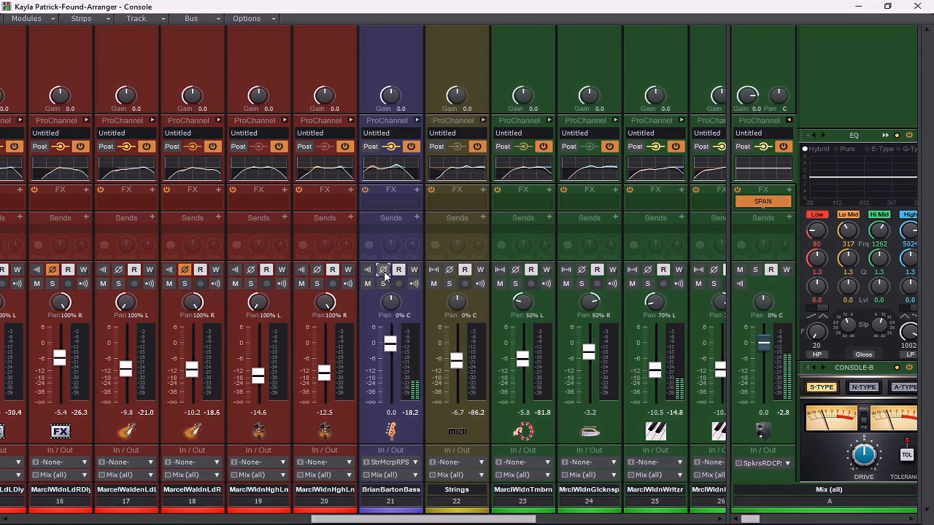
pyautogui.click(739, 284)
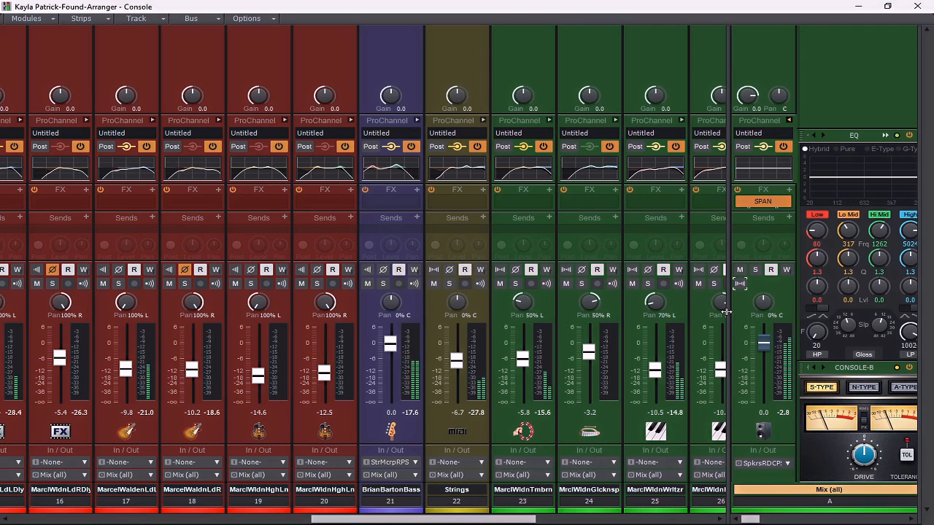
# Step: Shrink the bus pane to the Mix (all) strip alone to give the track strips more room
pyautogui.moveTo(725, 312); pyautogui.dragTo(845, 323)
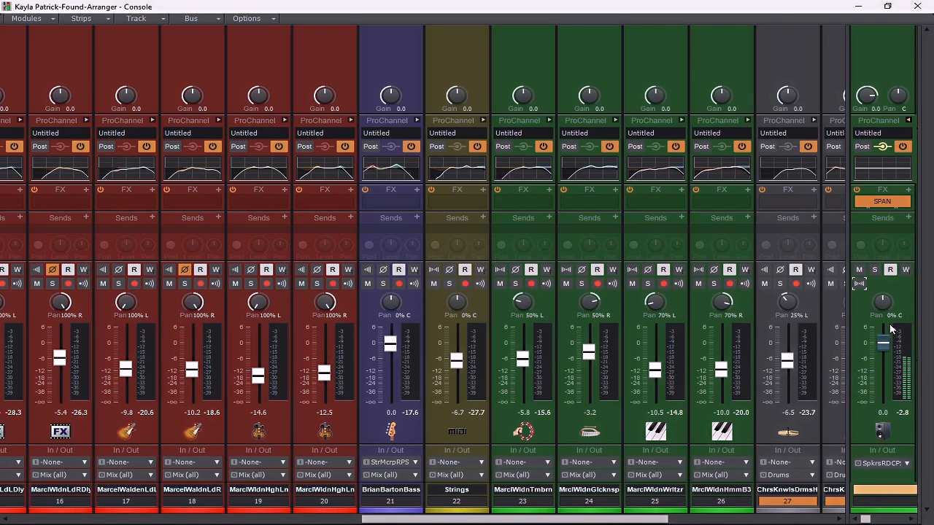
pyautogui.moveTo(890, 329)
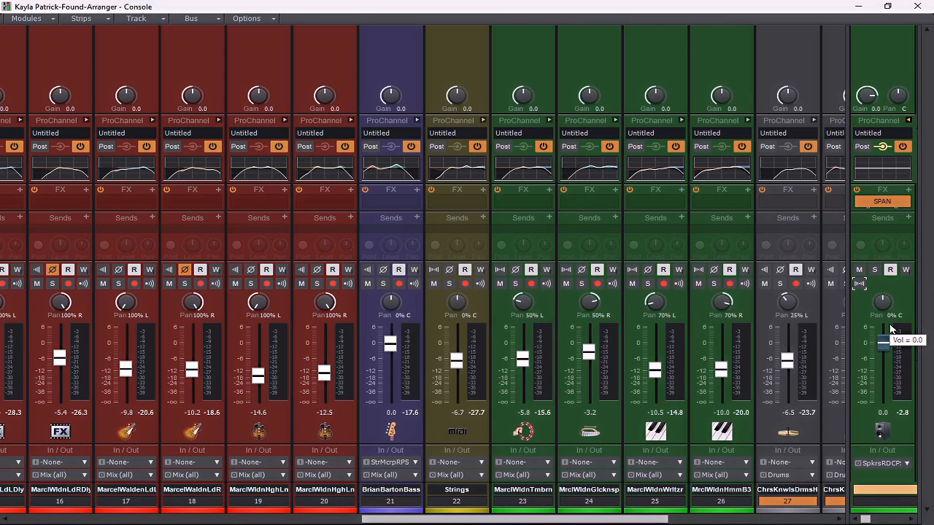